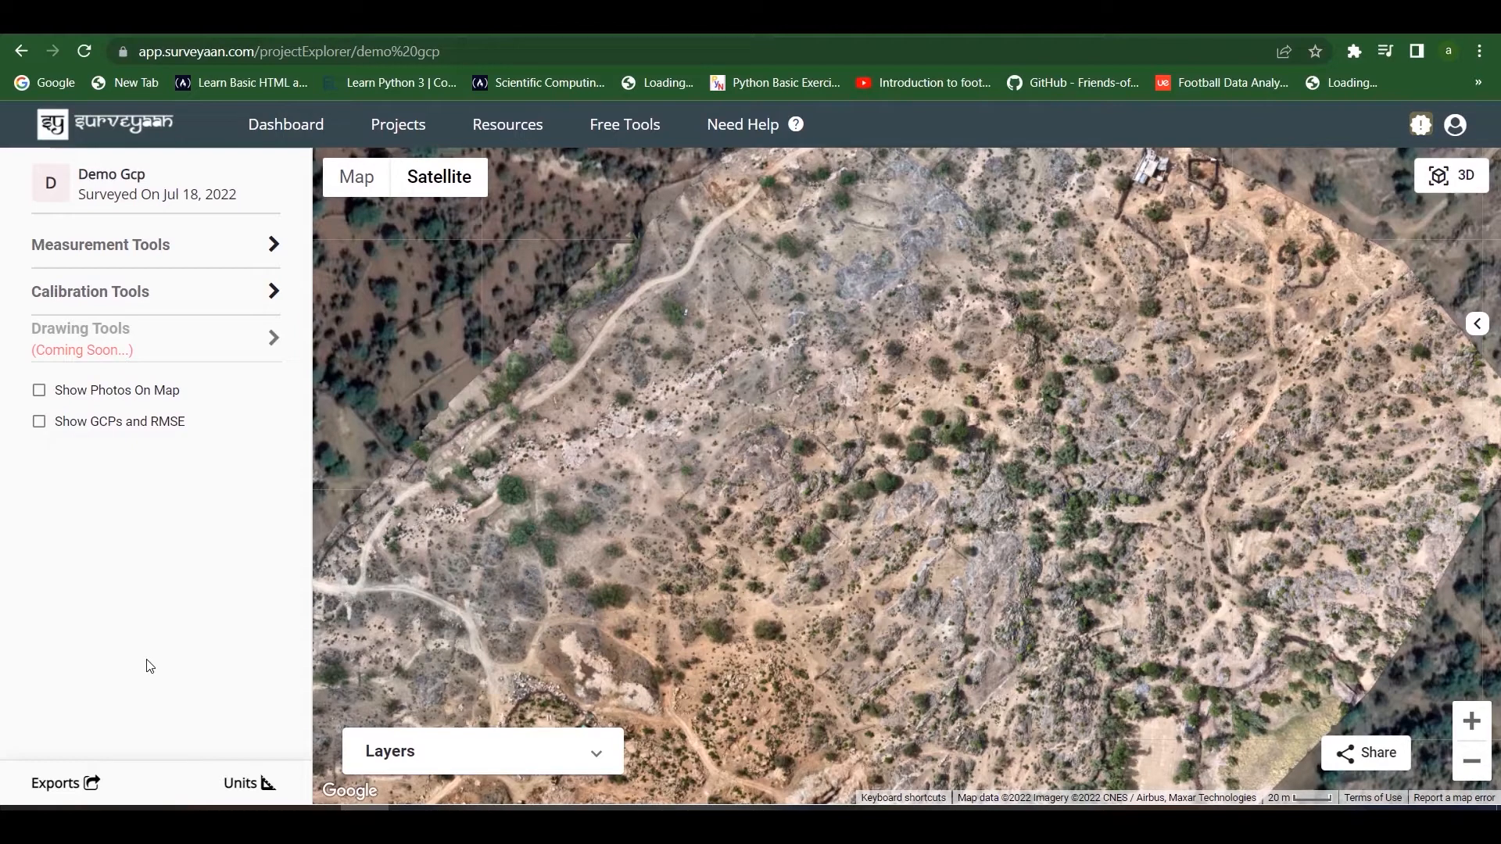
Export the Demo Gcp project's Orthomosaic layer in GEOTIFF format using the default export formats.
click(63, 781)
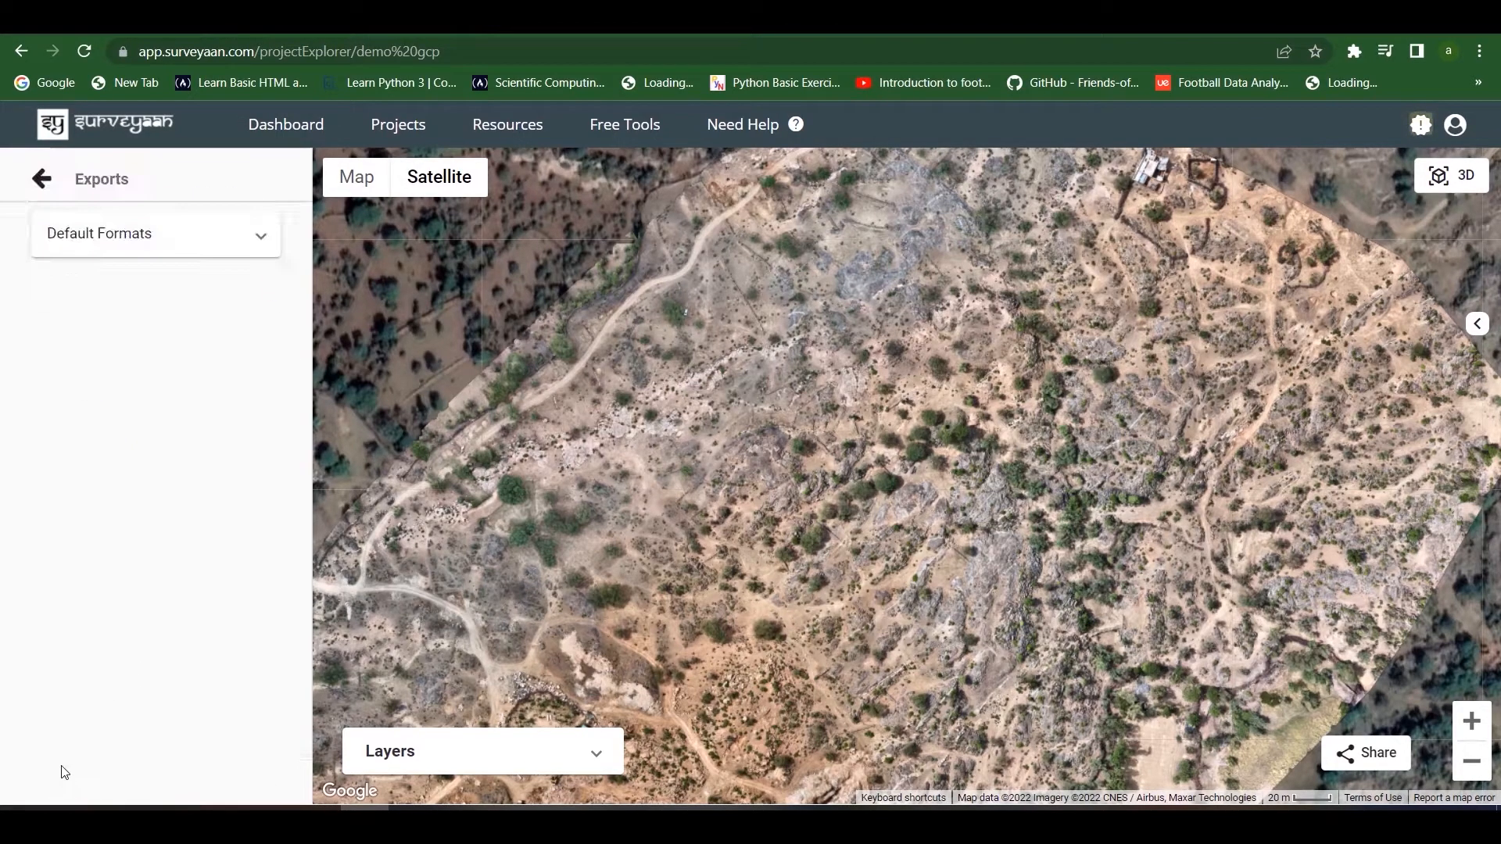
click(246, 240)
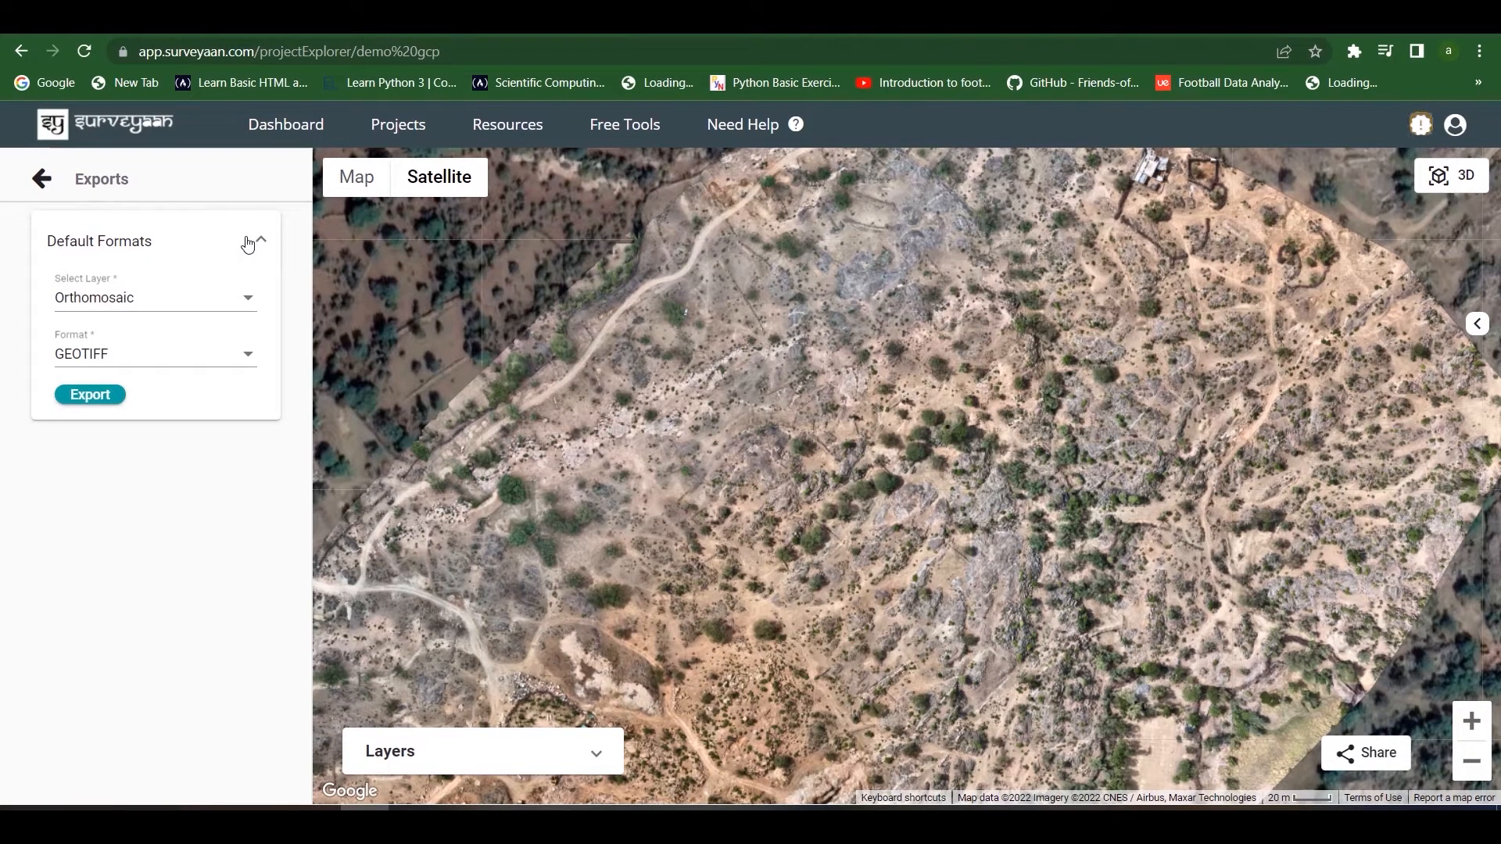
click(247, 299)
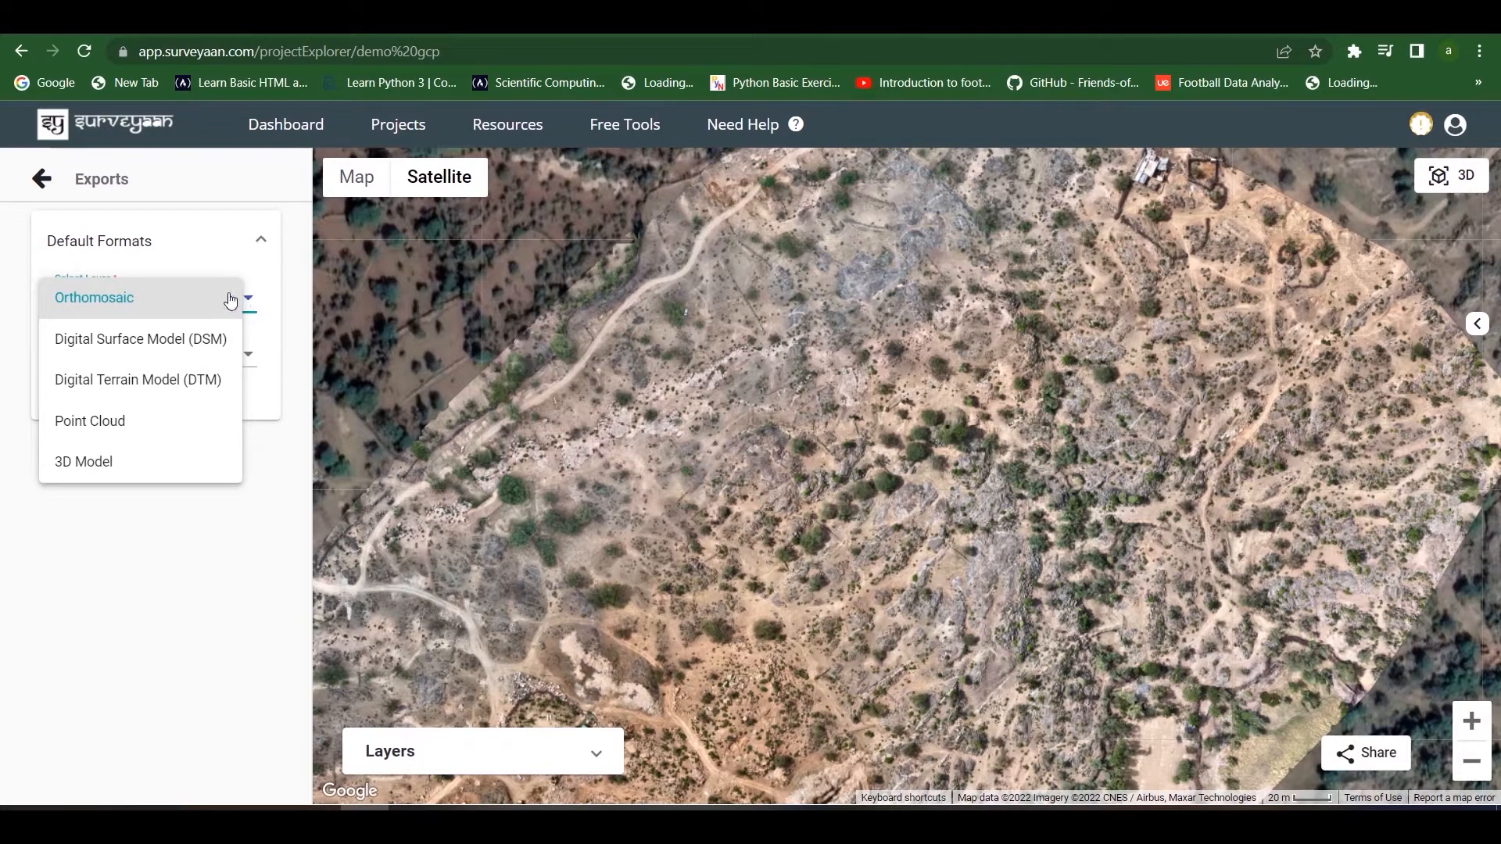
click(224, 301)
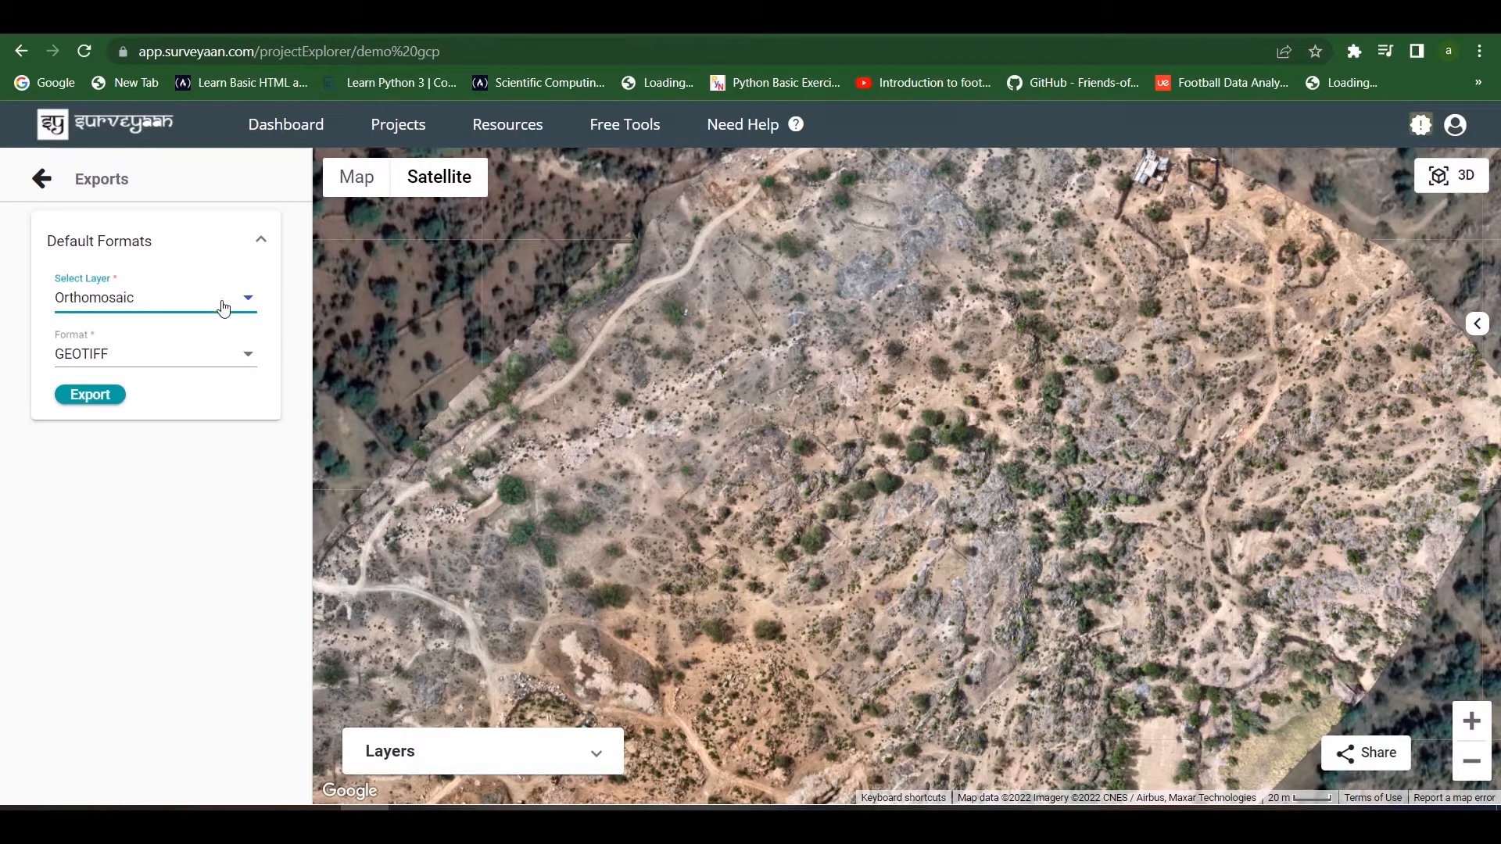
click(222, 366)
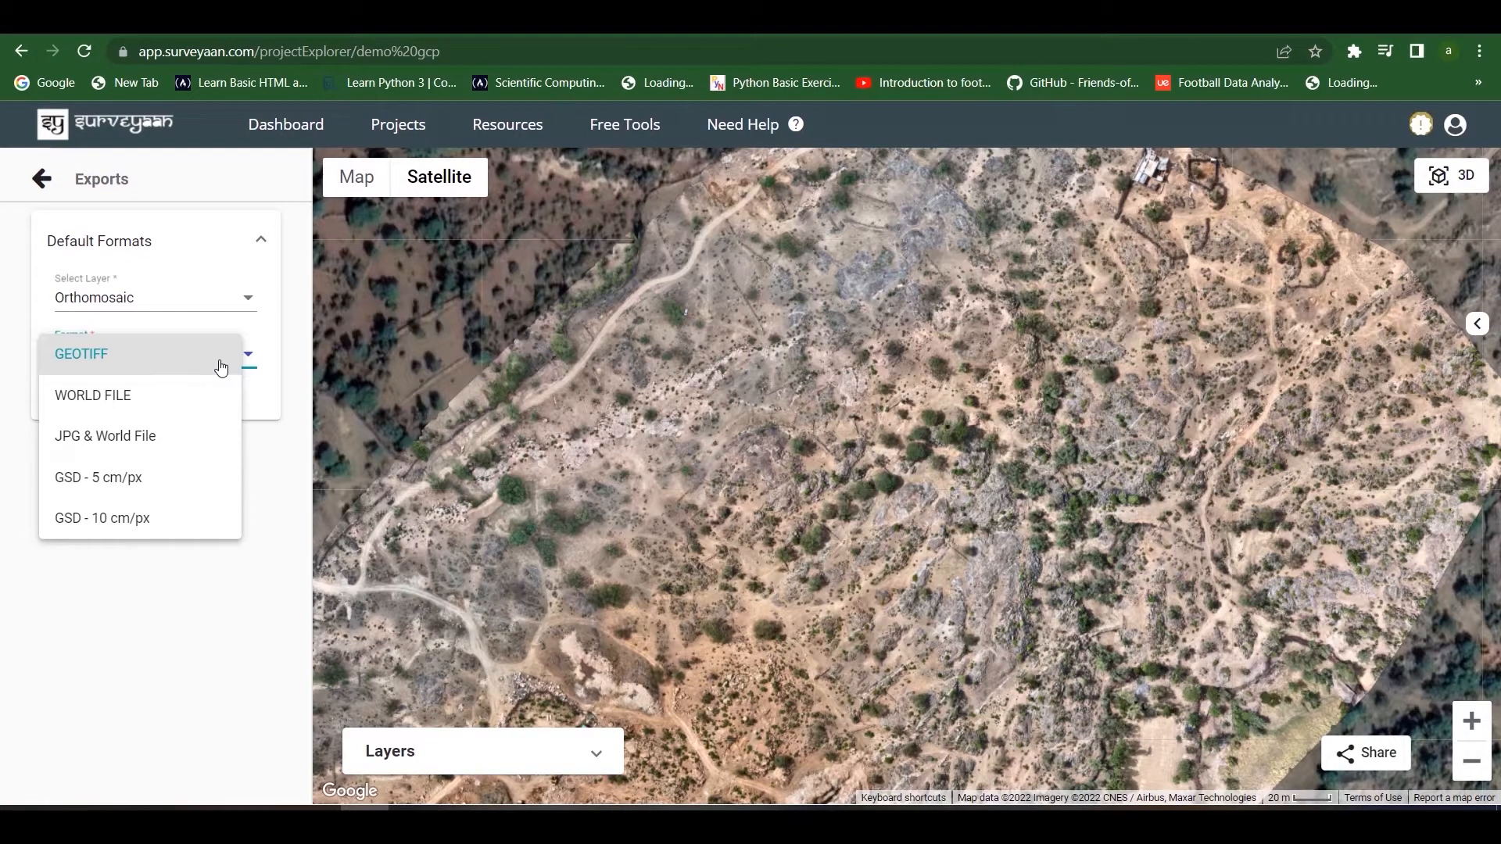
click(202, 363)
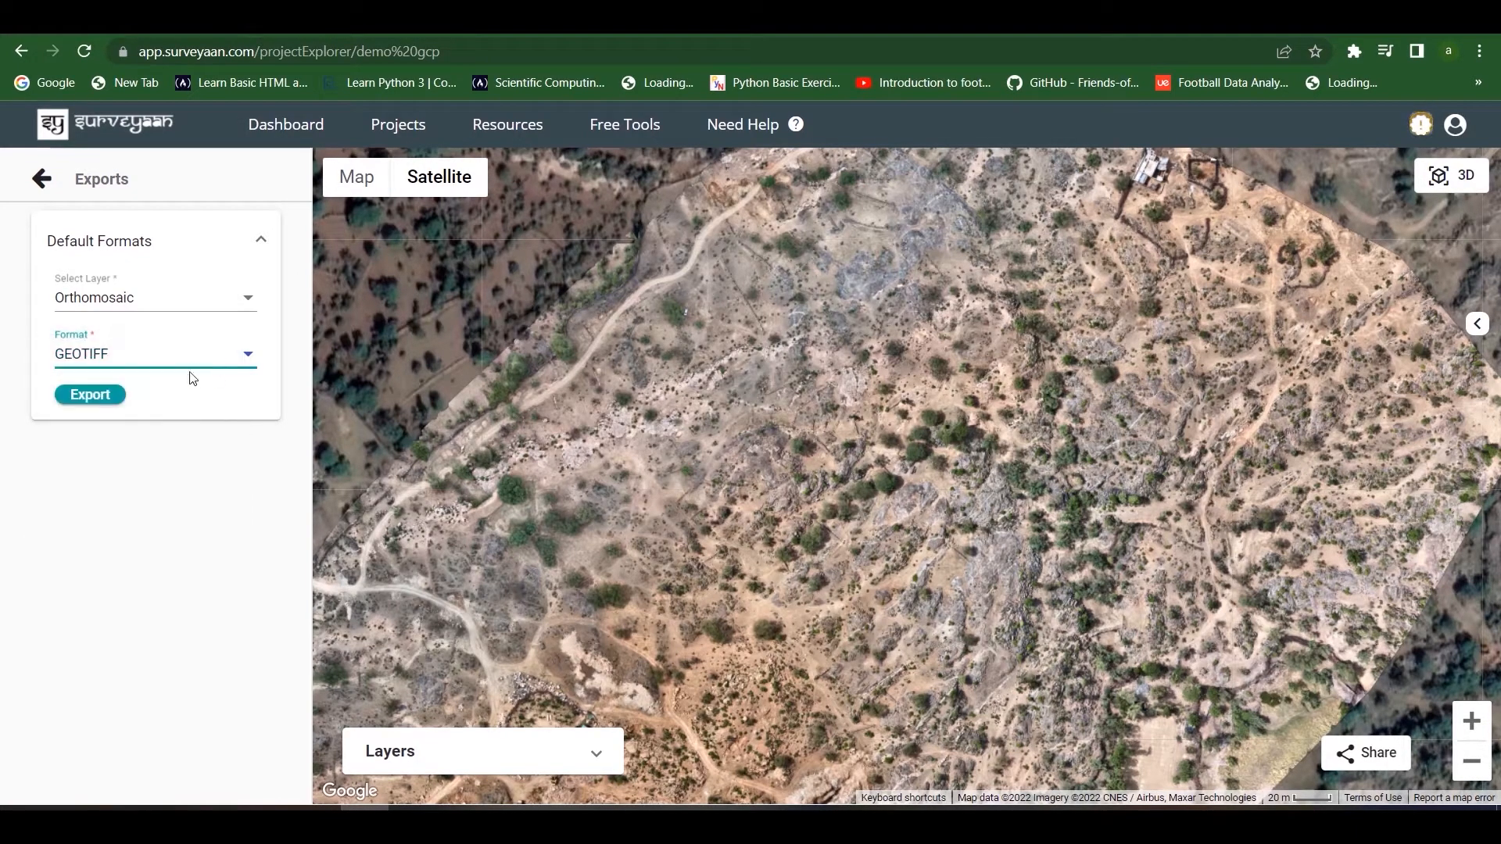
click(86, 404)
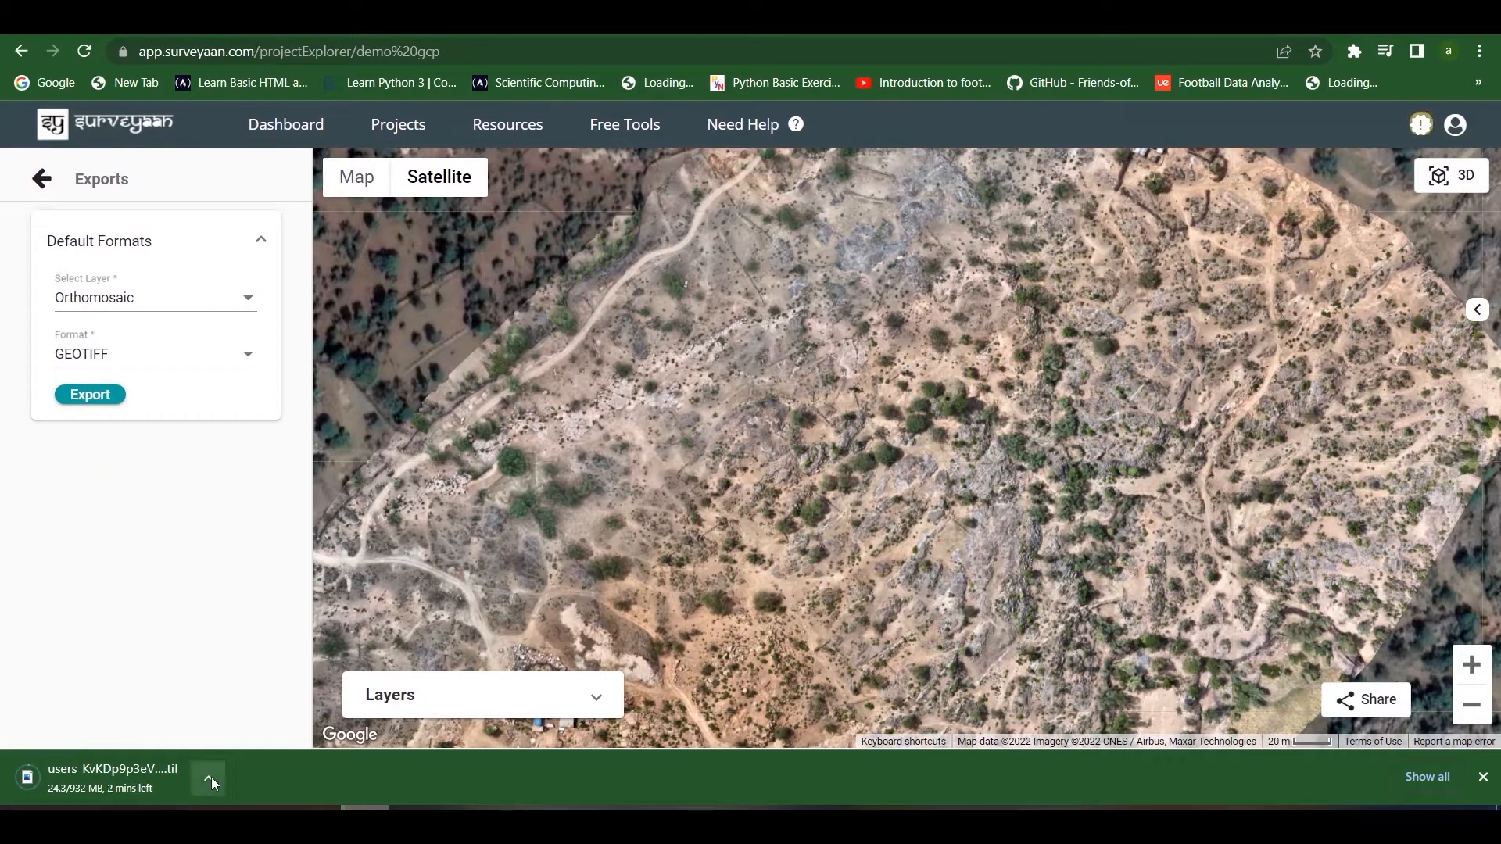
Pause the running GeoTIFF download and dismiss the browser's download bar.
click(209, 777)
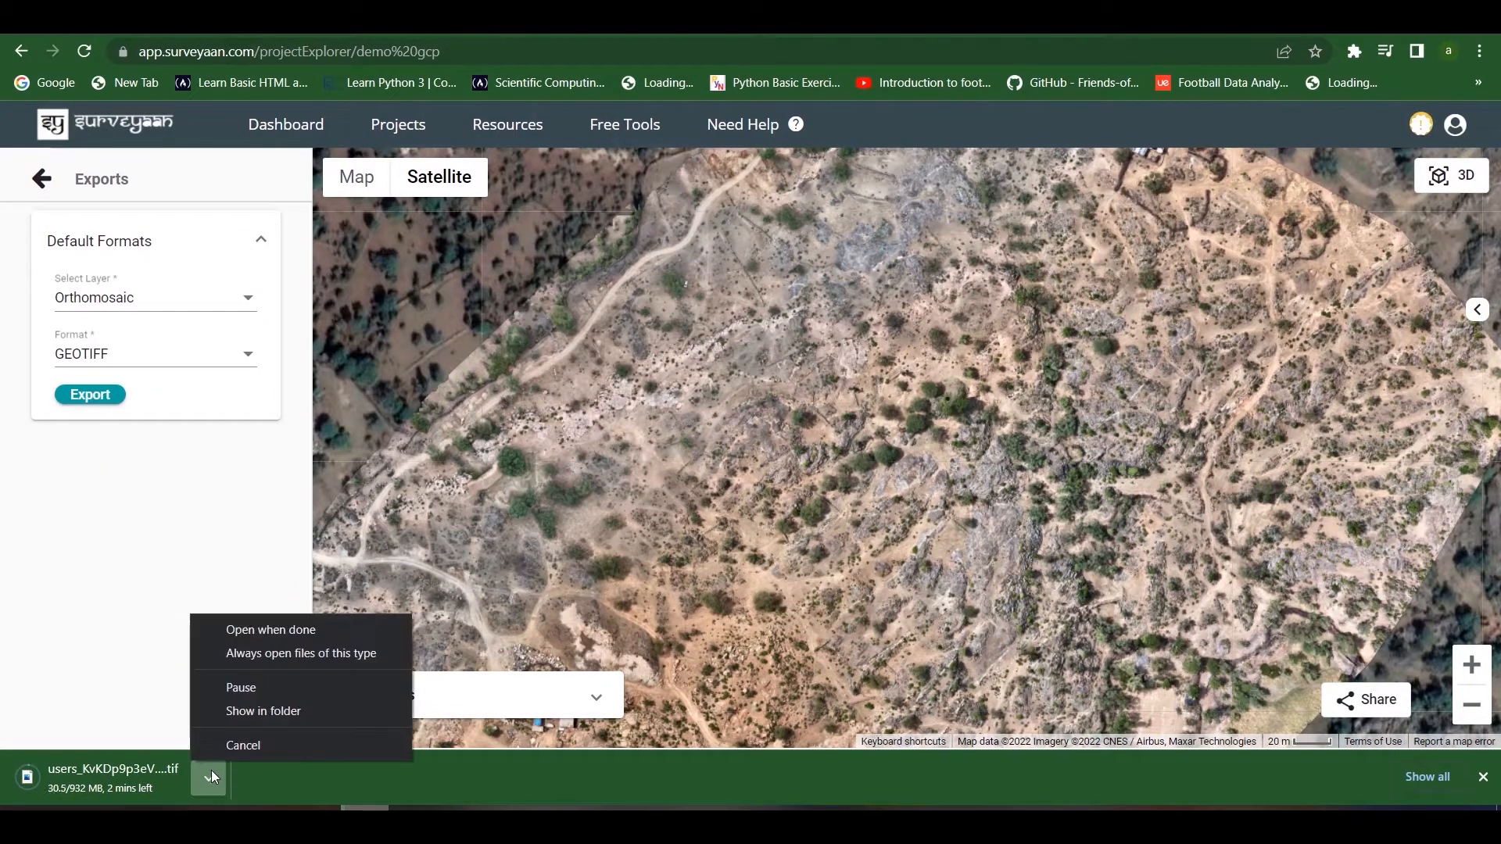
click(228, 688)
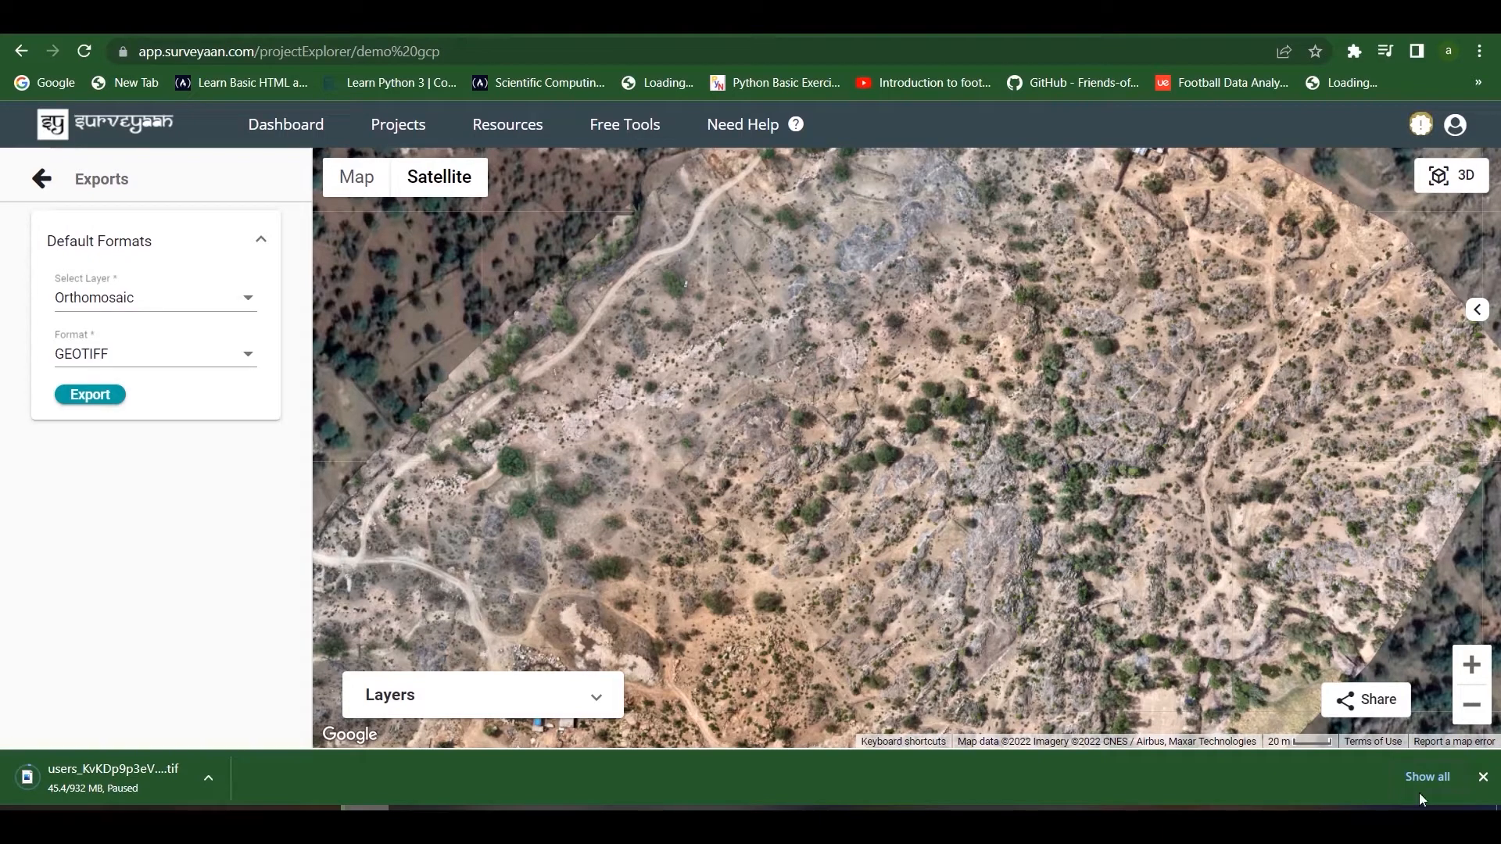
click(1483, 777)
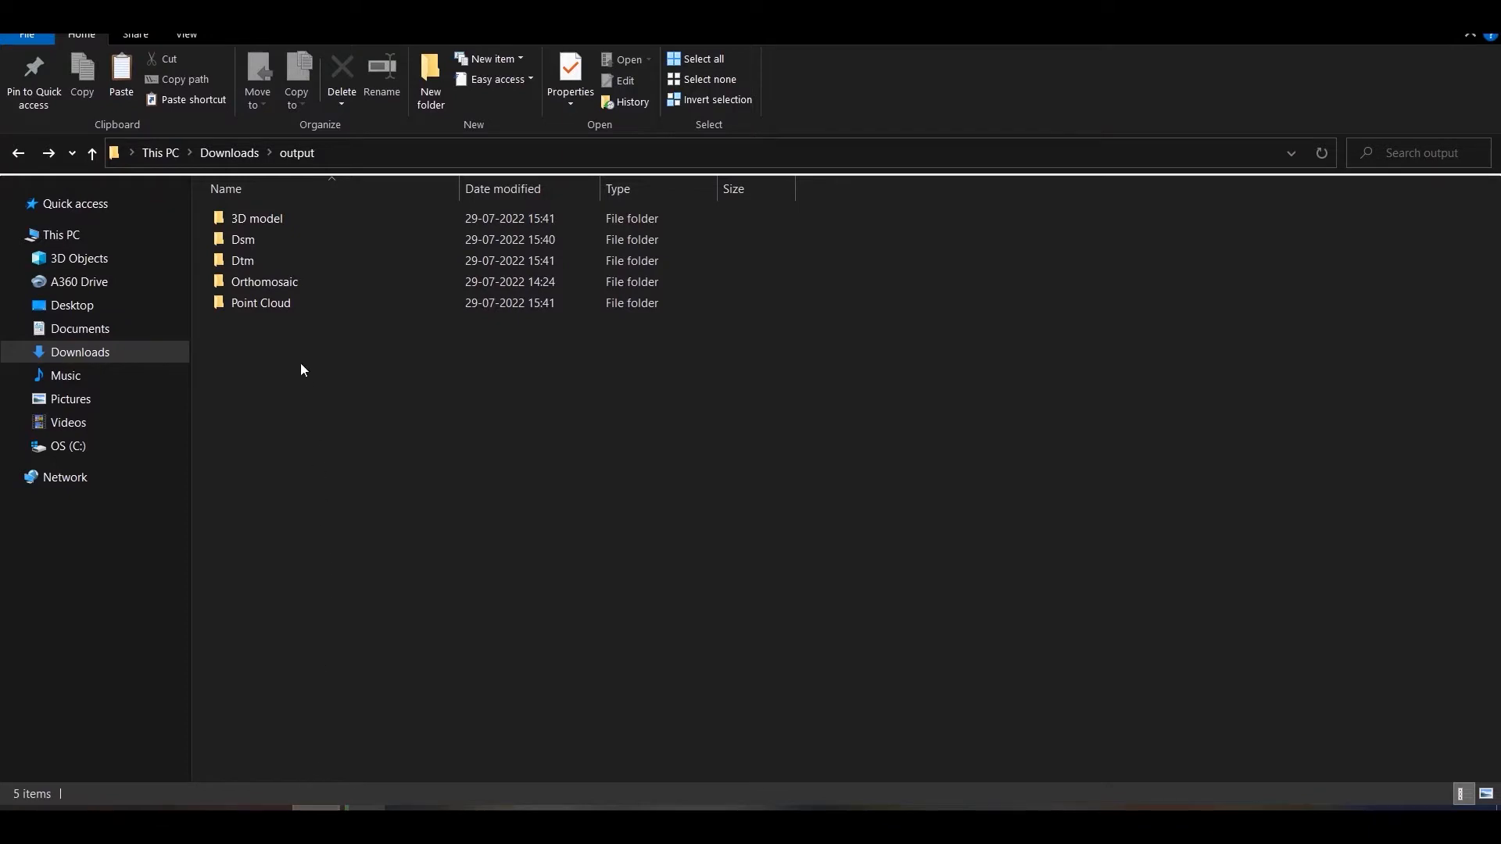
In File Explorer, open the Geotiff folder inside output > Orthomosaic and select the orthomosaic image.
double_click(293, 283)
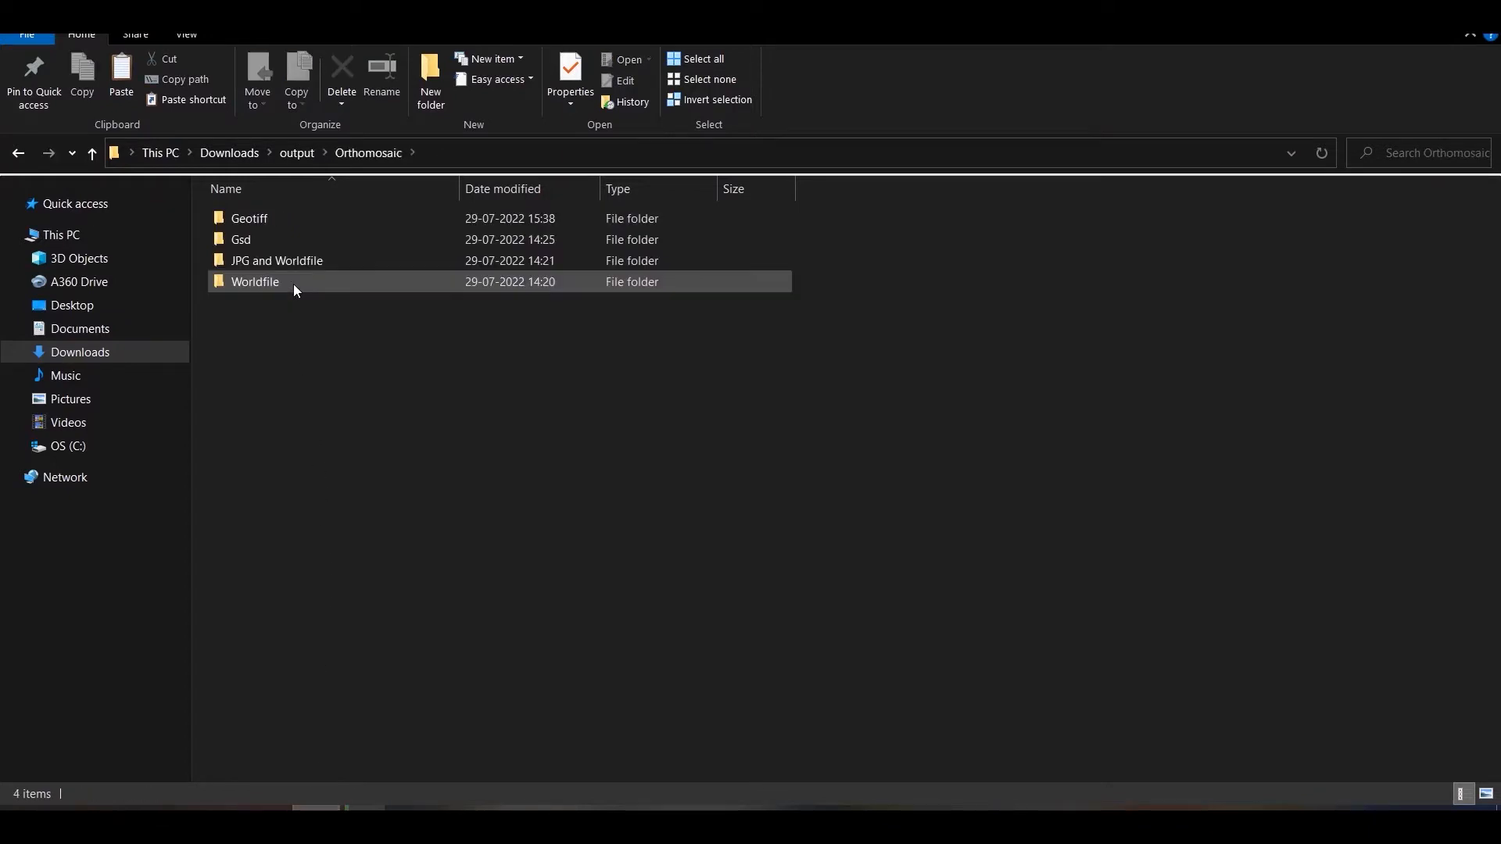
double_click(301, 225)
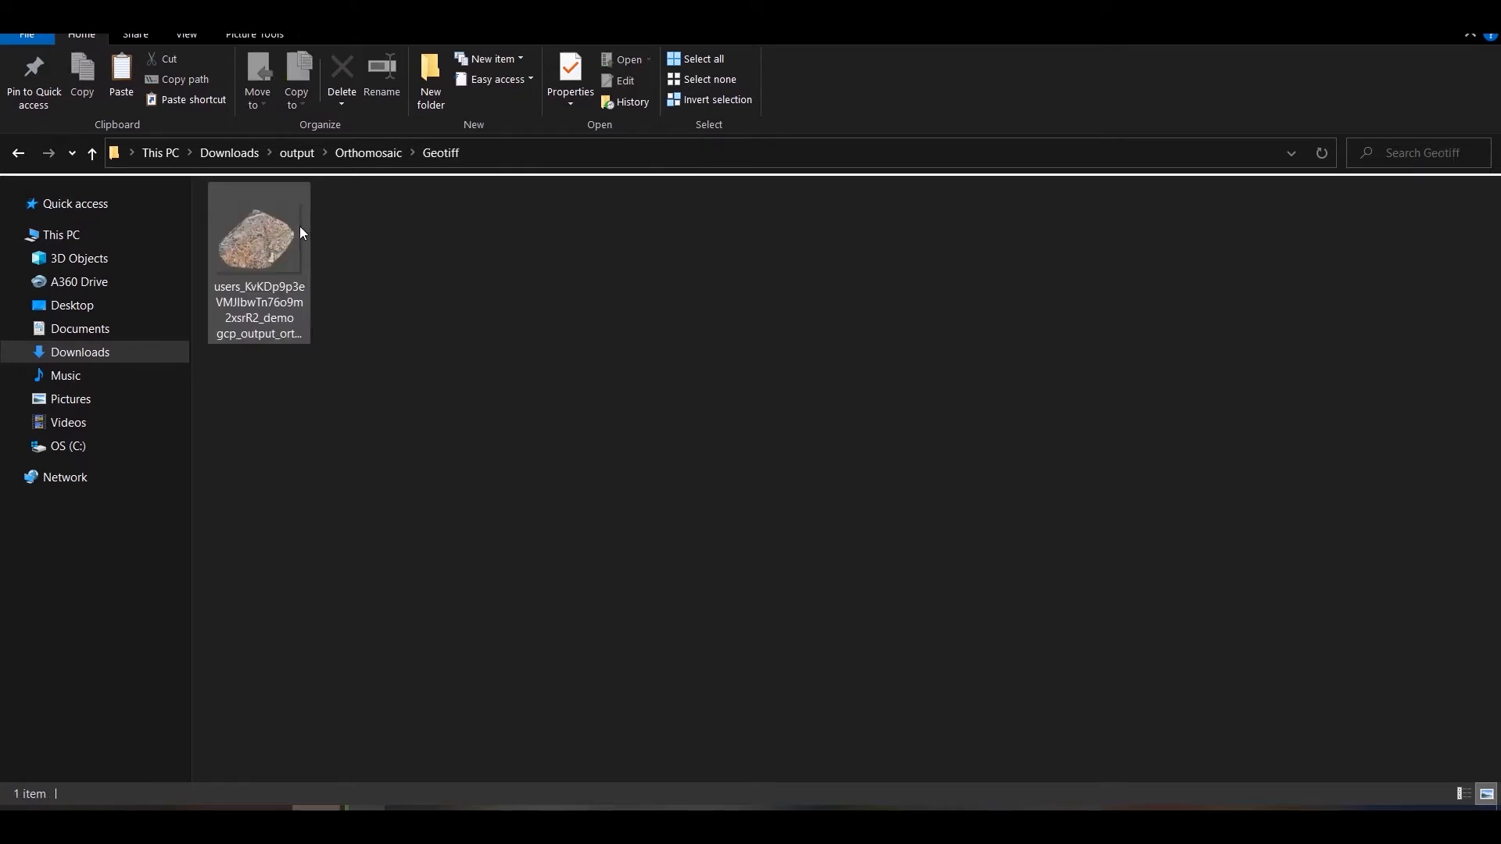
click(243, 311)
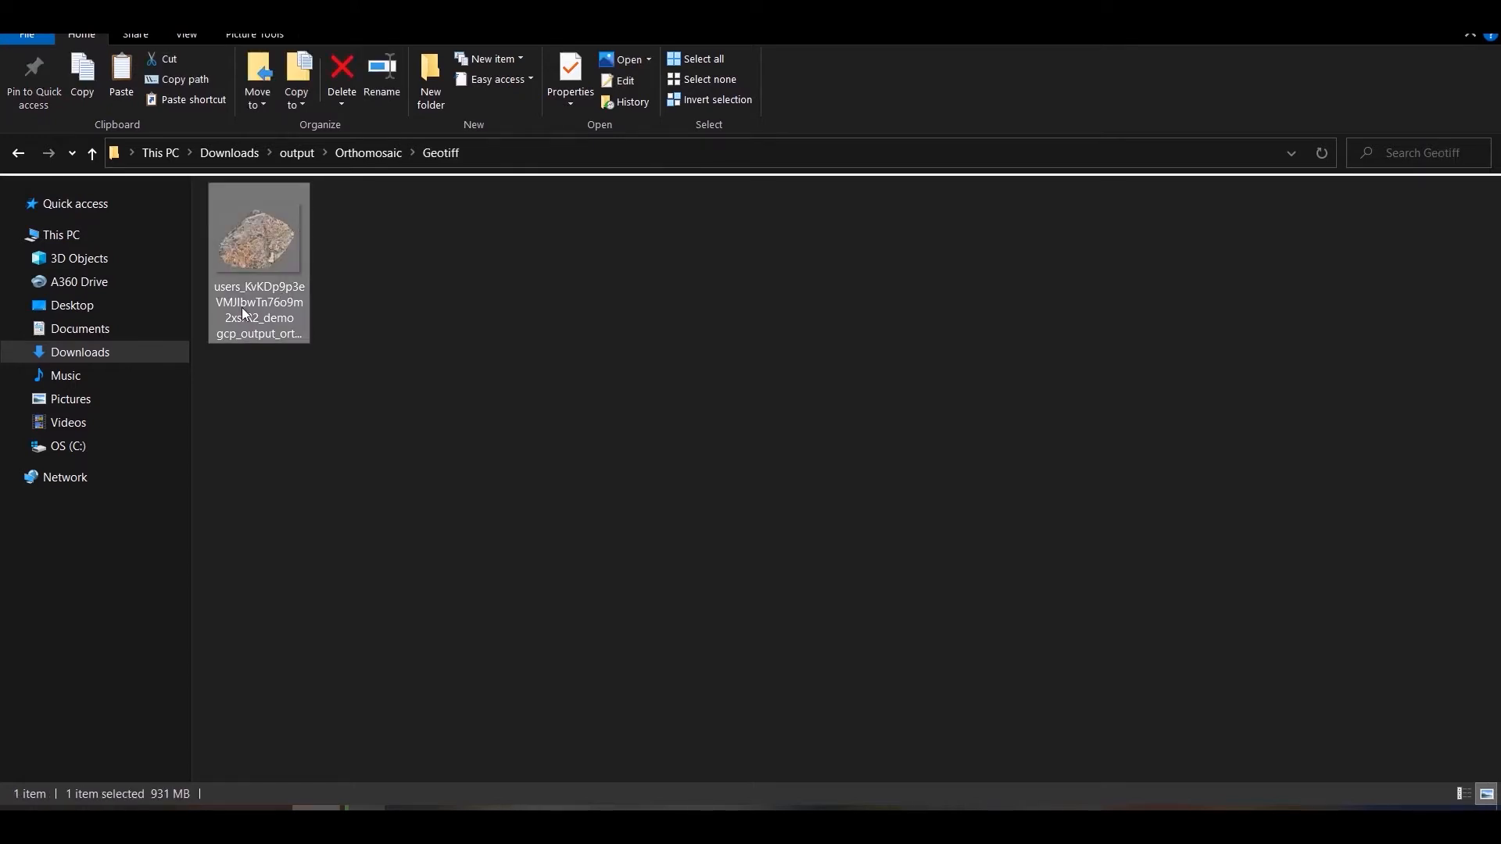
Insert the selected GeoTIFF into AutoCAD's Drawing1 near the middle of the view, picking its scale on screen and using rotation angle 0.
mouse_move(241, 307)
mouse_down()
mouse_move(339, 476)
mouse_move(582, 741)
mouse_move(609, 805)
mouse_move(635, 649)
mouse_up()
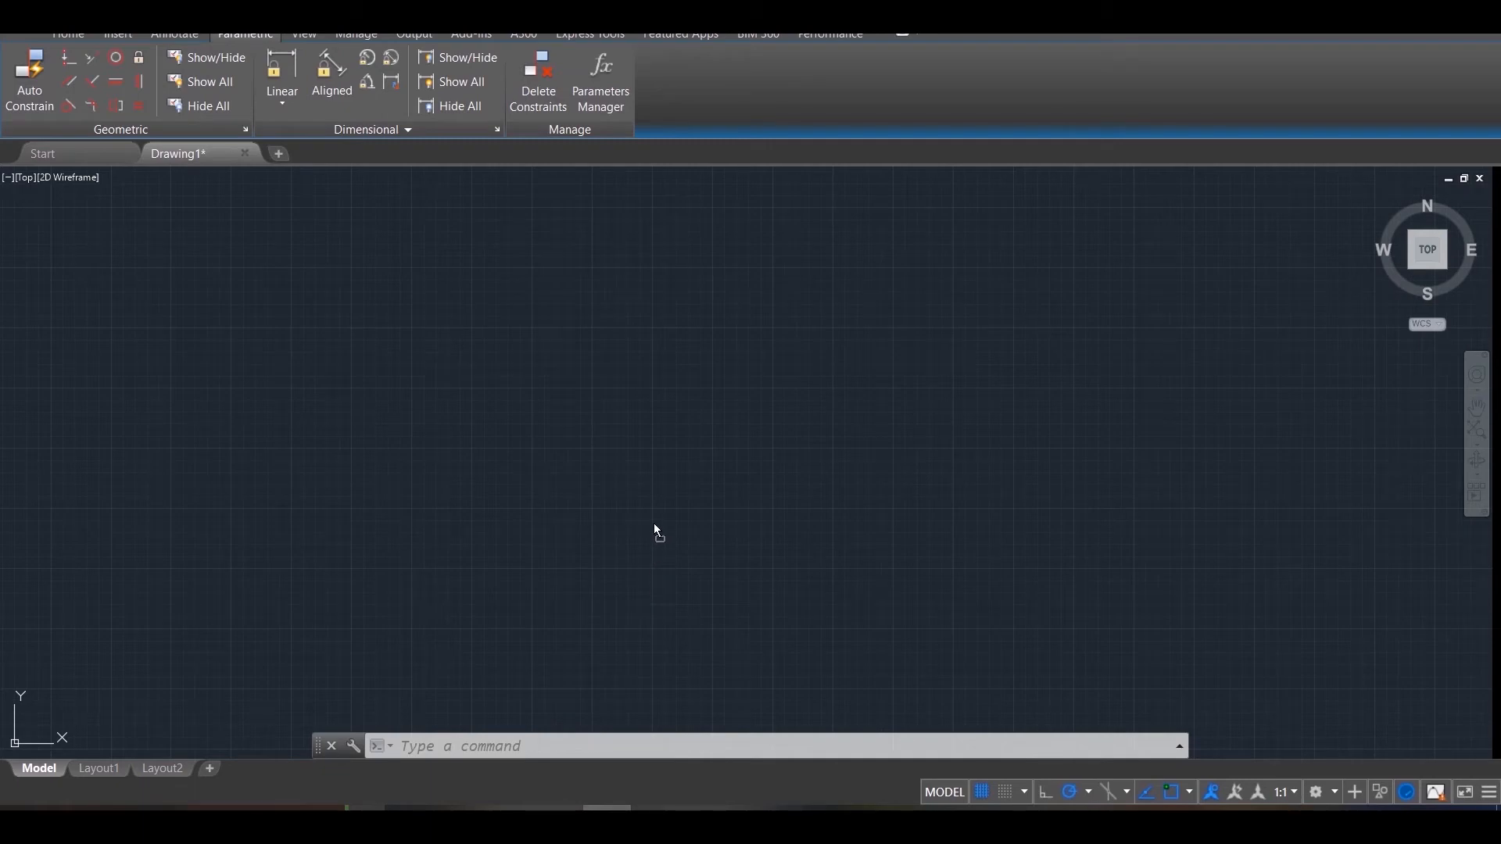
drag(654, 525, 653, 522)
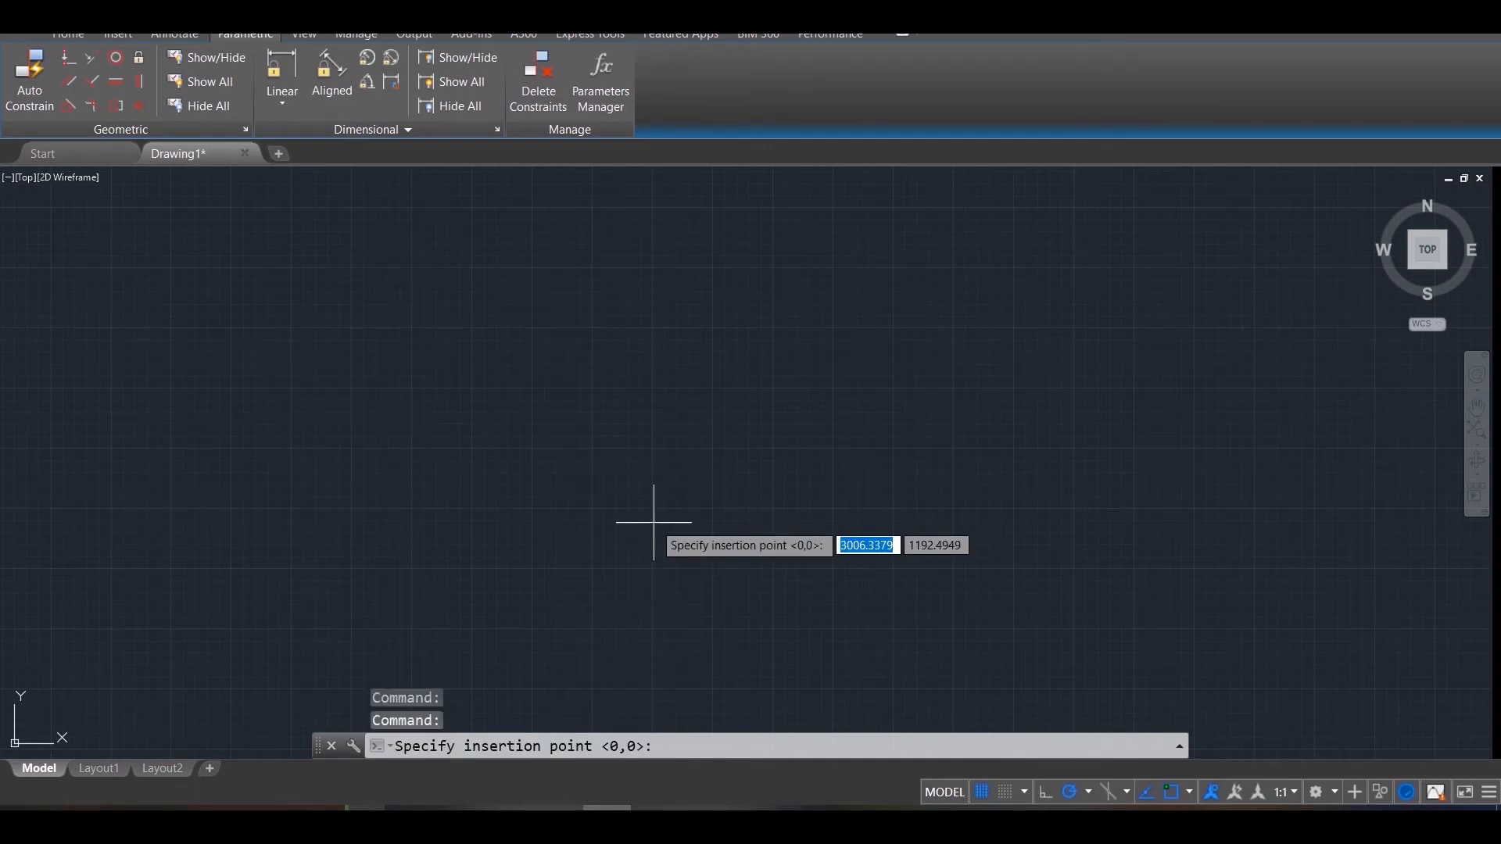
click(653, 523)
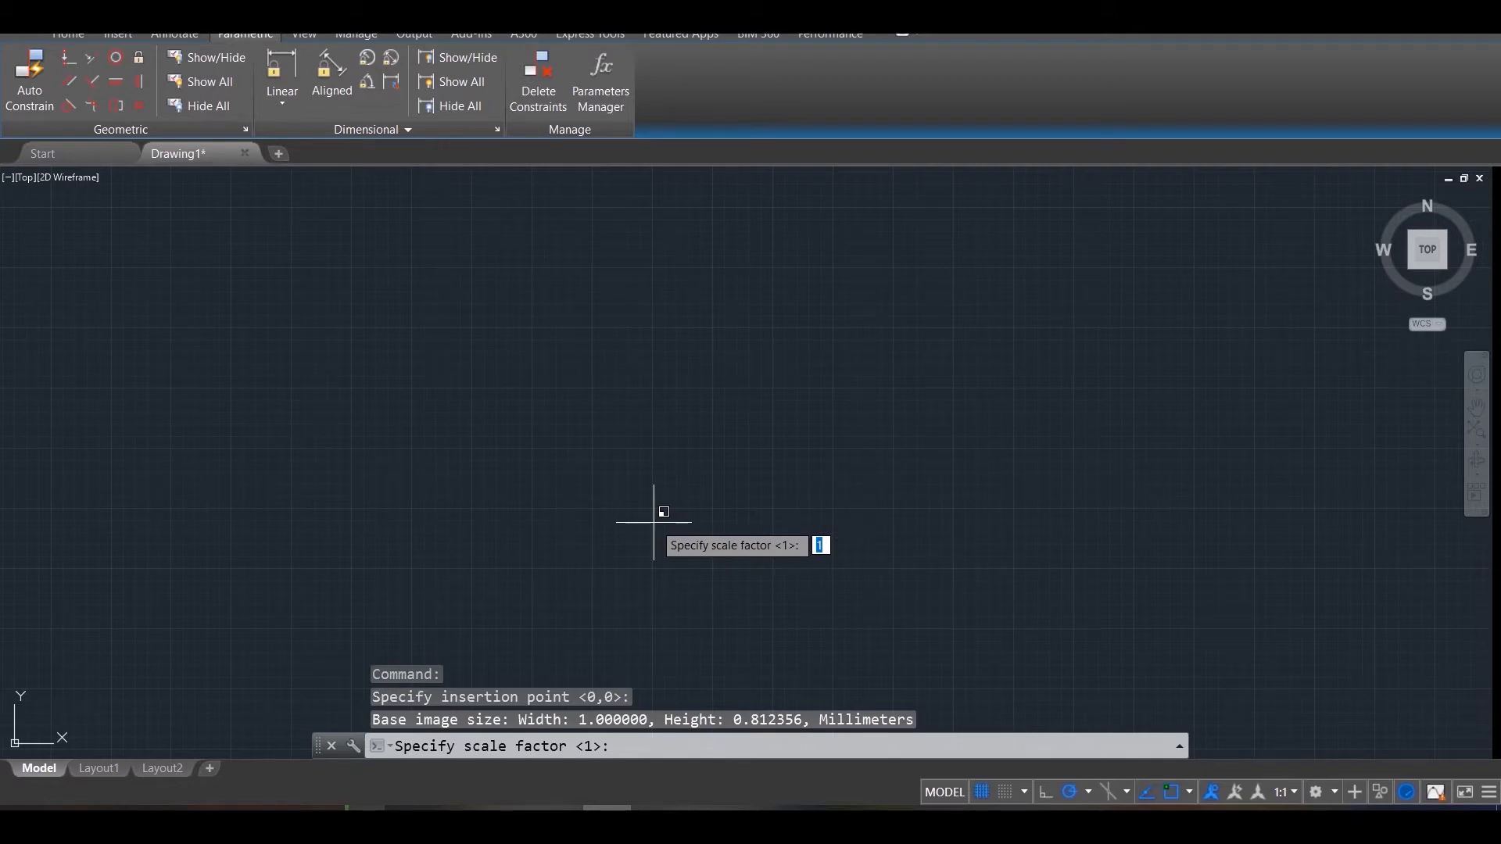
click(876, 615)
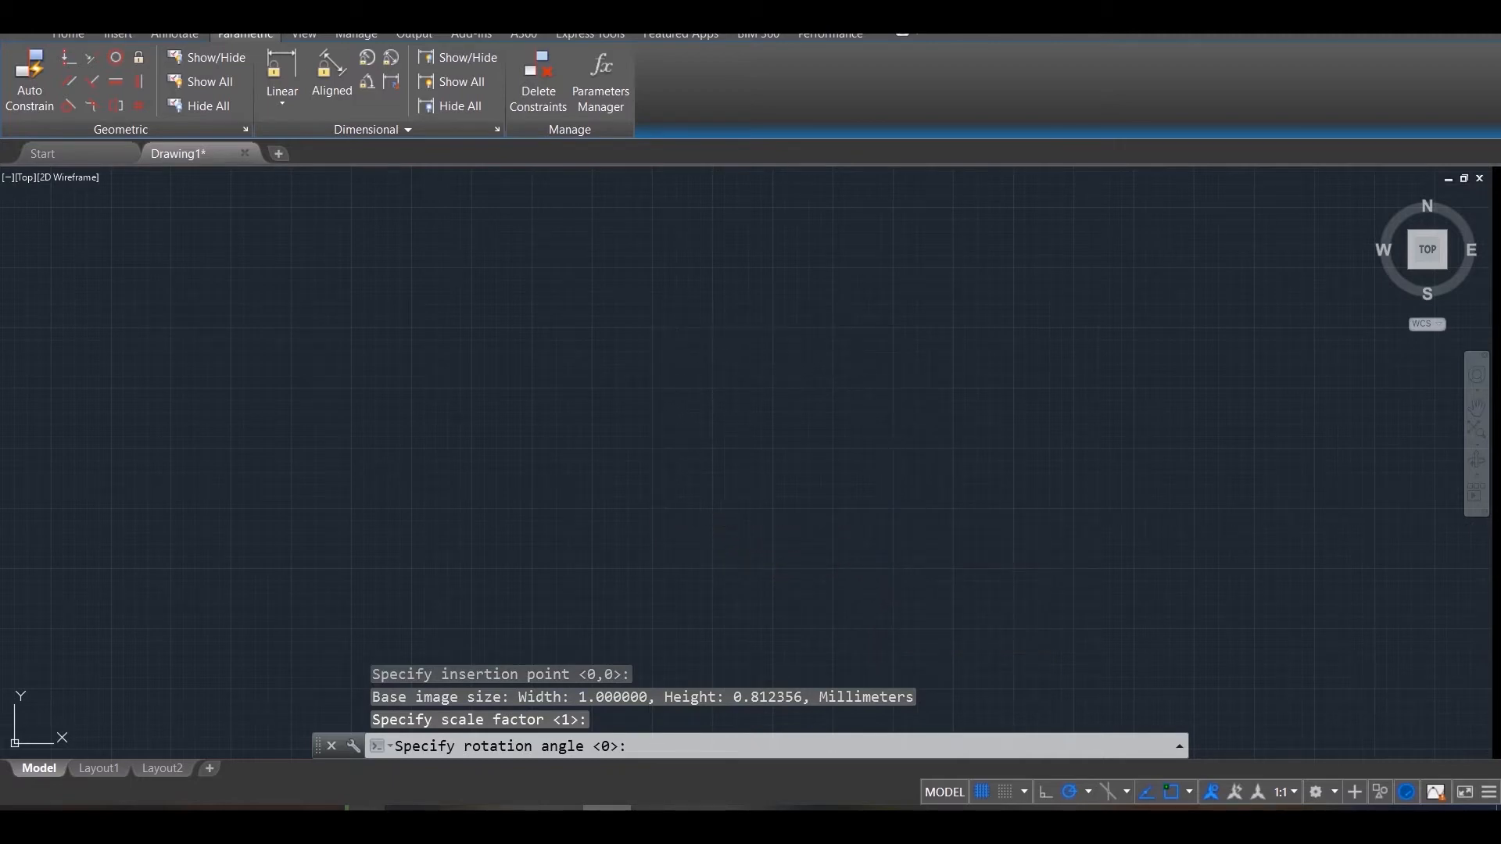
key(Return)
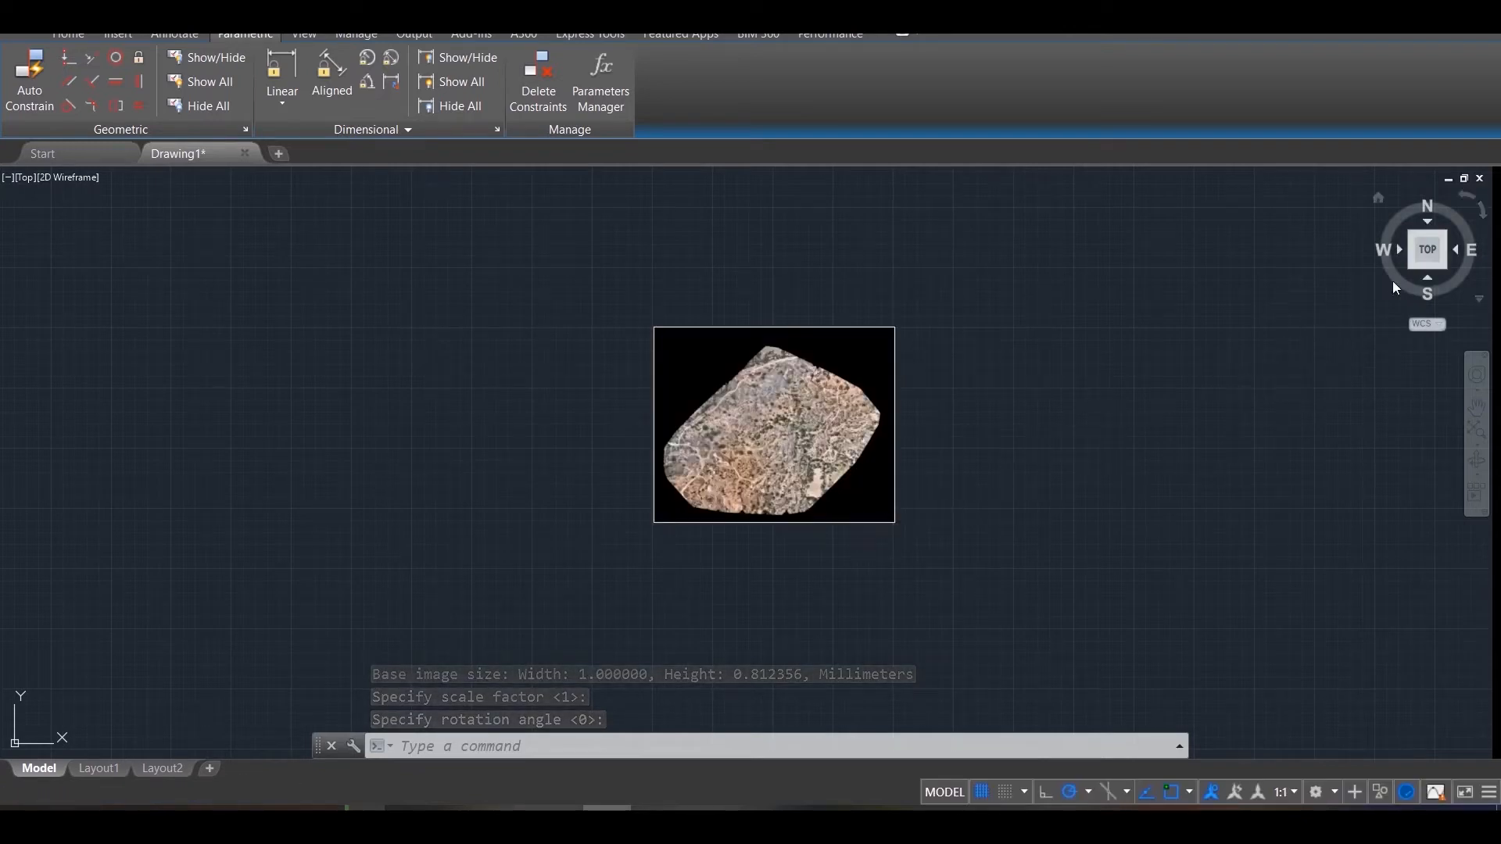
click(1428, 251)
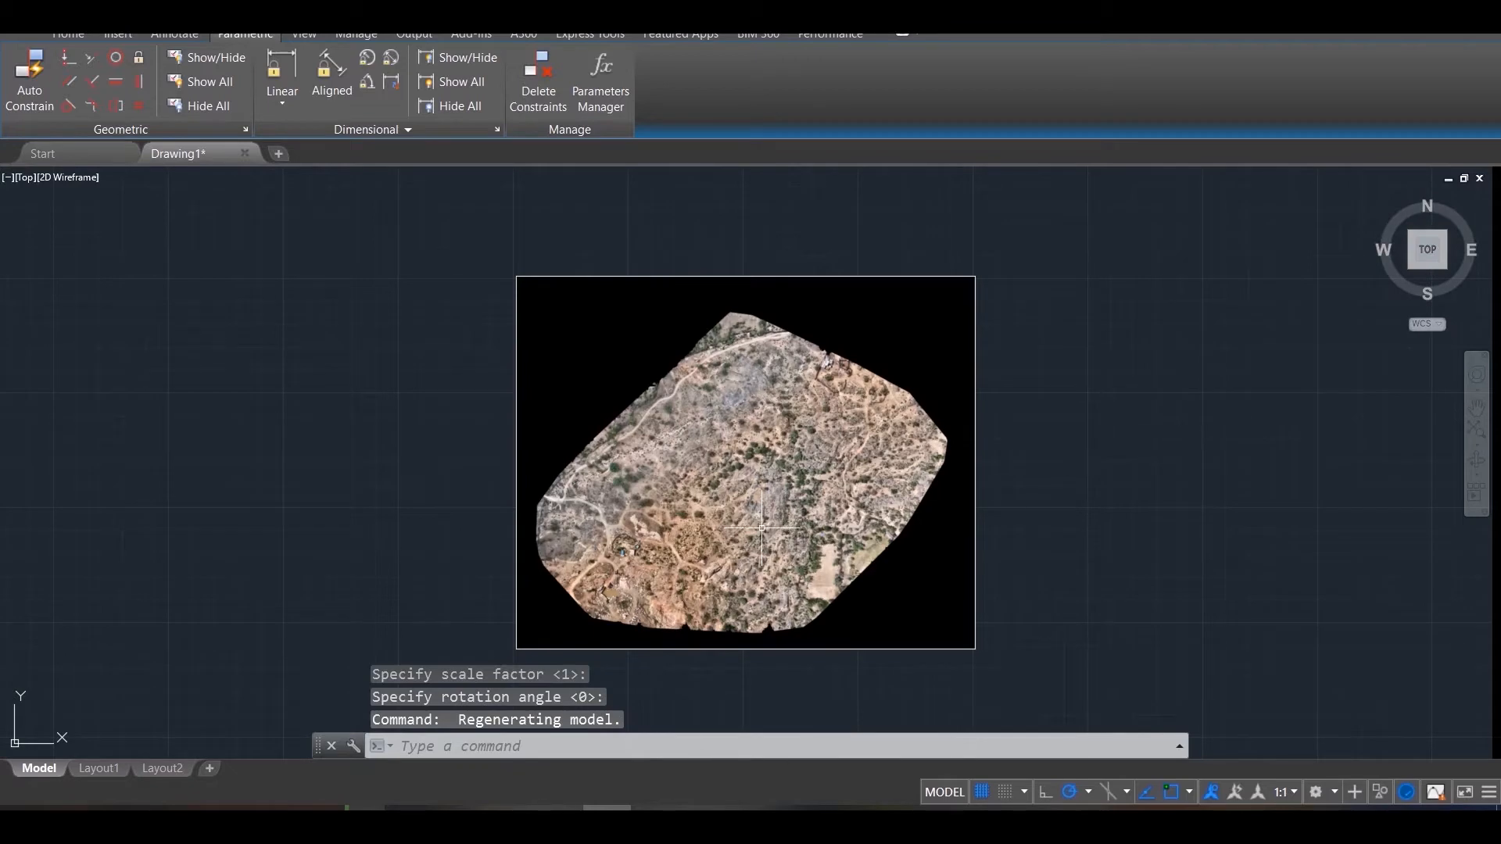
scroll(761, 528, up, 2)
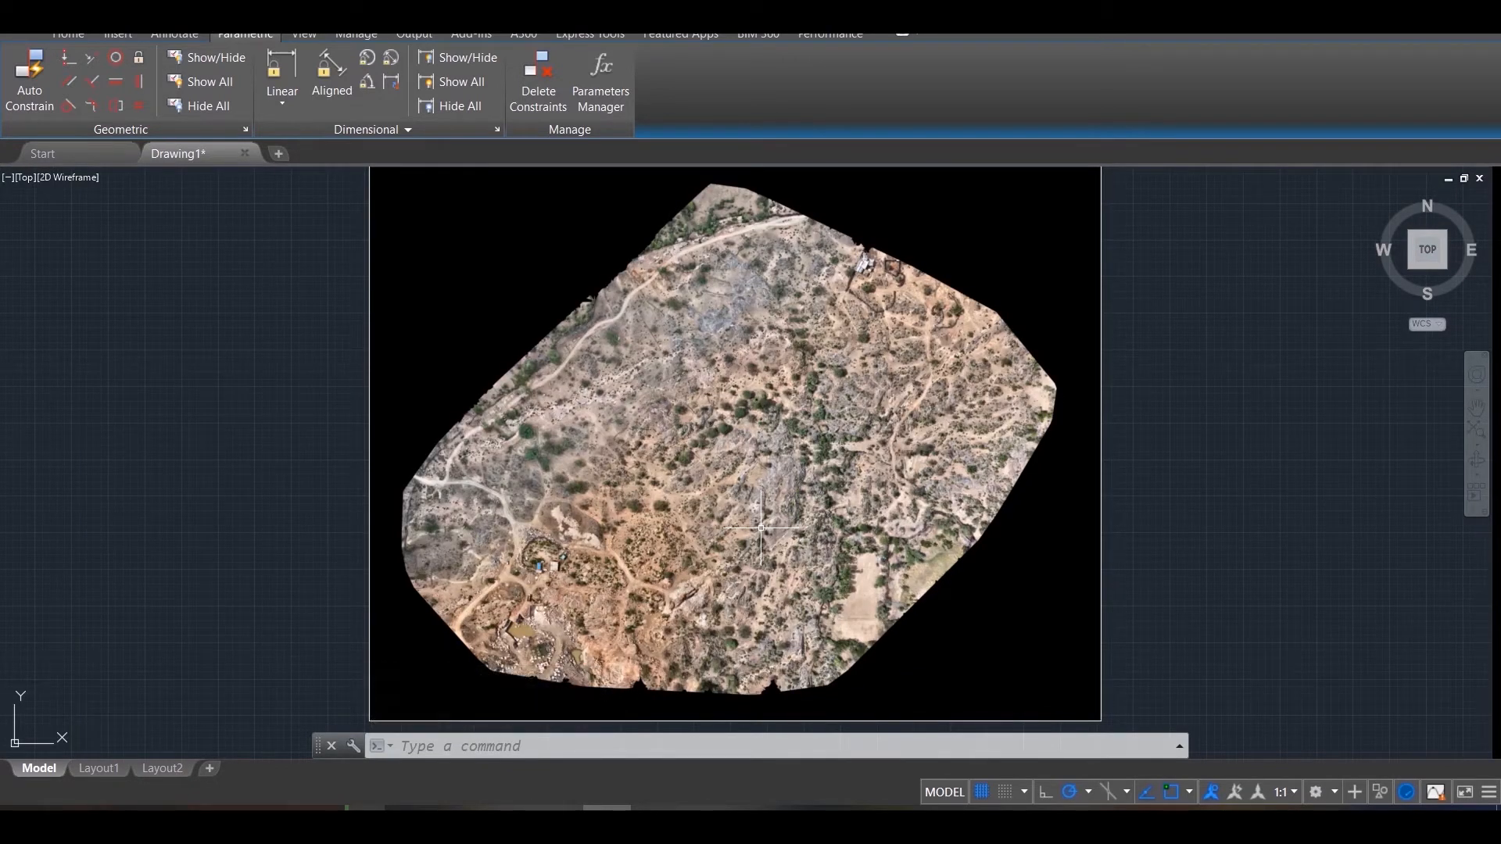
scroll(758, 523, down, 2)
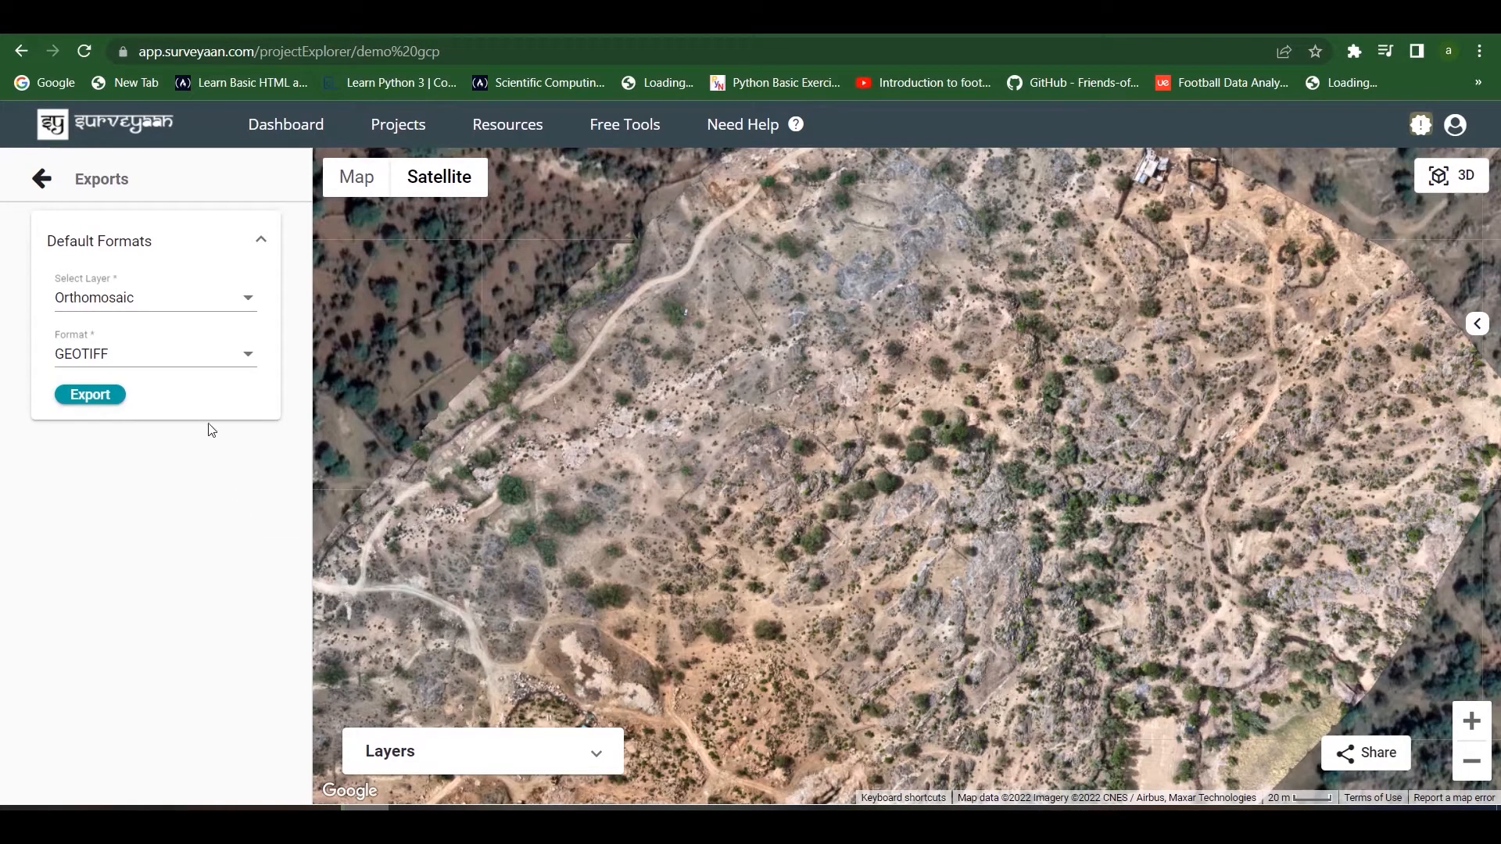
Back in Surveyaan, export the Orthomosaic layer in WORLD FILE format.
click(226, 370)
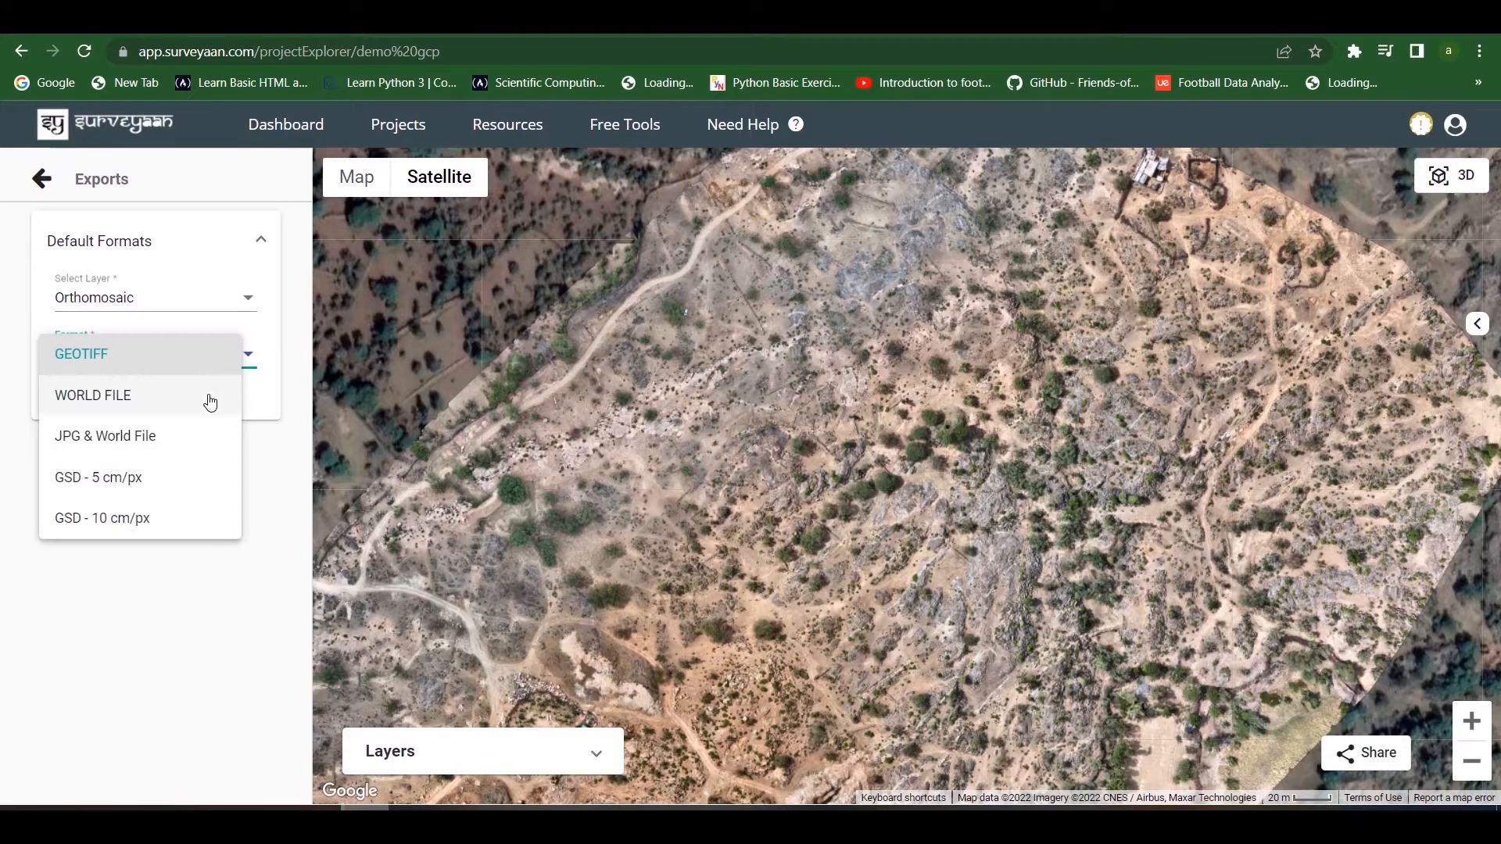
click(210, 400)
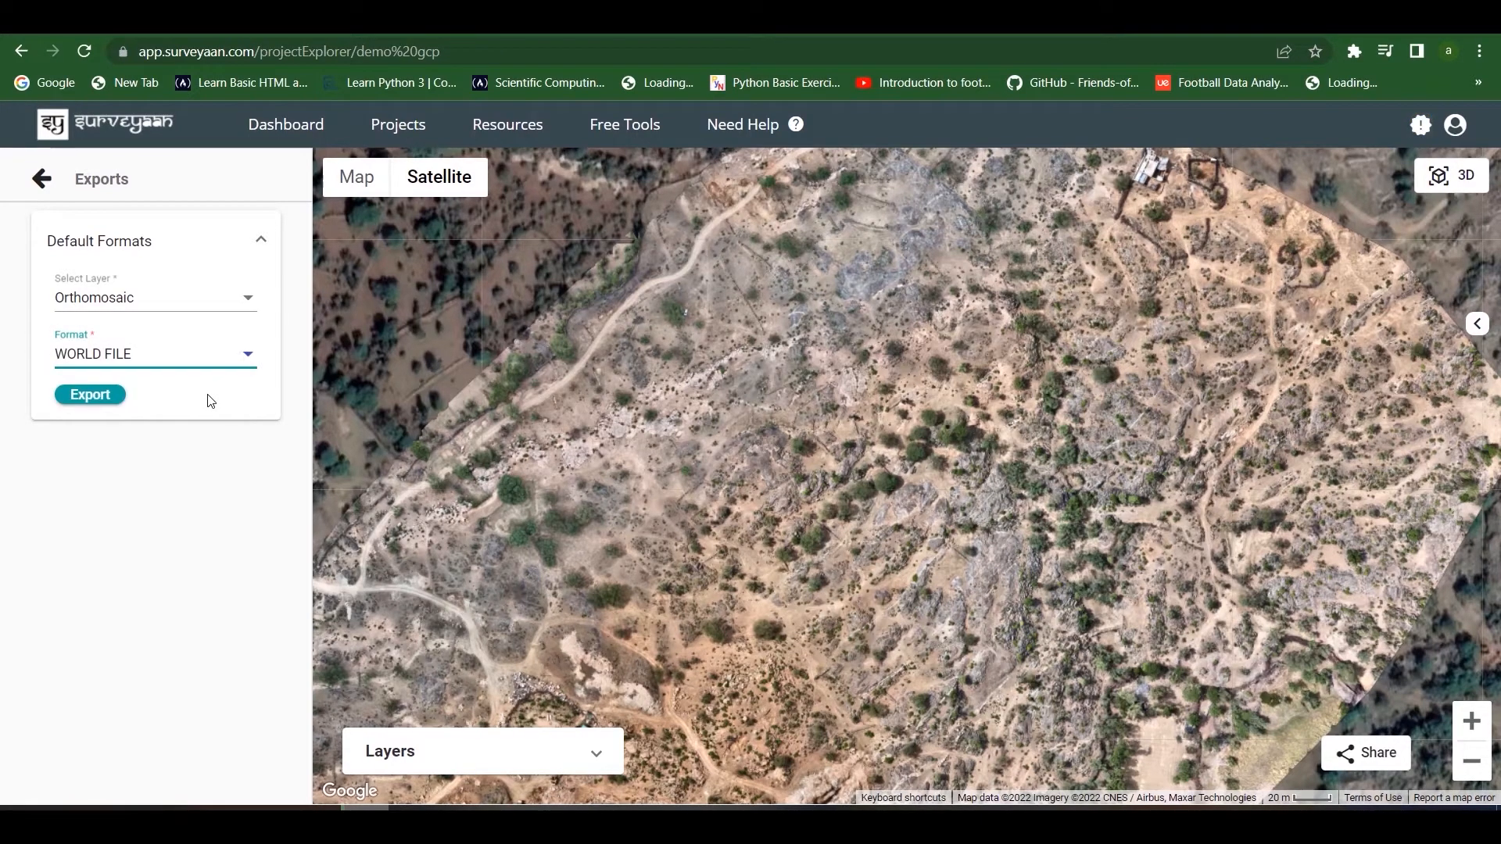
click(90, 397)
In File Explorer, copy the TFW file from the Worldfile folder into the Geotiff folder beside the orthomosaic image.
click(314, 821)
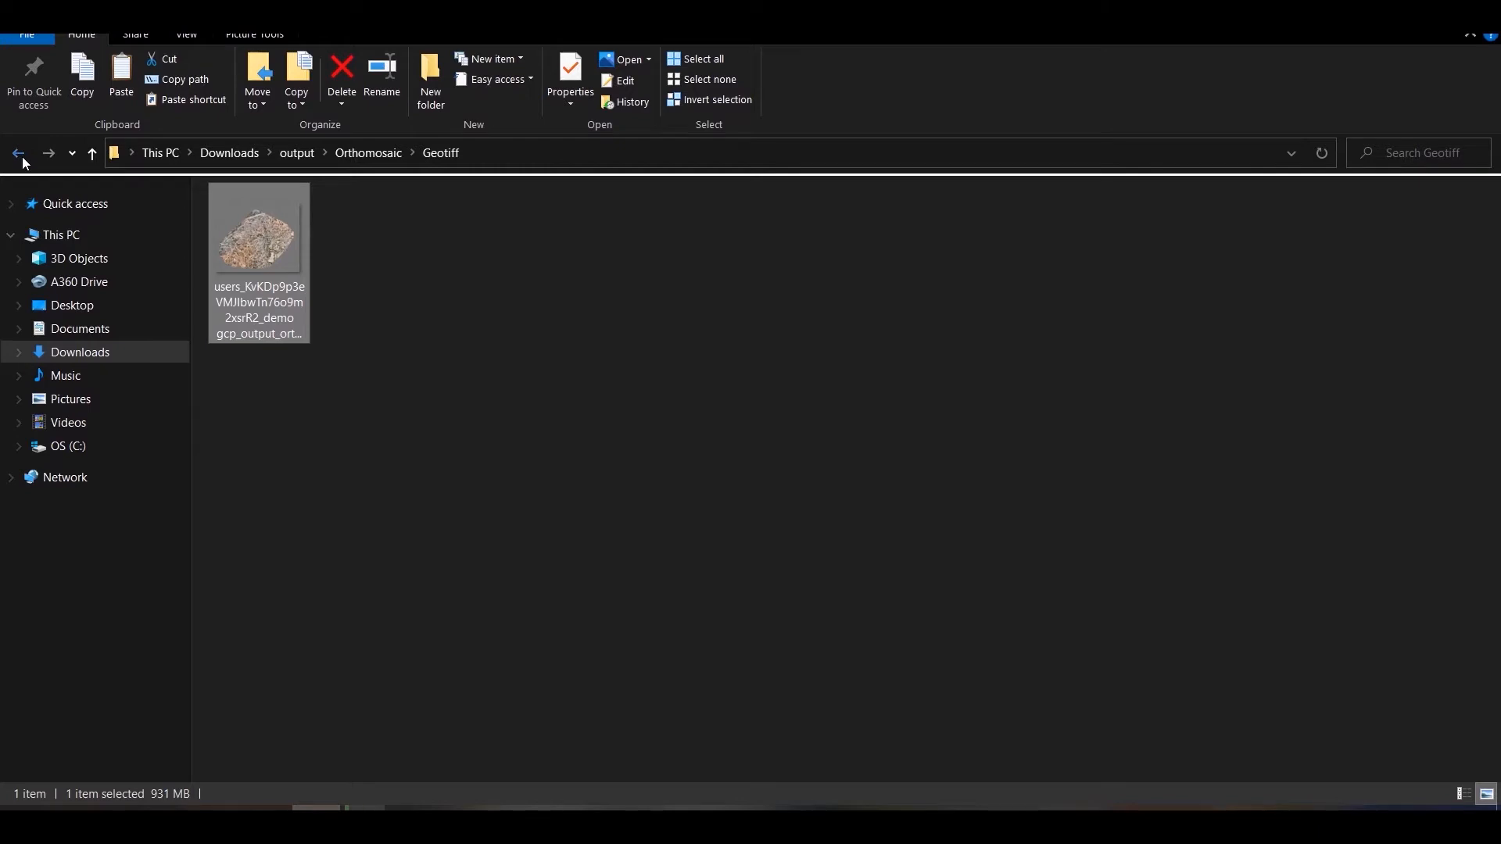
click(21, 156)
double_click(232, 282)
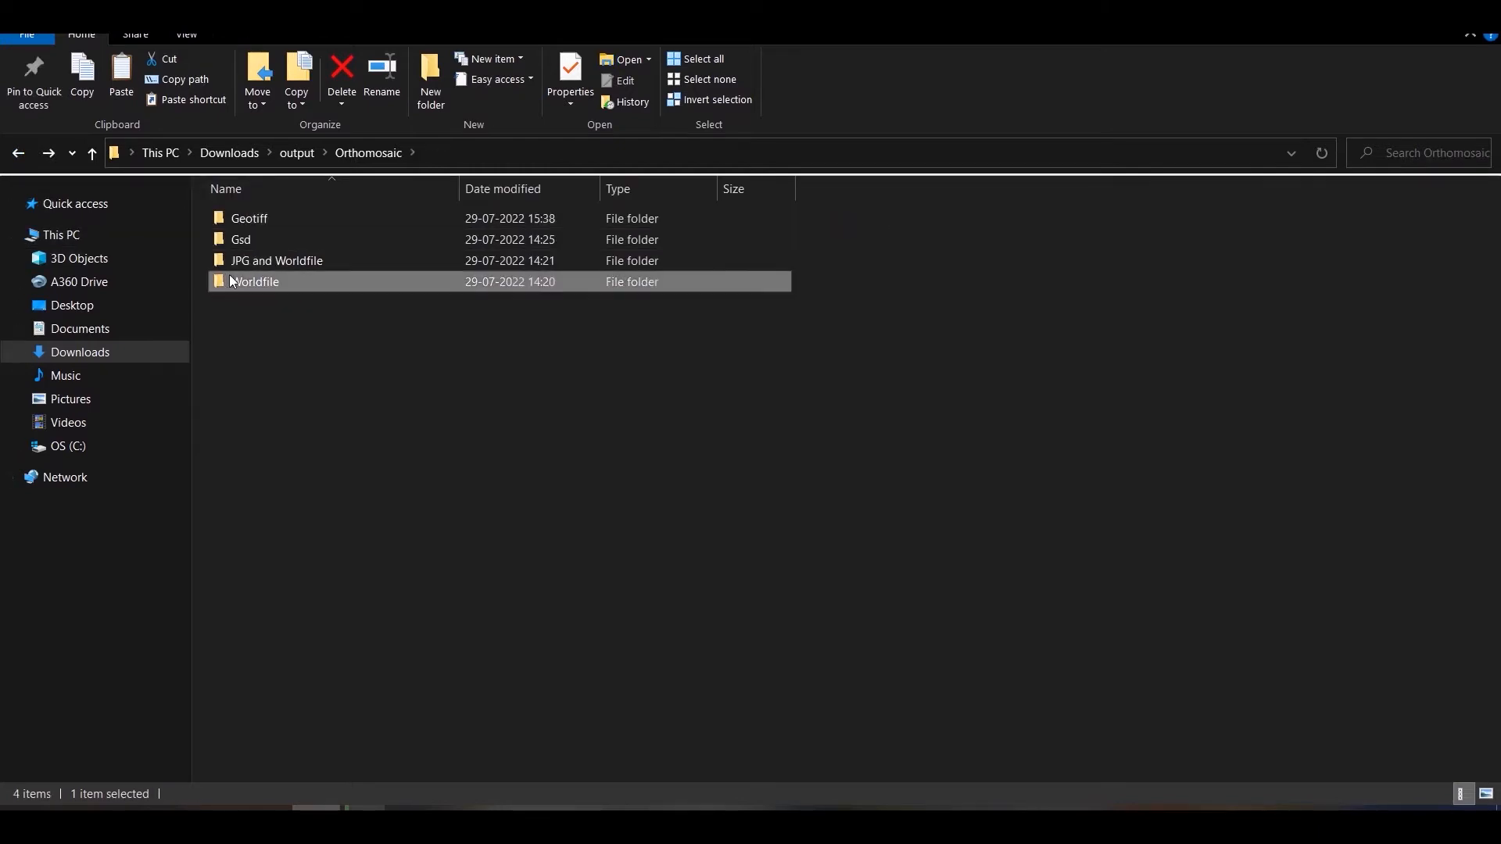
click(297, 227)
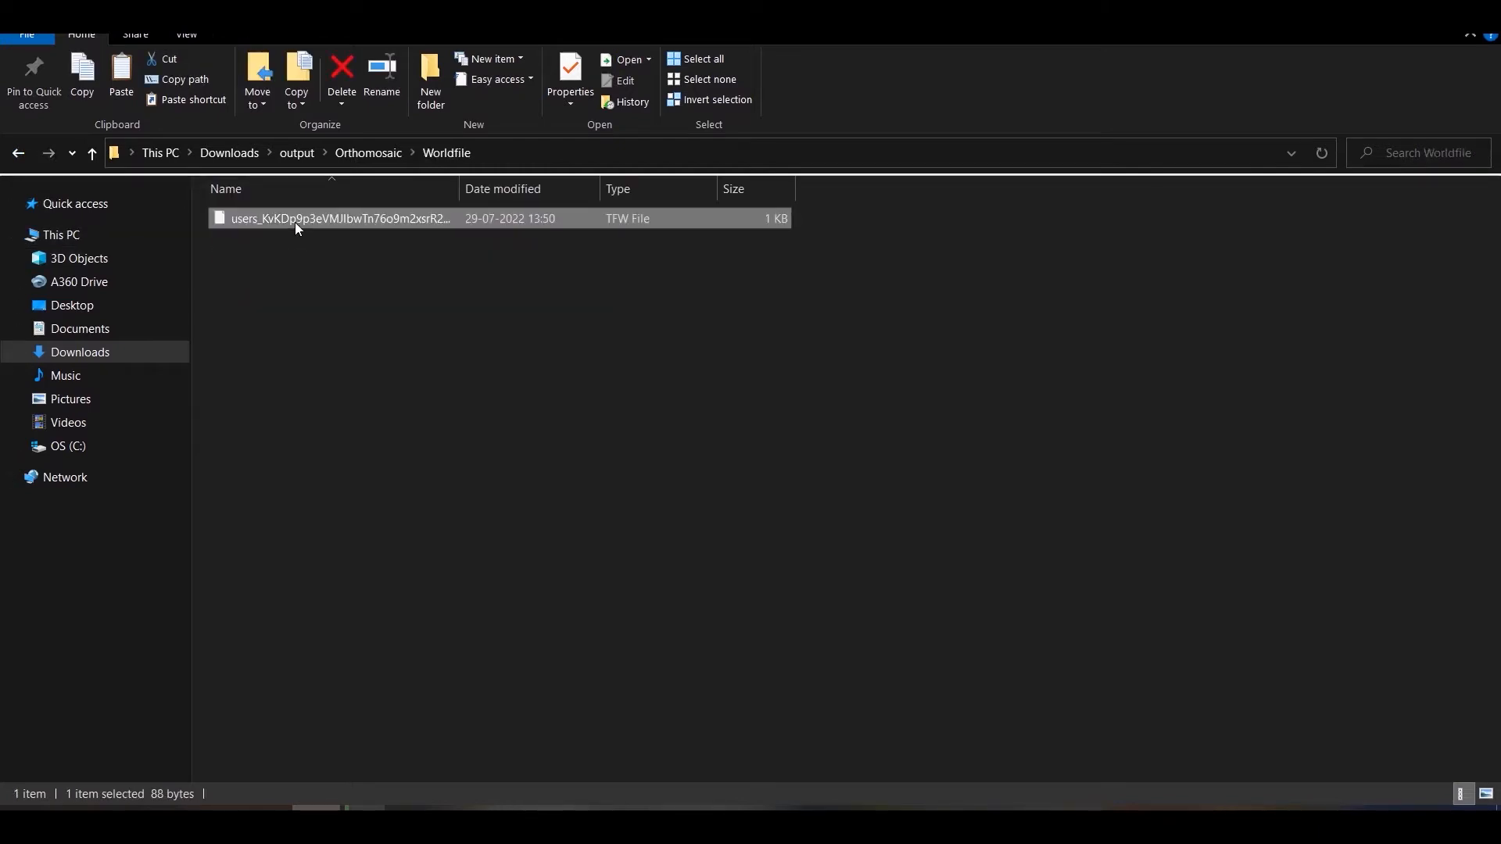
click(26, 156)
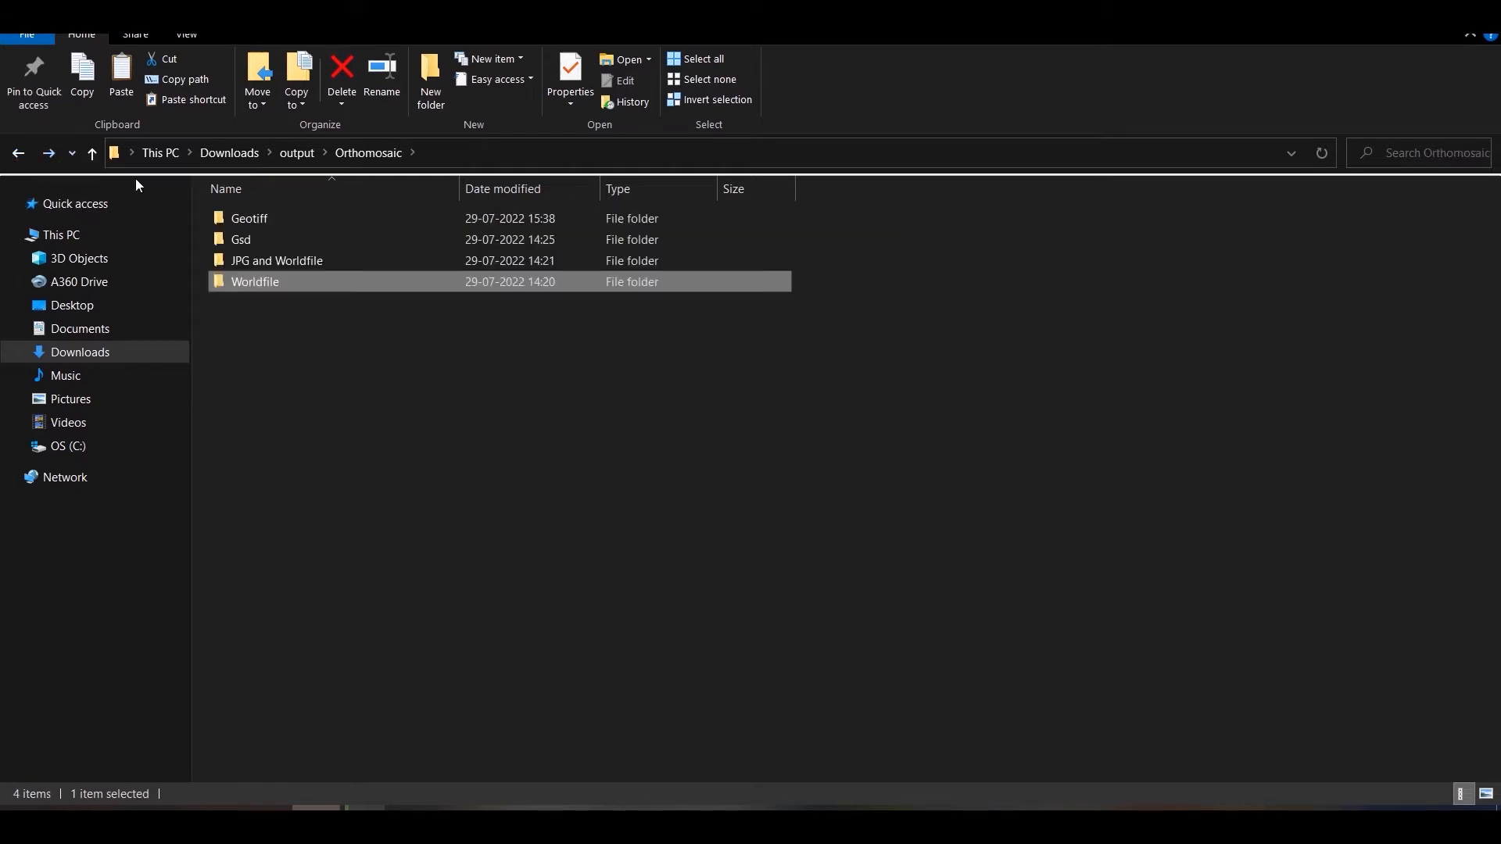
double_click(244, 218)
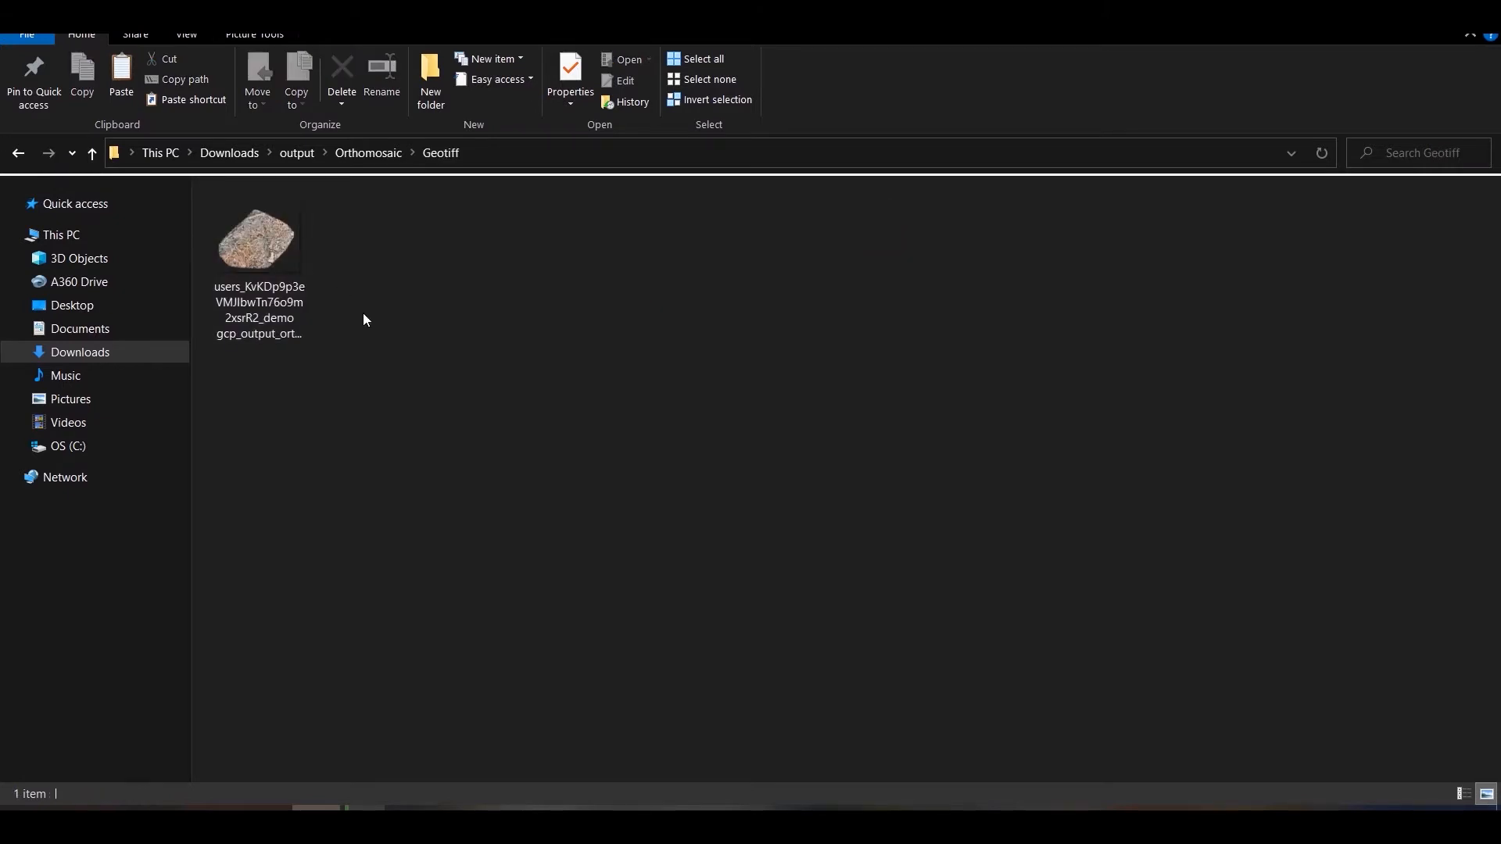
key(ctrl+v)
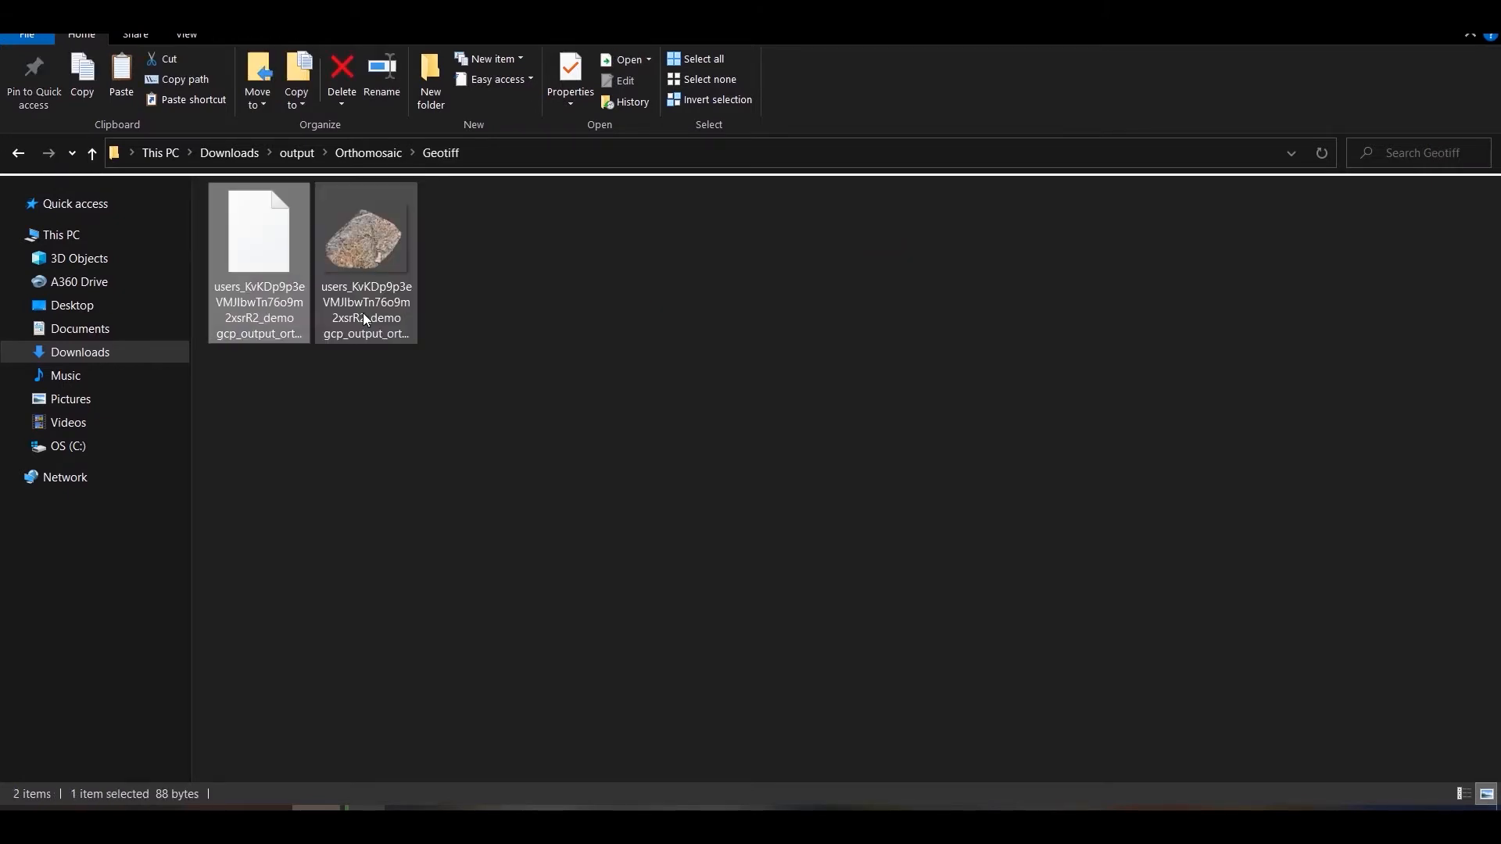
click(376, 368)
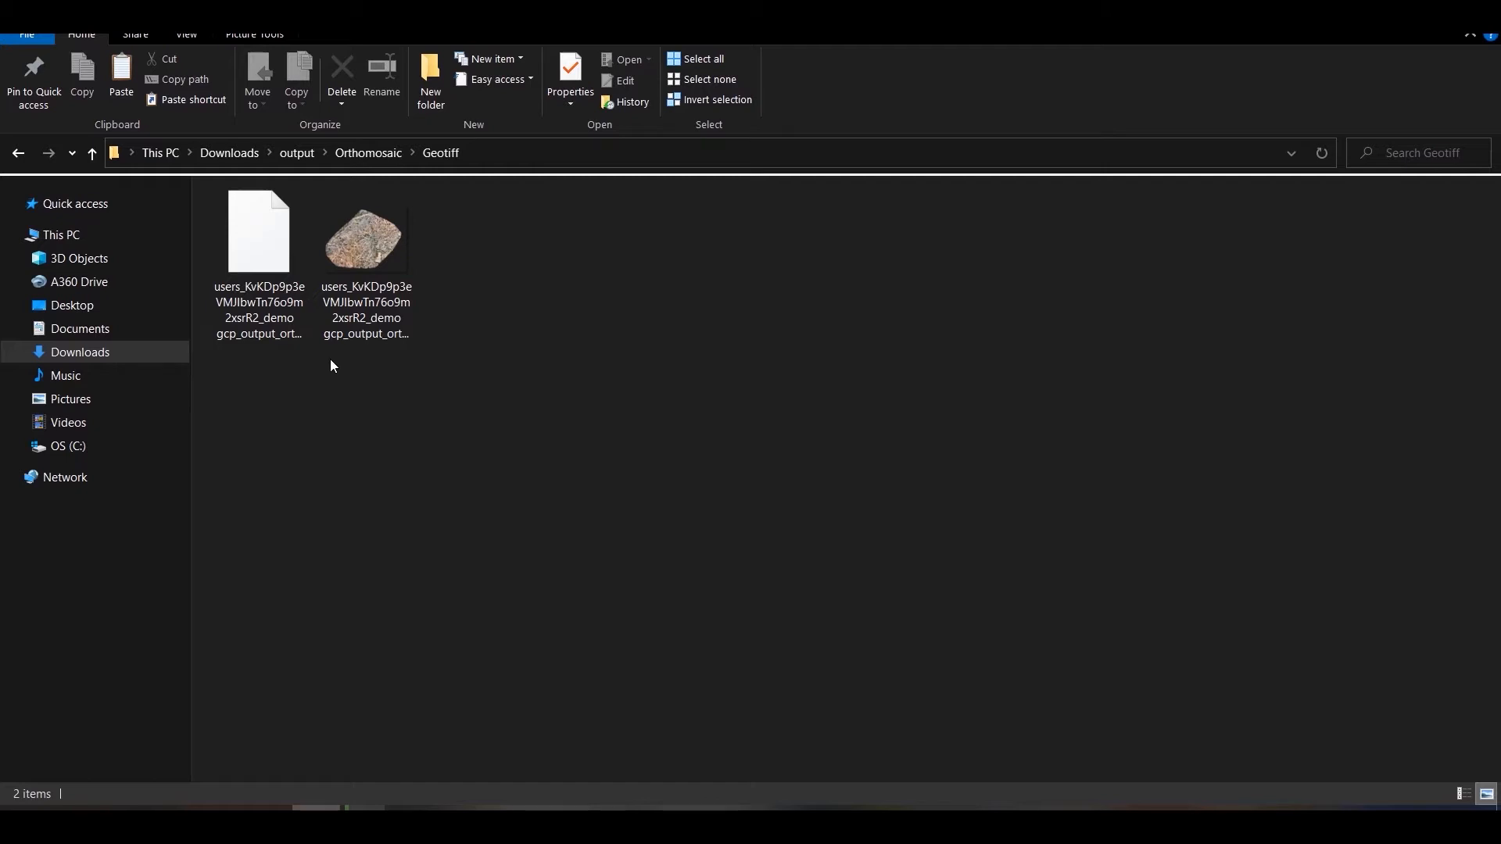
Switch to AutoCAD and georeference the inserted orthomosaic image with GEOREFIMG, using the TFW beside it, and view the drawing from the top.
click(595, 790)
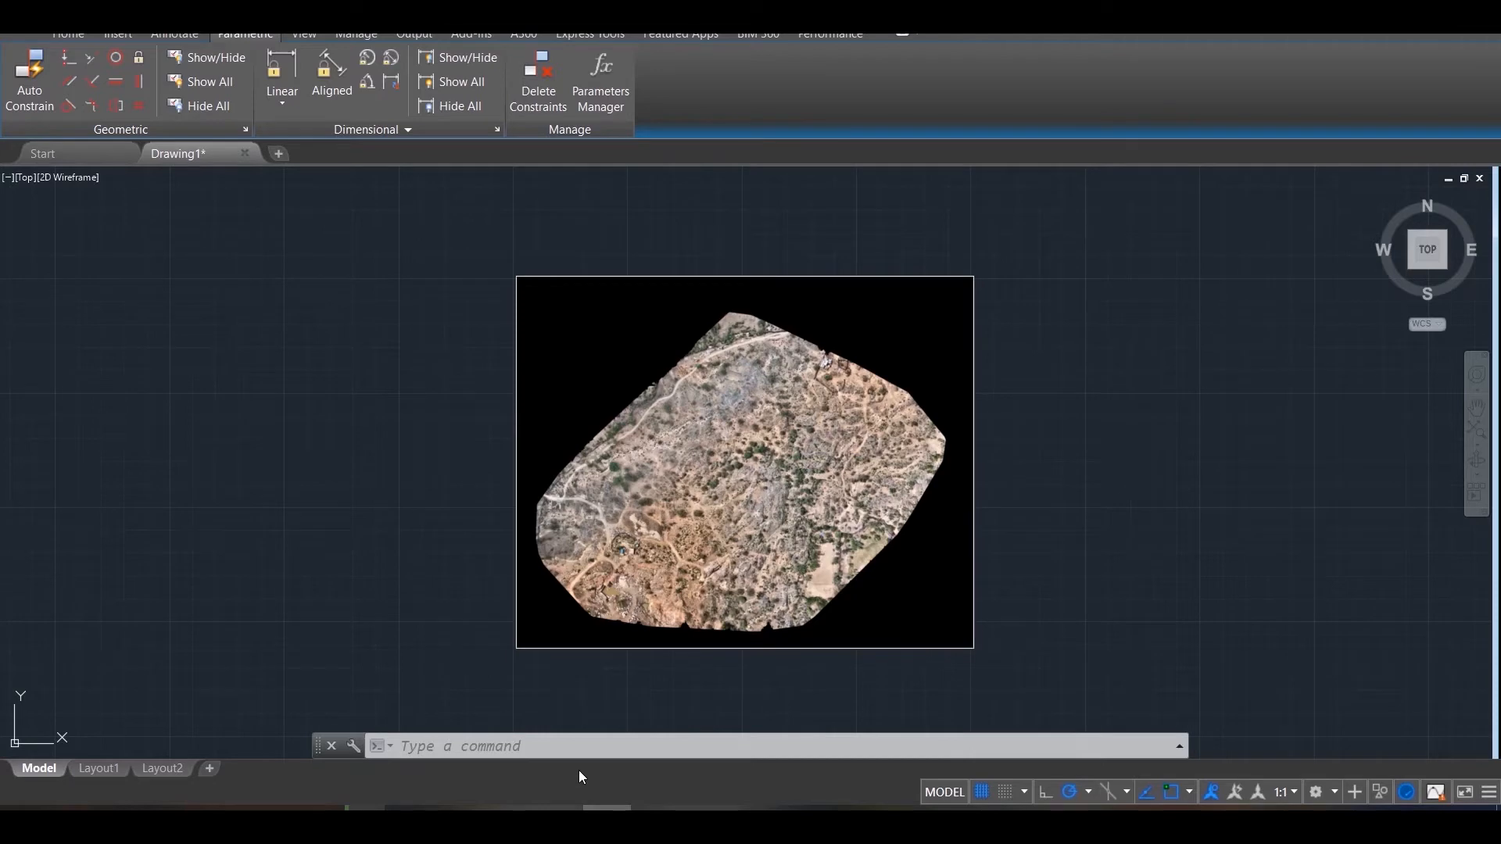
click(571, 744)
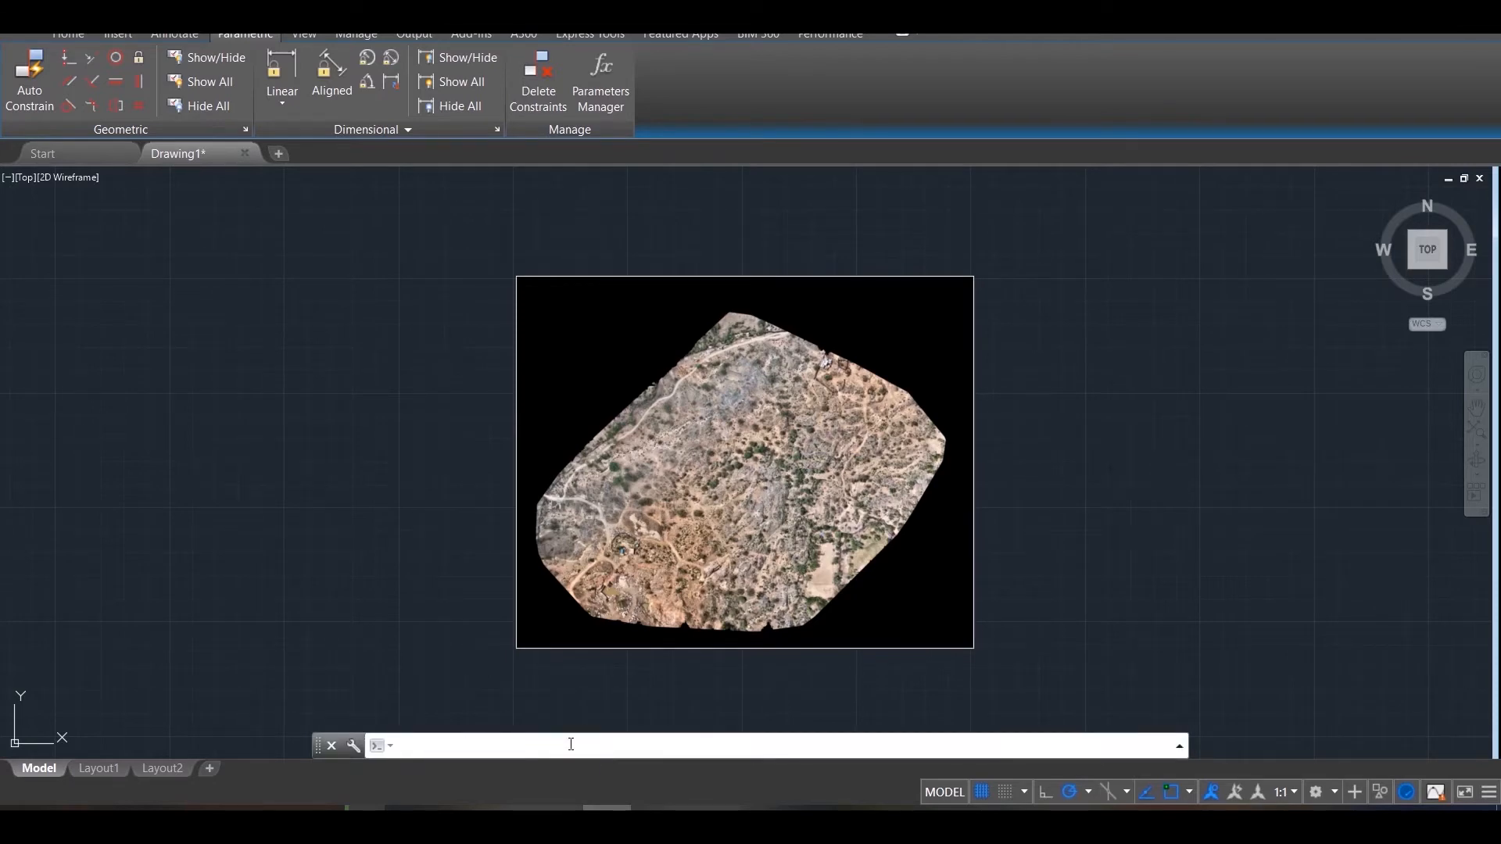
text(G)
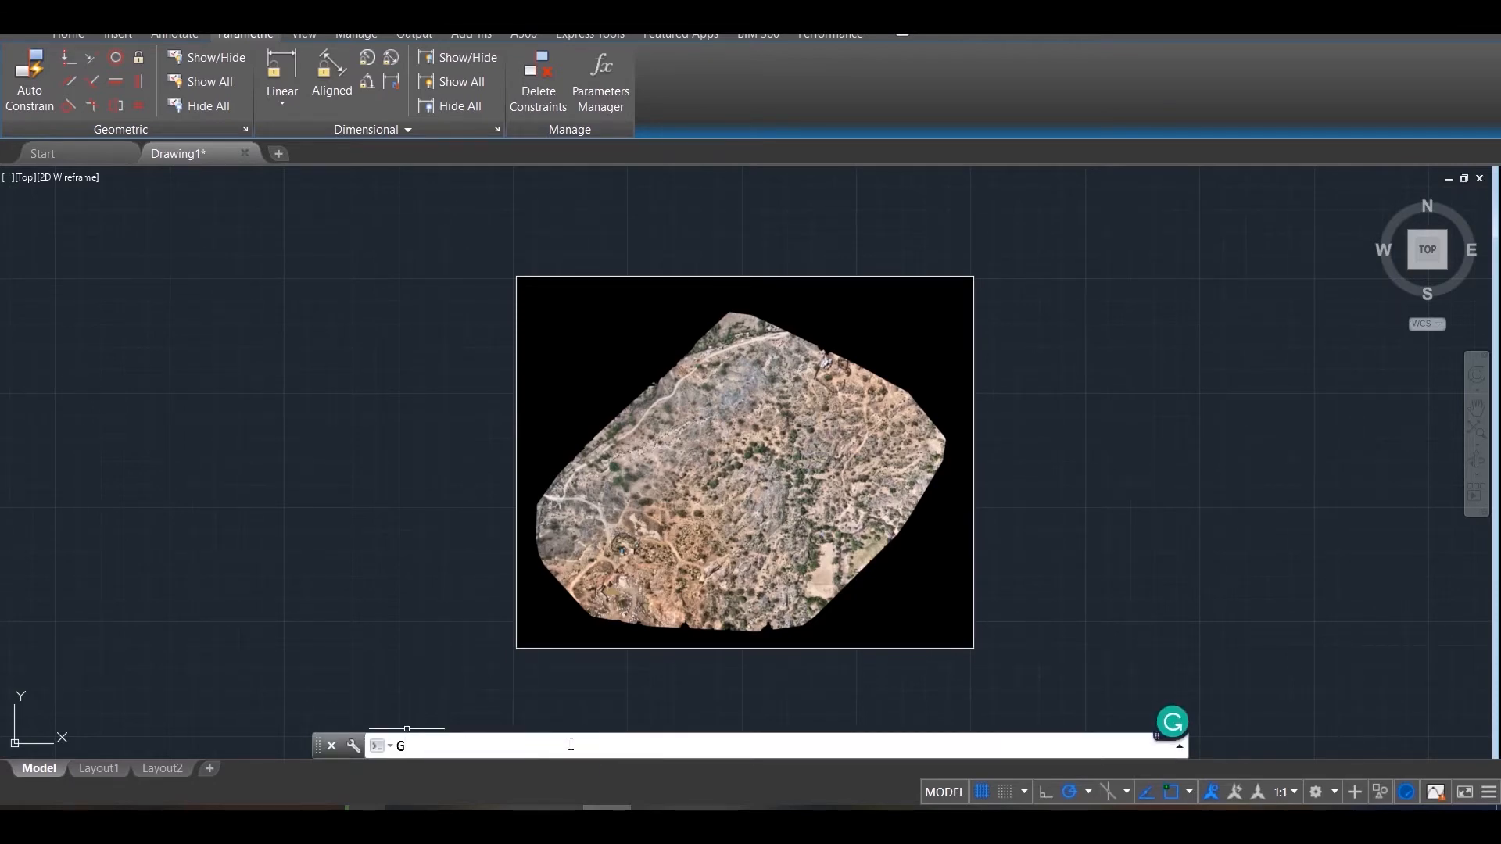
text(EOREFIMG)
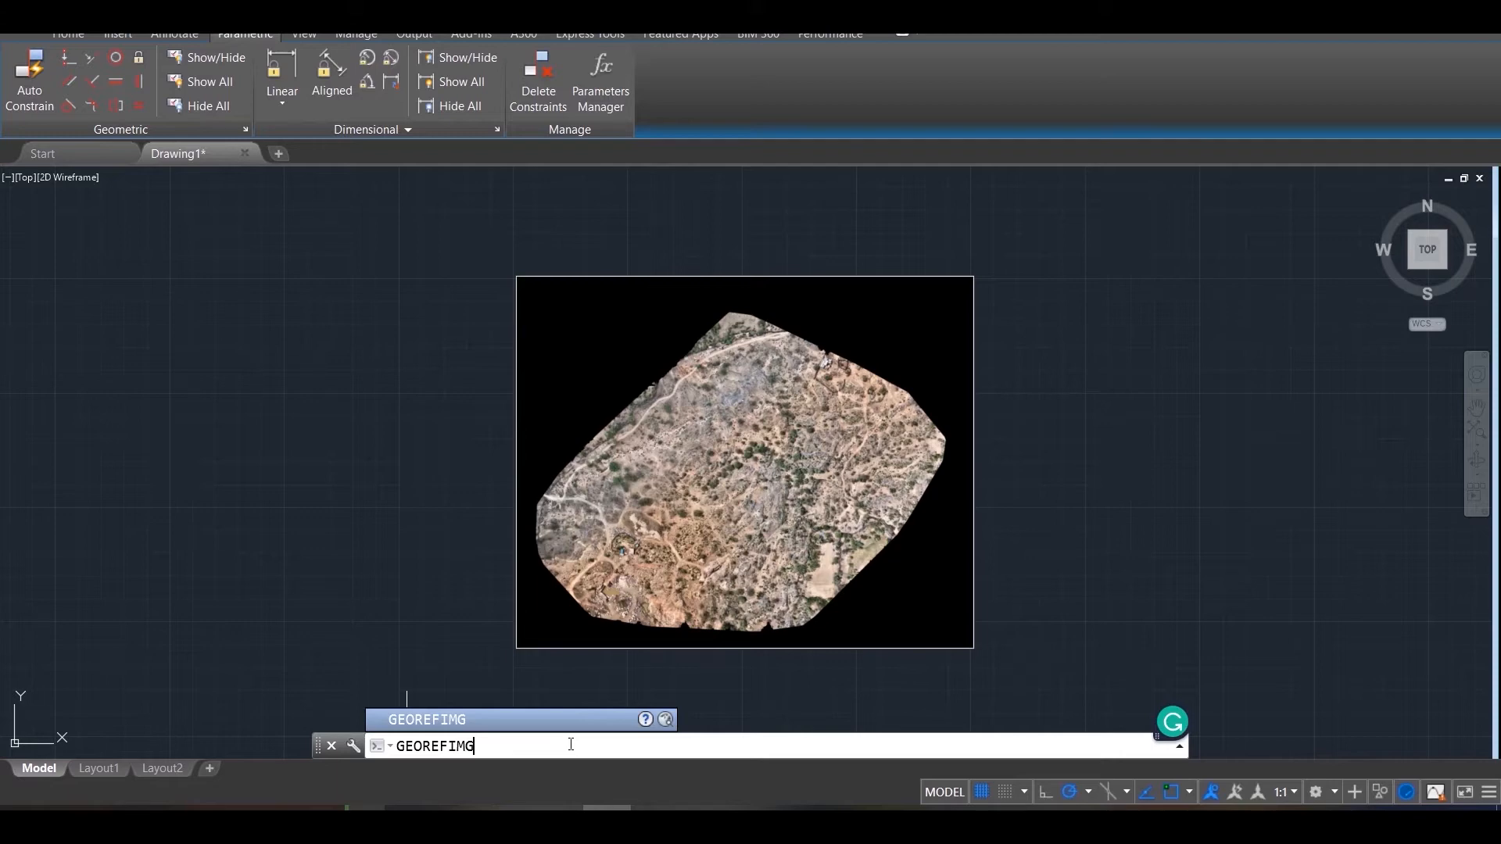
key(Return)
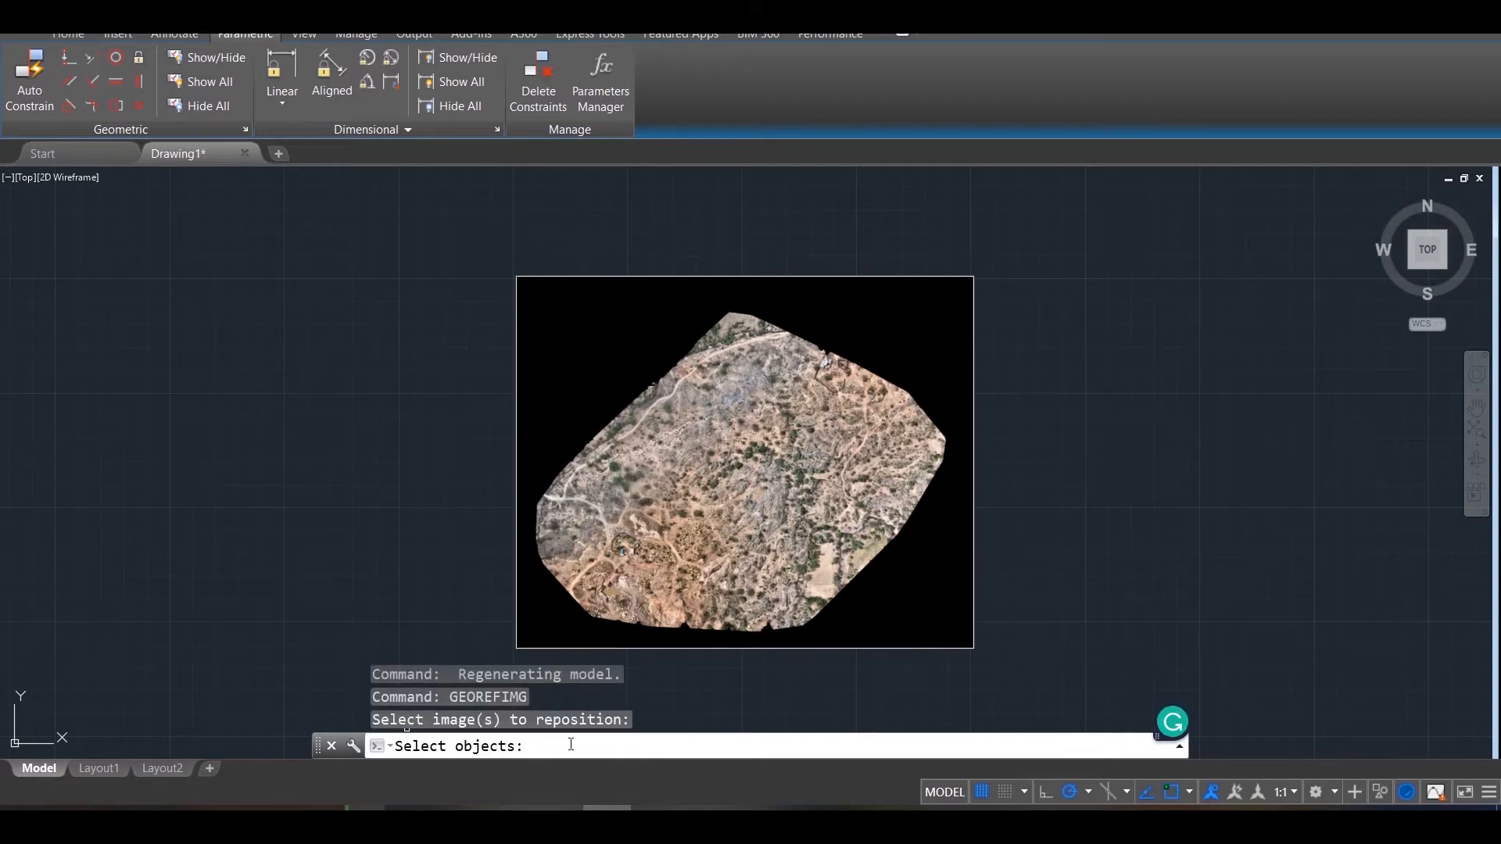
click(515, 275)
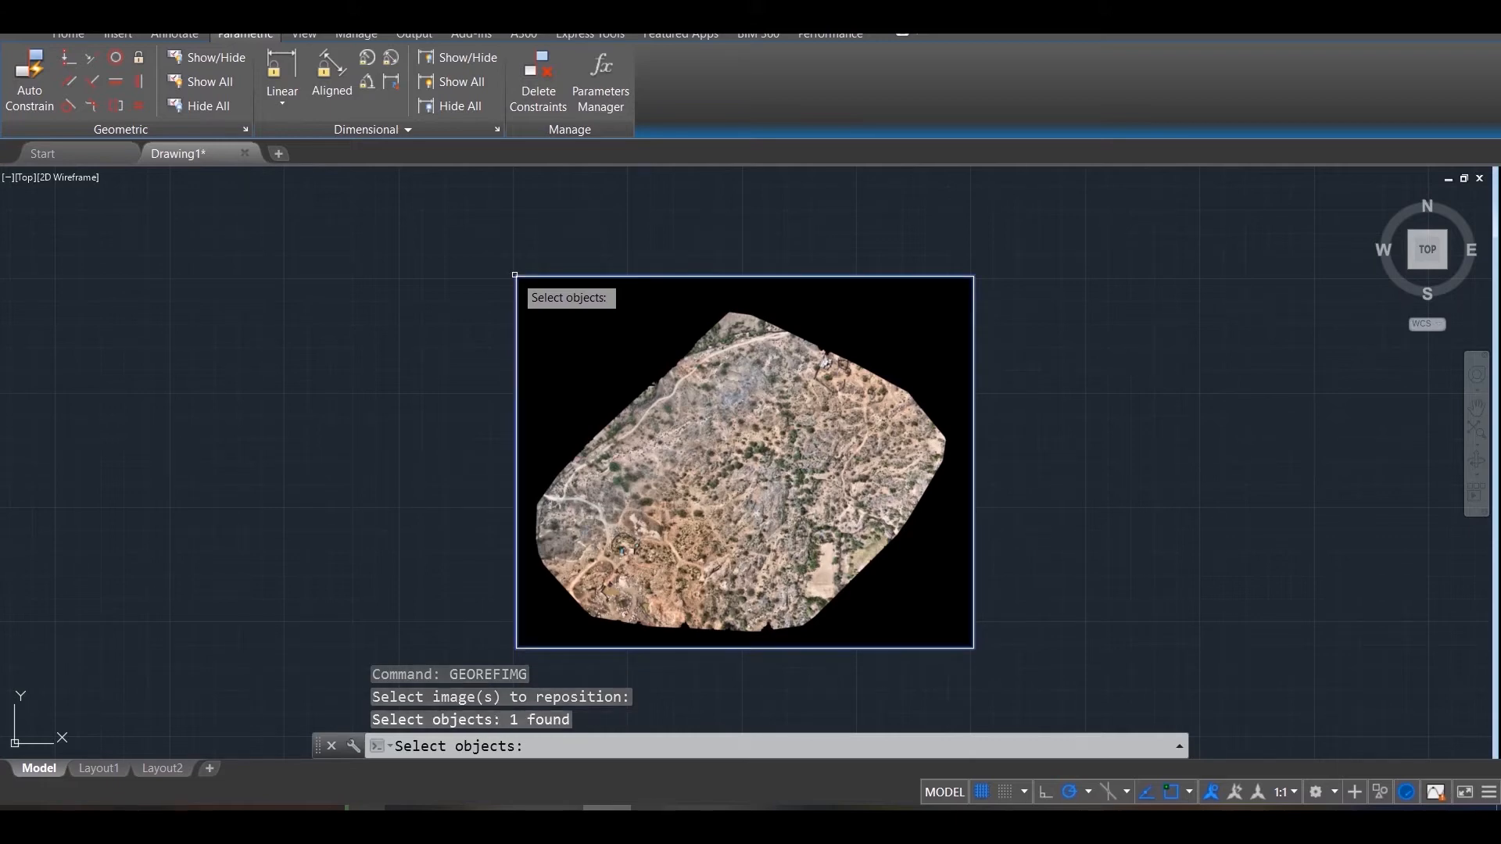
key(Return)
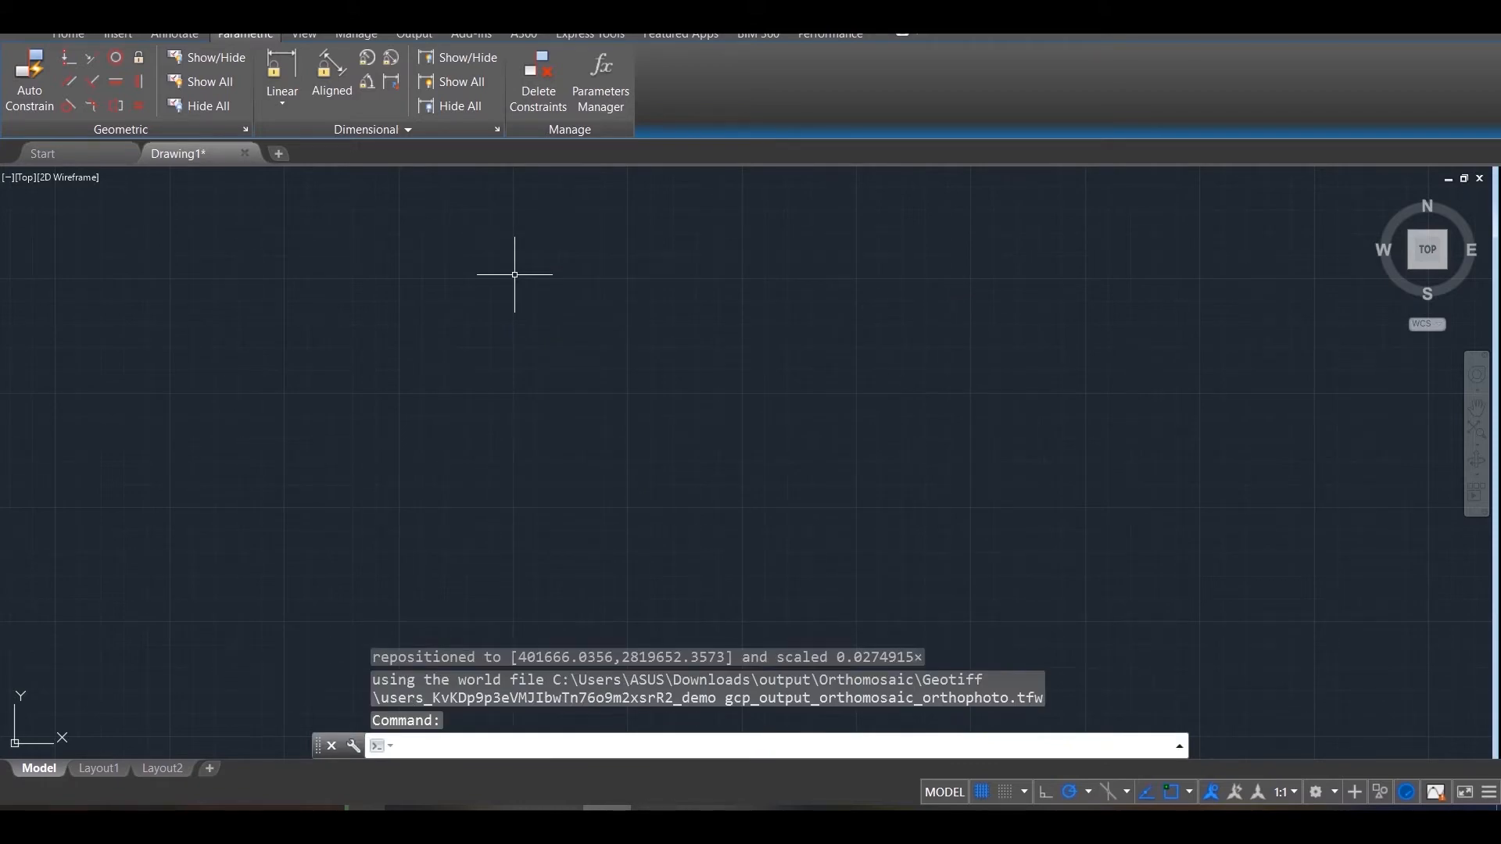
click(1426, 251)
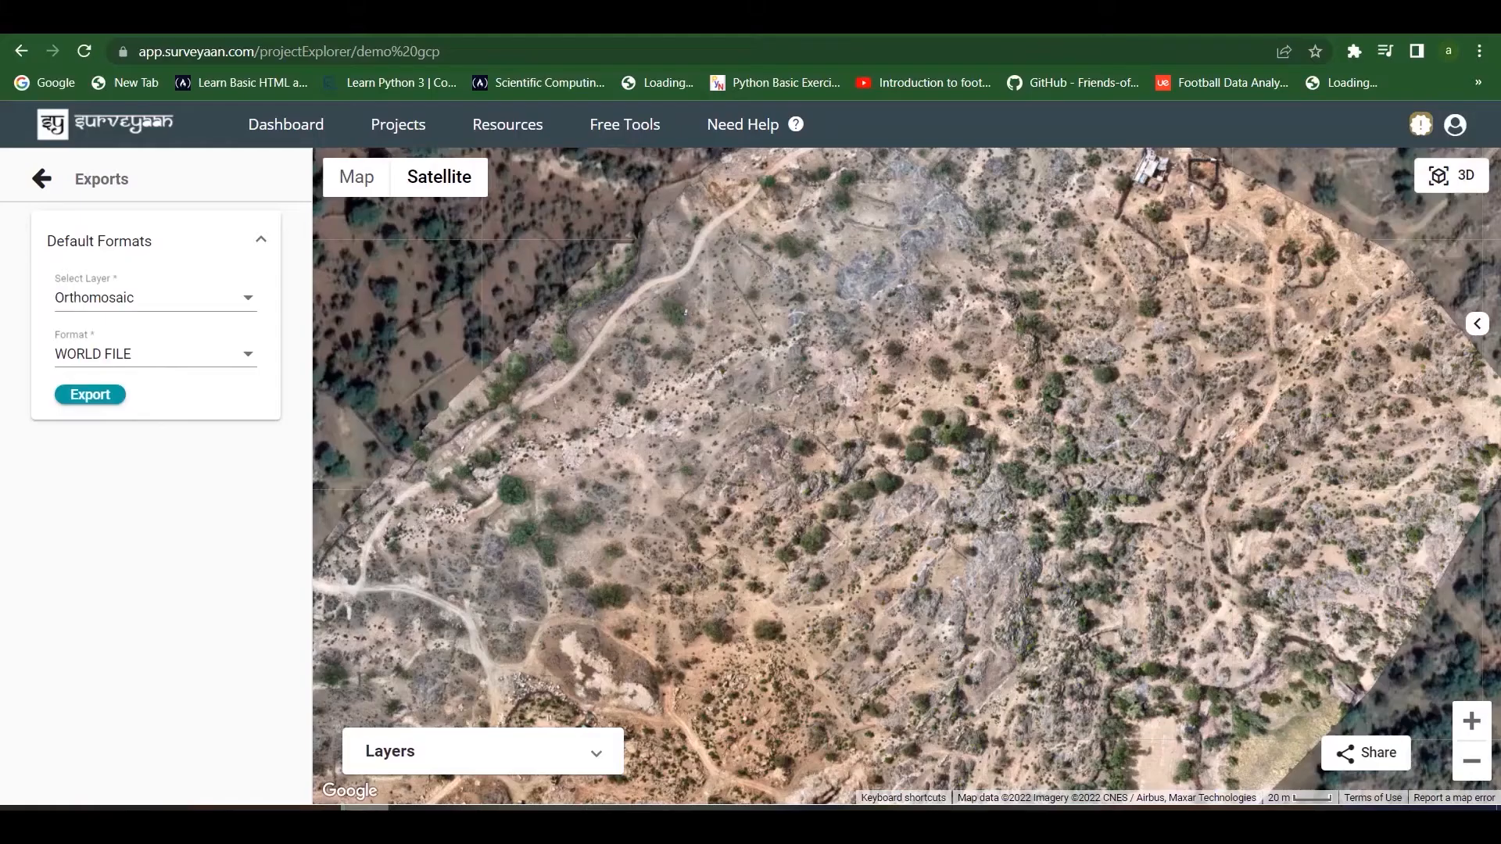
In Surveyaan, choose JPG & World File as the orthomosaic's export format; in File Explorer, extract the archive in the JPG and Worldfile folder there.
click(209, 367)
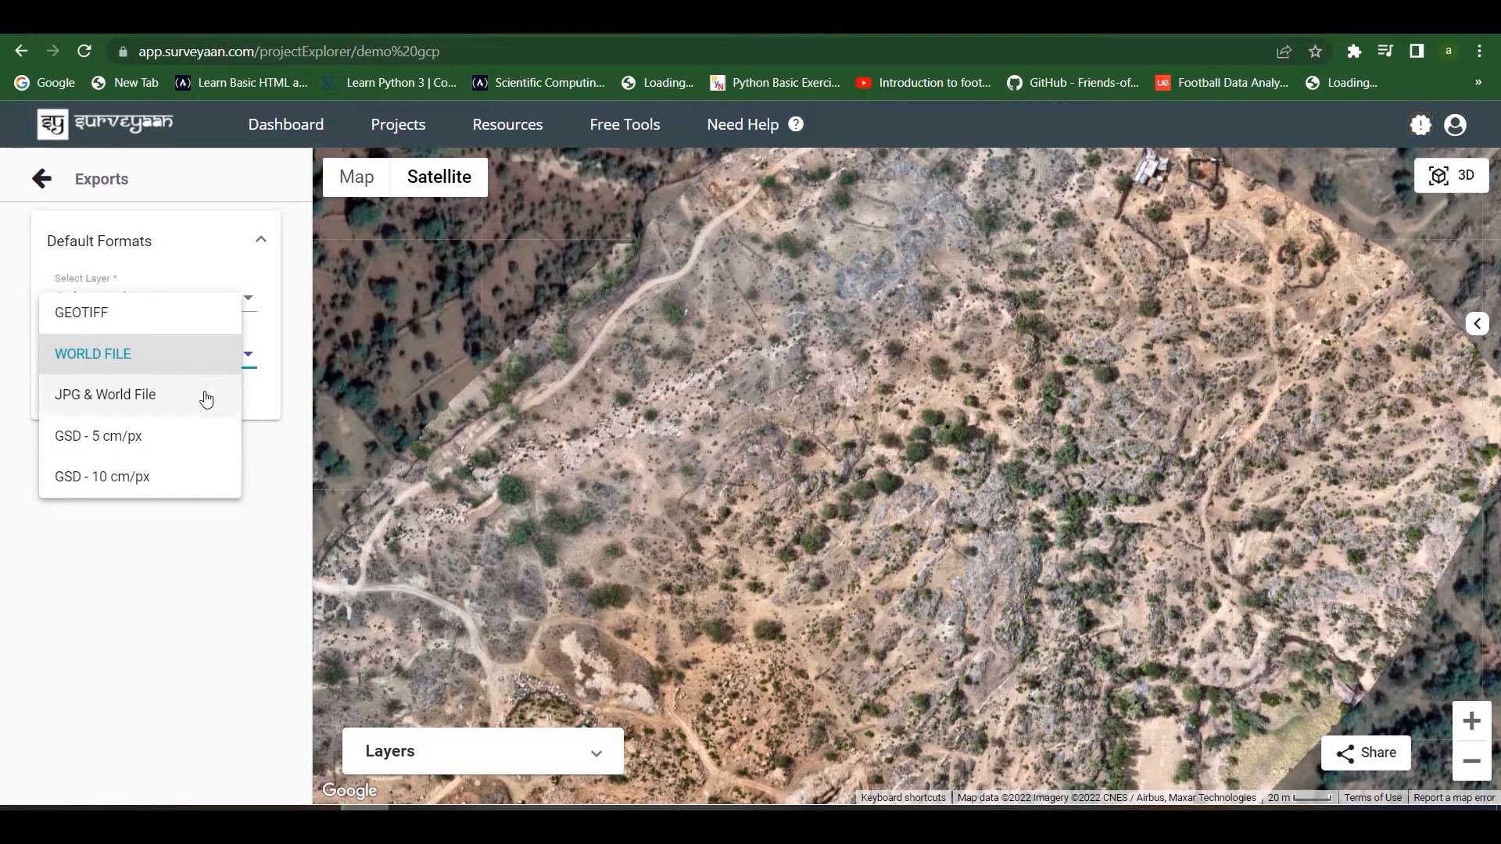
click(207, 397)
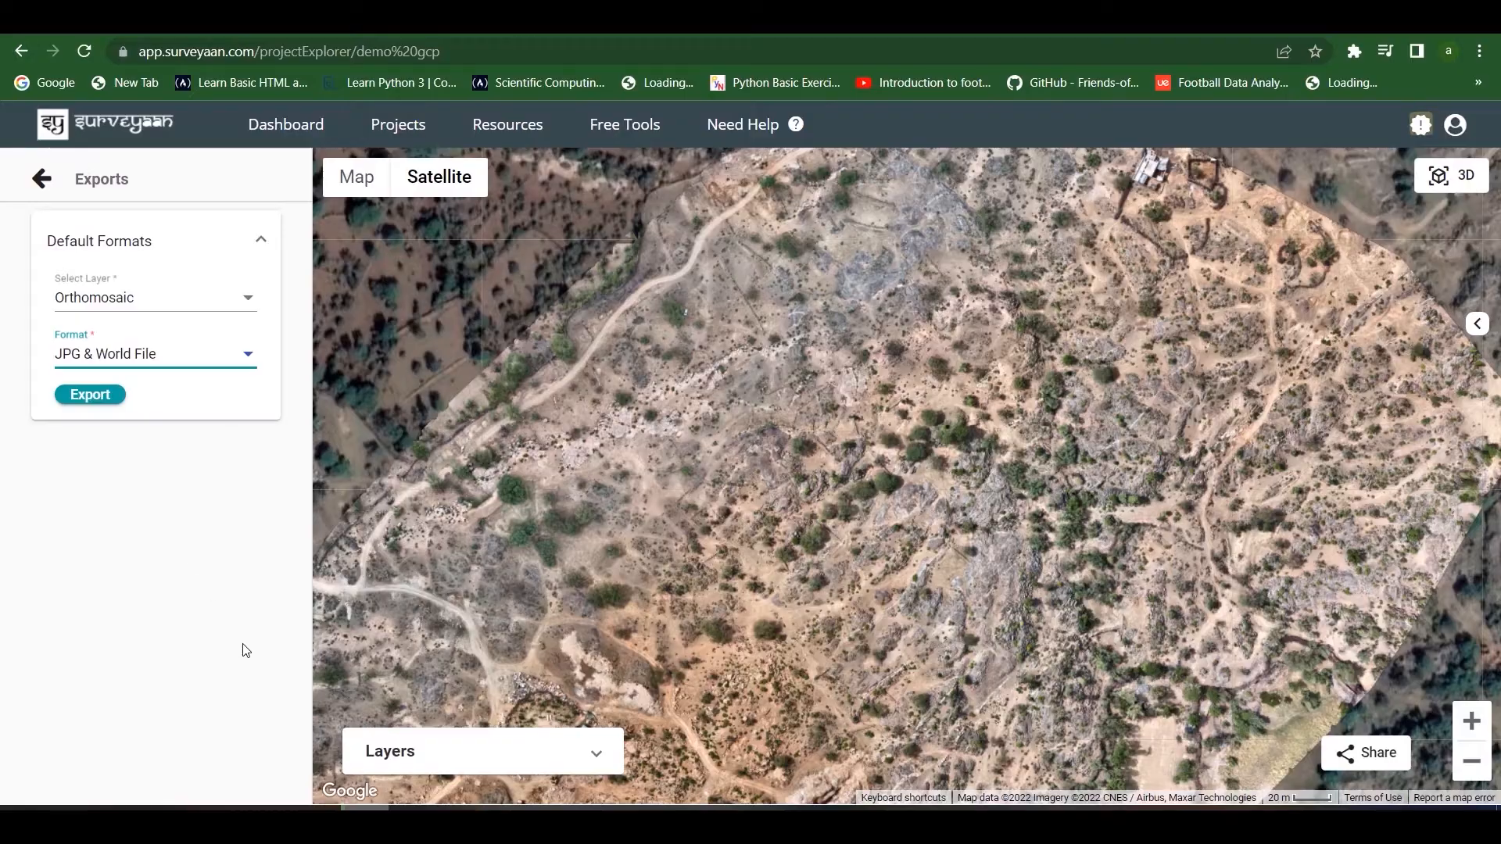
click(313, 813)
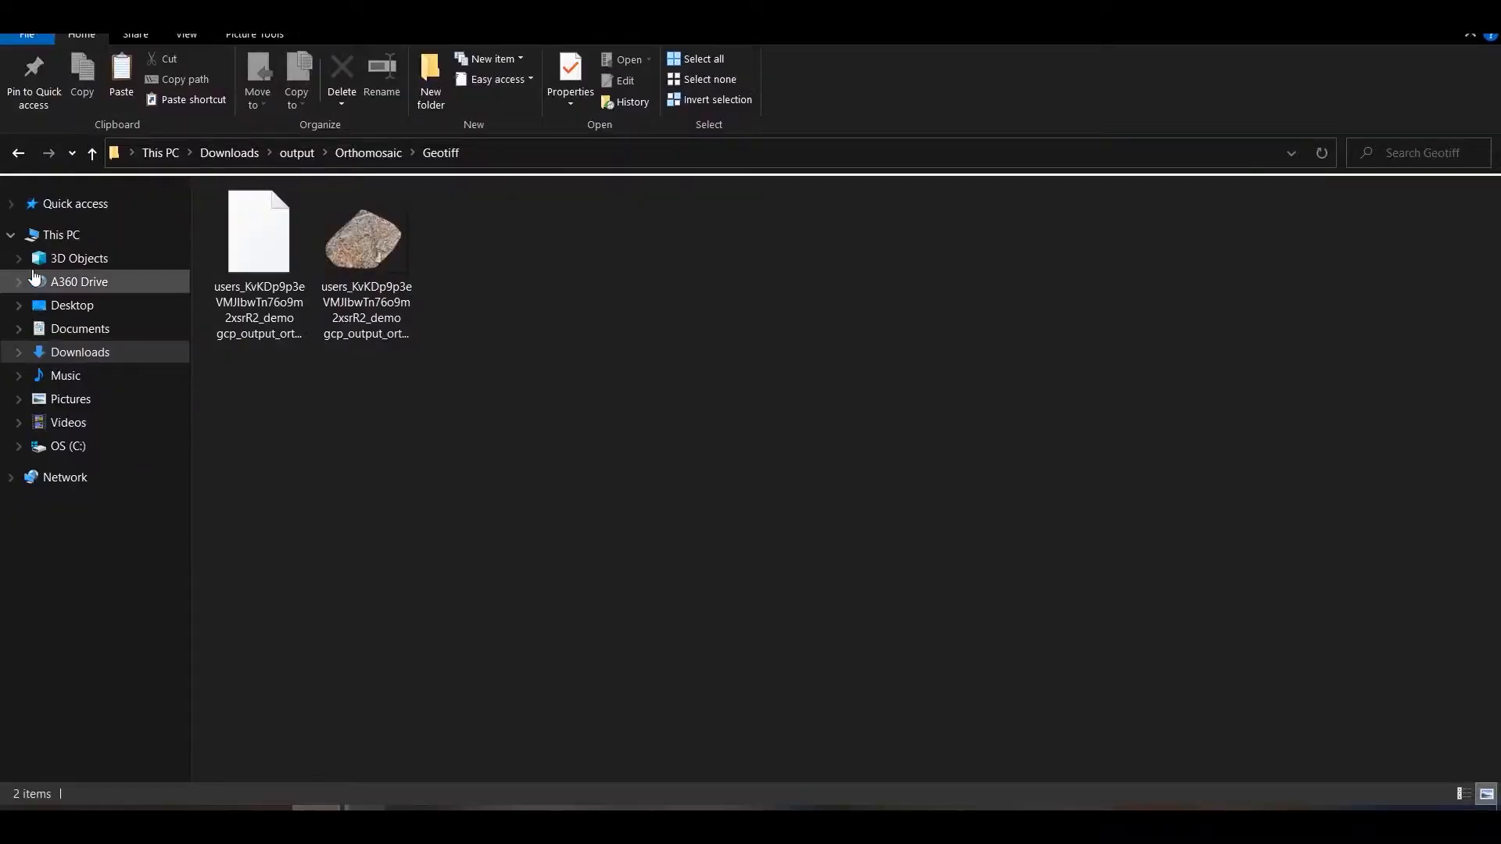
click(19, 154)
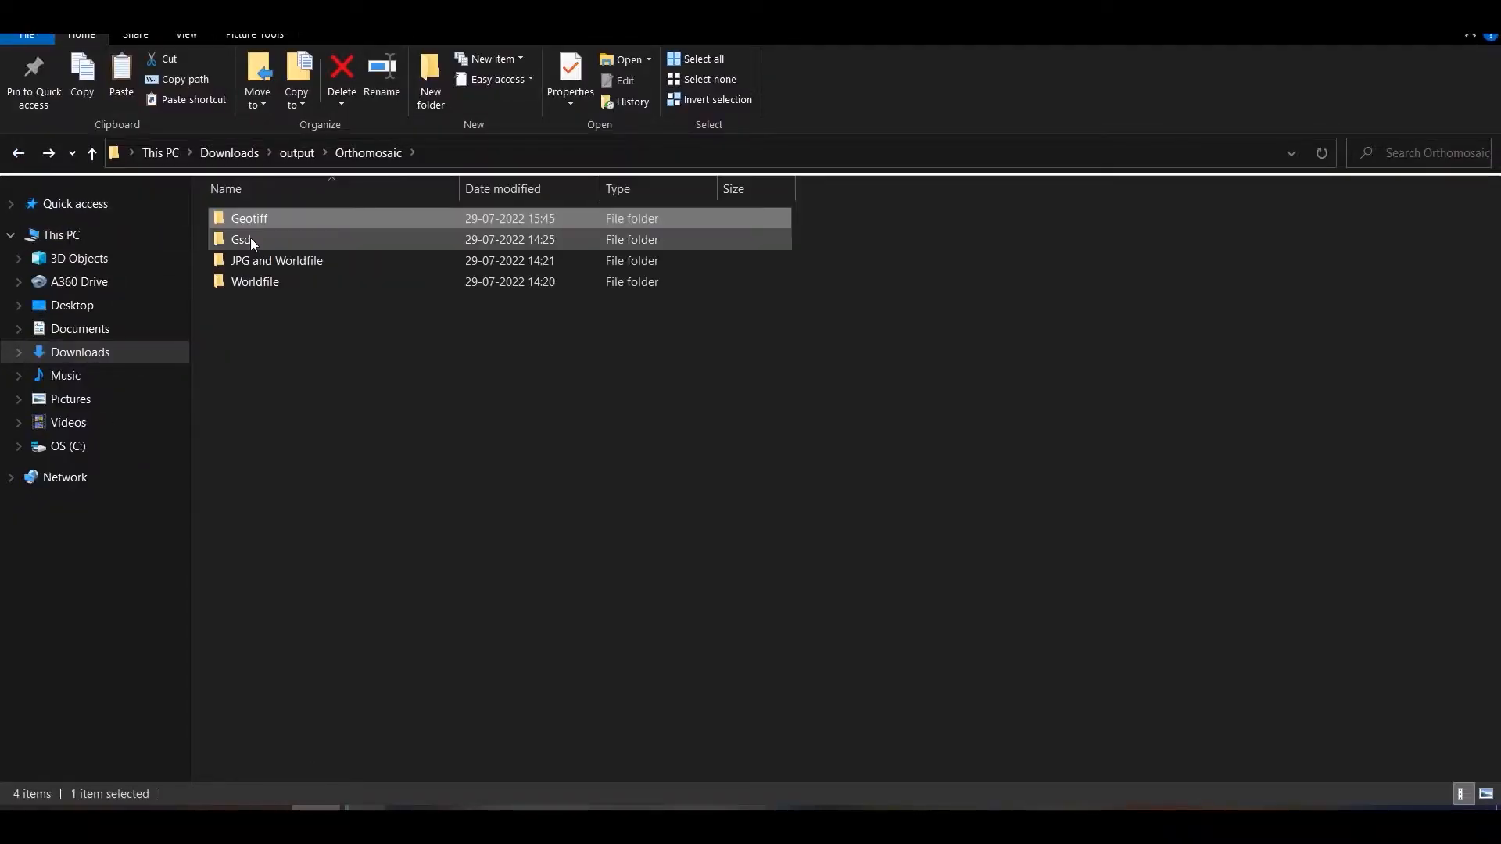
click(275, 259)
double_click(275, 259)
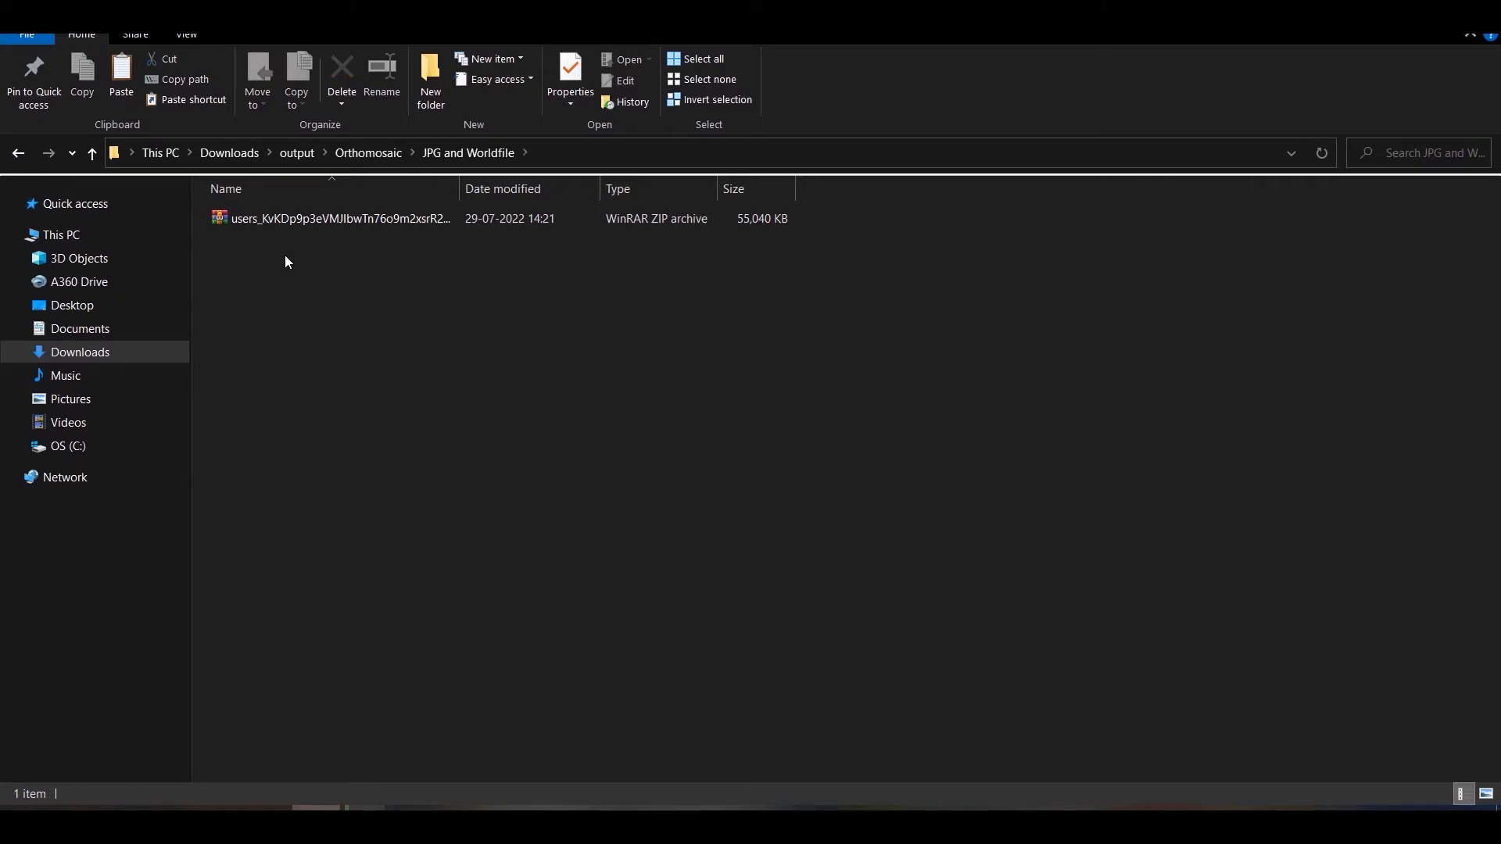
click(295, 220)
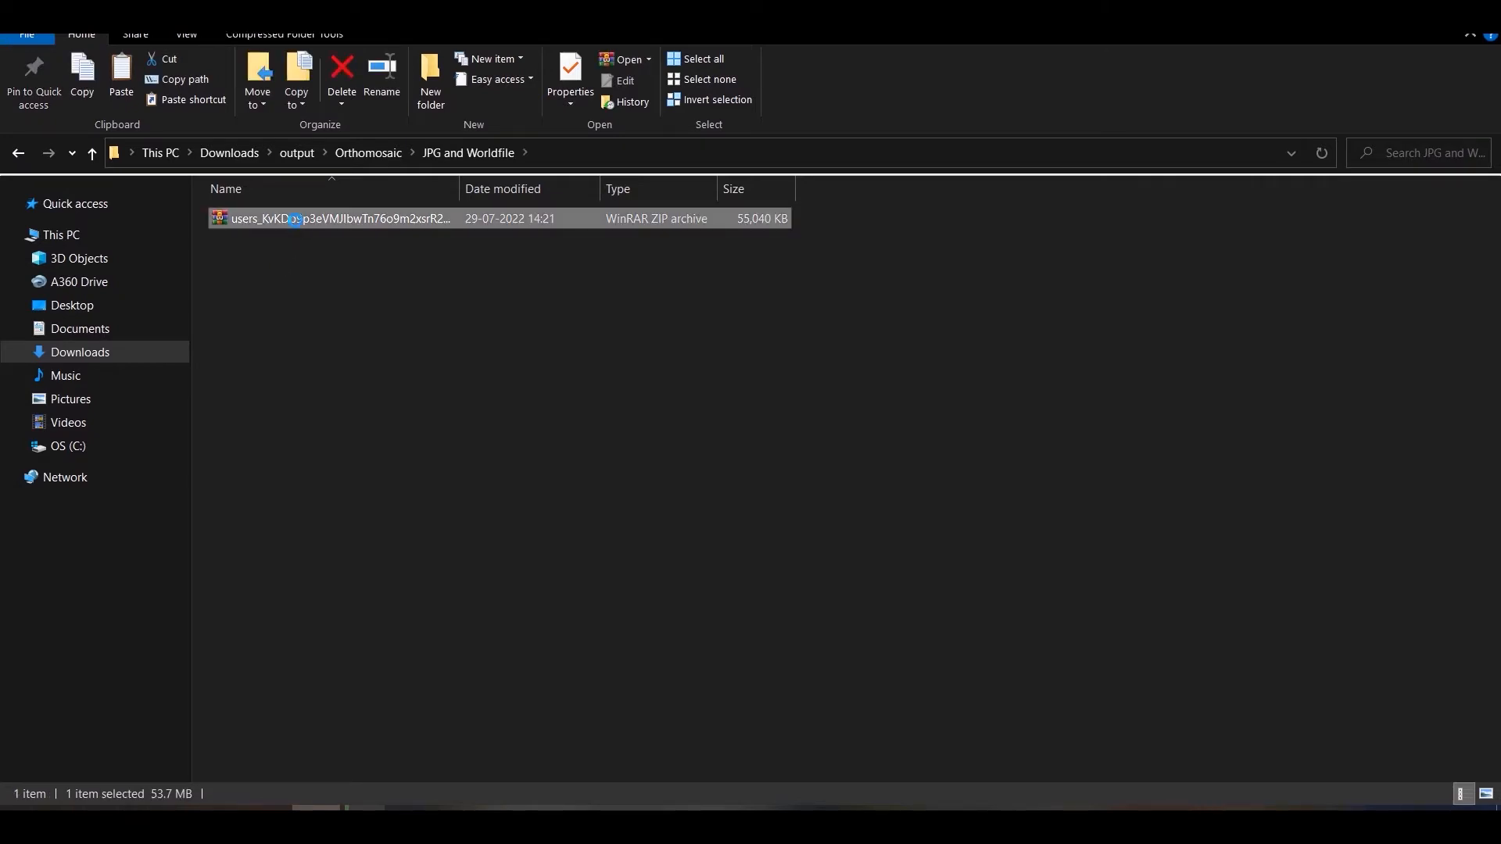
right_click(297, 226)
click(341, 324)
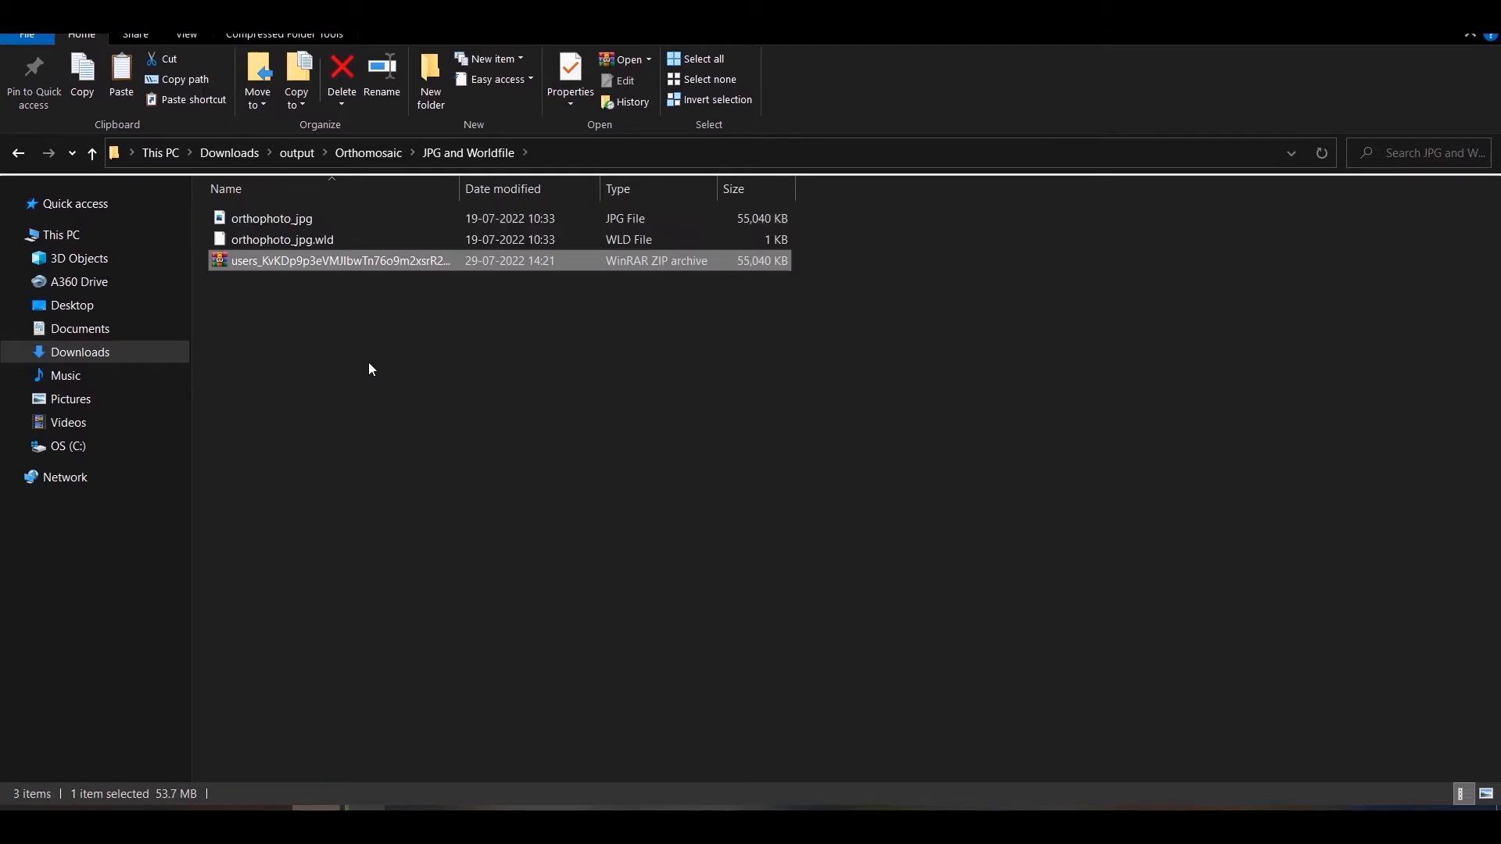
Insert the extracted orthophoto_jpg image into AutoCAD's Drawing1 near the middle of the view, picking its scale on screen and leaving it unrotated.
click(378, 220)
drag(396, 223, 622, 573)
click(622, 572)
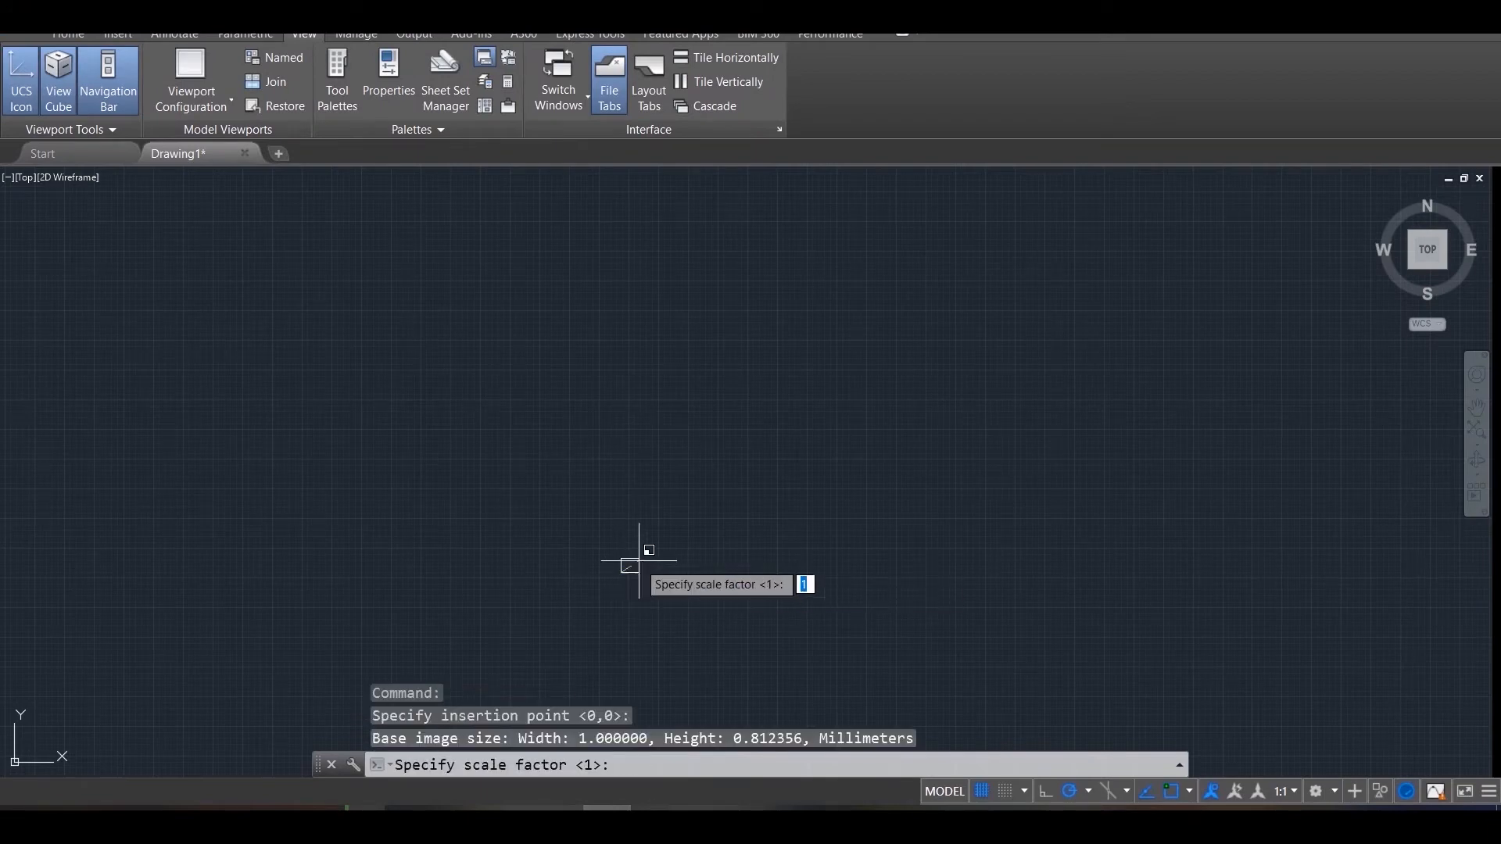
click(822, 485)
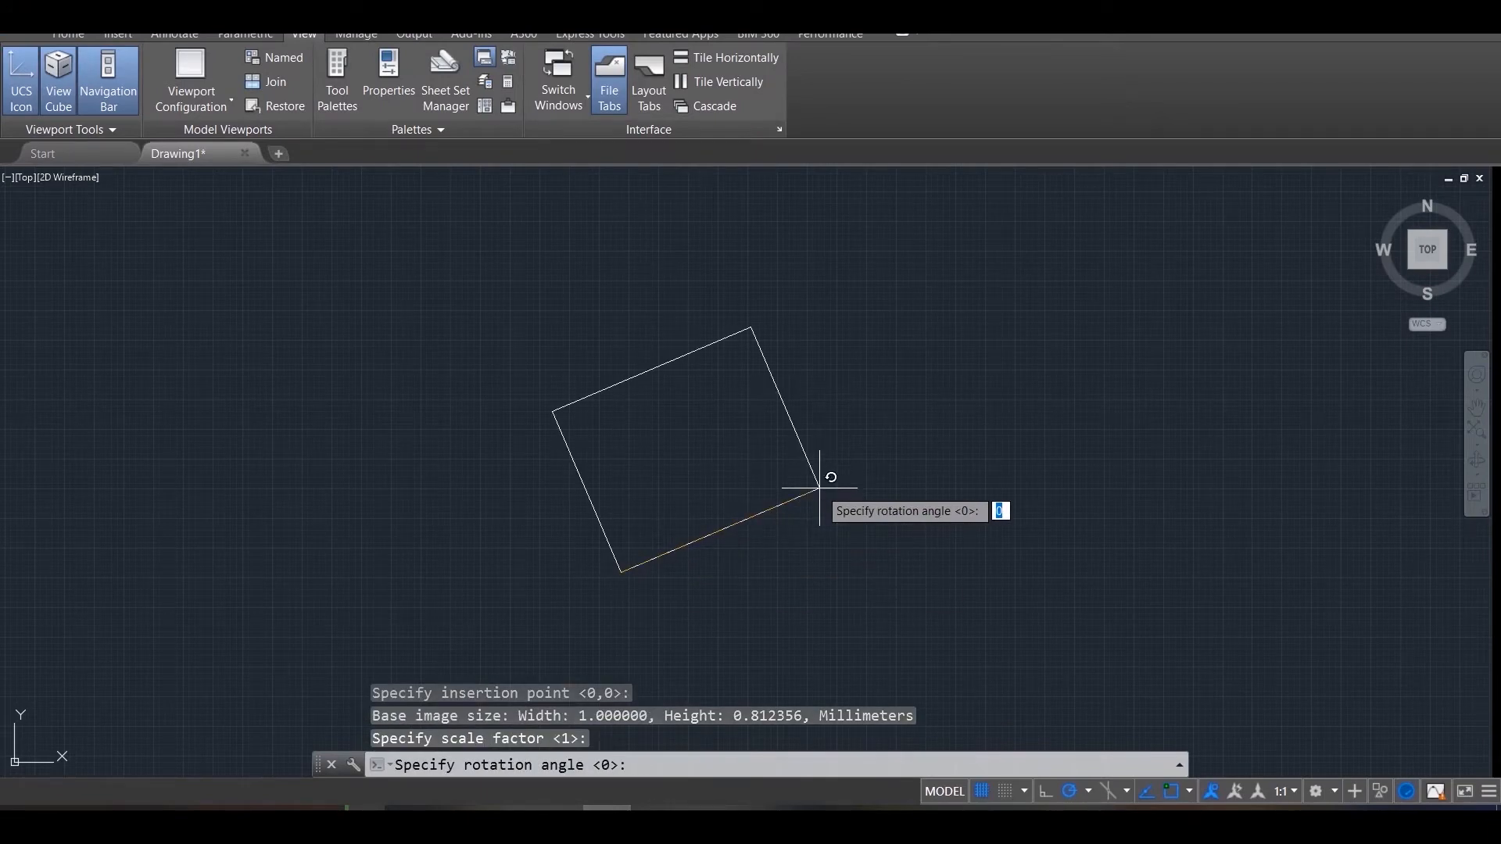
click(828, 578)
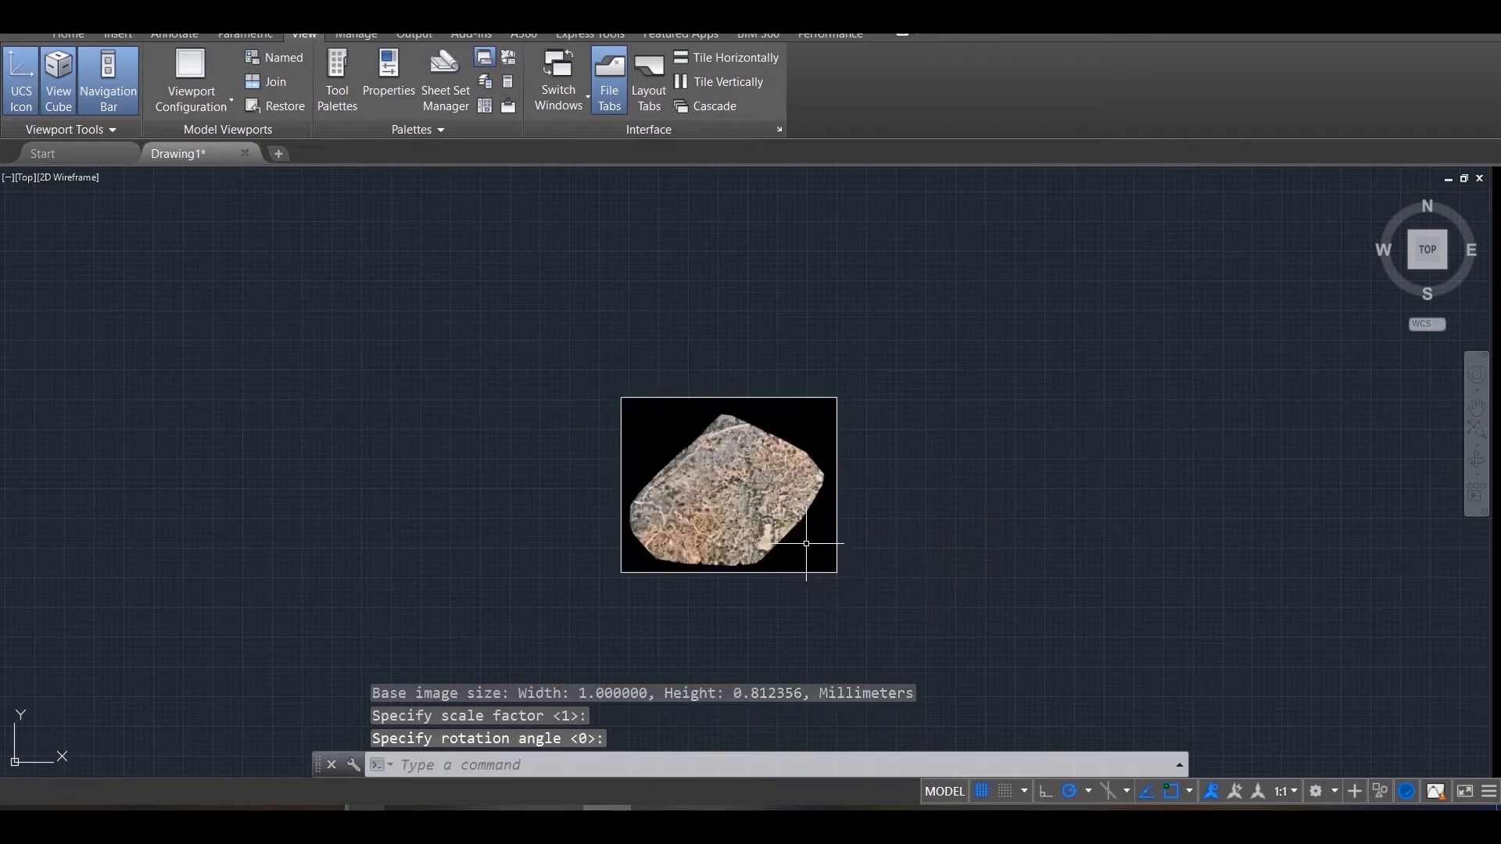
scroll(809, 542, up, 2)
scroll(807, 543, up, 2)
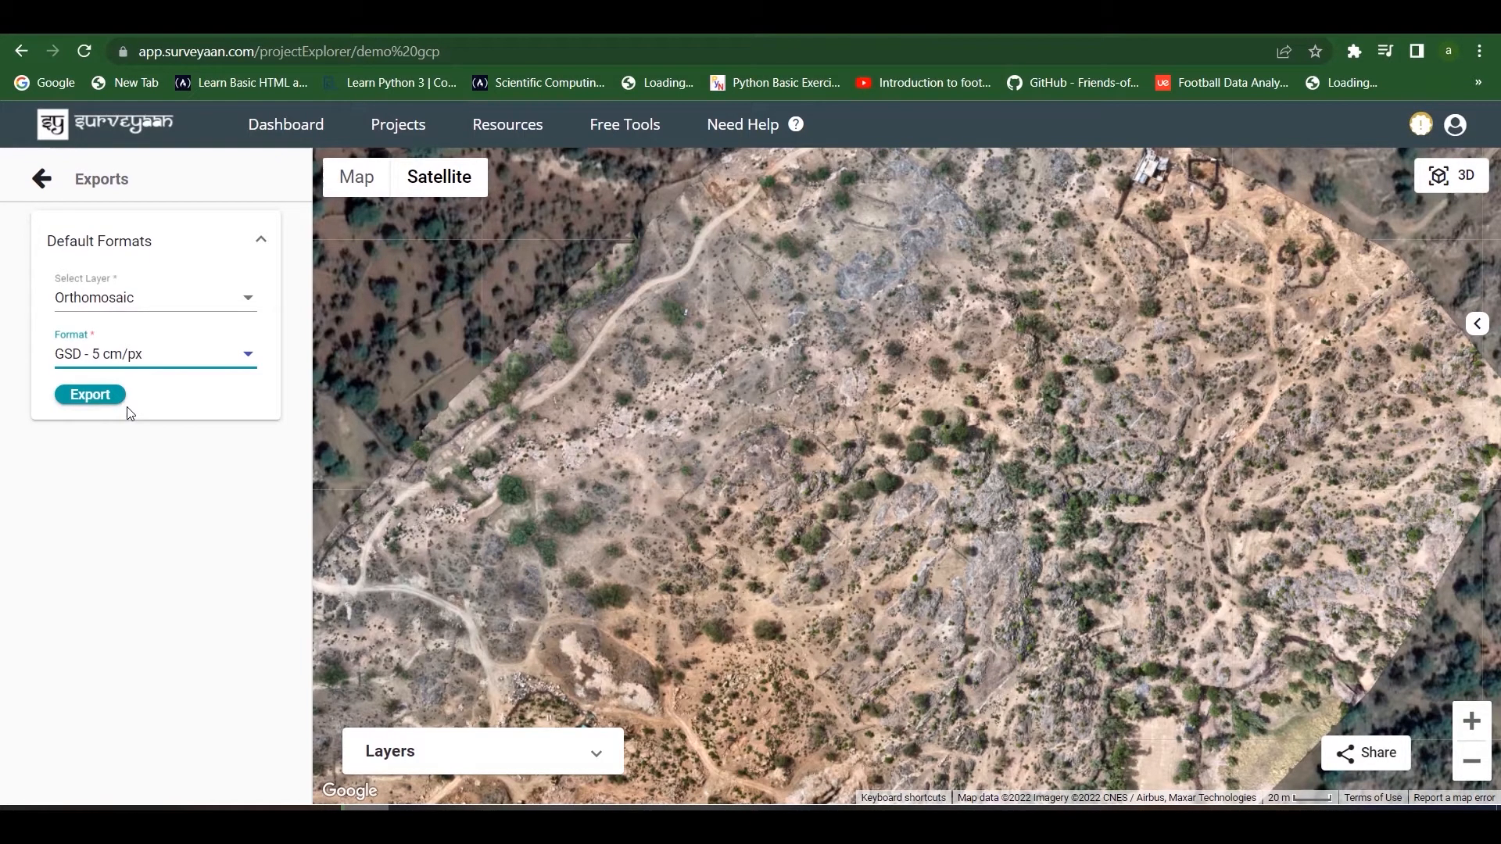
Export the orthomosaic at GSD - 5 cm/px from Surveyaan, and extract the larger ZIP archive in File Explorer's Gsd folder in place.
click(103, 399)
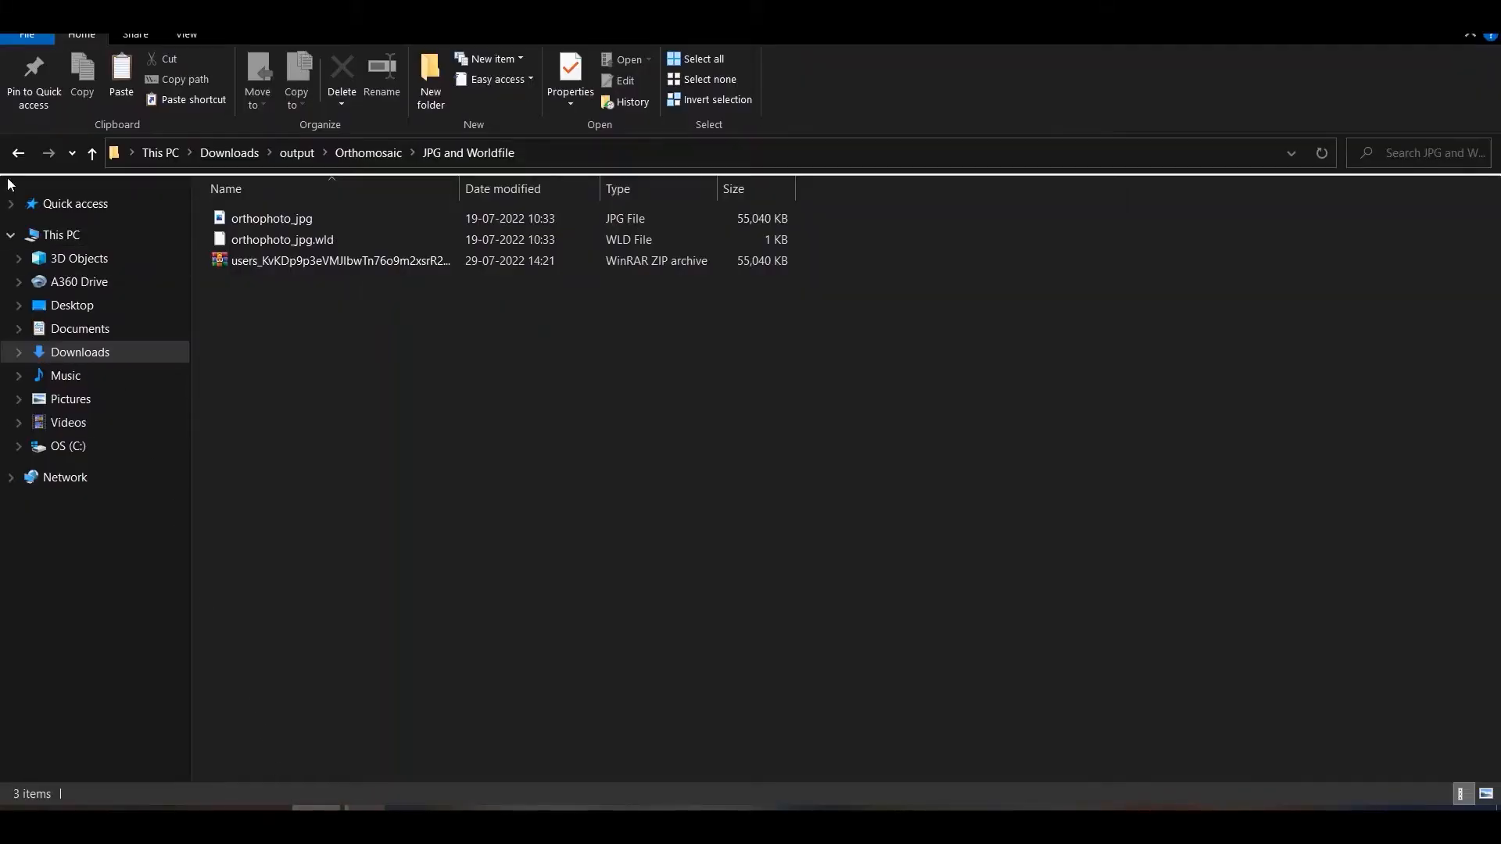
click(18, 152)
click(227, 242)
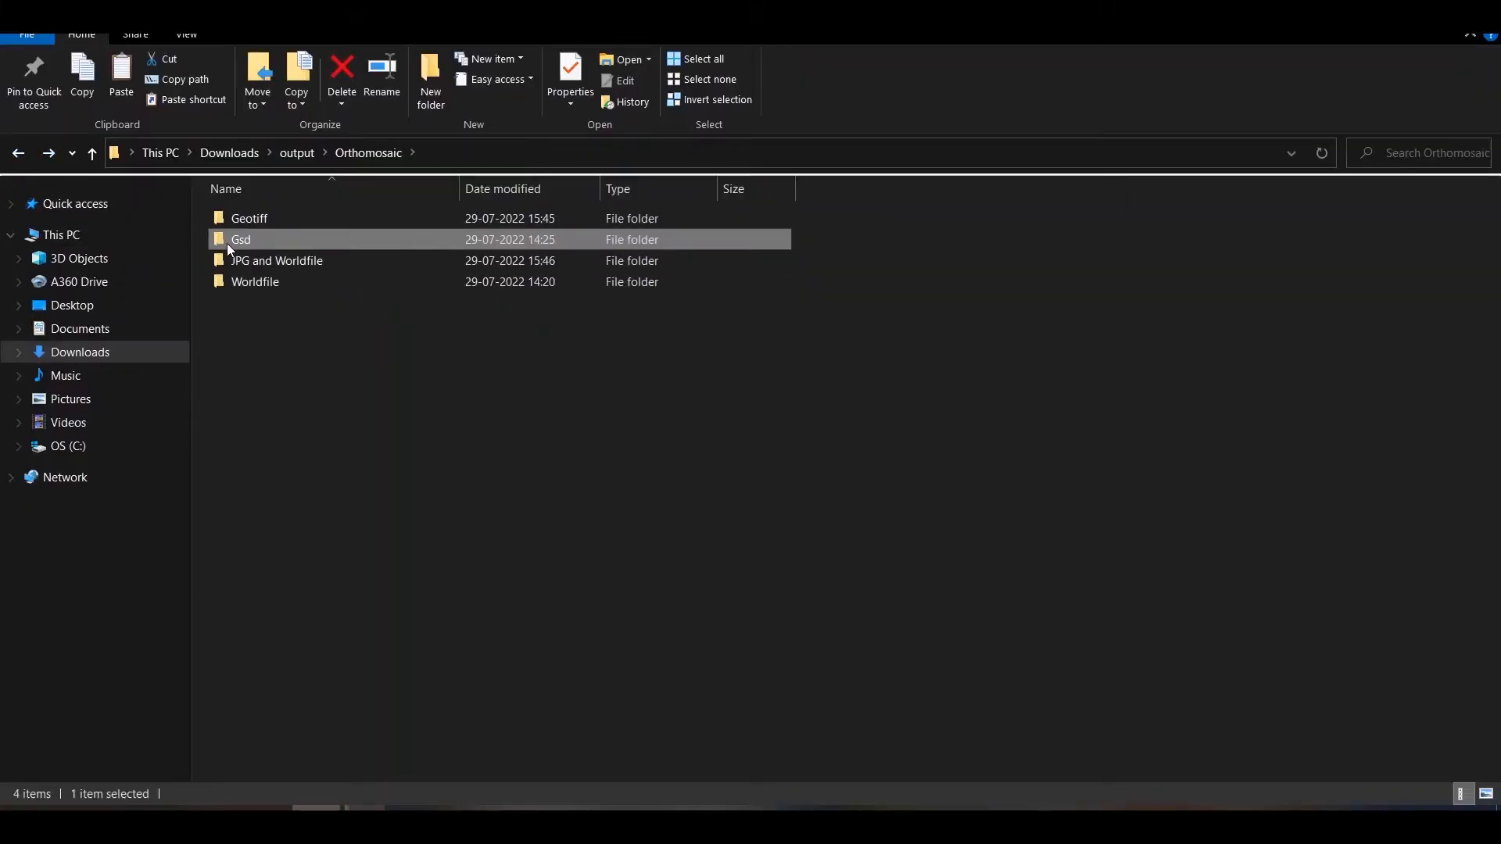
double_click(226, 242)
click(275, 219)
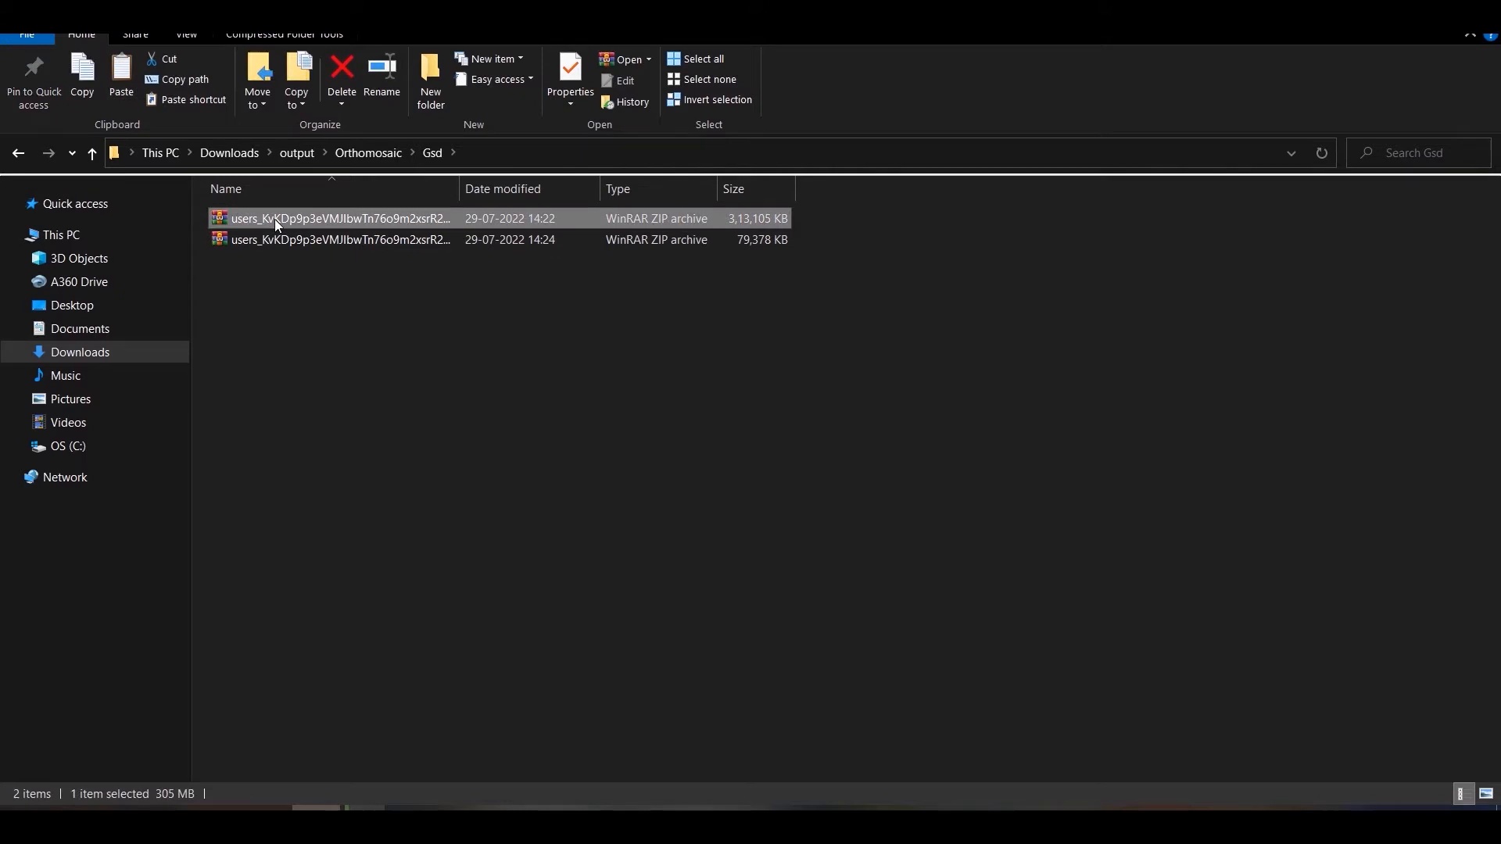
right_click(275, 221)
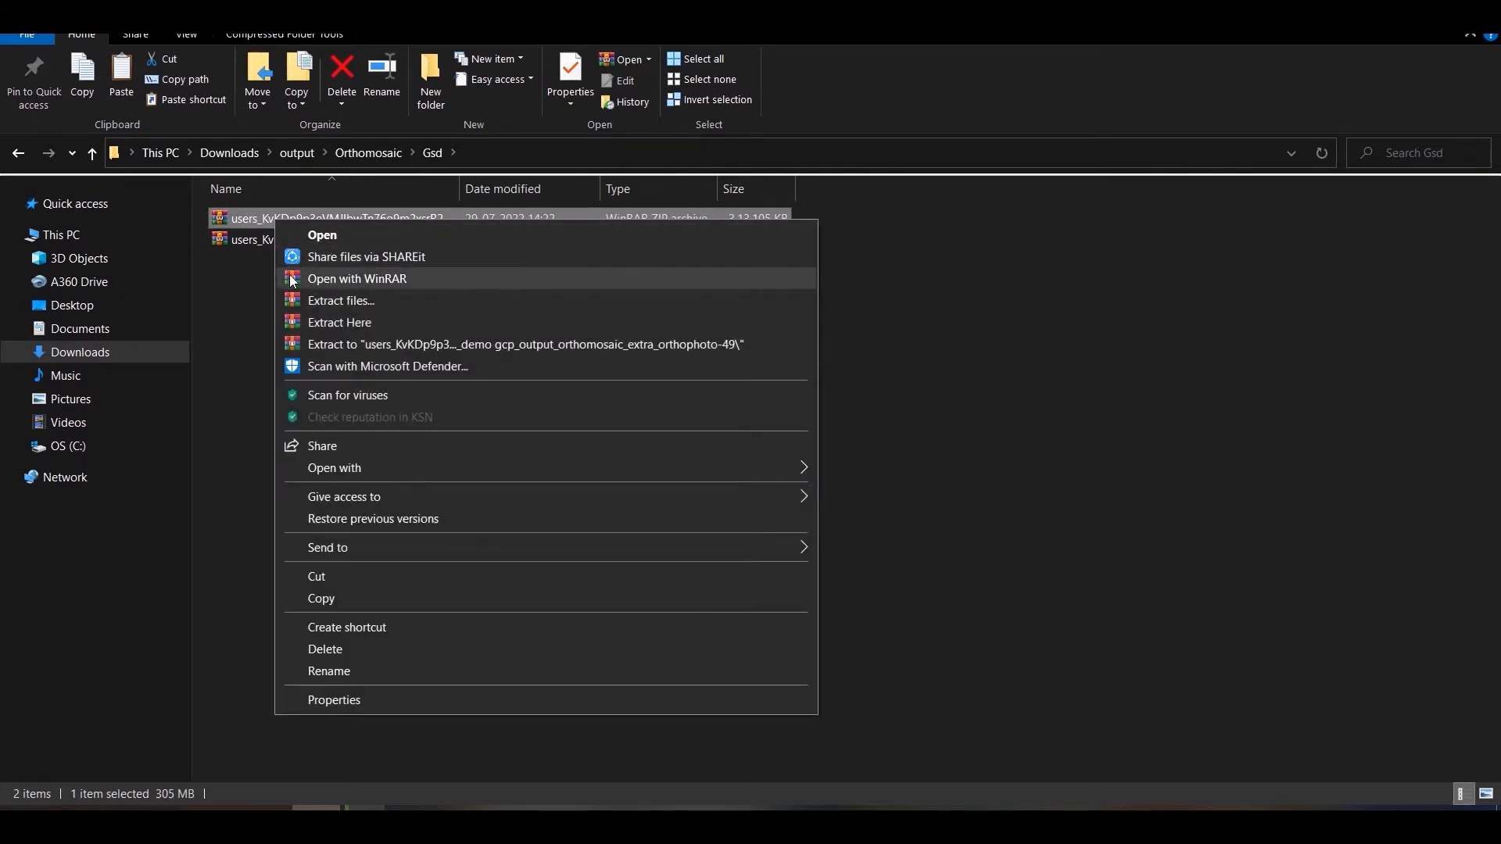
click(314, 323)
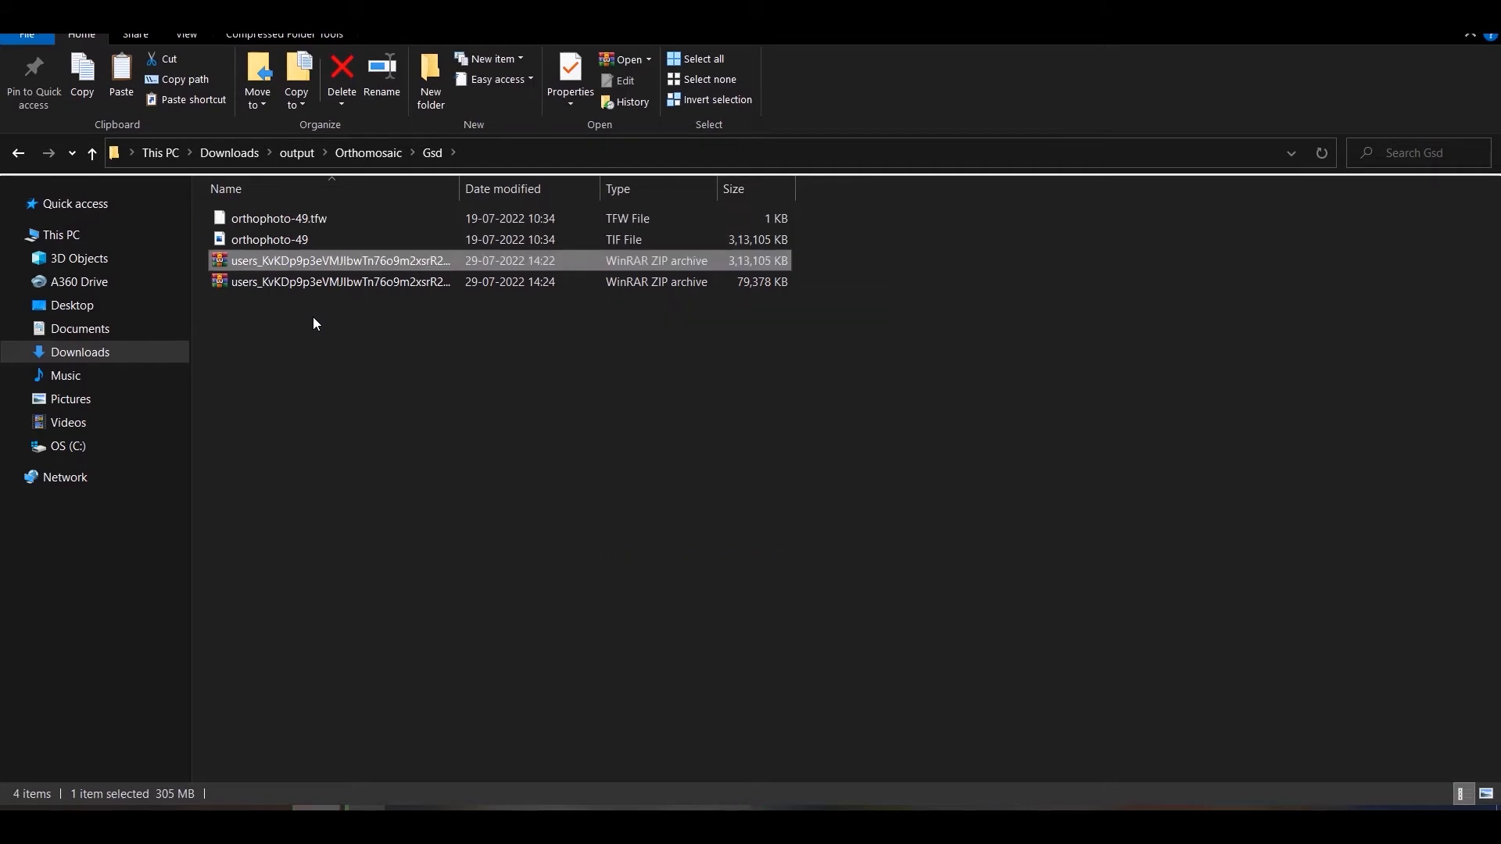
Load the extracted orthophoto-49 TIF file from File Explorer into QGIS as a raster layer.
click(311, 242)
drag(321, 236, 600, 585)
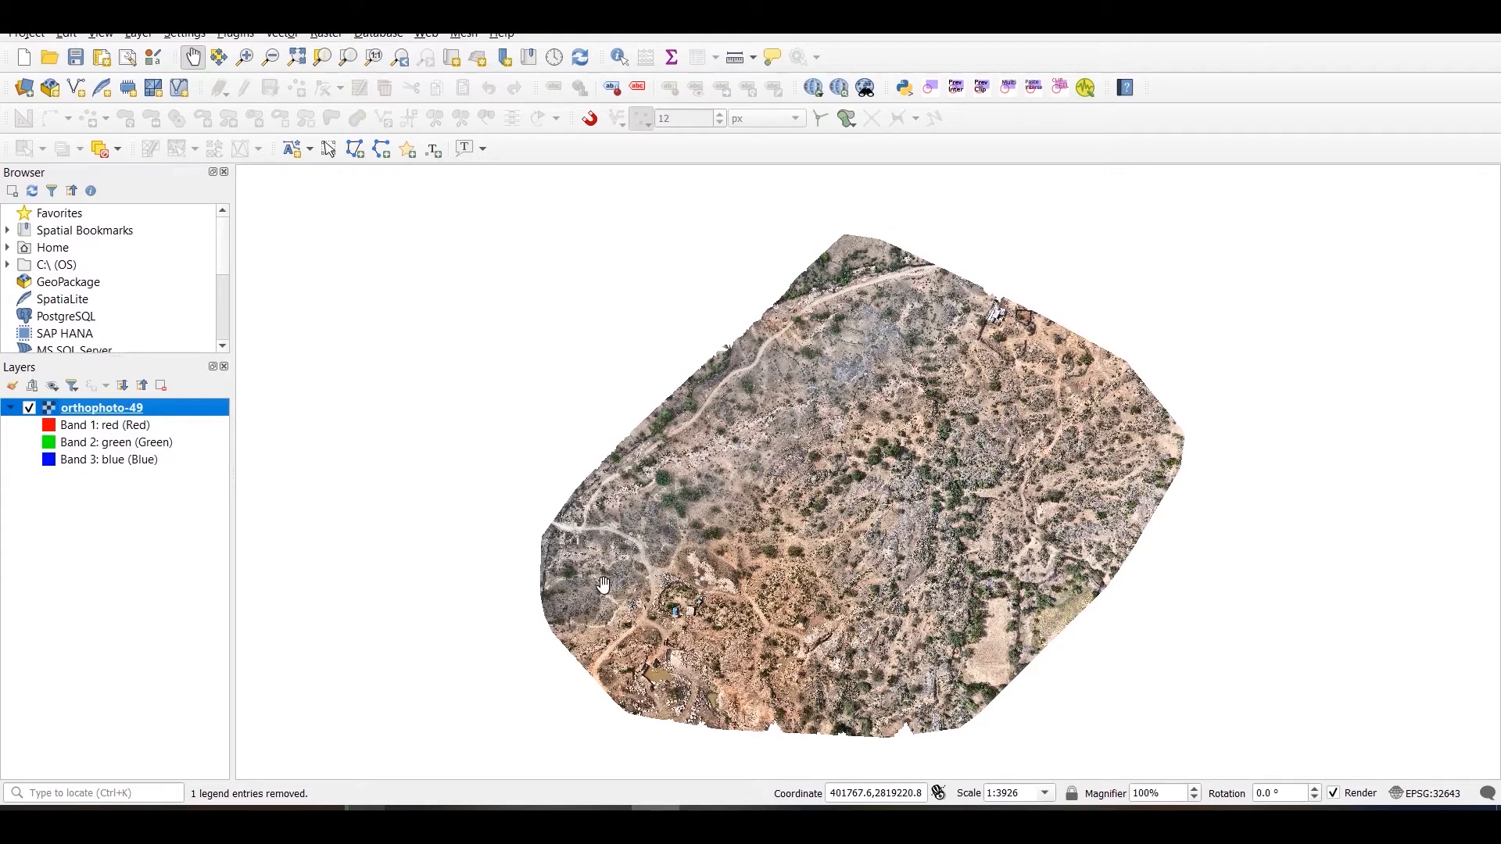
Check the pixel size and coordinate reference system in the orthophoto-49 layer's properties, and hide that layer on the map.
right_click(137, 411)
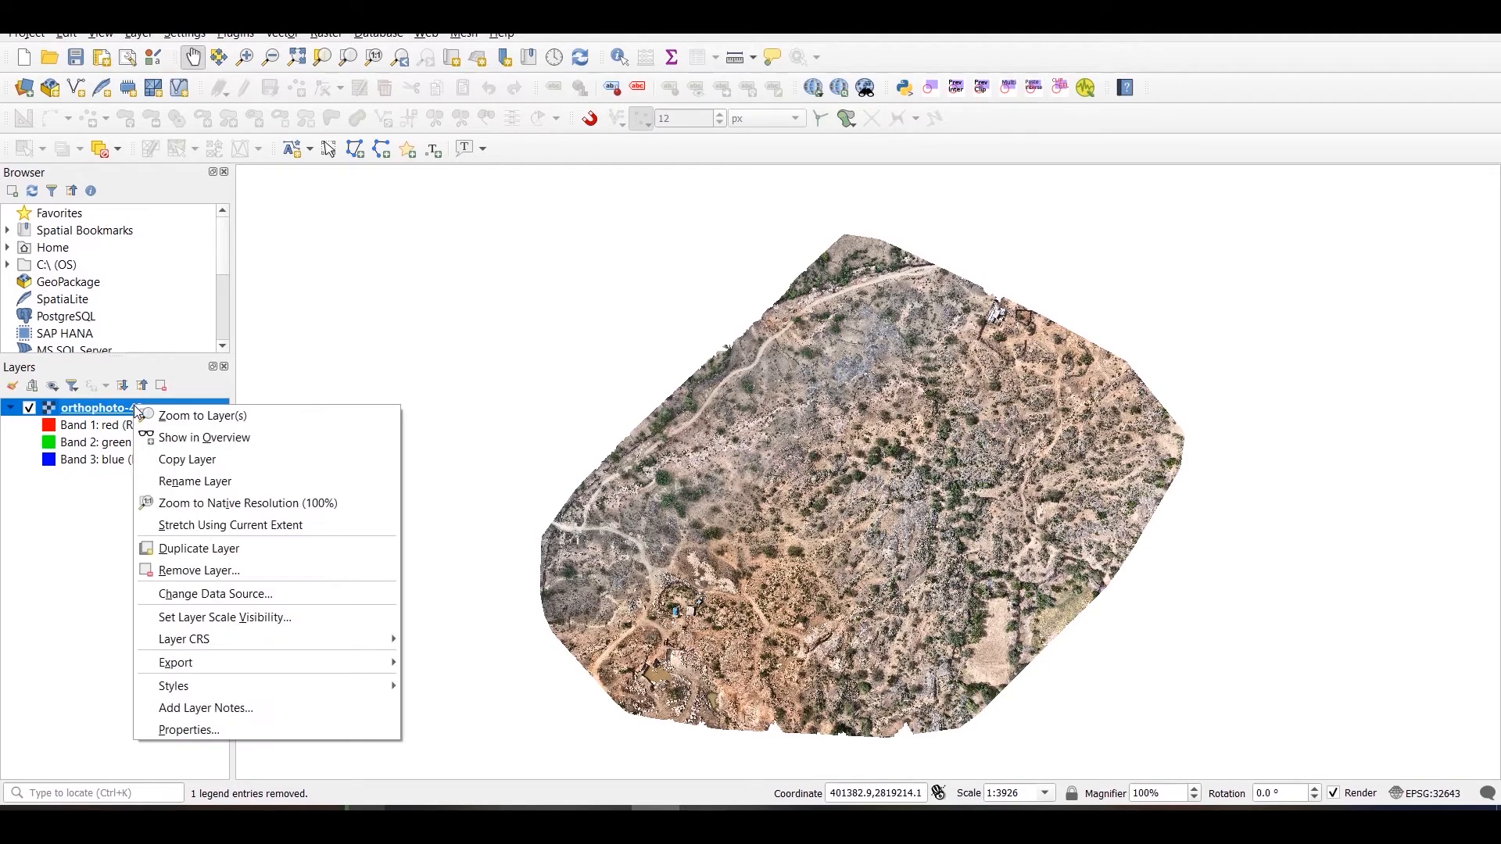
click(222, 727)
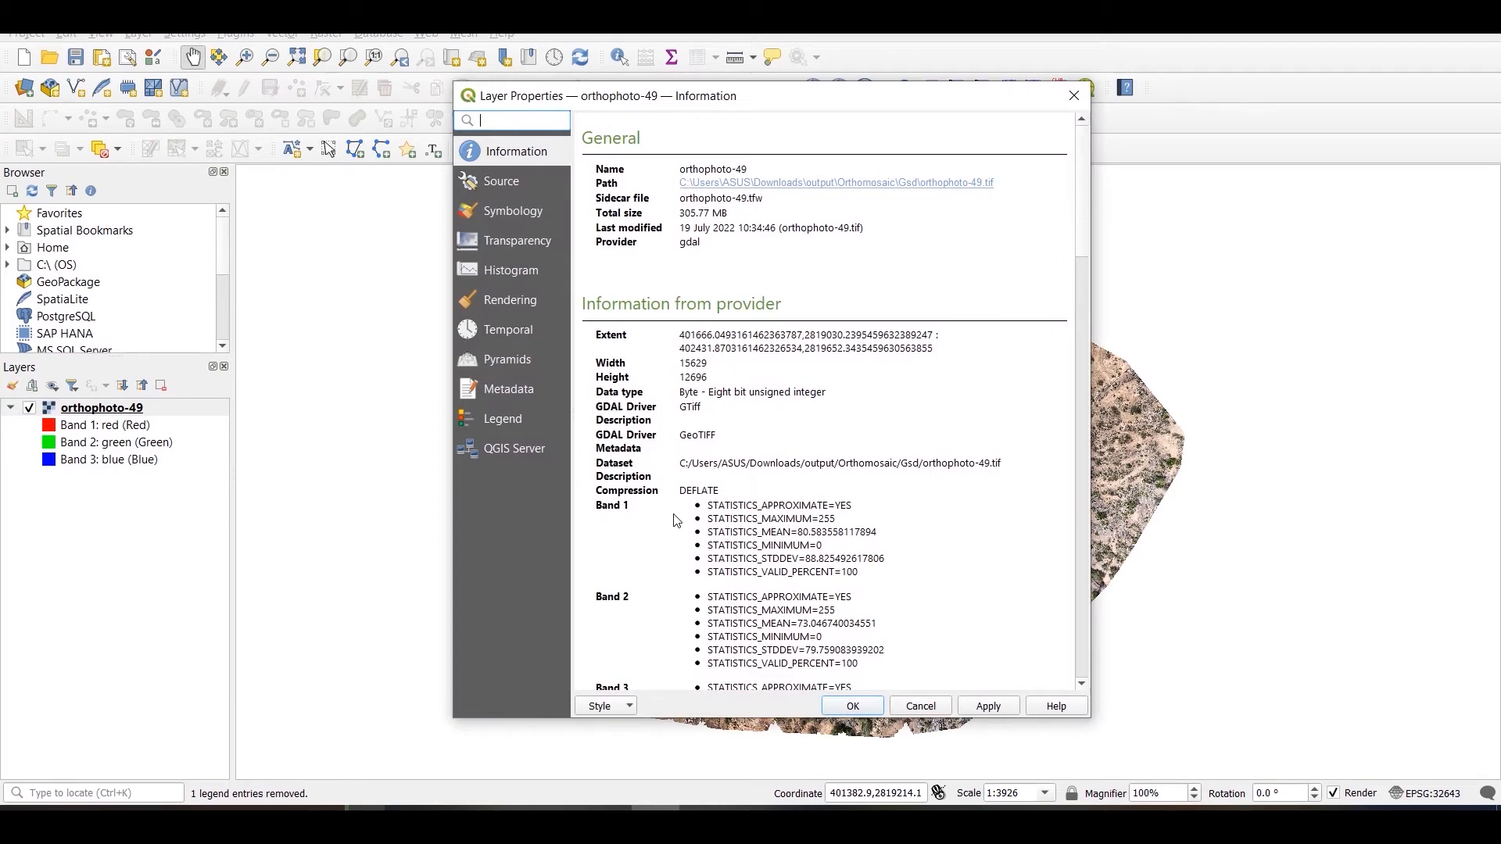
scroll(698, 517, down, 1)
scroll(766, 490, down, 2)
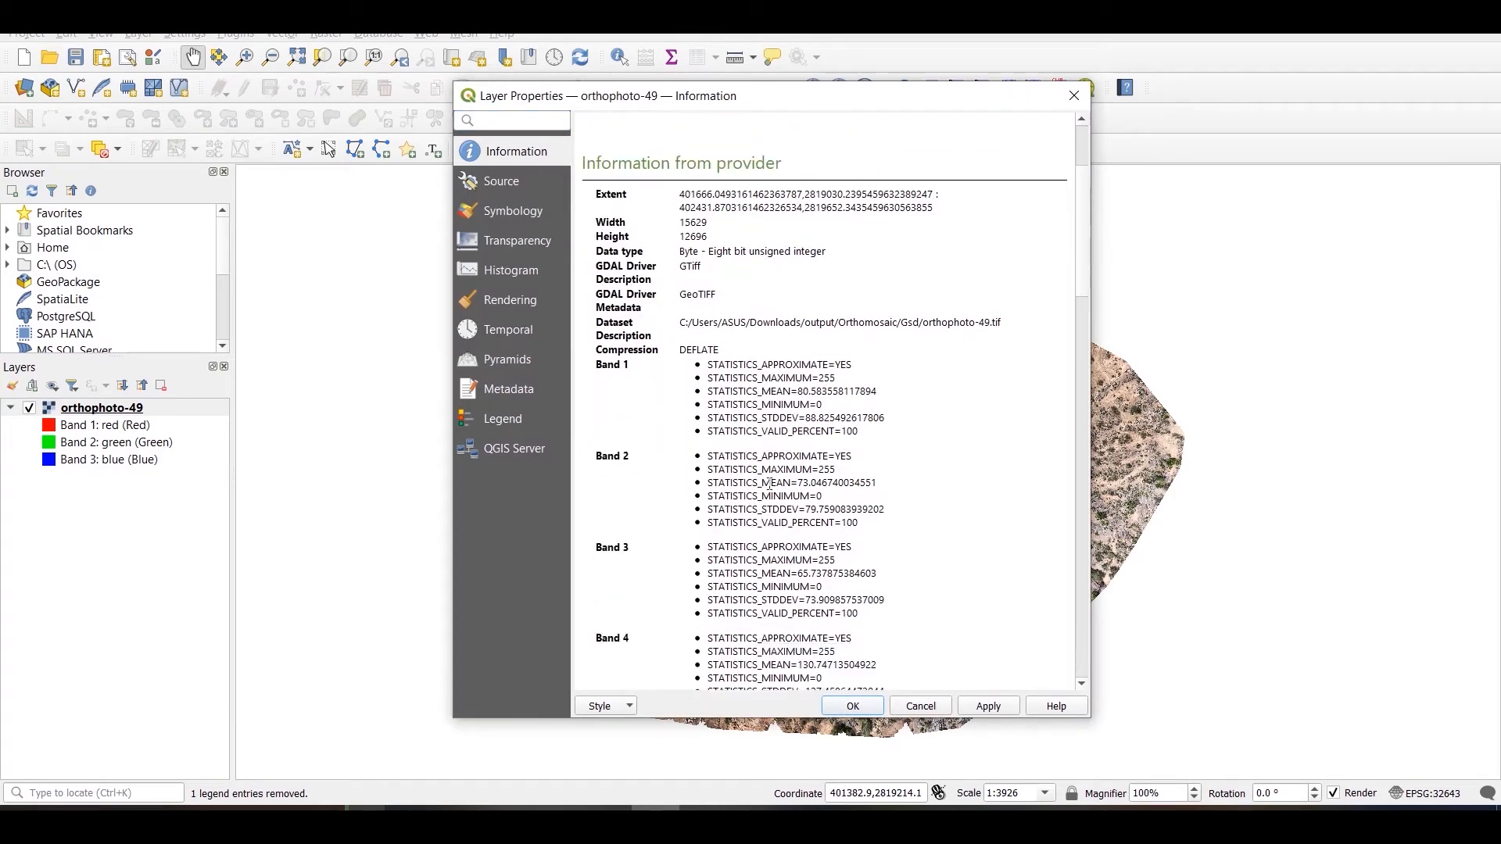
scroll(769, 484, down, 5)
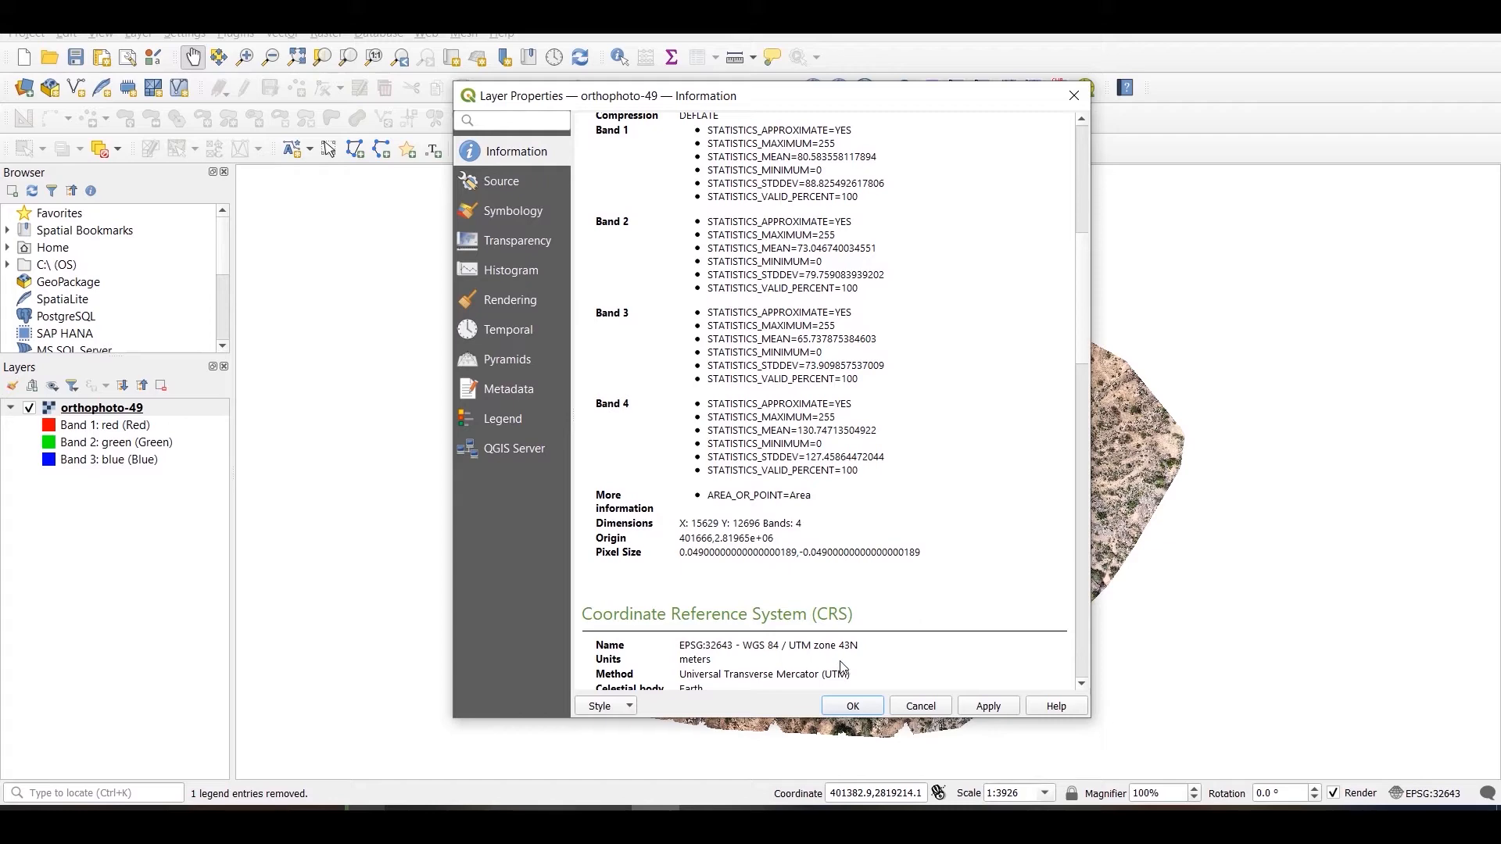
click(853, 707)
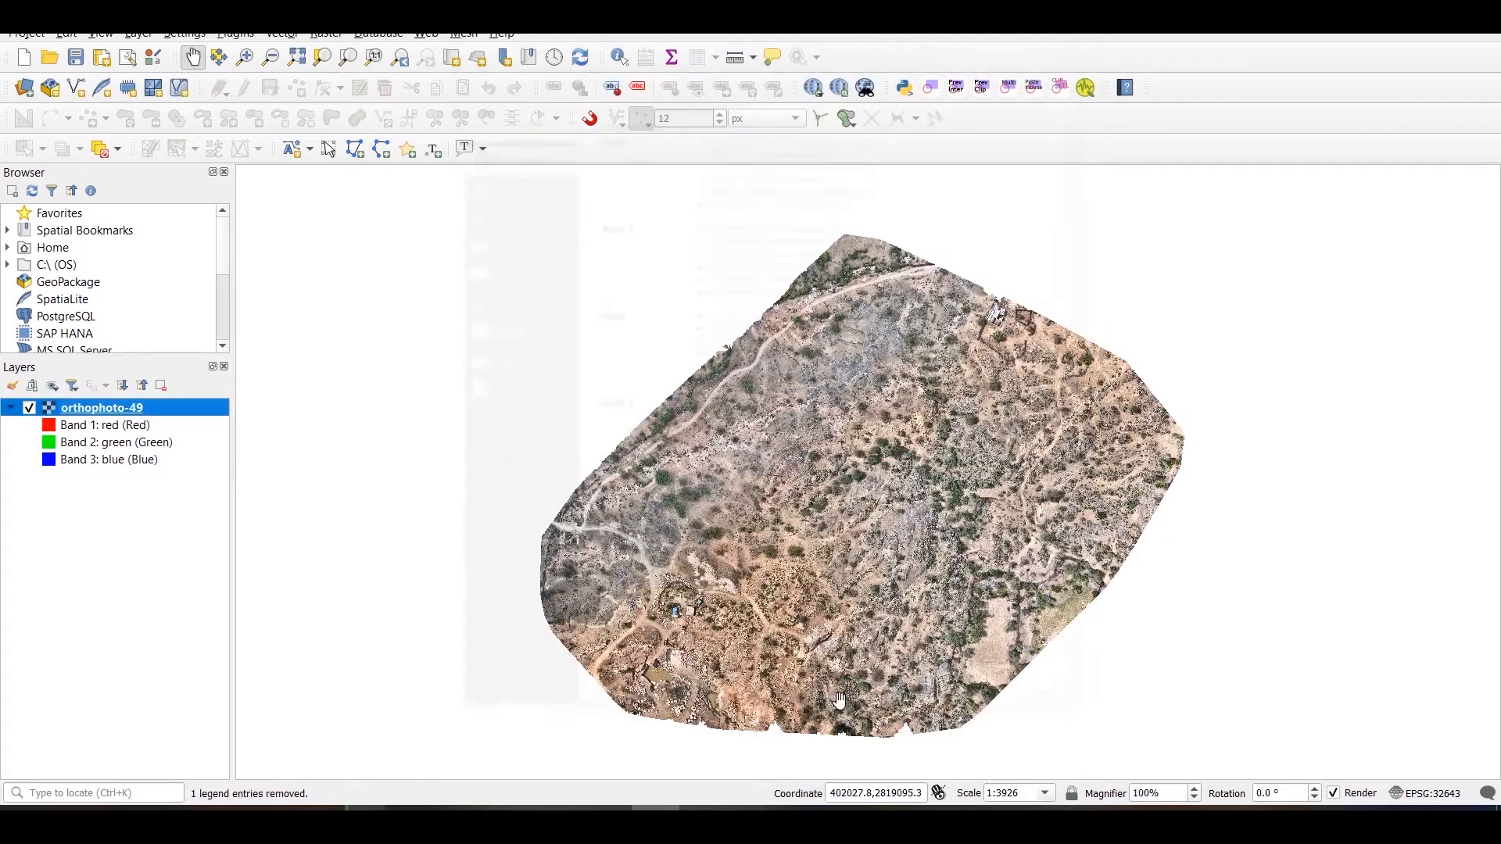
click(29, 408)
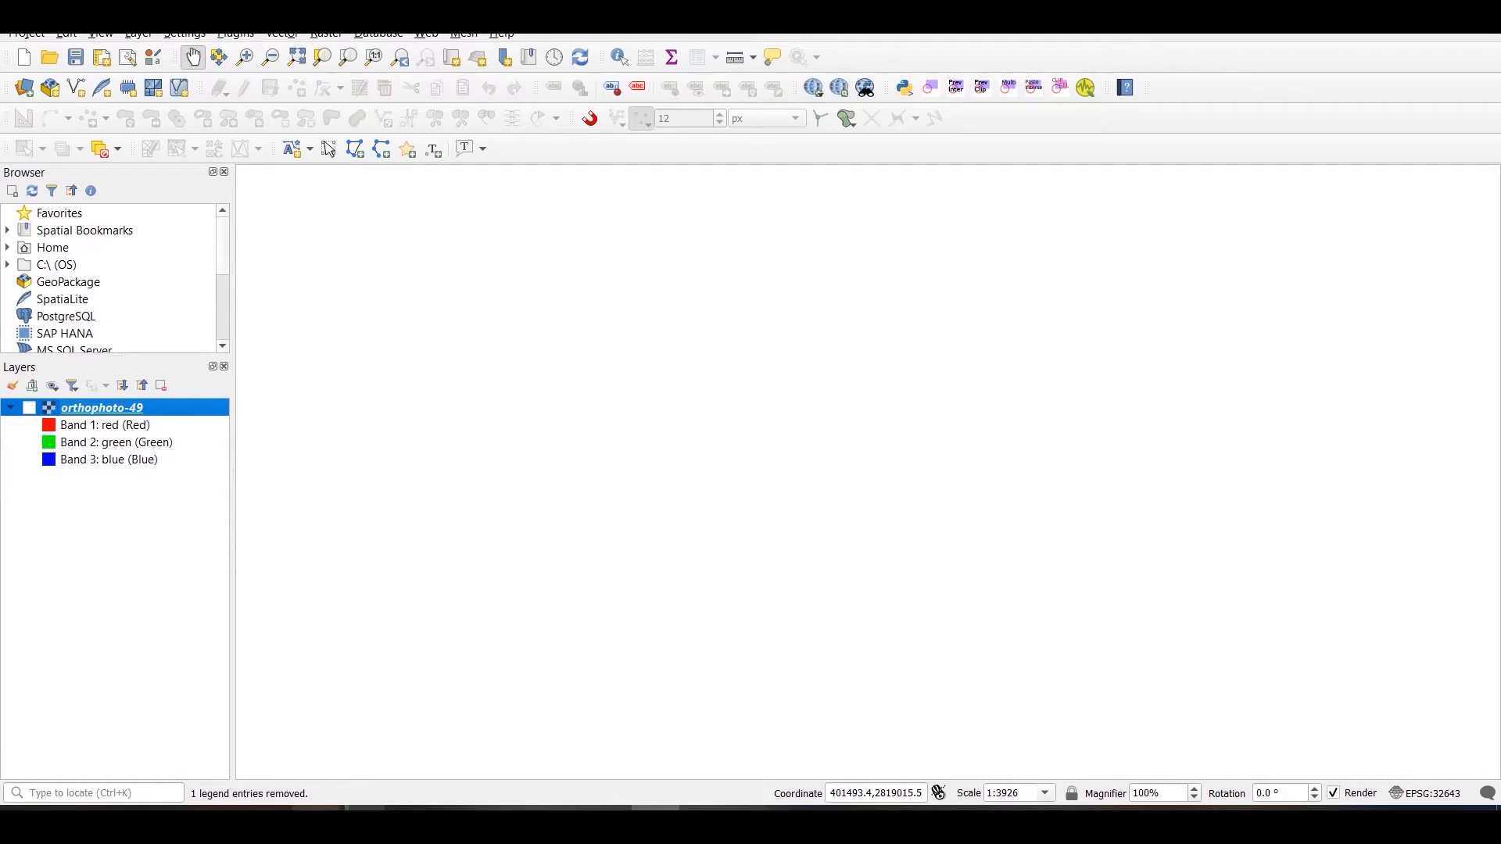
In File Explorer's Gsd folder, extract the smaller ZIP archive in place and load its orthophoto-99 TIF file into QGIS.
click(319, 808)
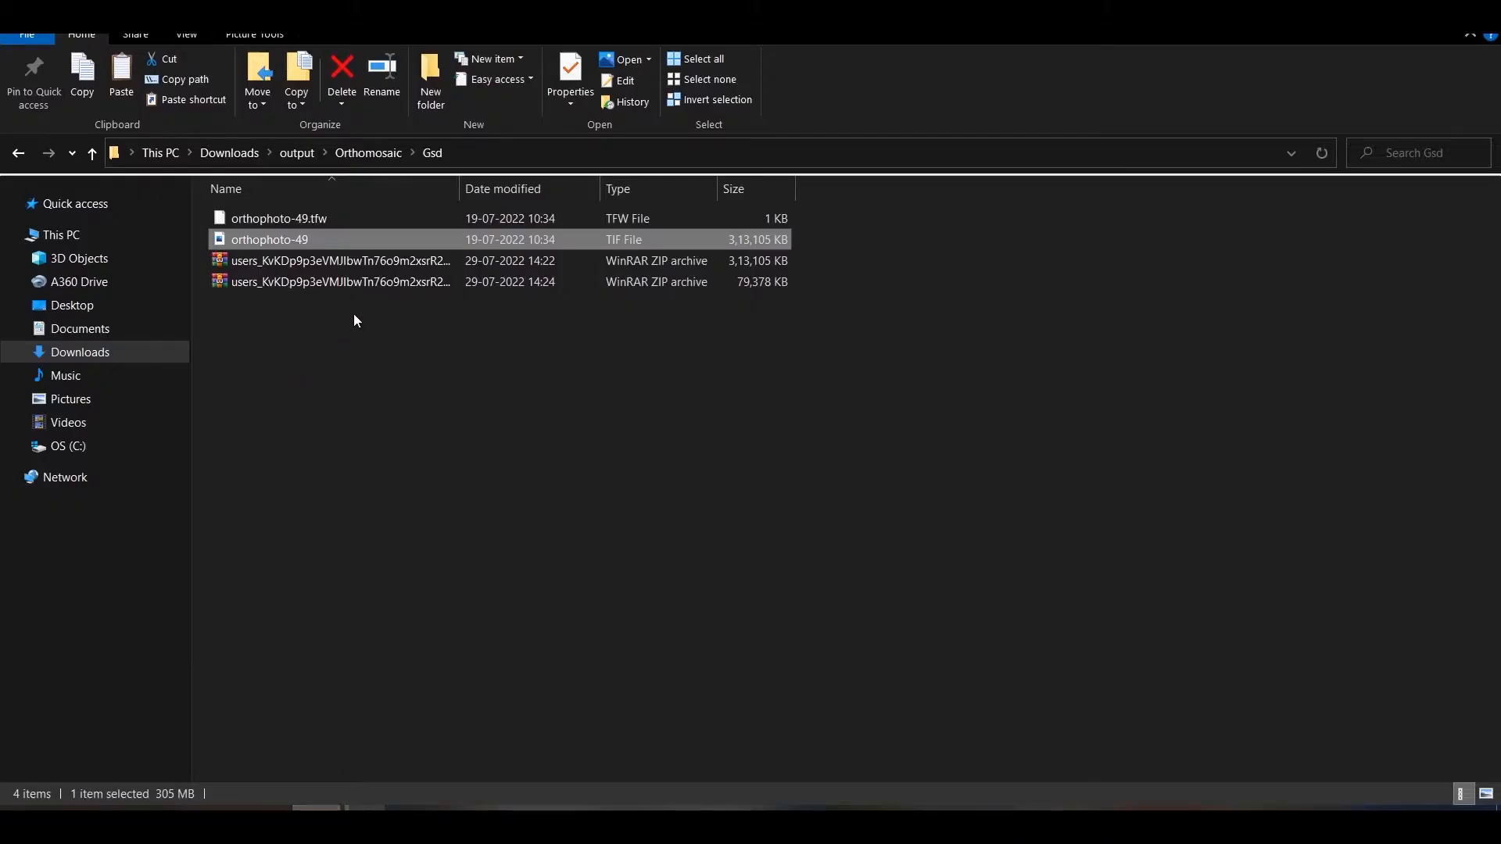
click(400, 286)
right_click(400, 286)
click(443, 390)
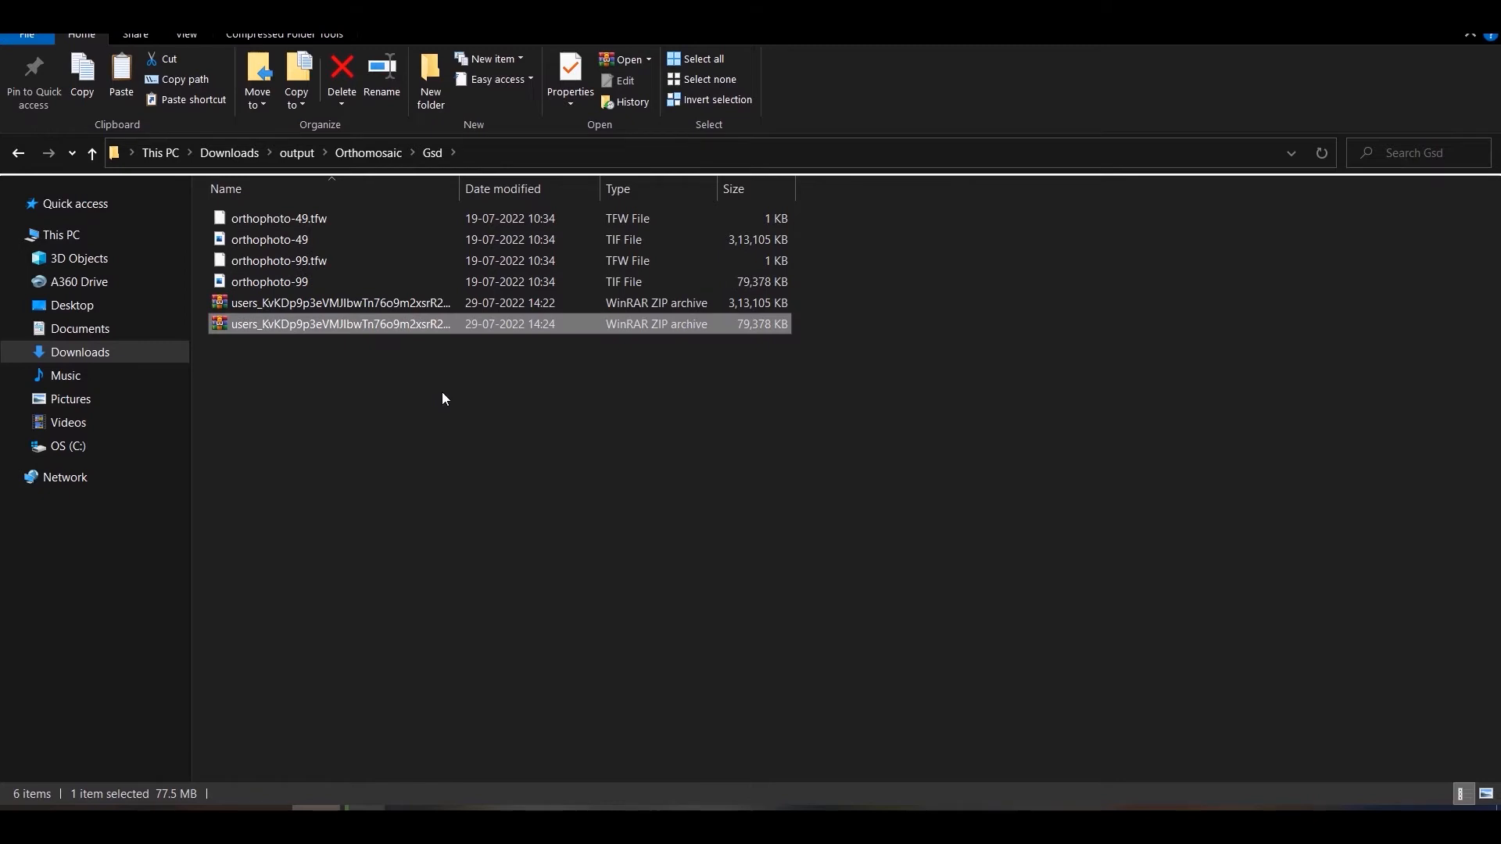
click(394, 286)
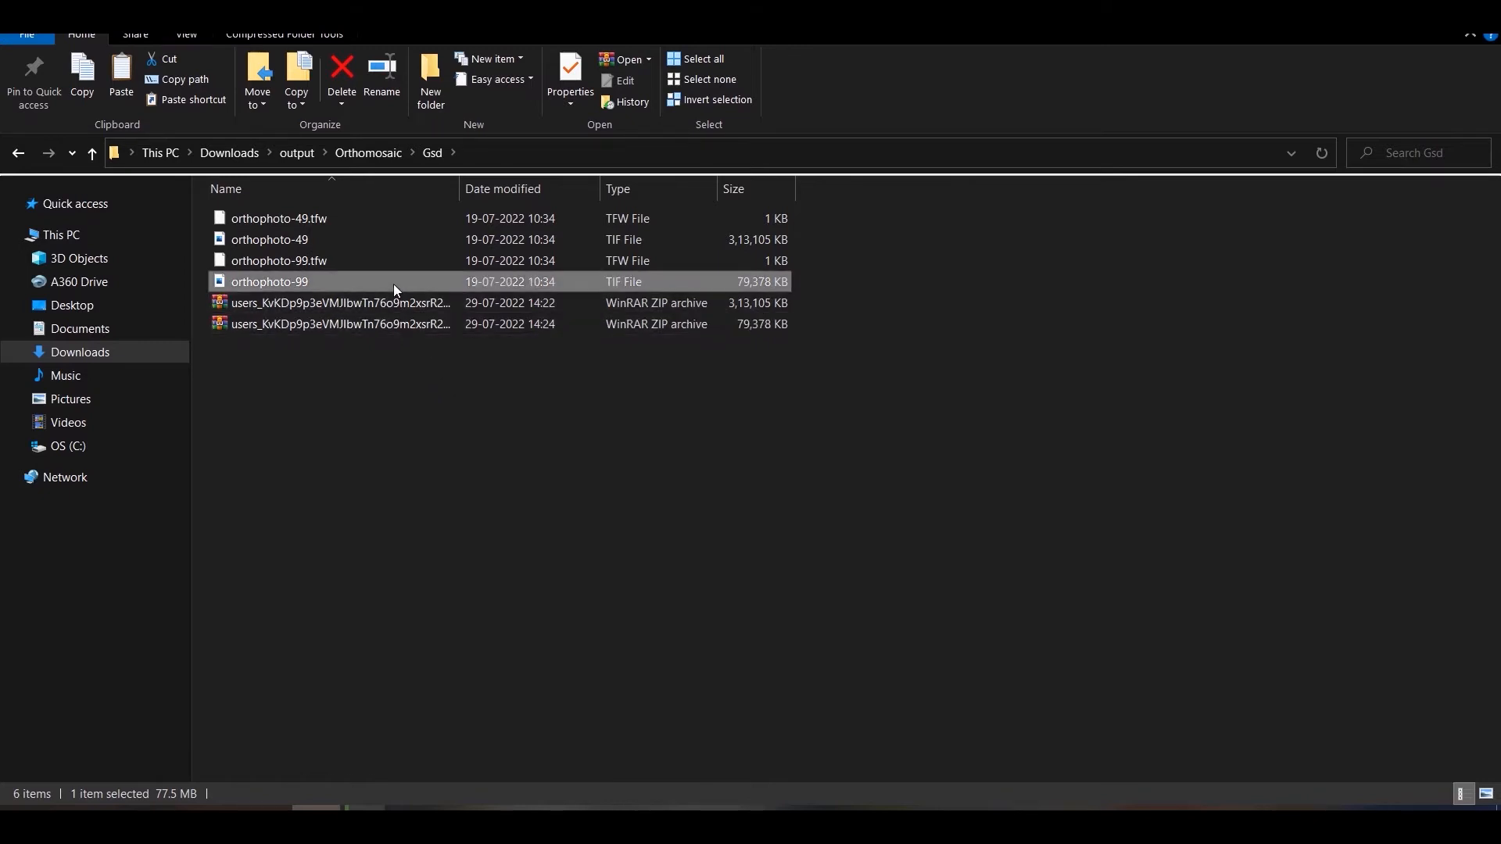
drag(399, 284, 648, 582)
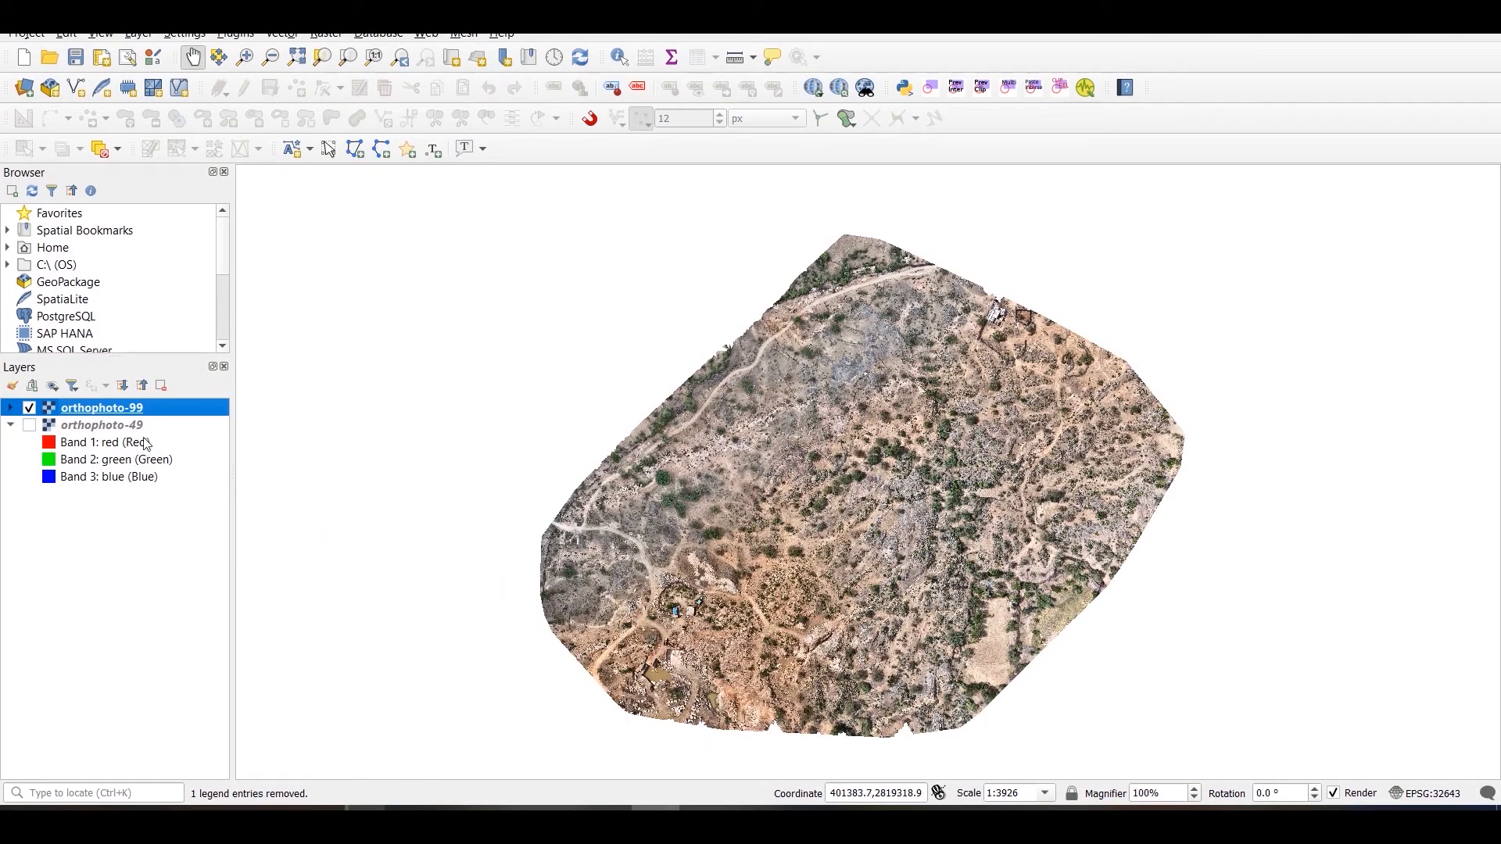
Check the pixel size and coordinate reference system in the orthophoto-99 layer's properties.
right_click(136, 410)
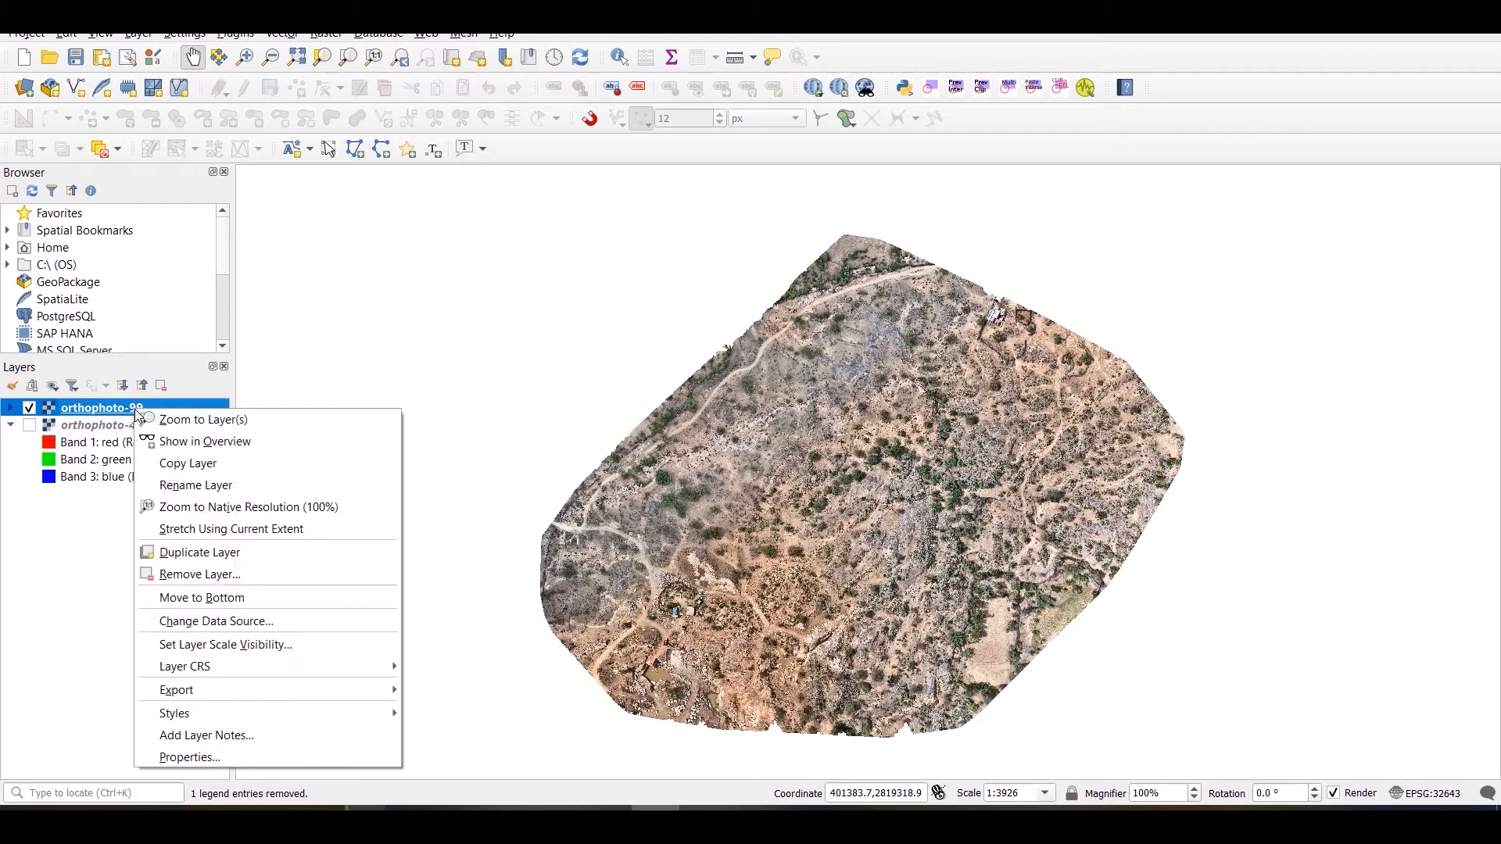
click(239, 755)
scroll(706, 565, down, 3)
scroll(706, 564, down, 4)
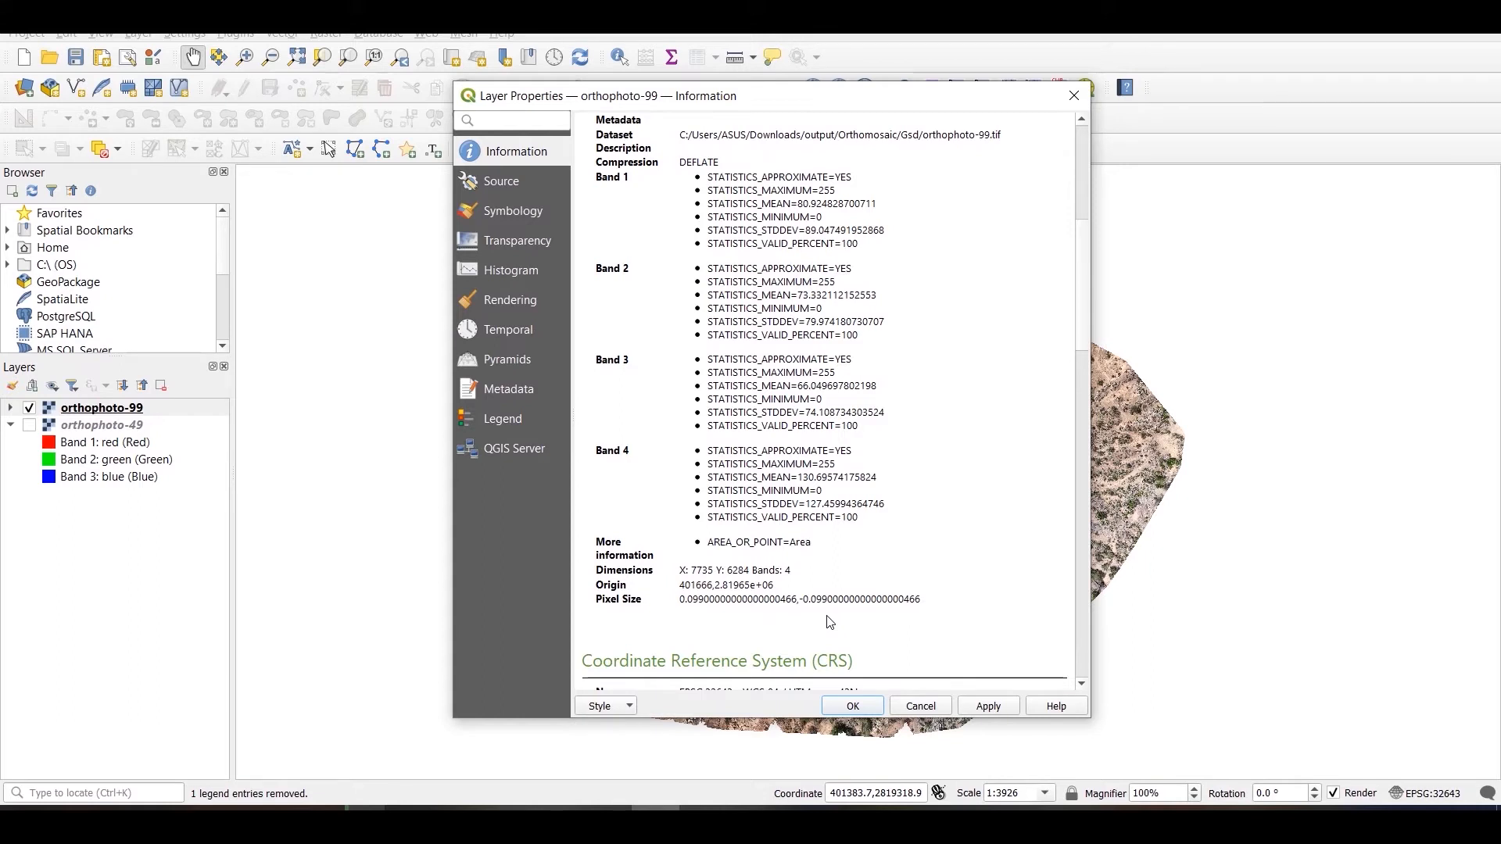
click(853, 707)
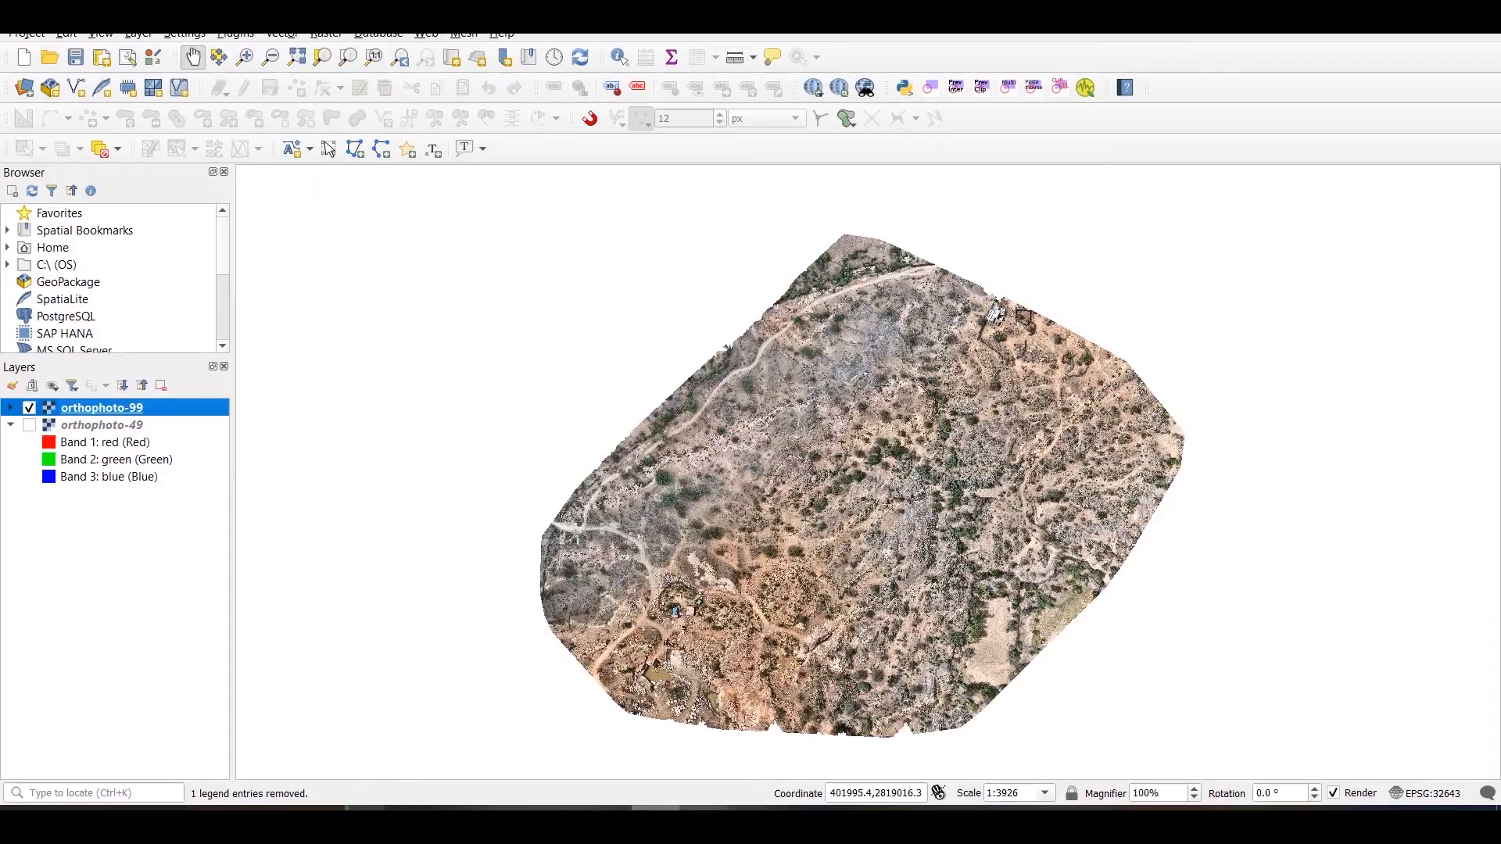
Switch to Surveyaan, choose Digital Surface Model (DSM) as the export layer, and review the formats offered for it.
click(366, 821)
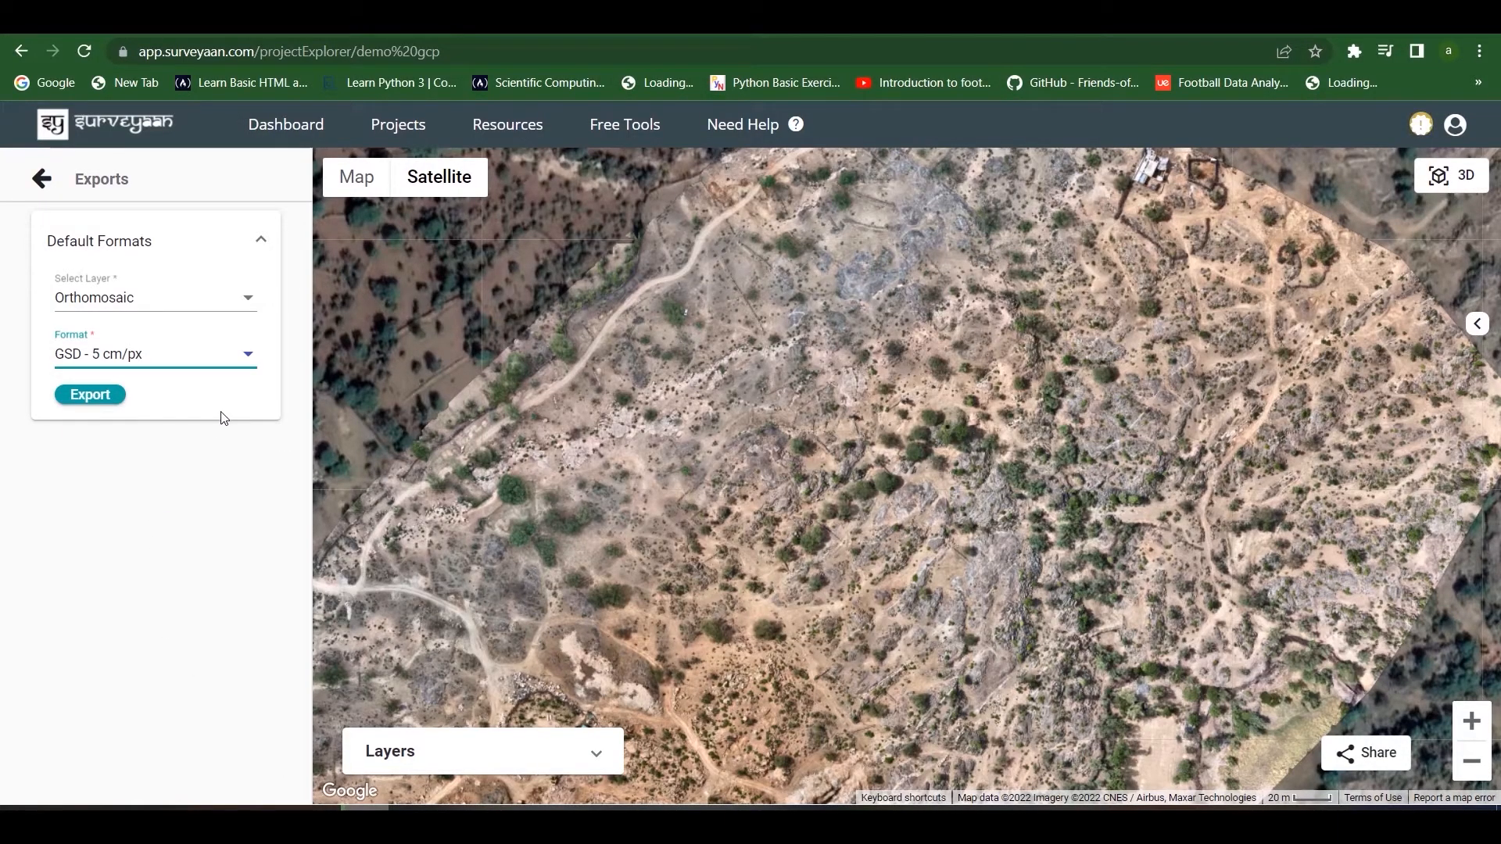
click(241, 298)
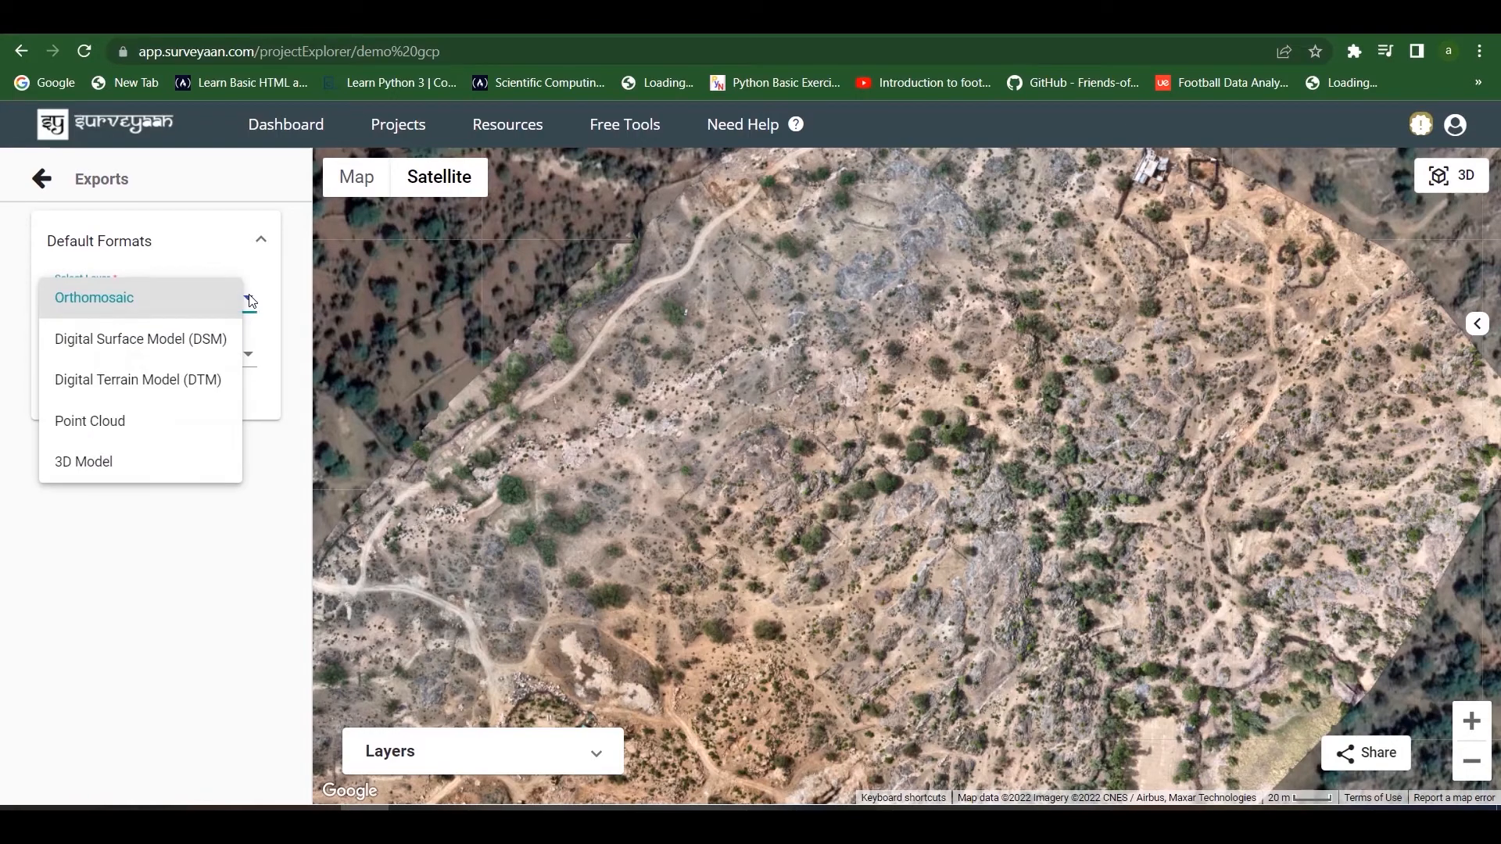
click(209, 338)
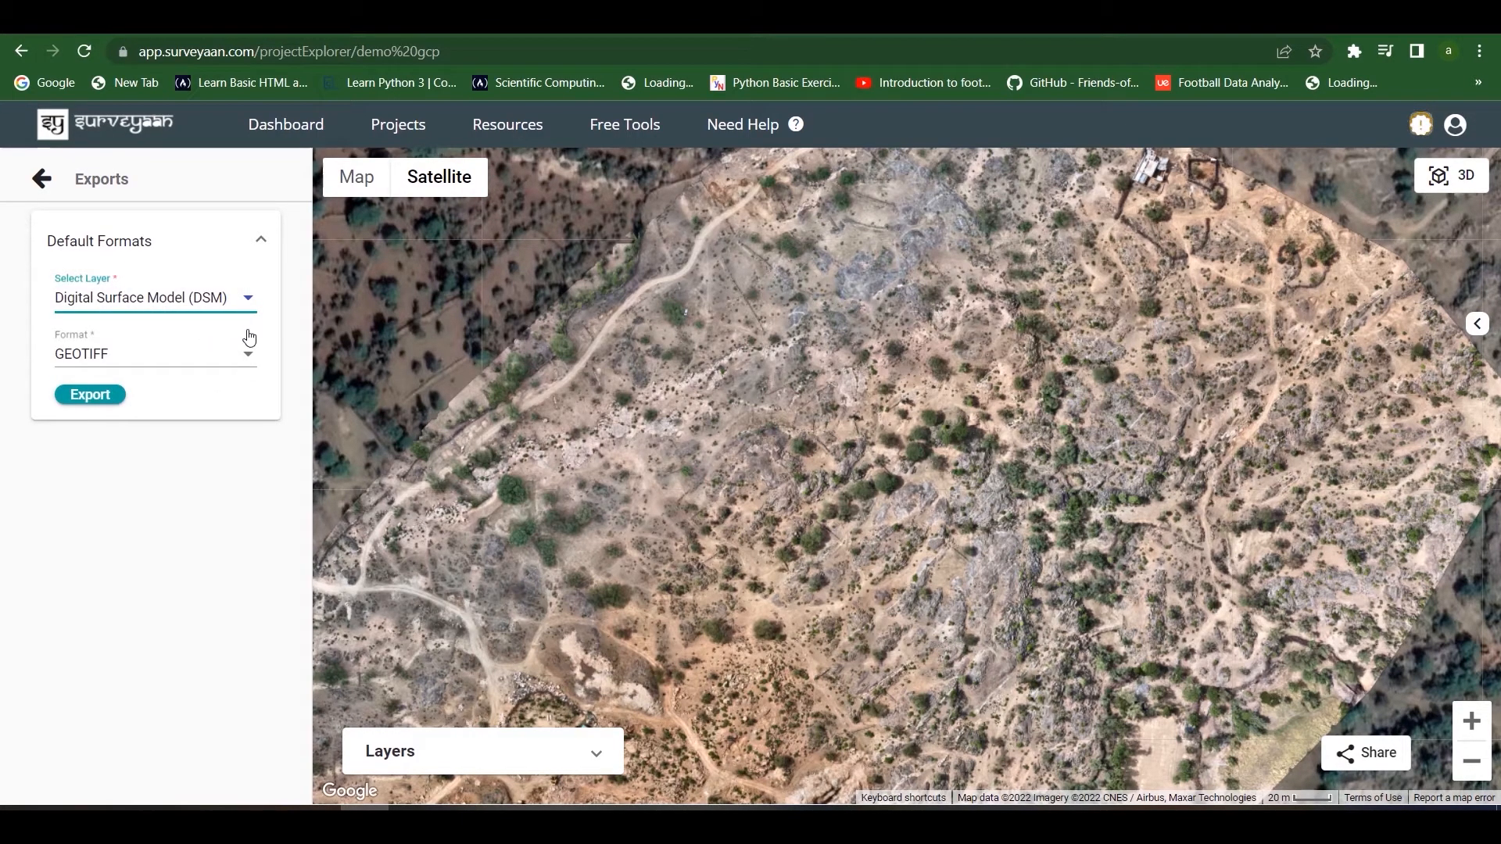
click(256, 357)
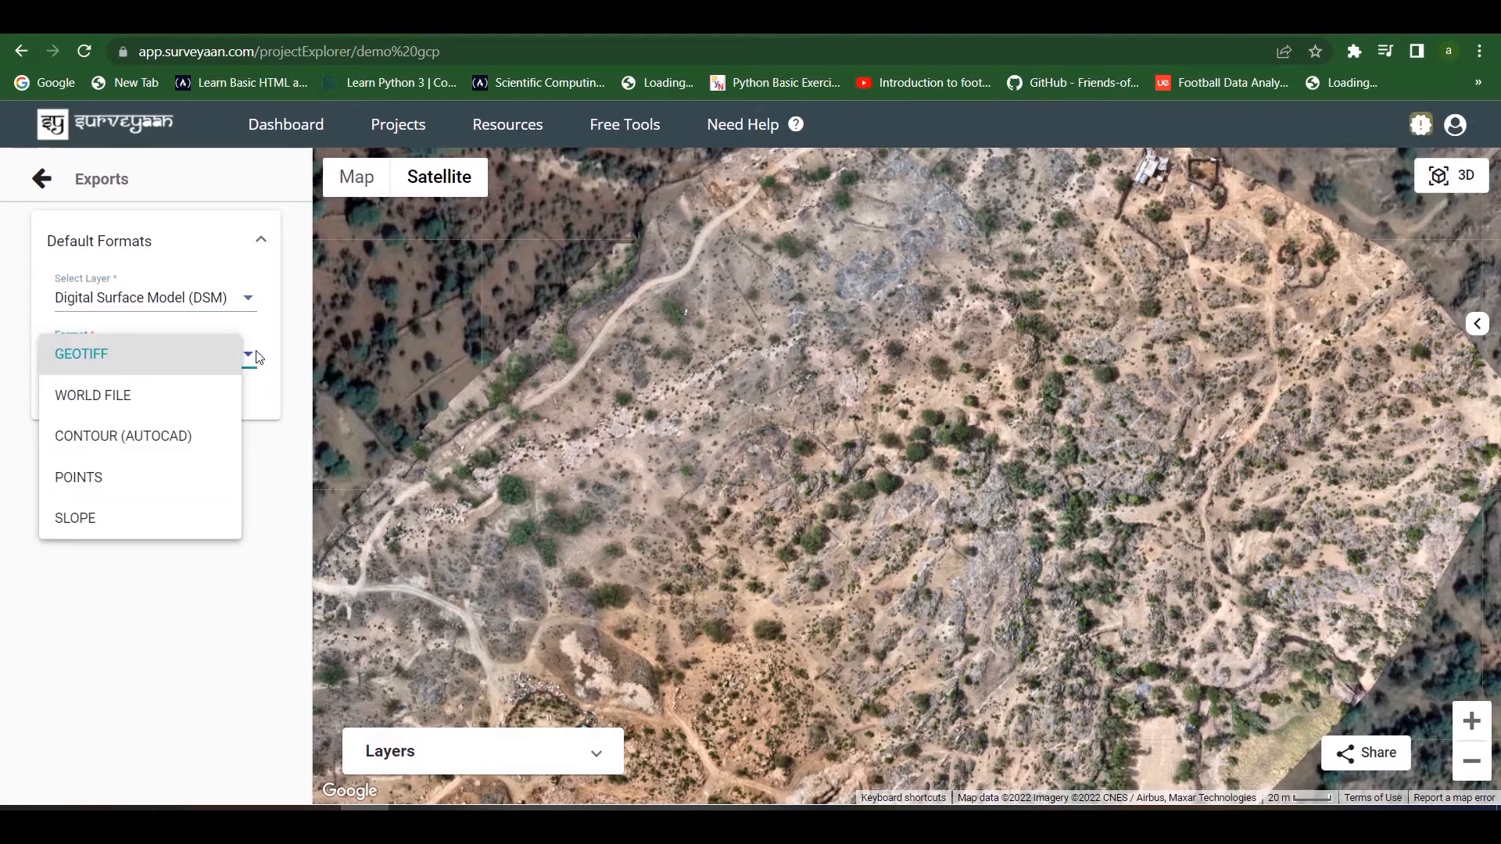
click(258, 357)
Review the export formats offered for the Digital Terrain Model (DTM), and set the export layer back to Digital Surface Model (DSM).
click(250, 300)
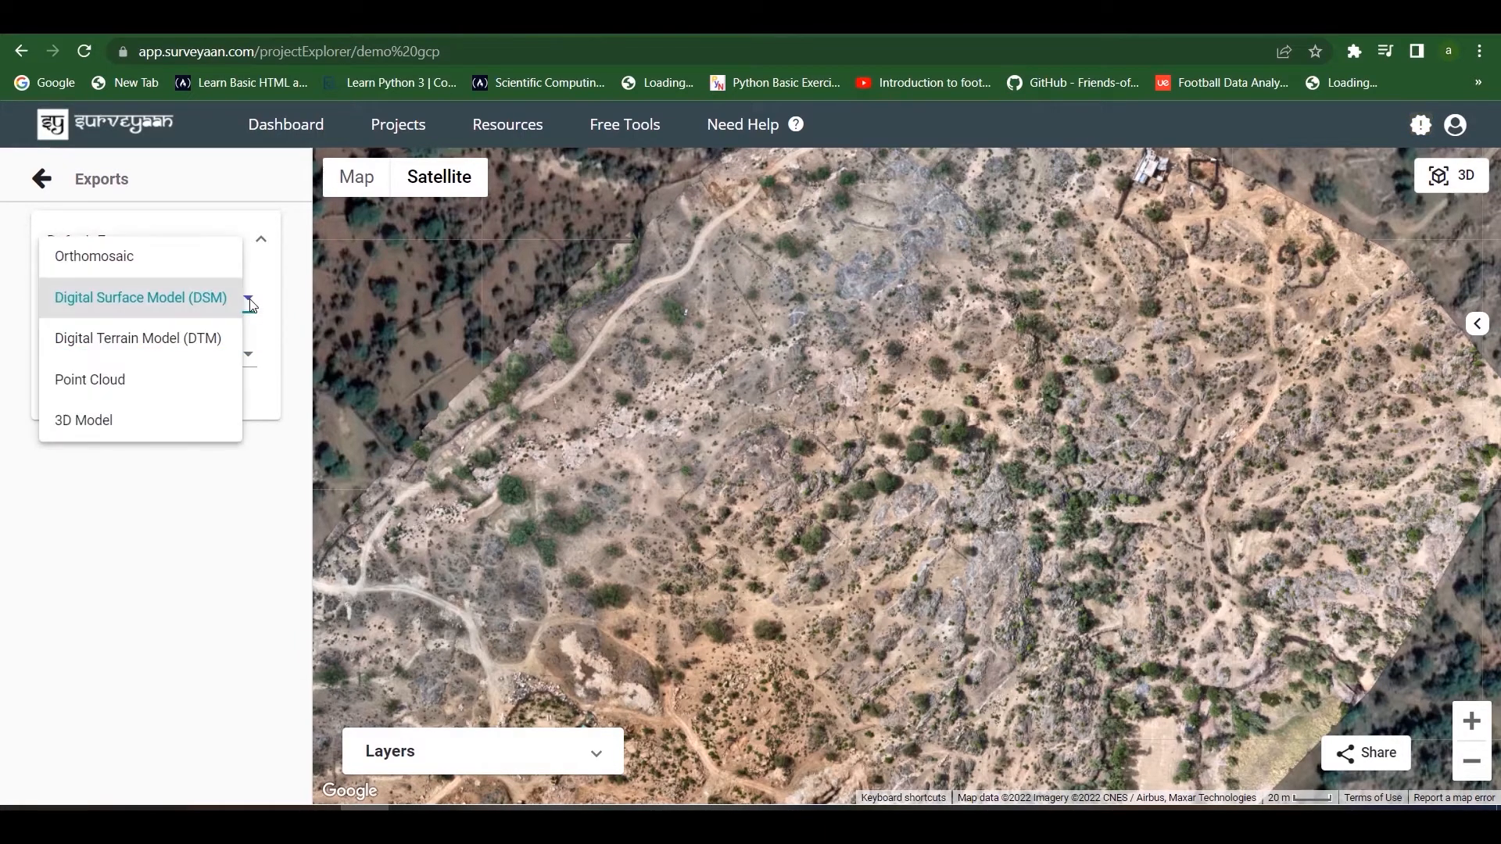
click(226, 341)
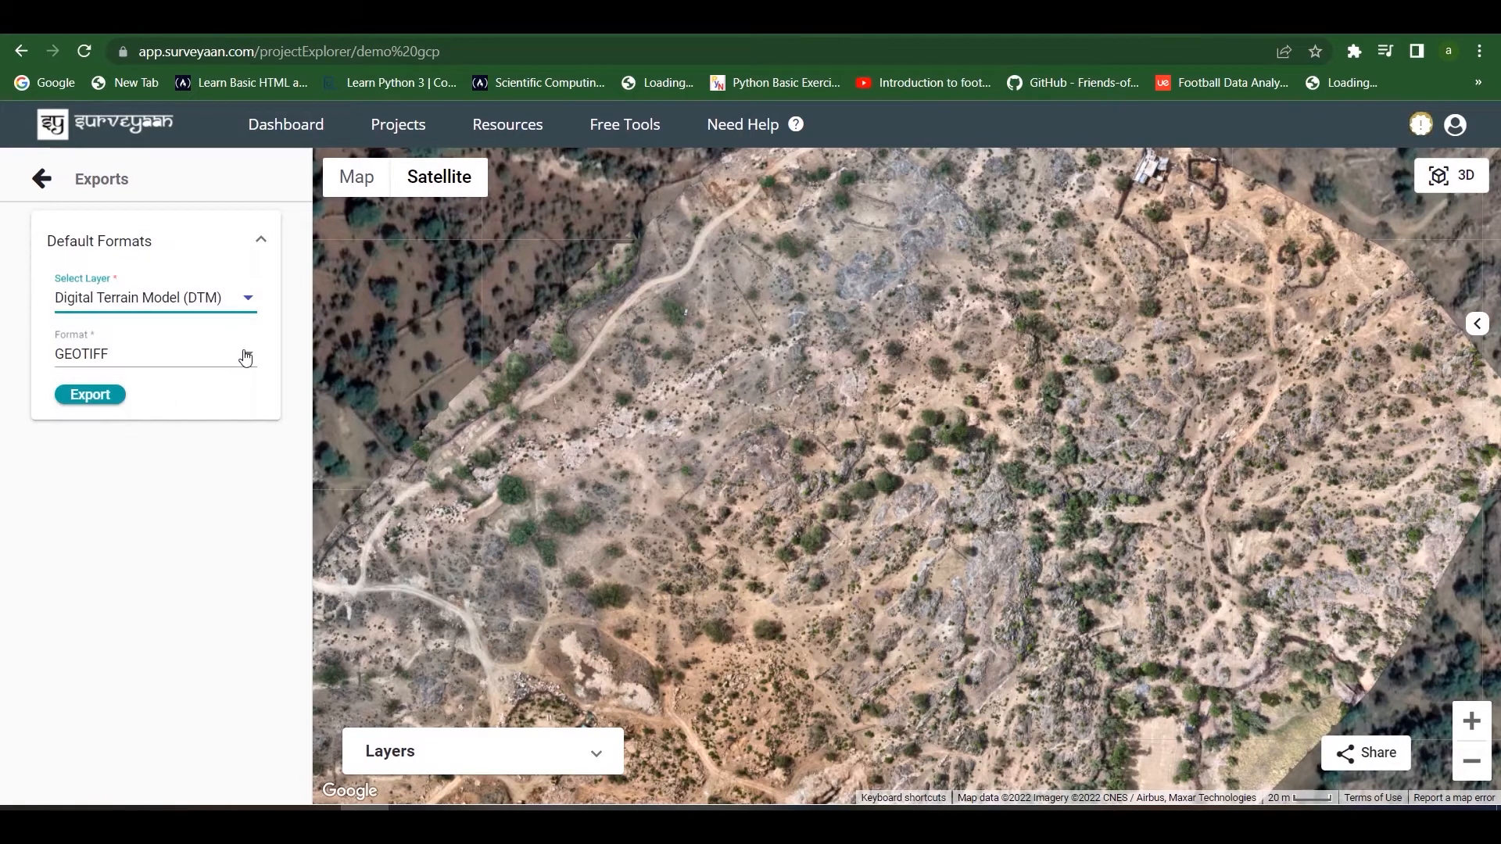
click(247, 357)
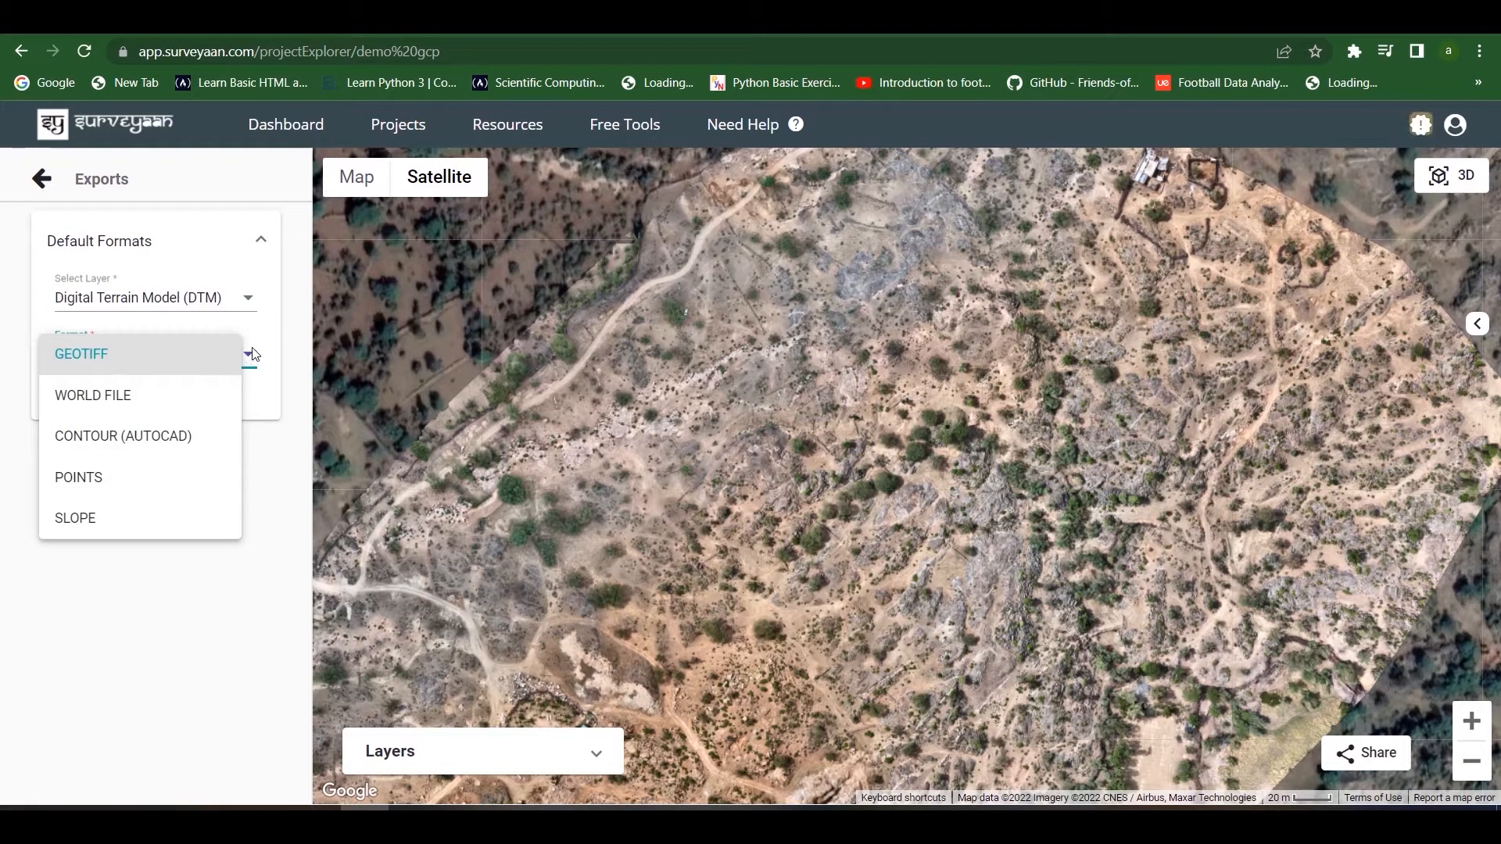
click(262, 335)
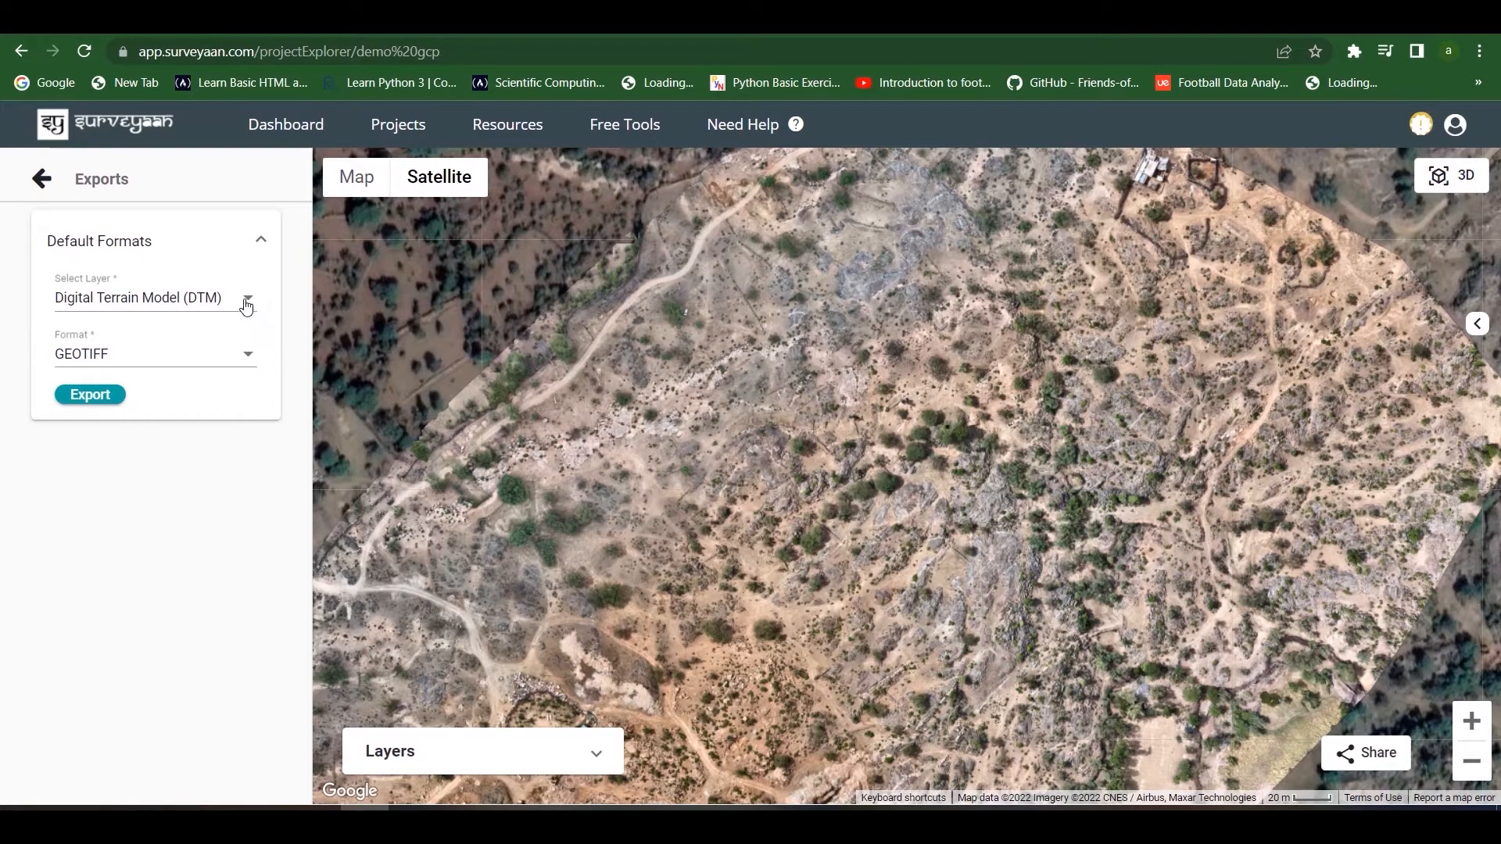
click(244, 301)
click(223, 271)
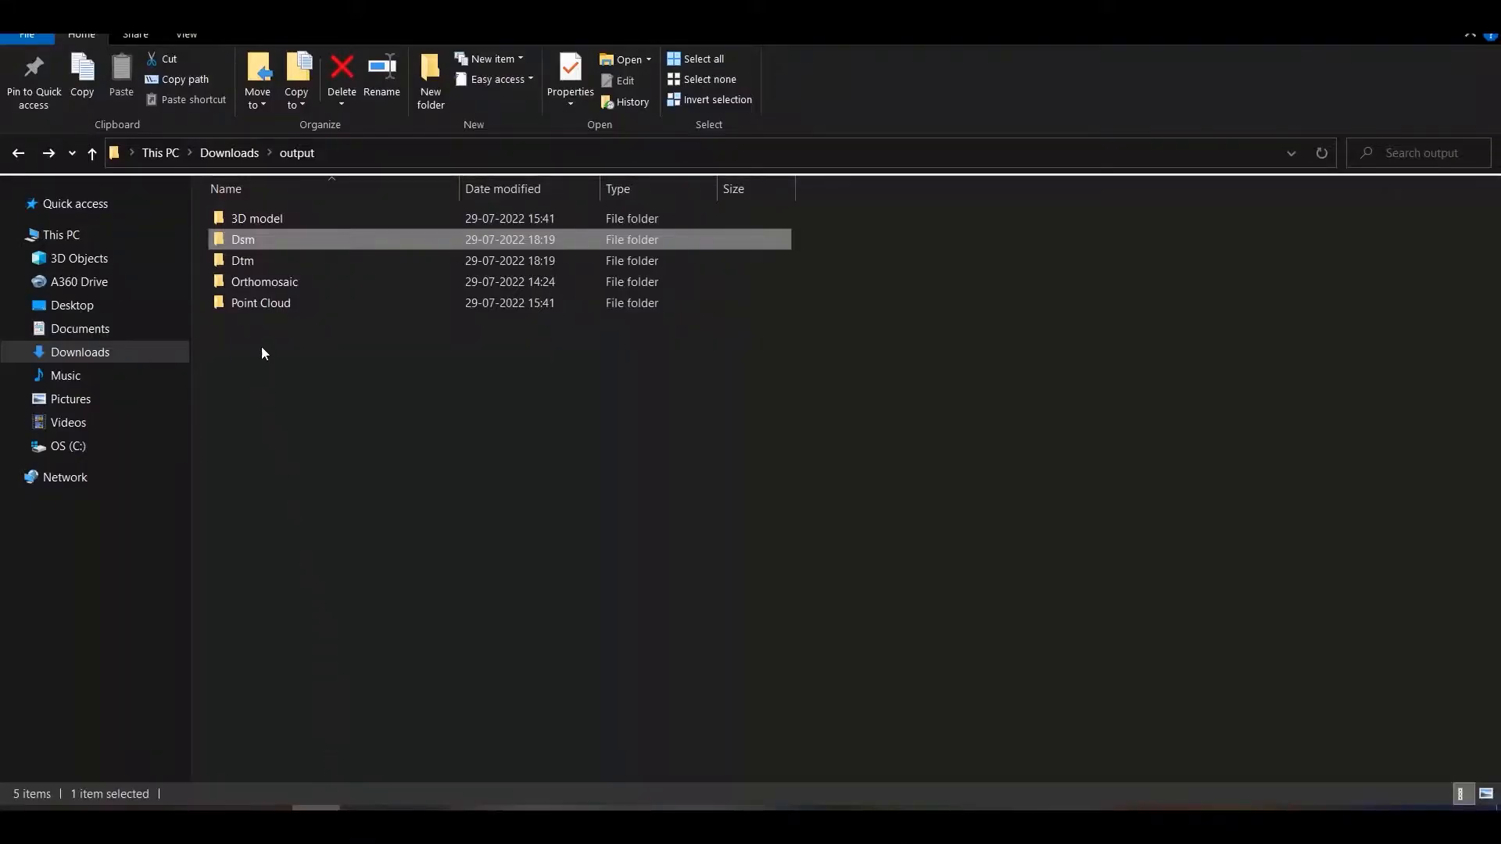
Load the DSM GeoTIFF from the output folder's Dsm > Geotiff subfolder in File Explorer into QGIS.
double_click(307, 238)
double_click(309, 241)
click(263, 269)
drag(263, 269, 110, 516)
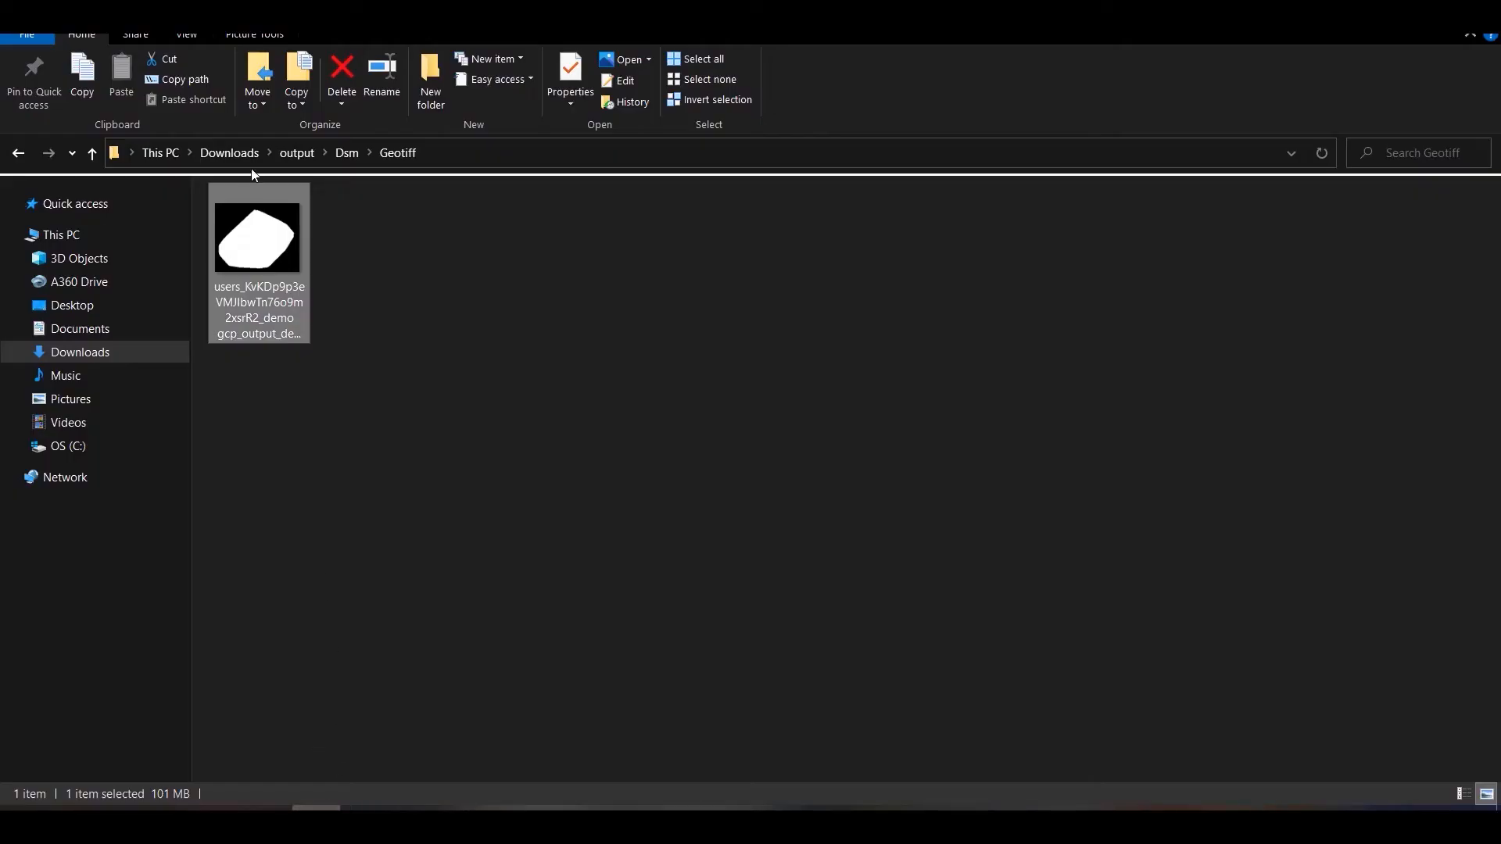
Load the DTM GeoTIFF from the output folder's Dtm subfolder into QGIS, and widen the layer list to show full layer names.
click(18, 153)
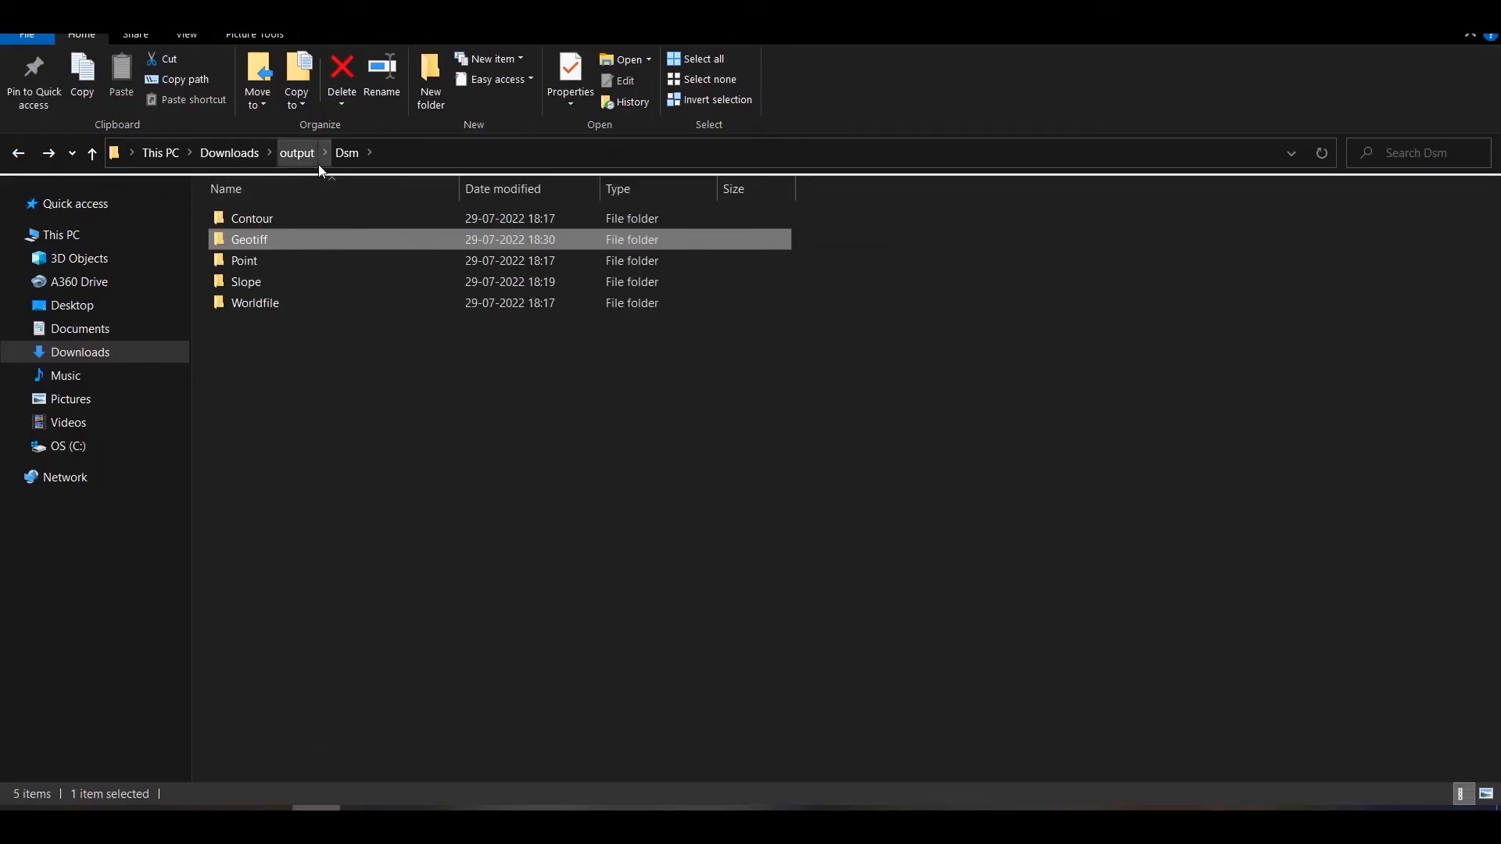
click(18, 152)
double_click(283, 254)
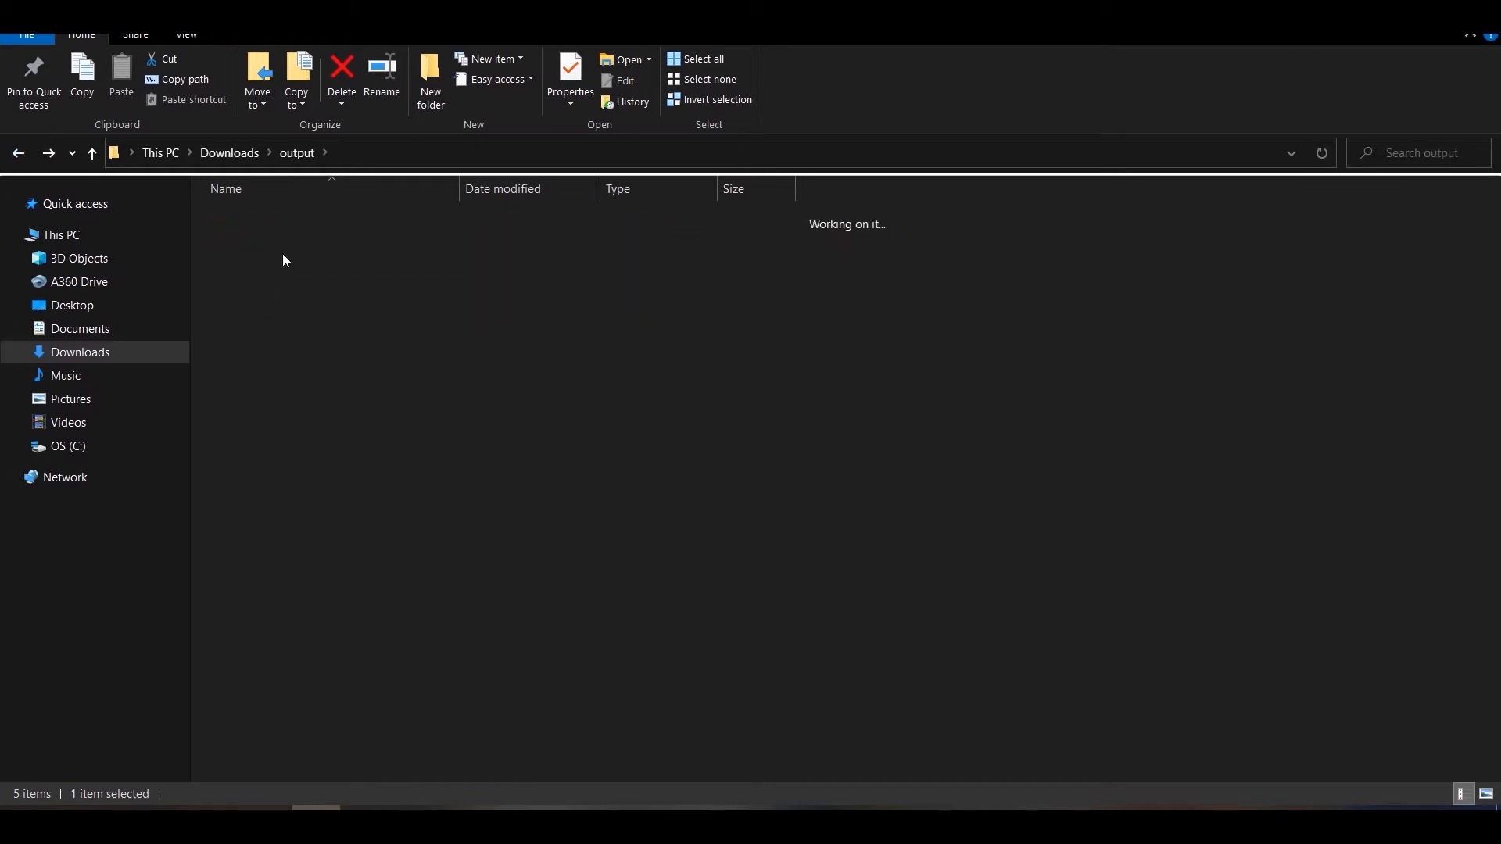
double_click(305, 247)
drag(267, 284, 106, 605)
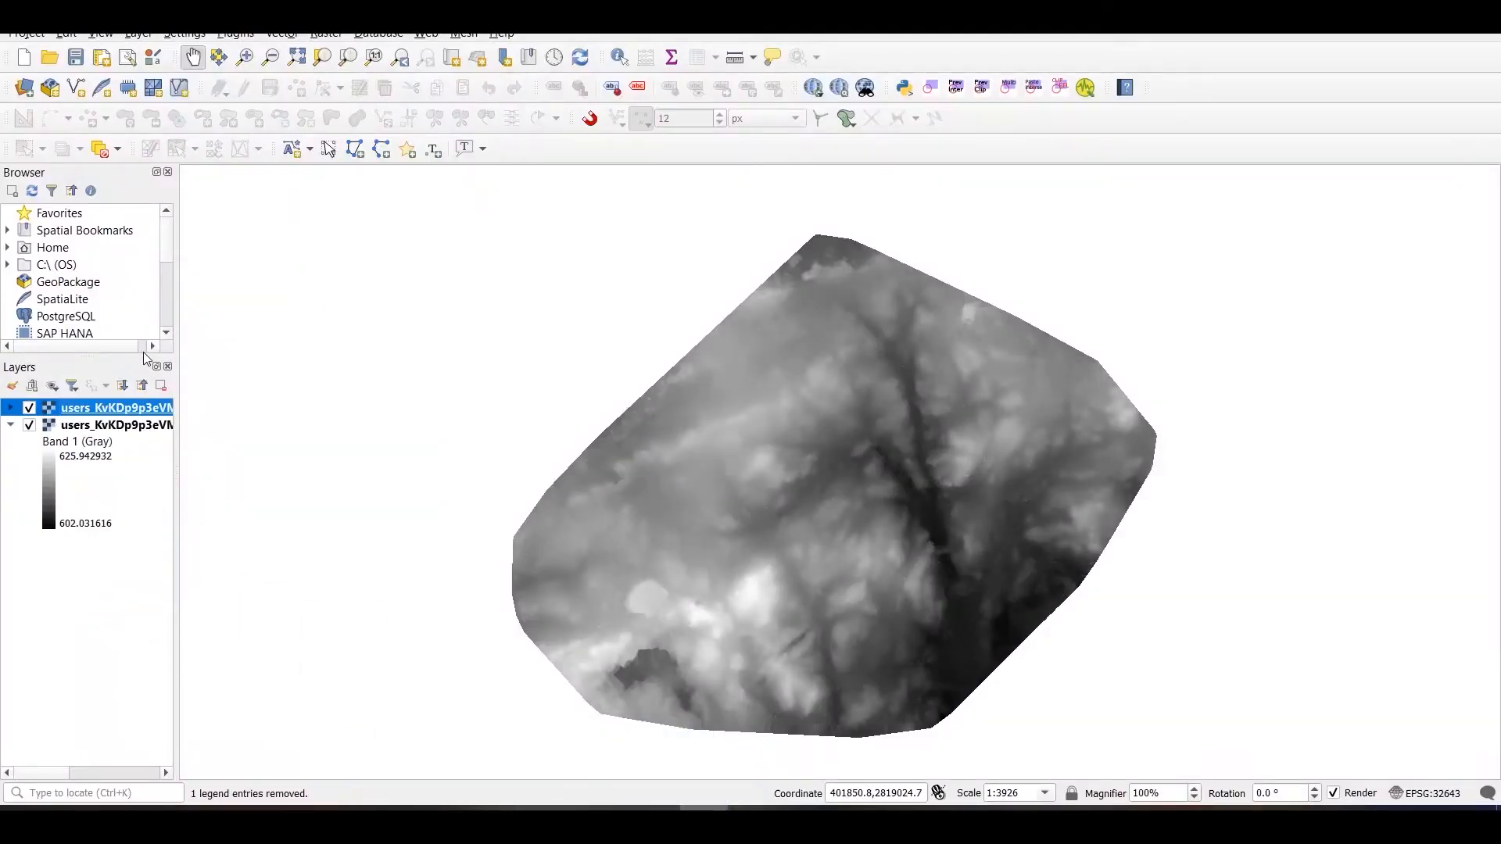
drag(178, 454, 491, 495)
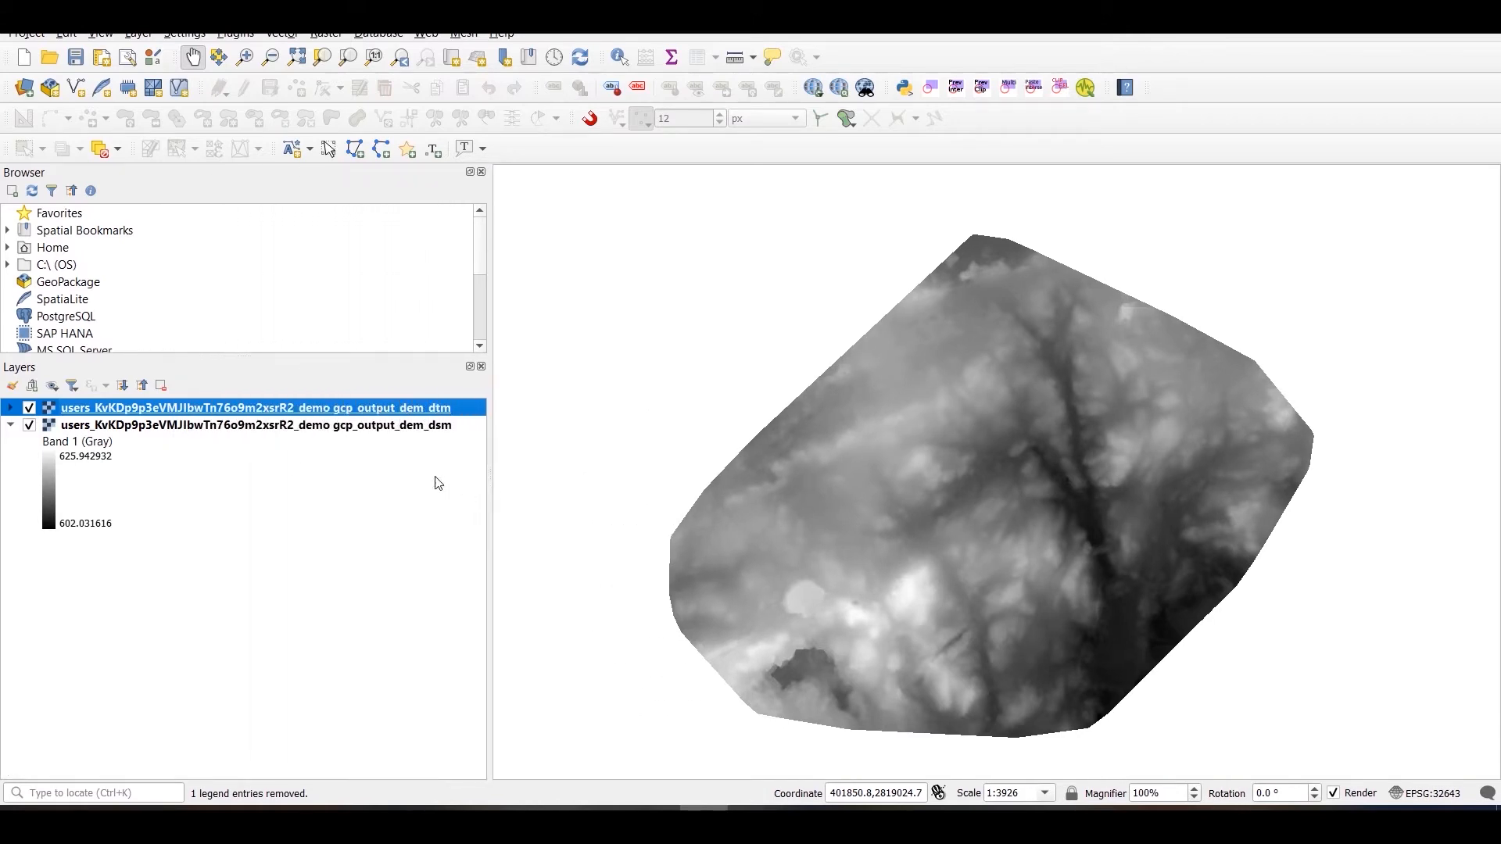
Hide the DTM layer and examine the raised surface features in the DSM layer up close.
click(29, 427)
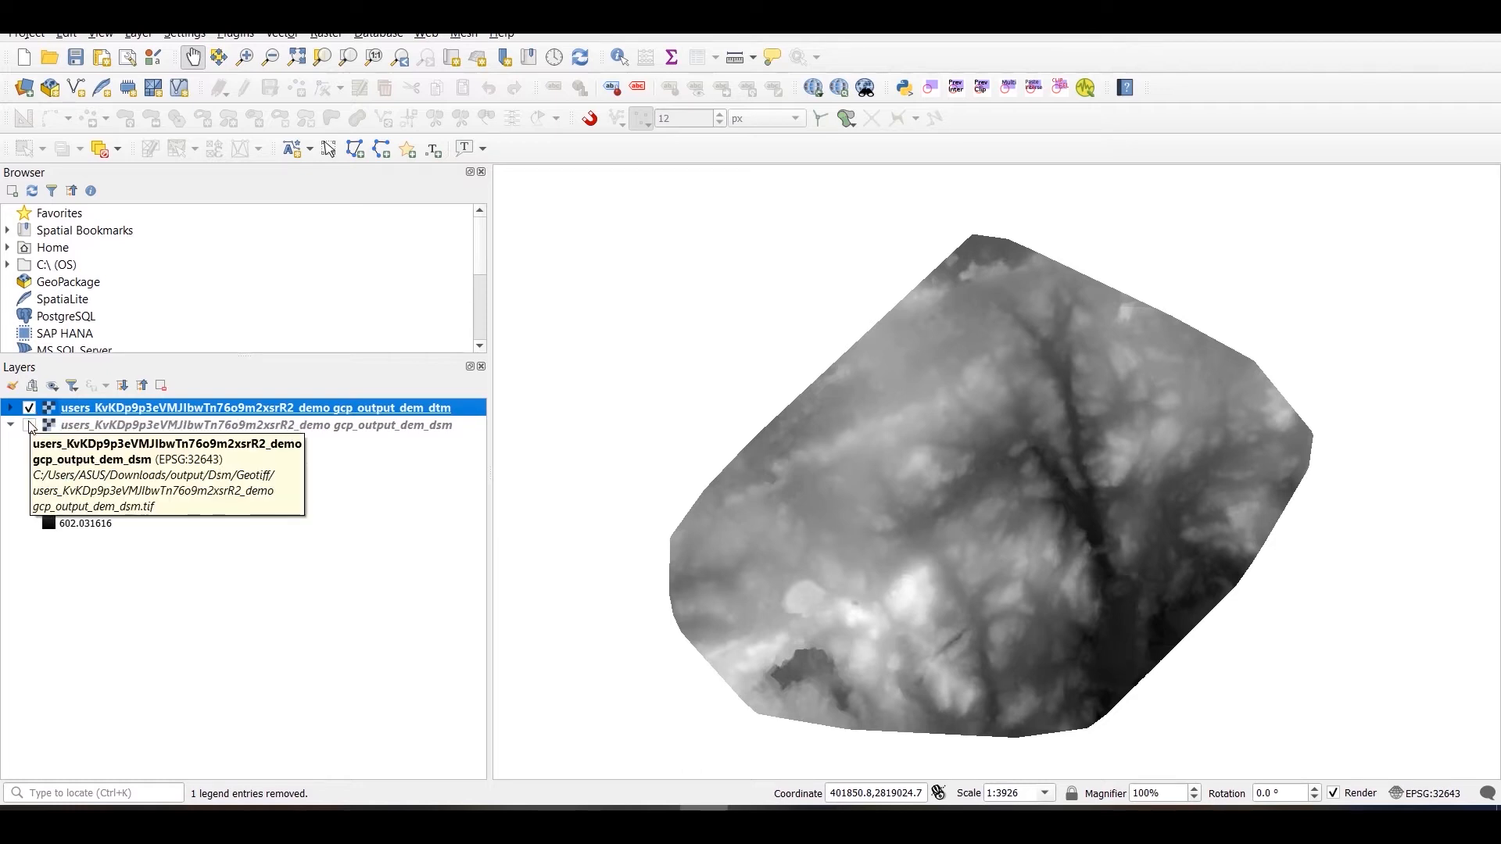
click(30, 424)
click(30, 408)
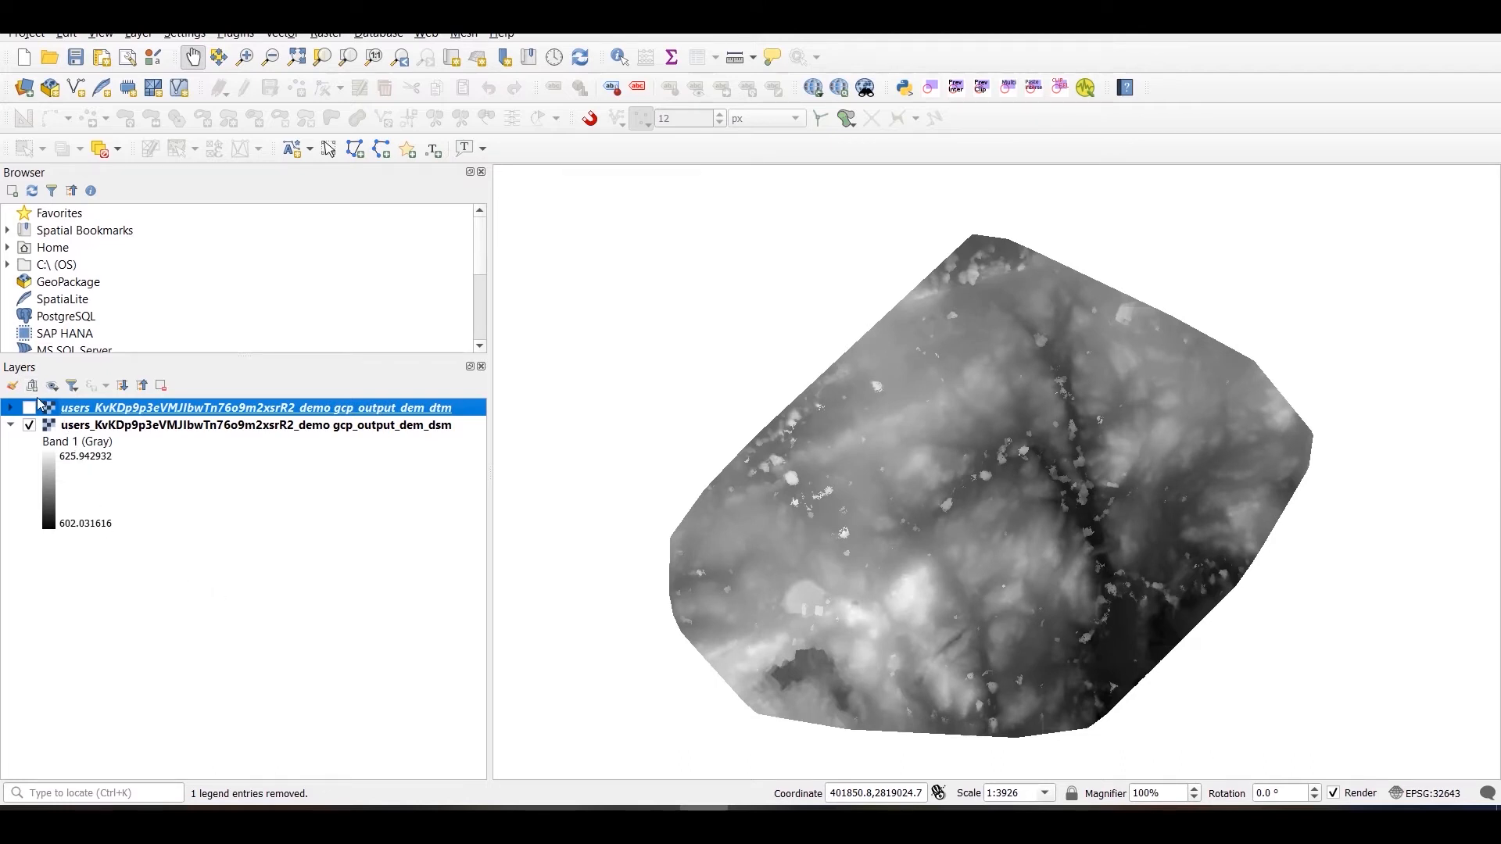
scroll(1043, 497, up, 2)
drag(1180, 479, 1010, 550)
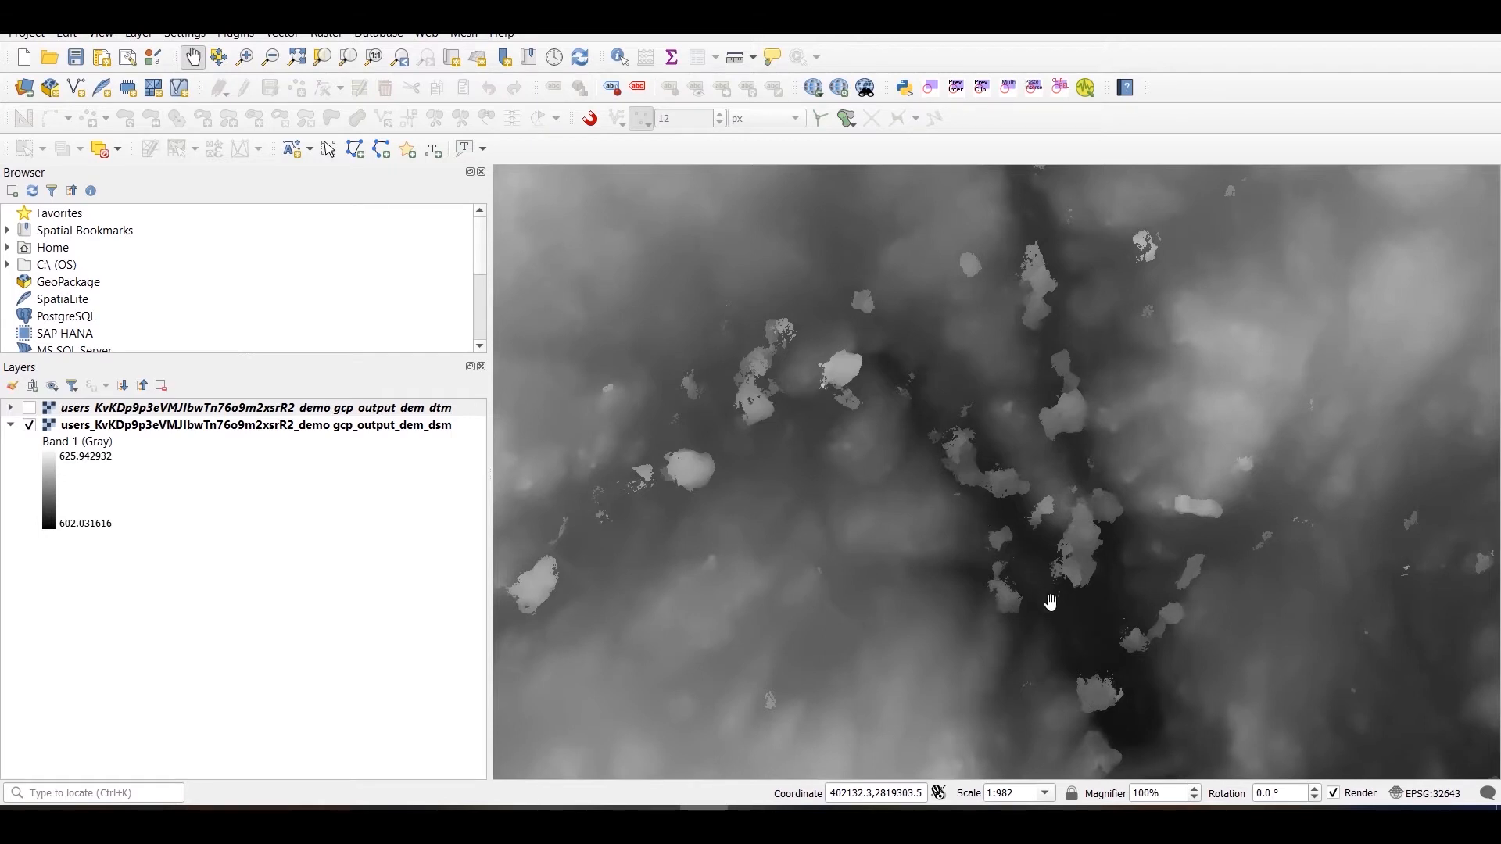
drag(1093, 679, 1146, 456)
scroll(1146, 456, down, 2)
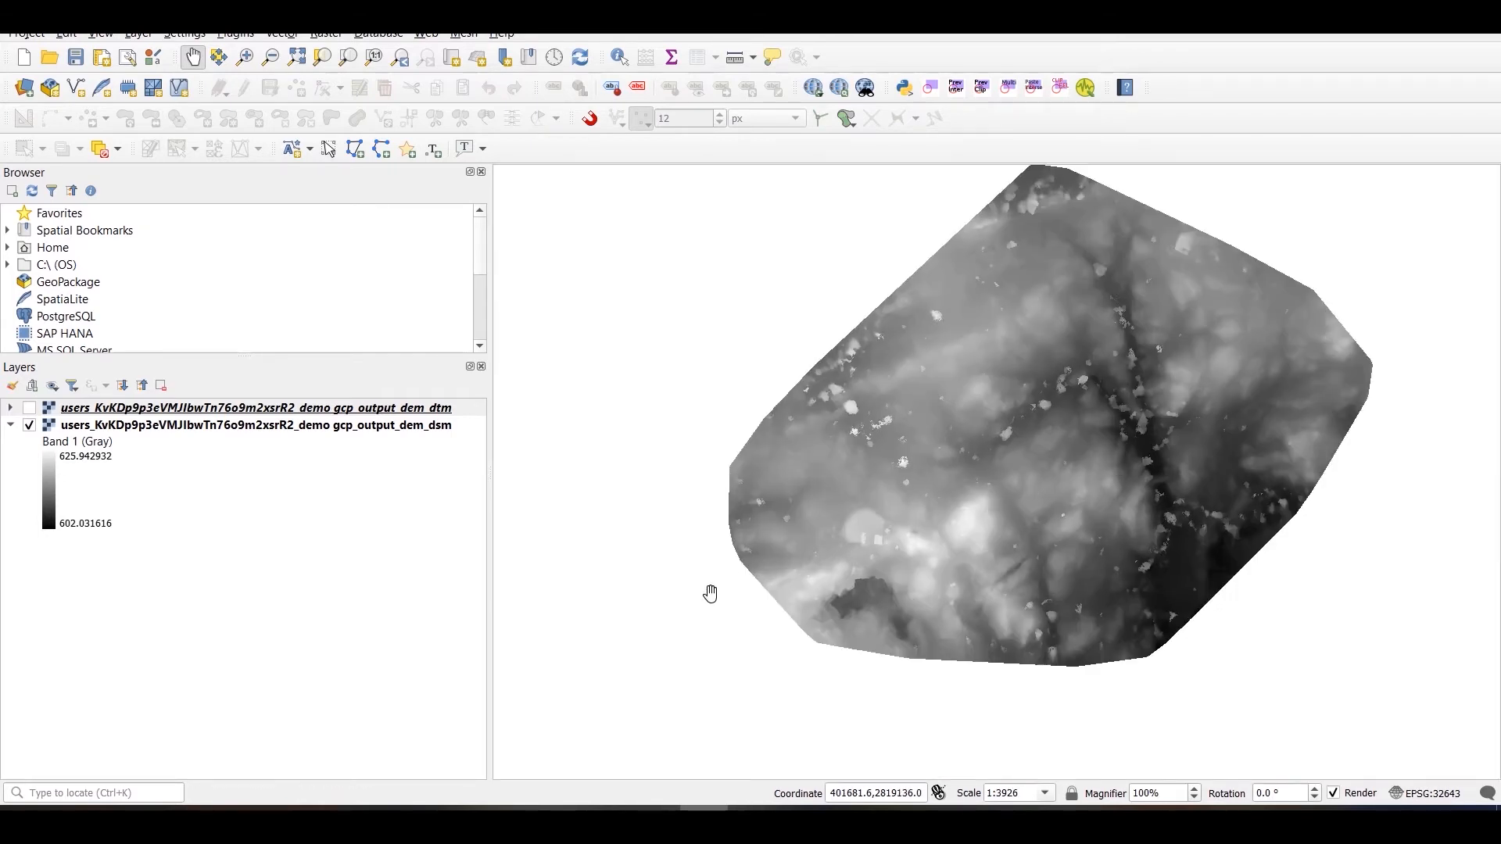
Hide the DSM layer, show the DTM layer, and examine its bare terrain across the site.
click(29, 423)
click(29, 425)
click(29, 407)
drag(1133, 384, 916, 624)
scroll(939, 614, up, 1)
drag(693, 475, 868, 489)
drag(727, 430, 793, 328)
drag(852, 535, 801, 427)
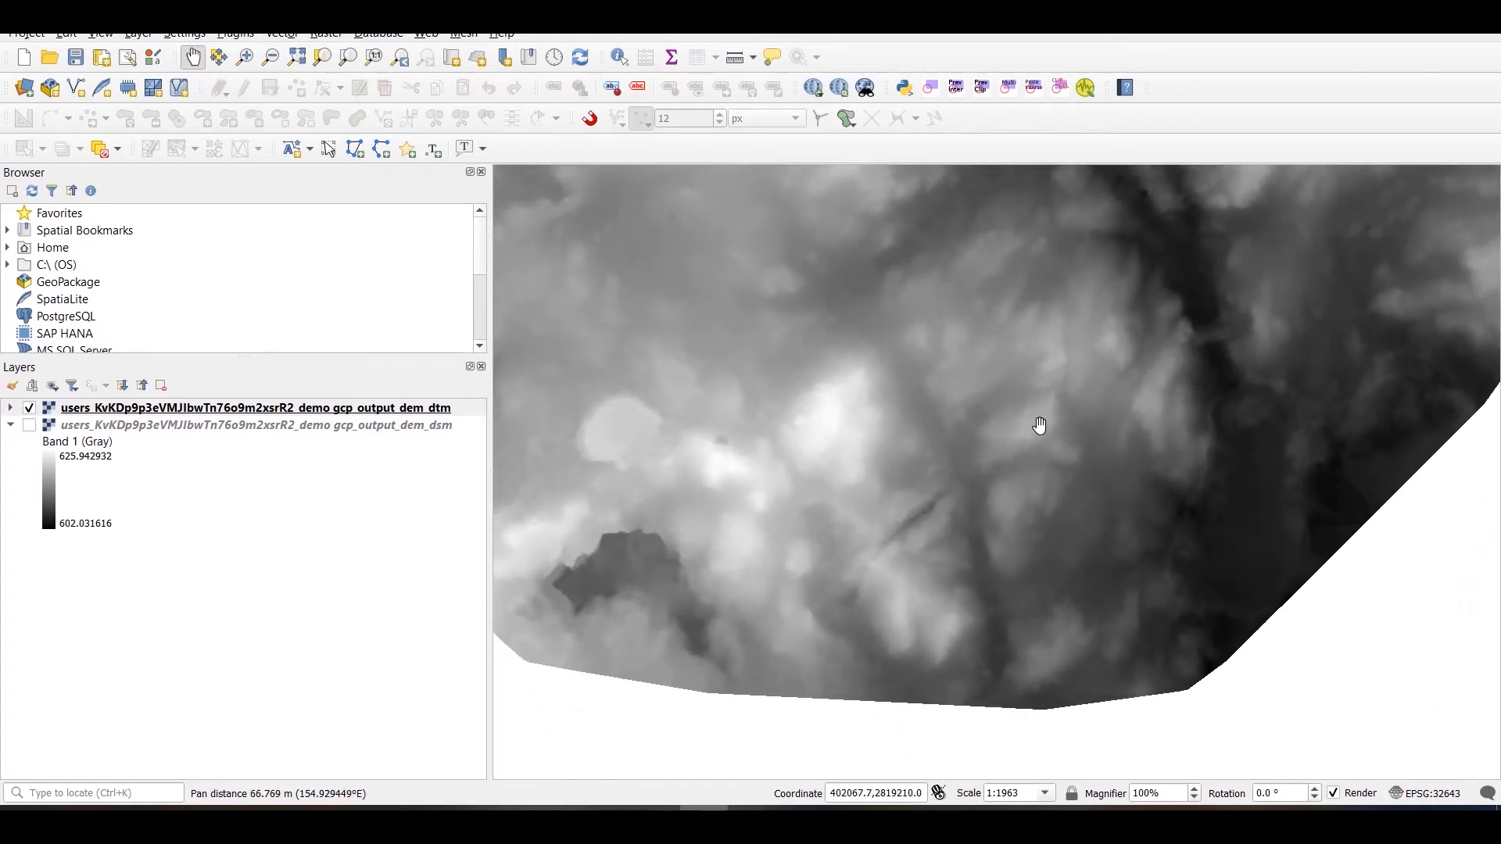
drag(1039, 426, 935, 519)
drag(1236, 402, 1198, 531)
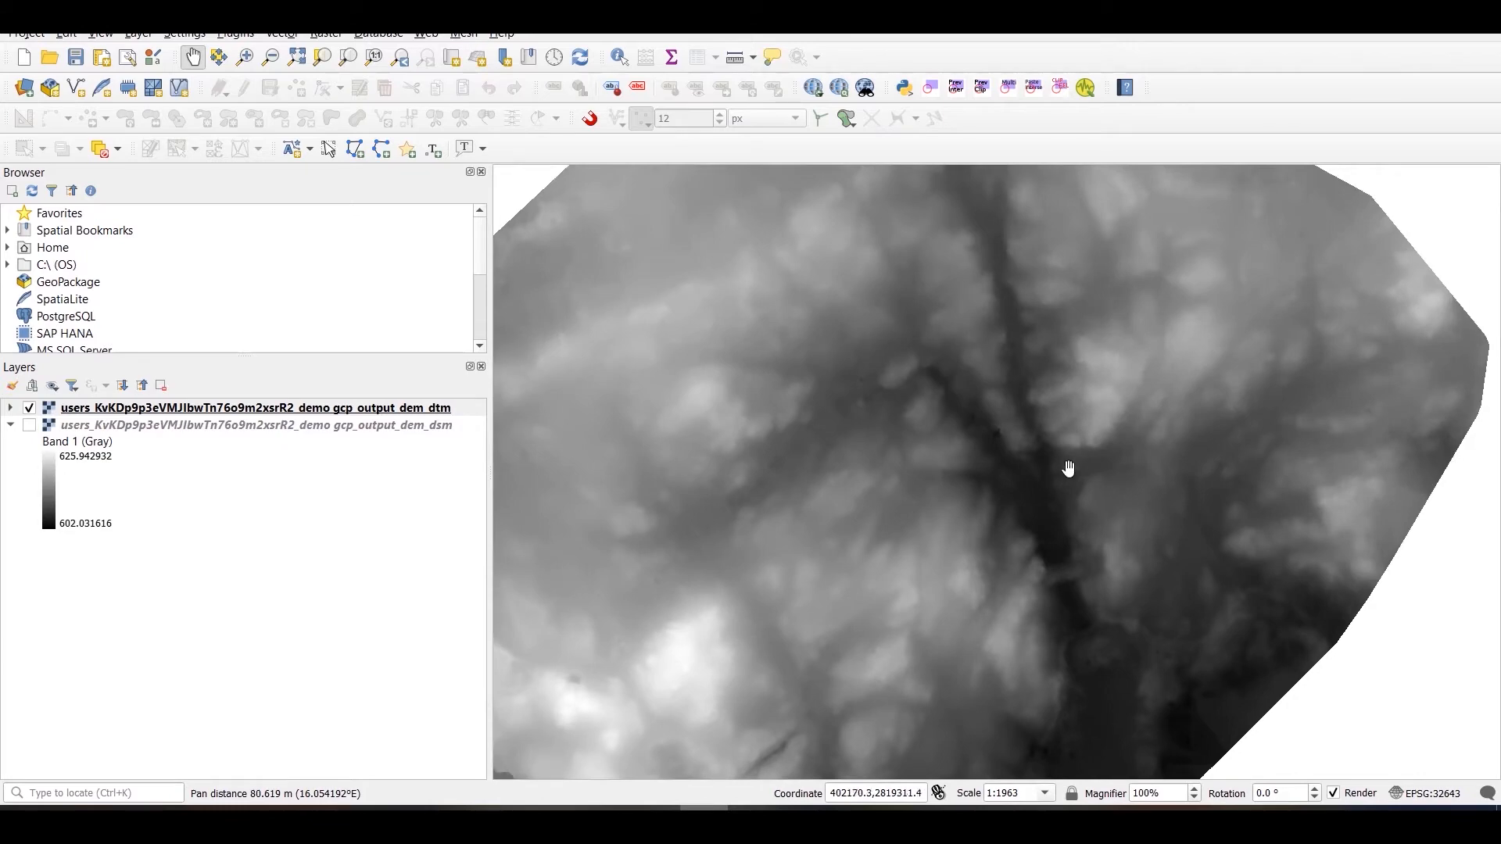
scroll(1058, 466, down, 1)
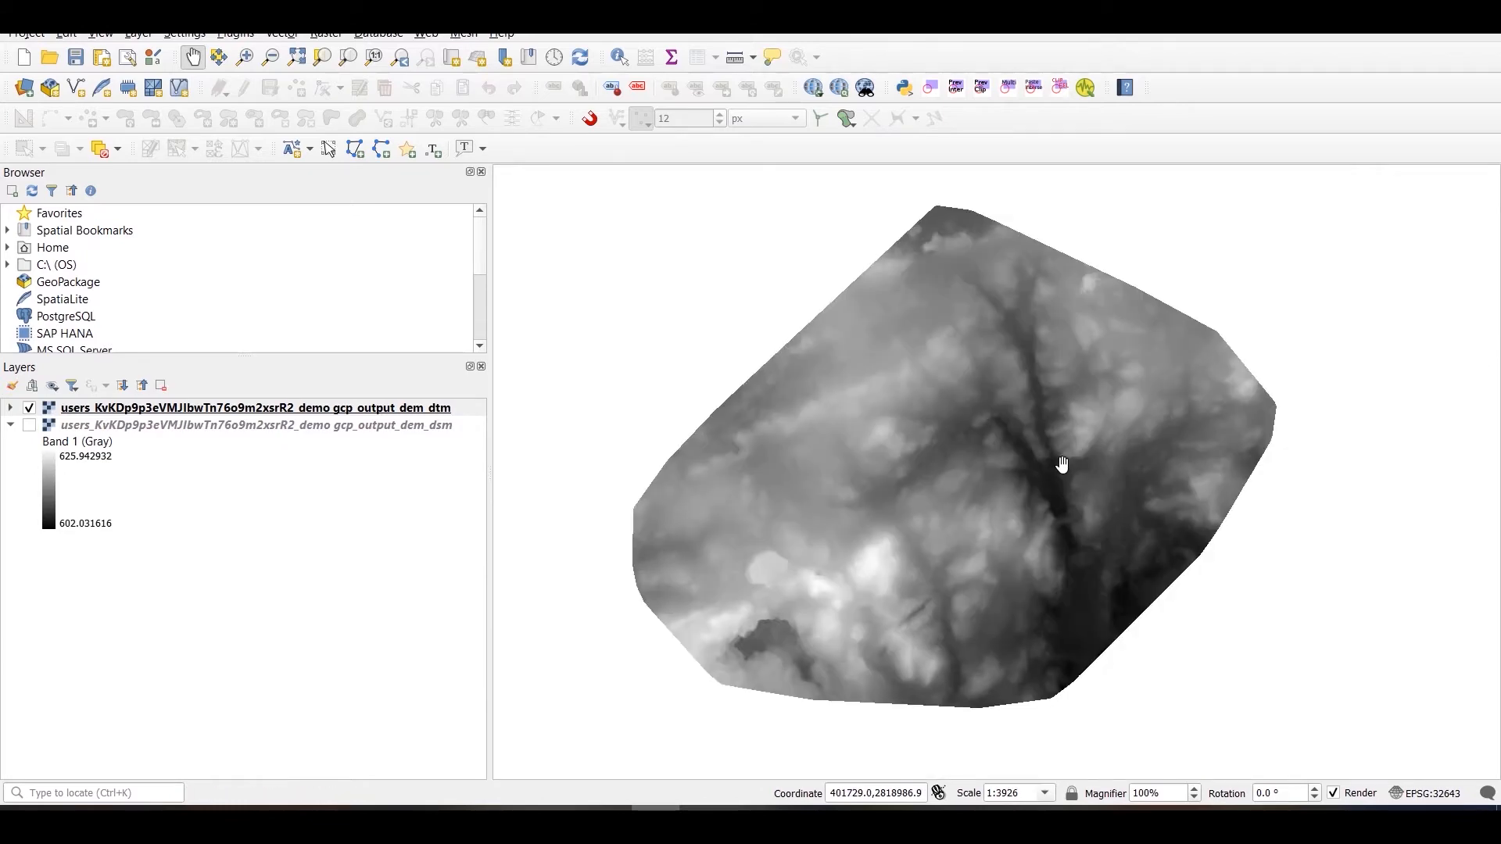
Switch to Surveyaan and choose WORLD FILE as the export format for the Digital Surface Model.
click(365, 811)
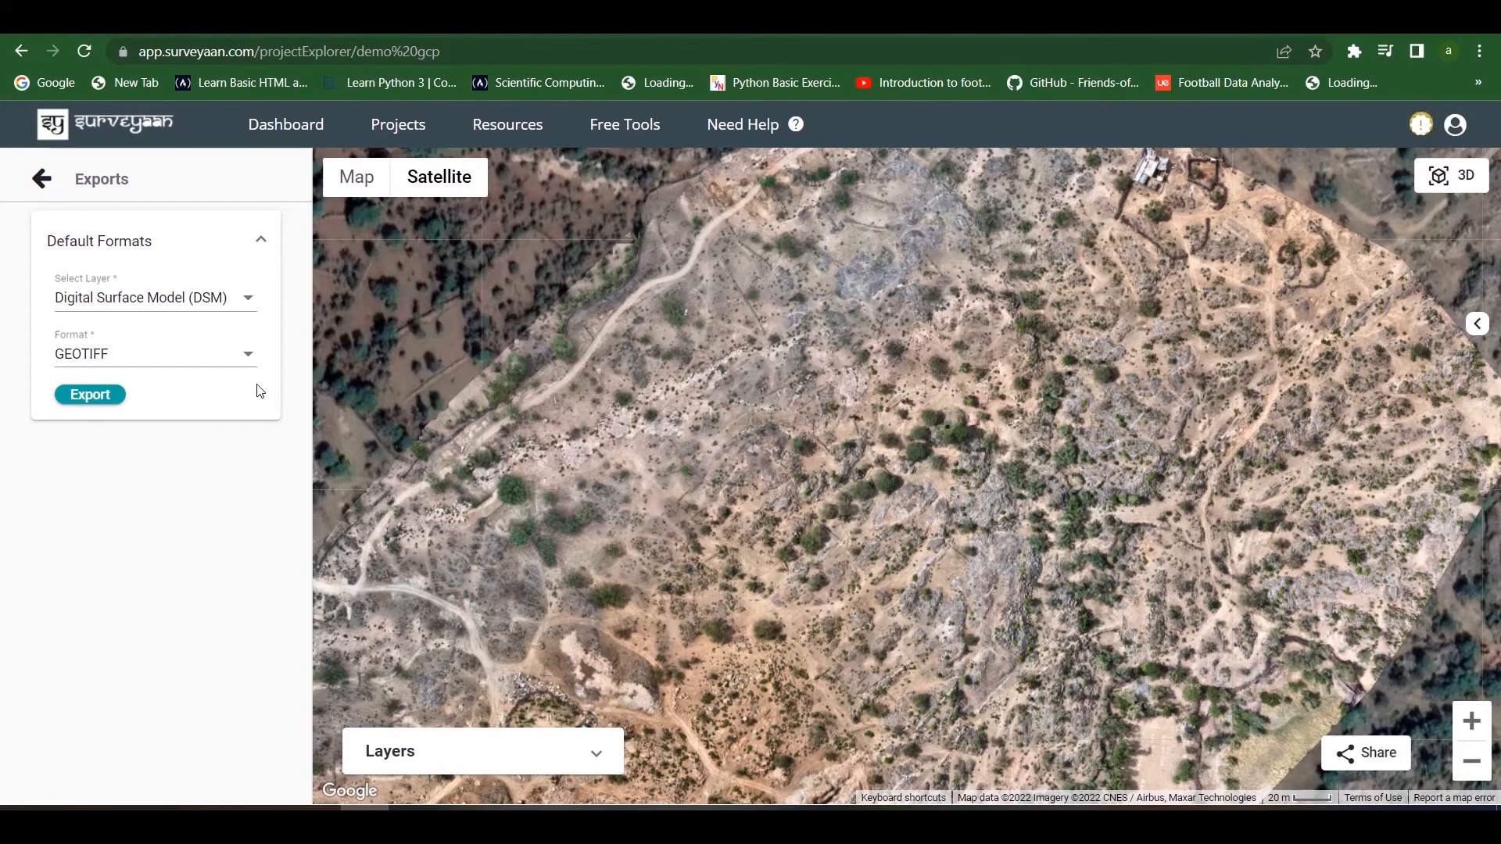
click(250, 372)
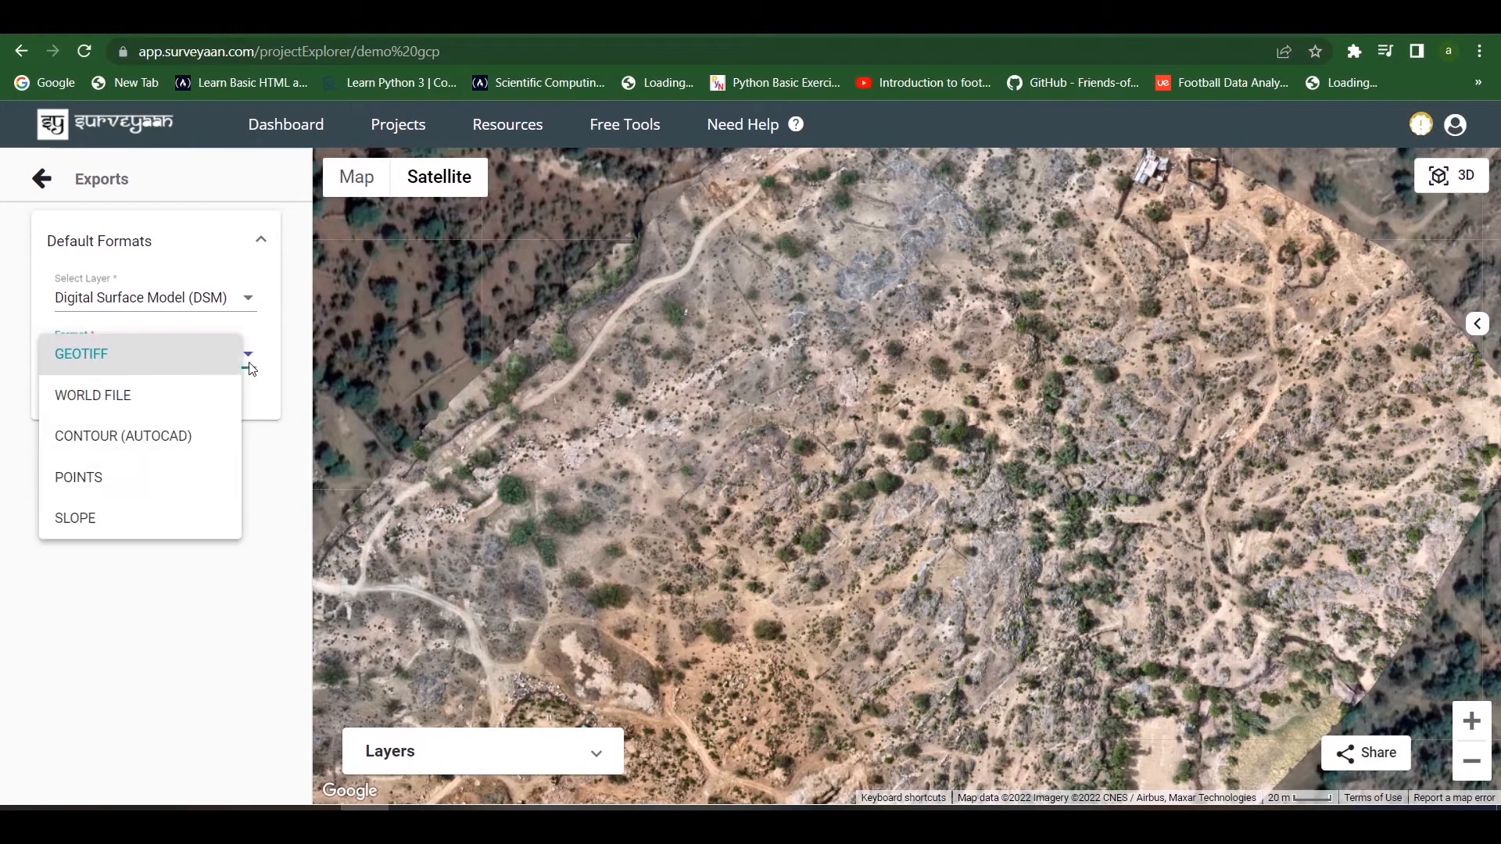
click(222, 397)
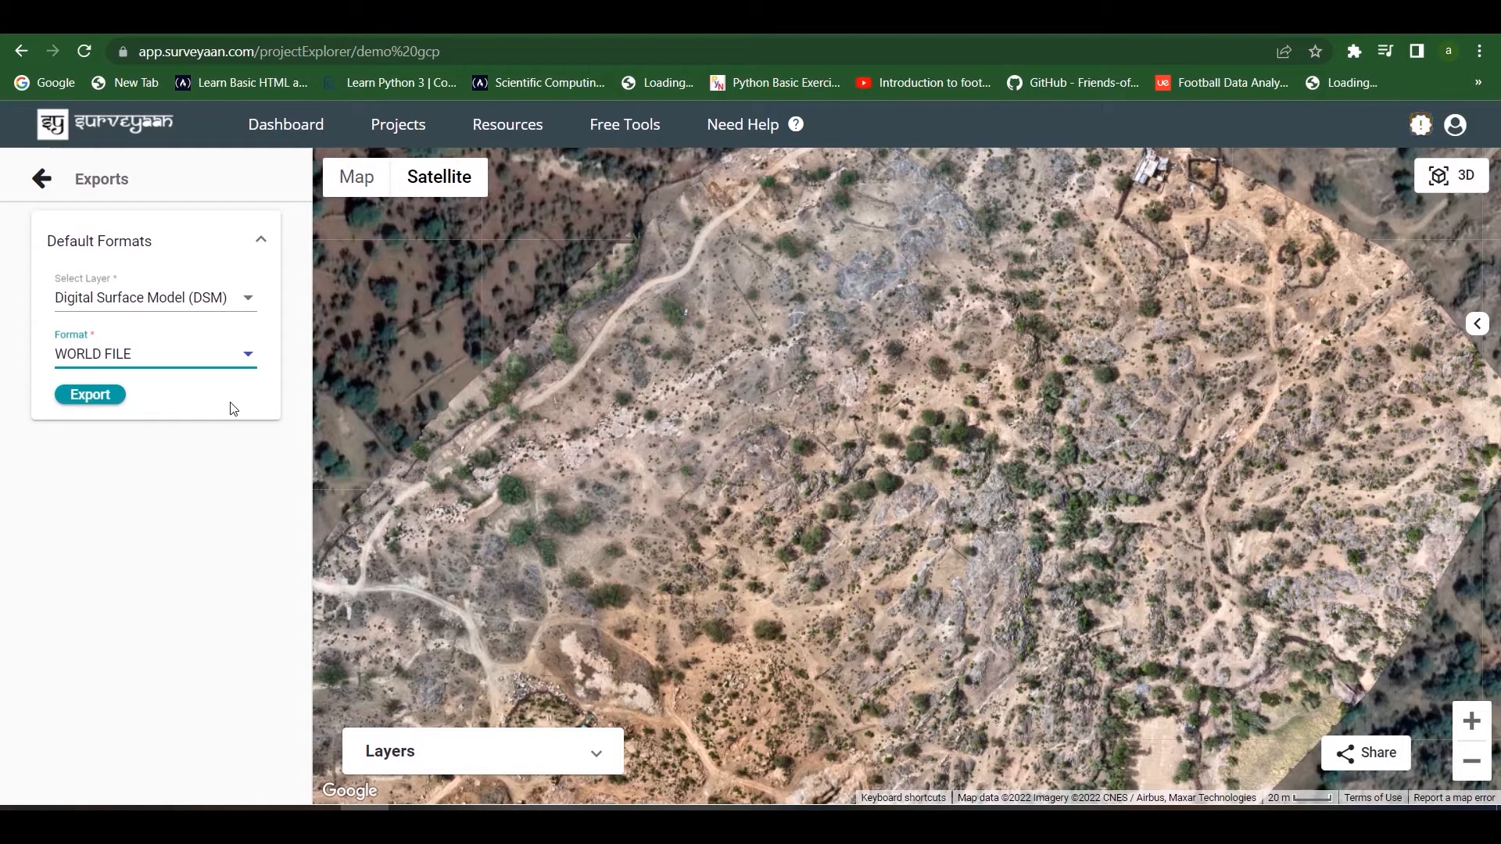
Export the Digital Surface Model as CONTOUR (AUTOCAD) with an interval of 1 meter and an area to filter of 30 meters.
click(244, 347)
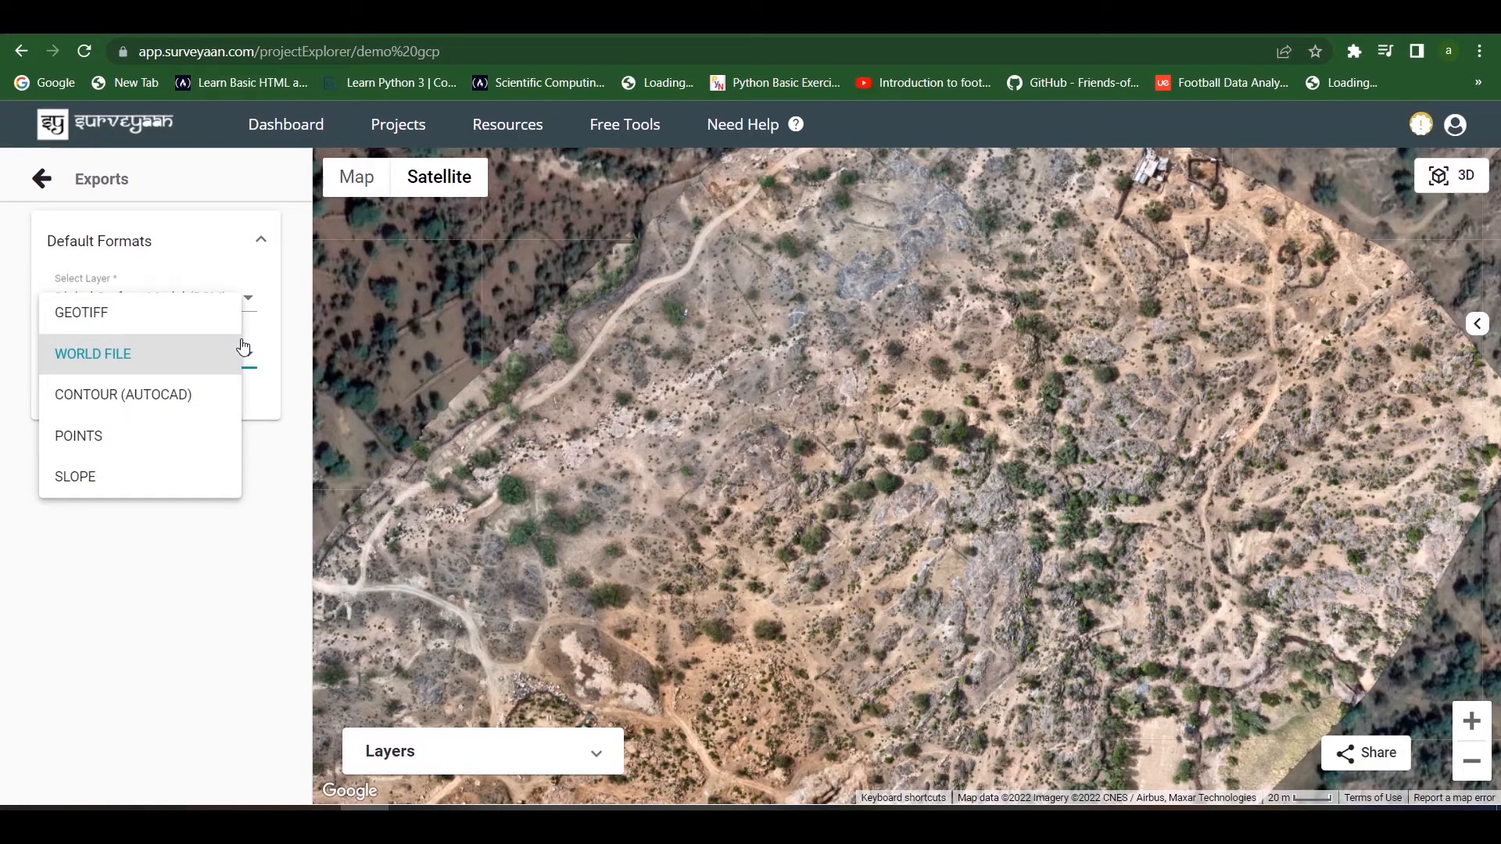
click(203, 392)
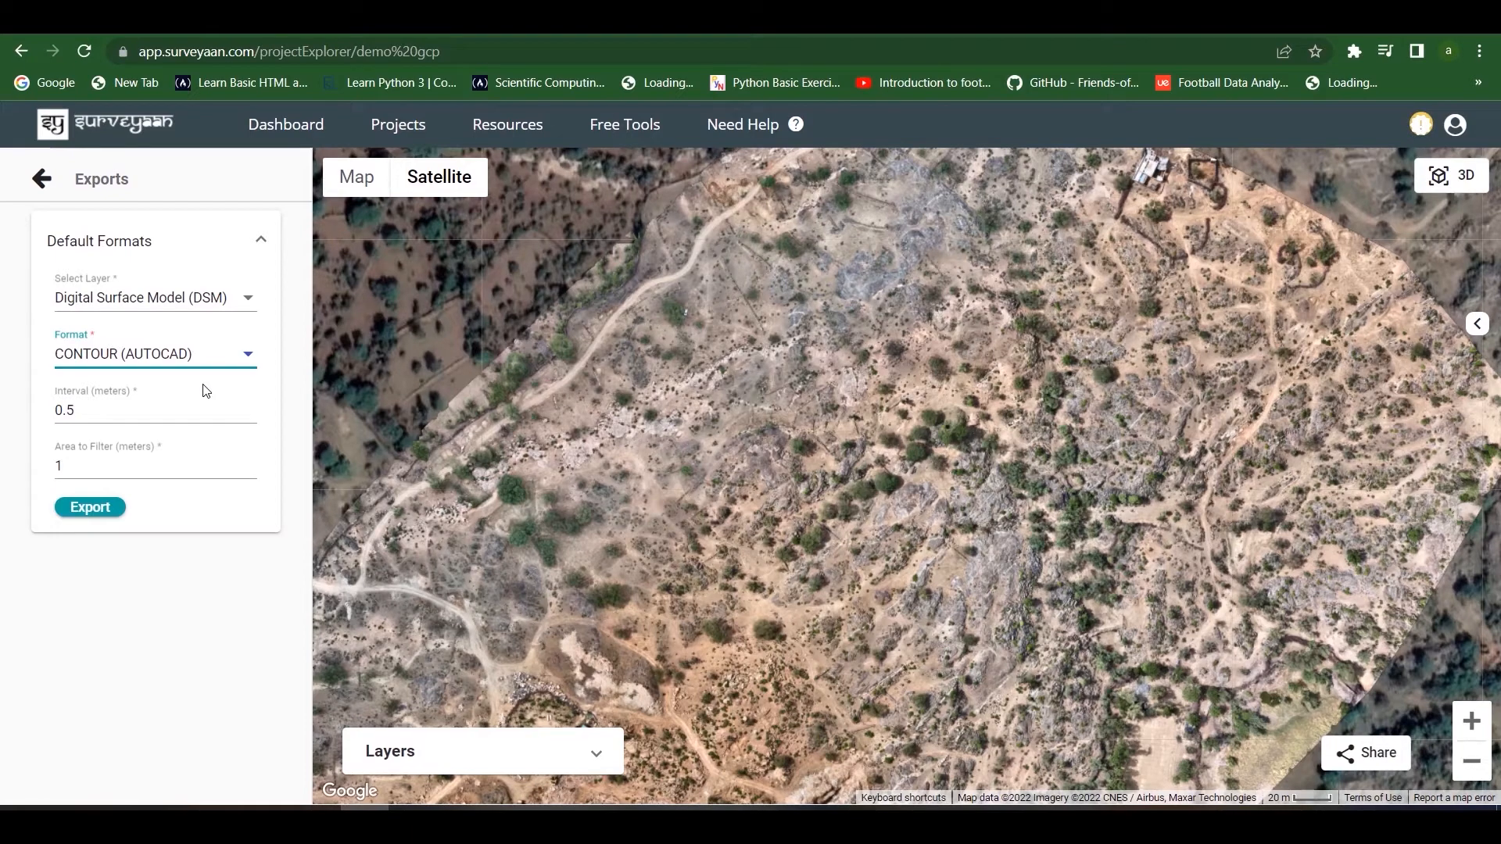
drag(156, 410, 45, 411)
text(1)
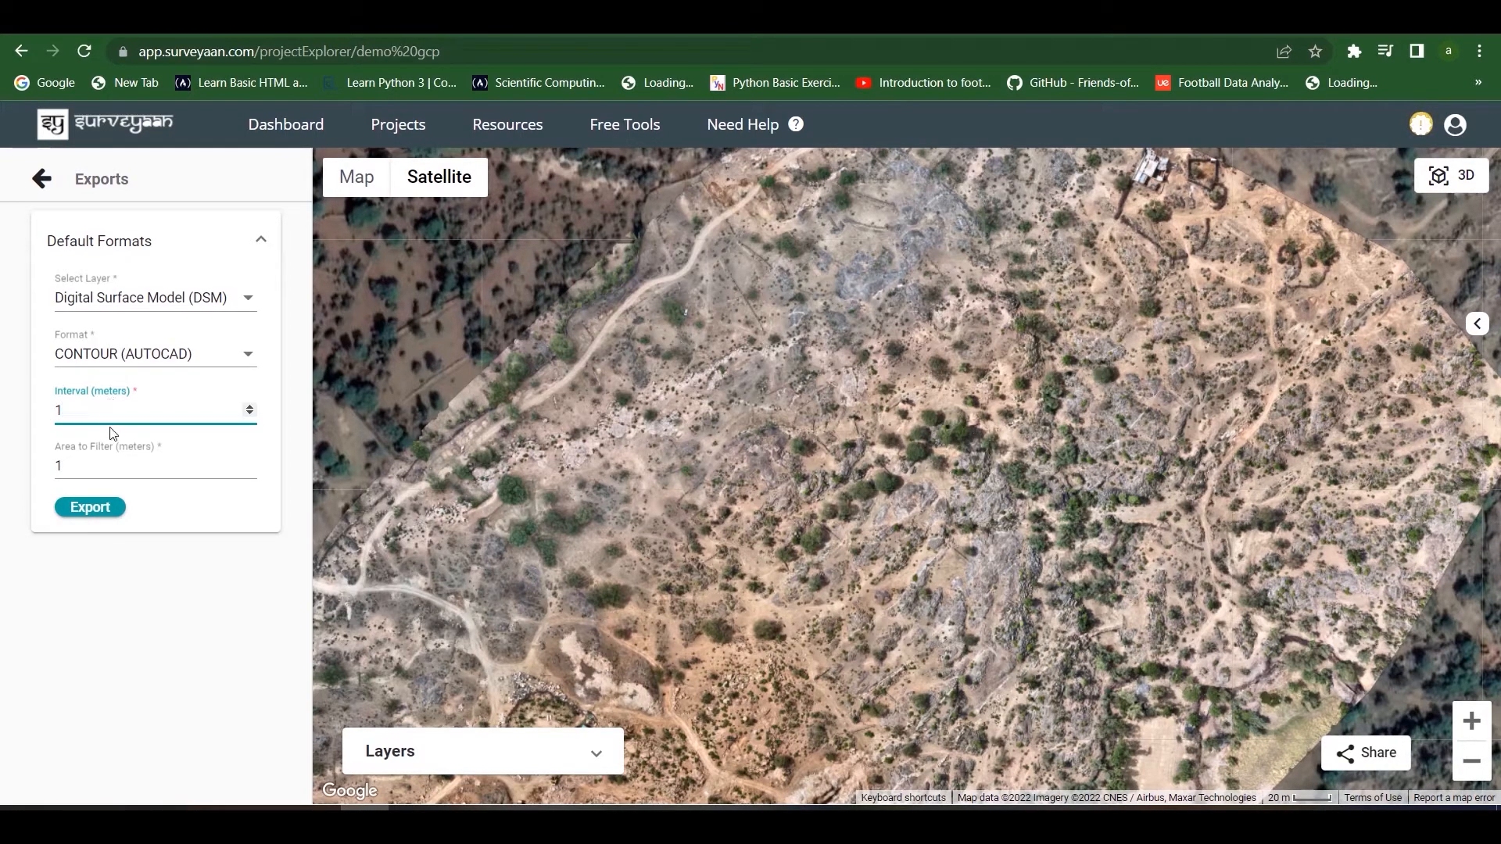
drag(106, 459, 47, 463)
text(30)
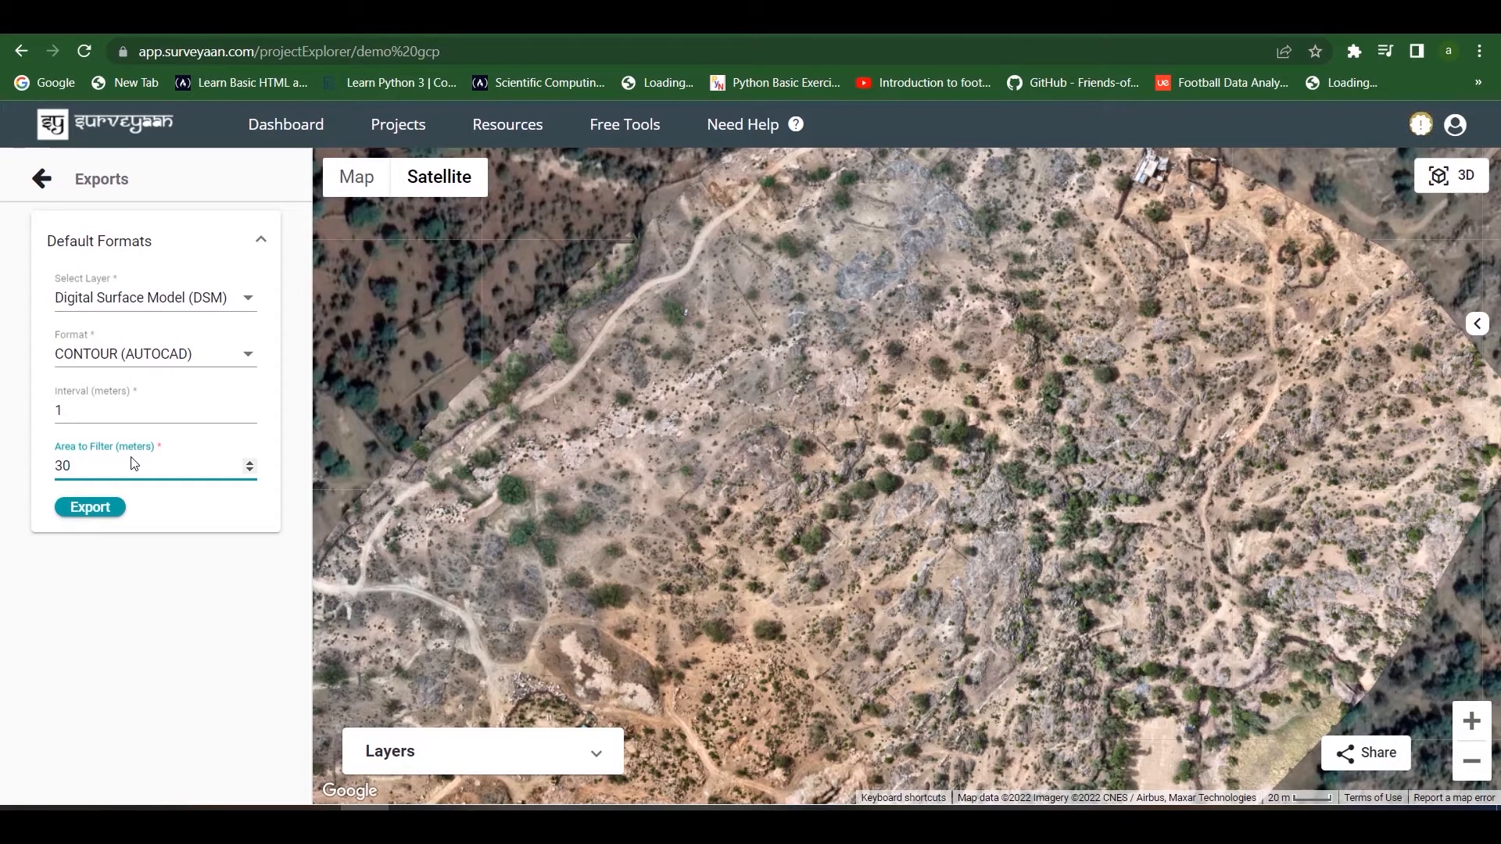
click(101, 510)
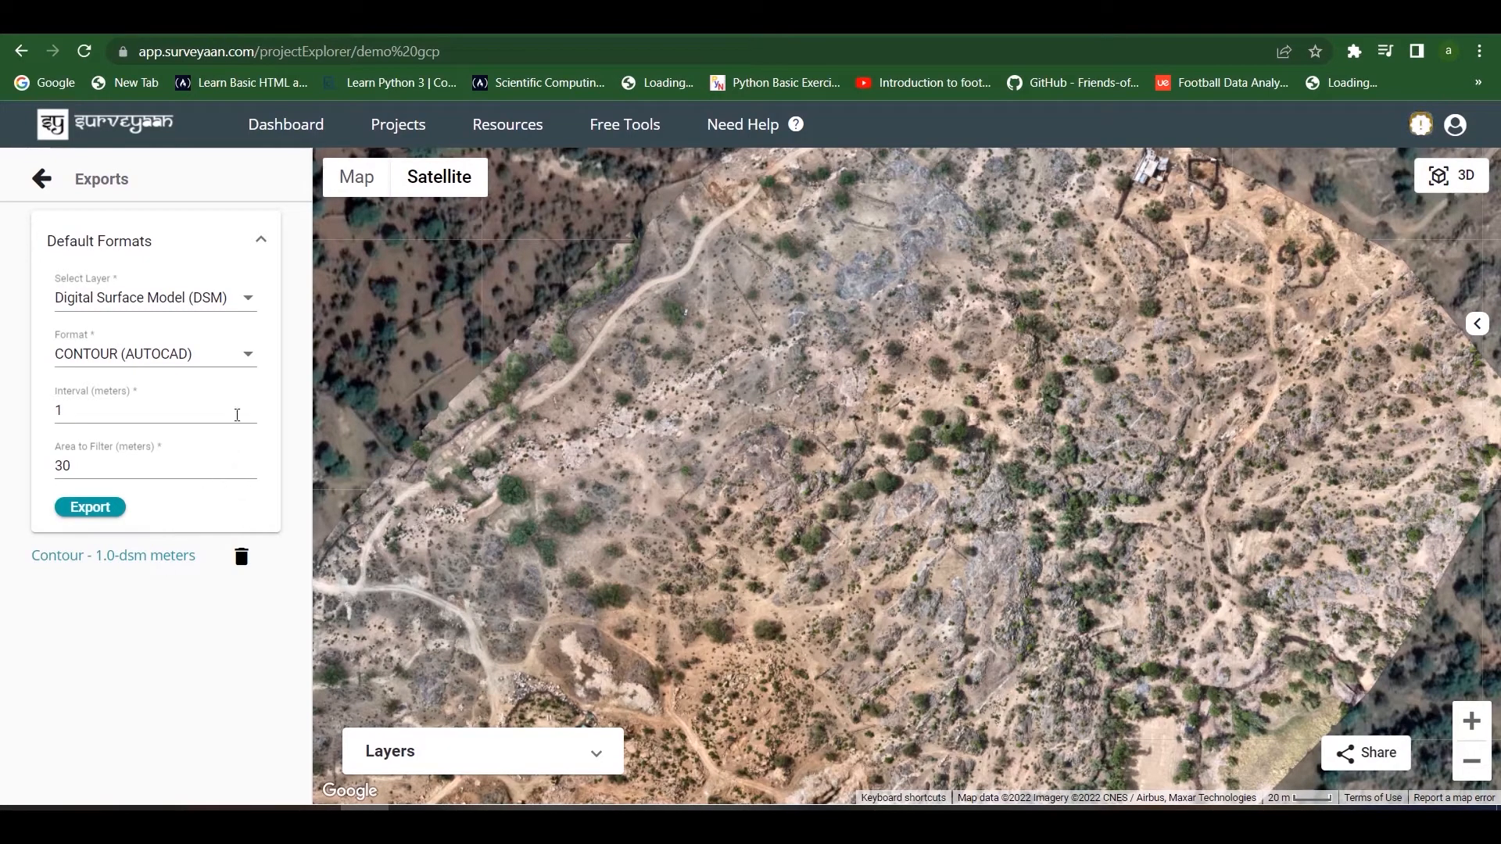
Export the Digital Surface Model in POINTS format with an interval of 10 meters.
click(243, 356)
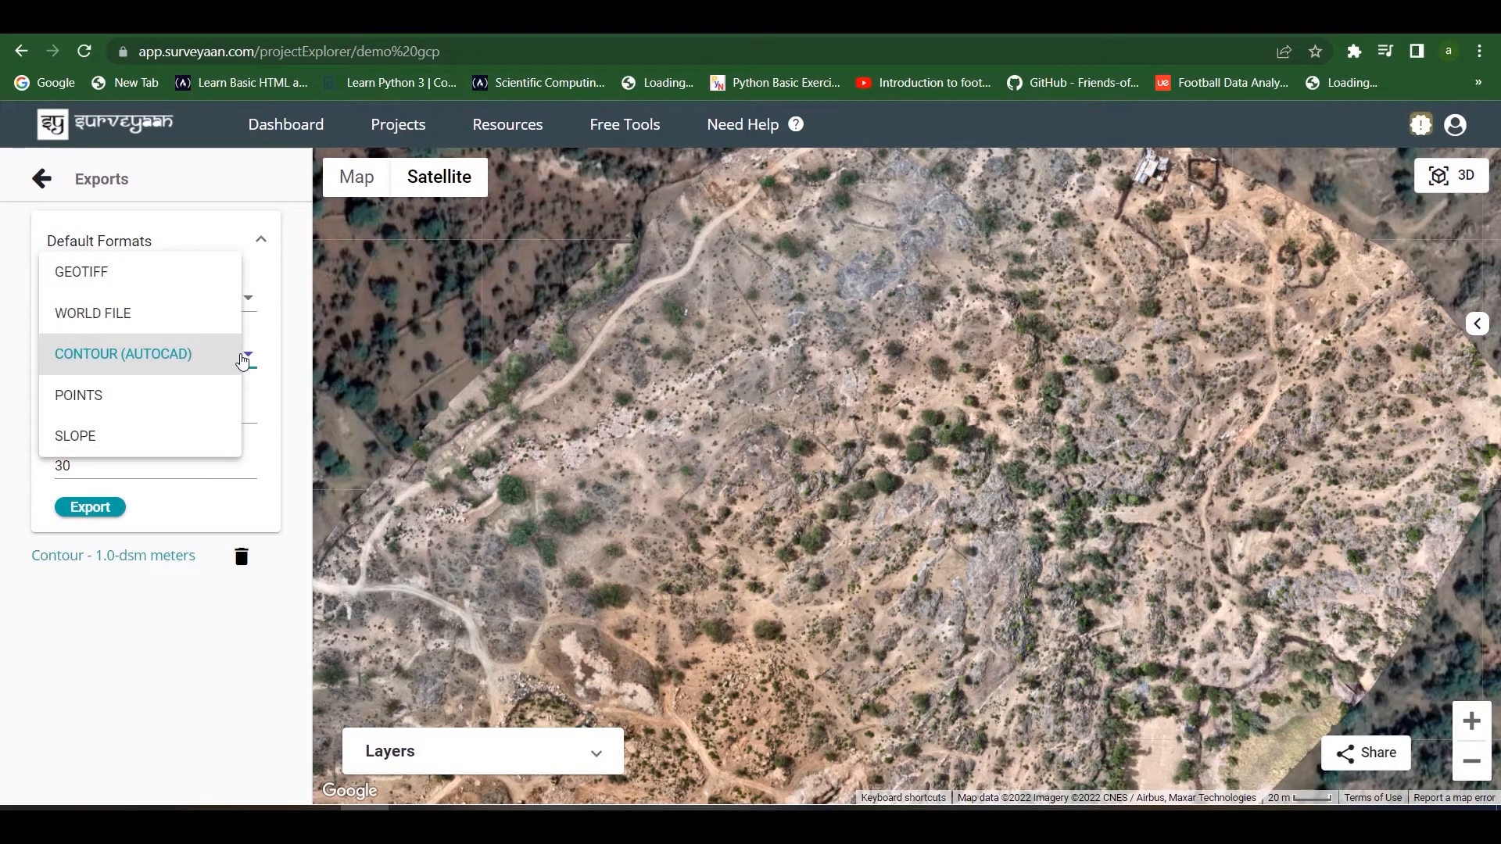
click(208, 396)
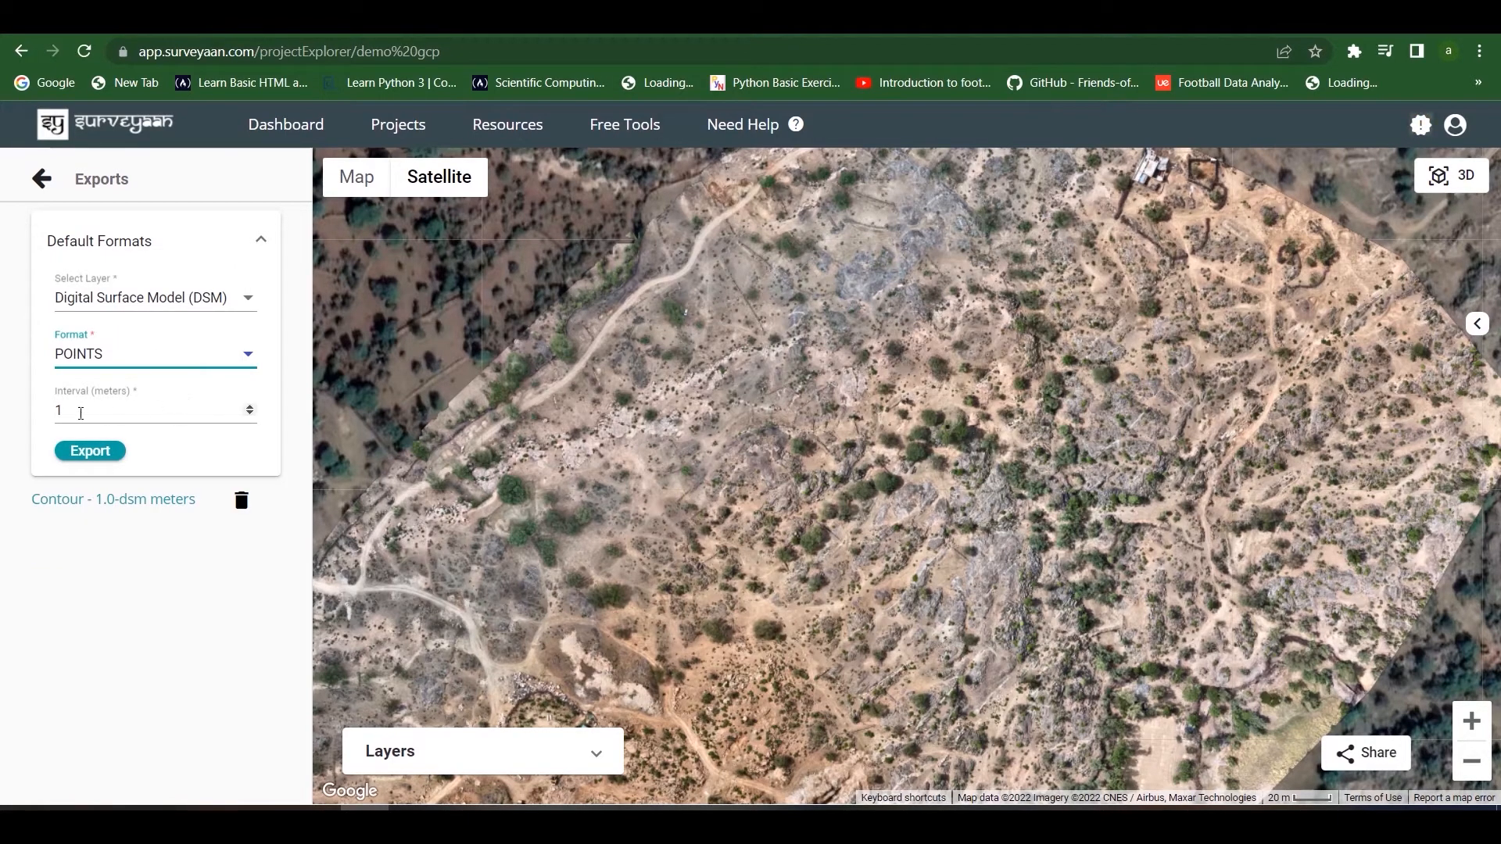
drag(76, 411, 36, 421)
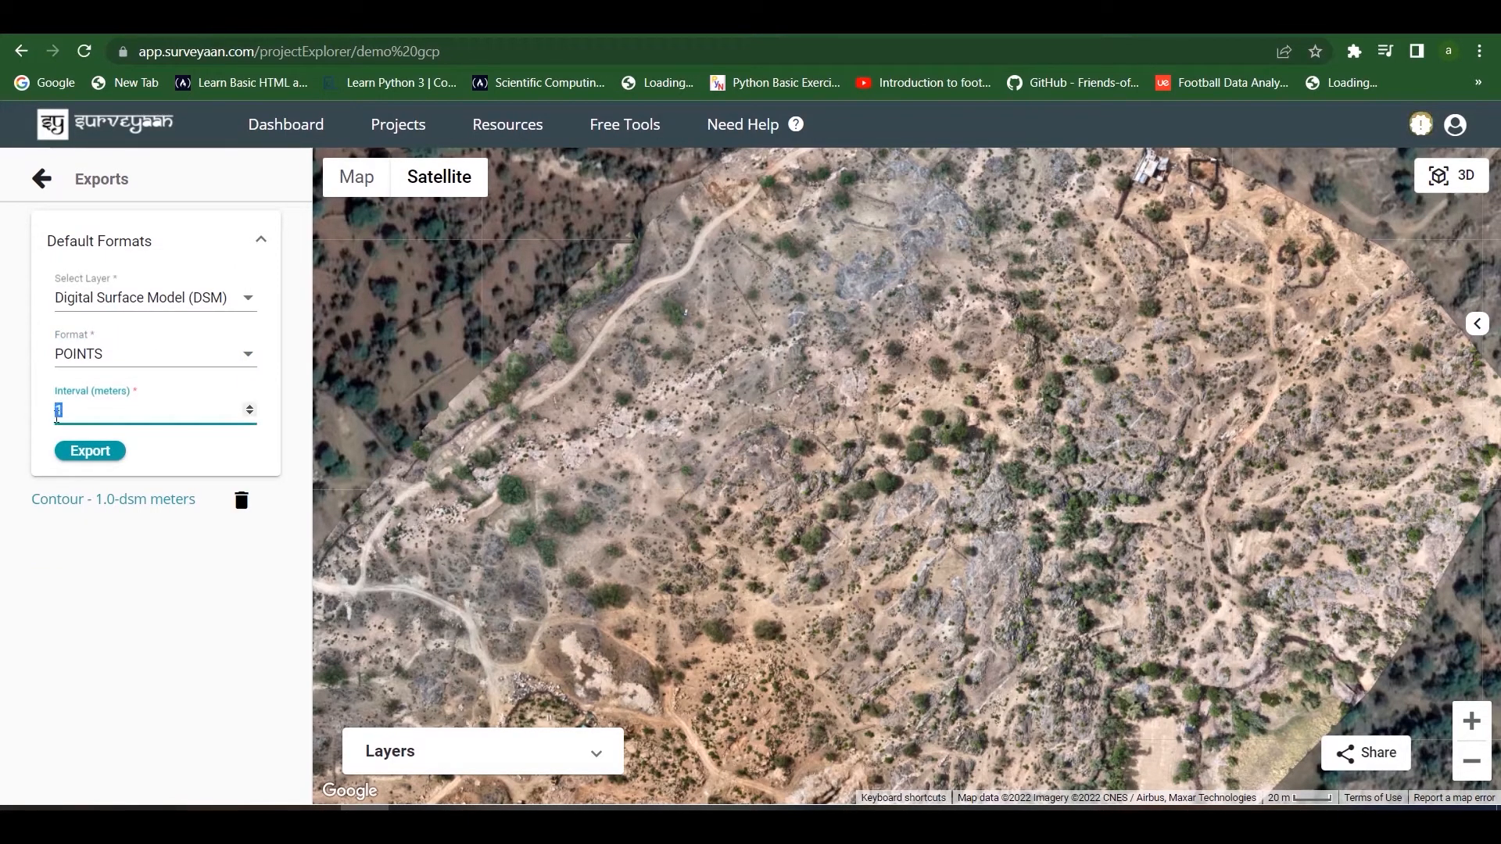
text(10)
click(148, 439)
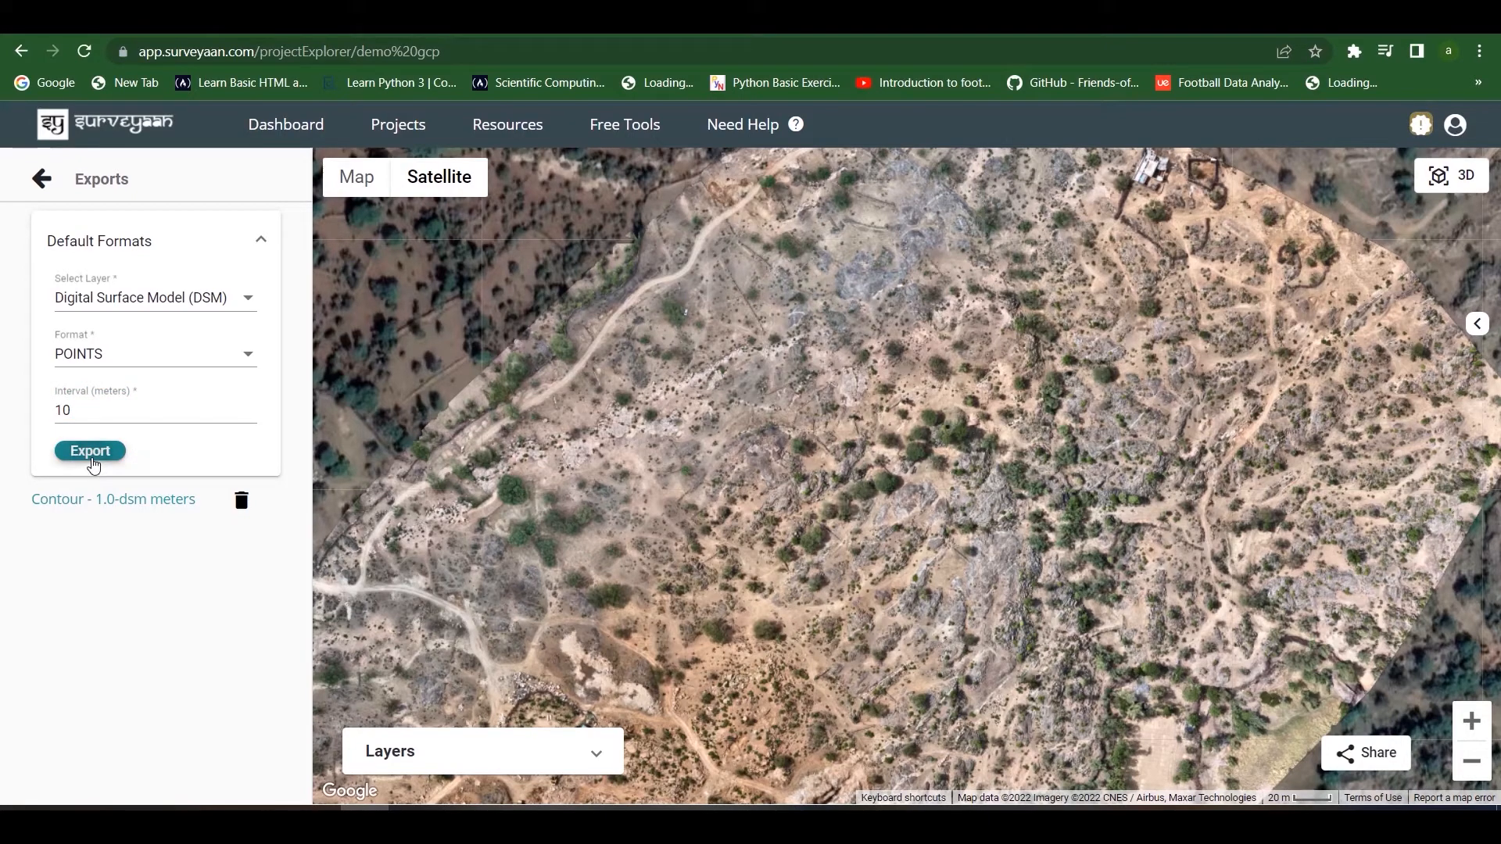
click(92, 460)
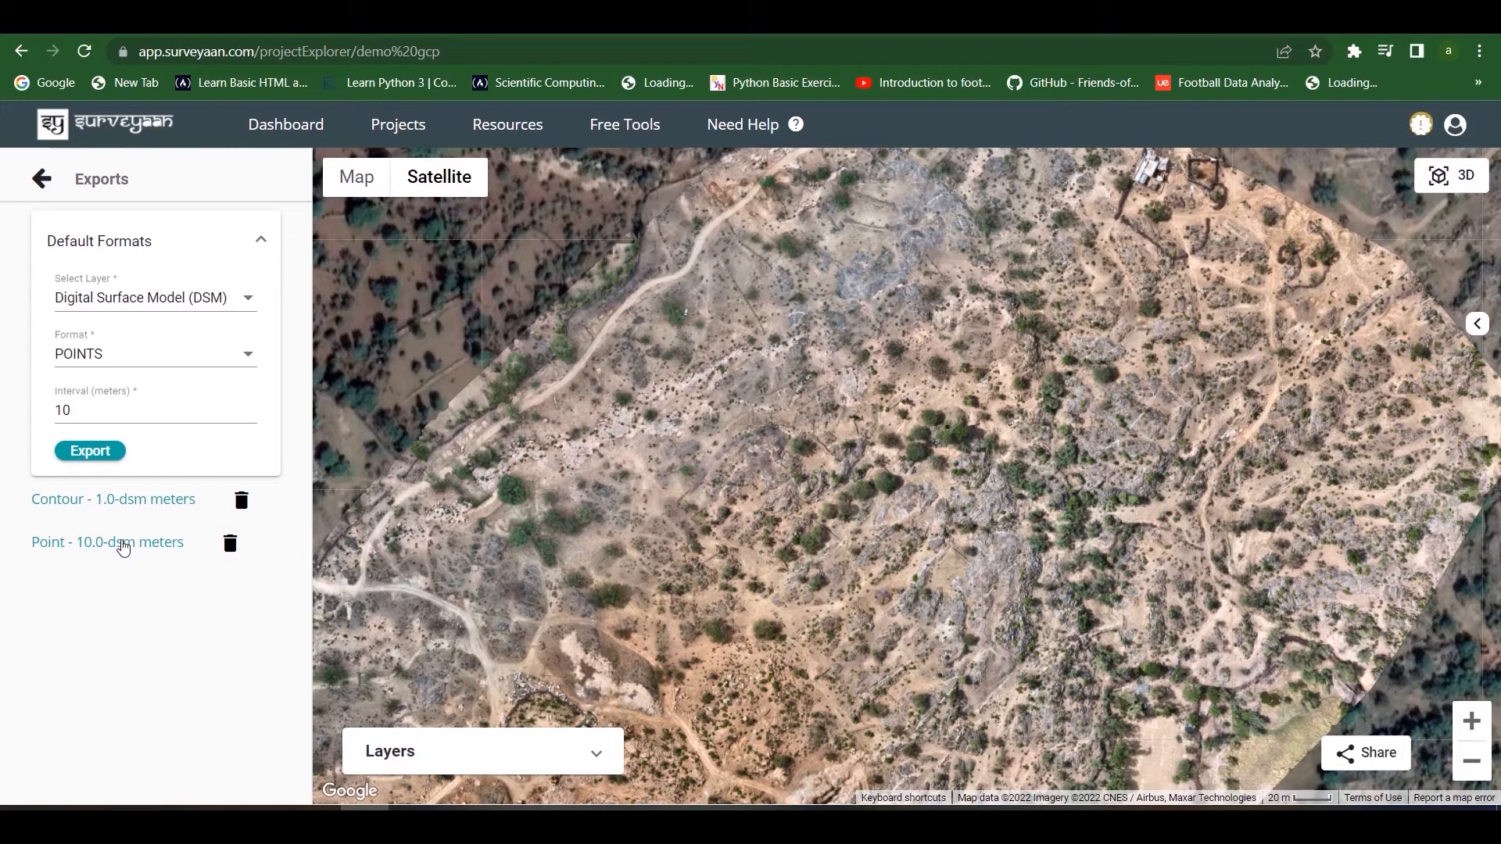
key(BackSpace)
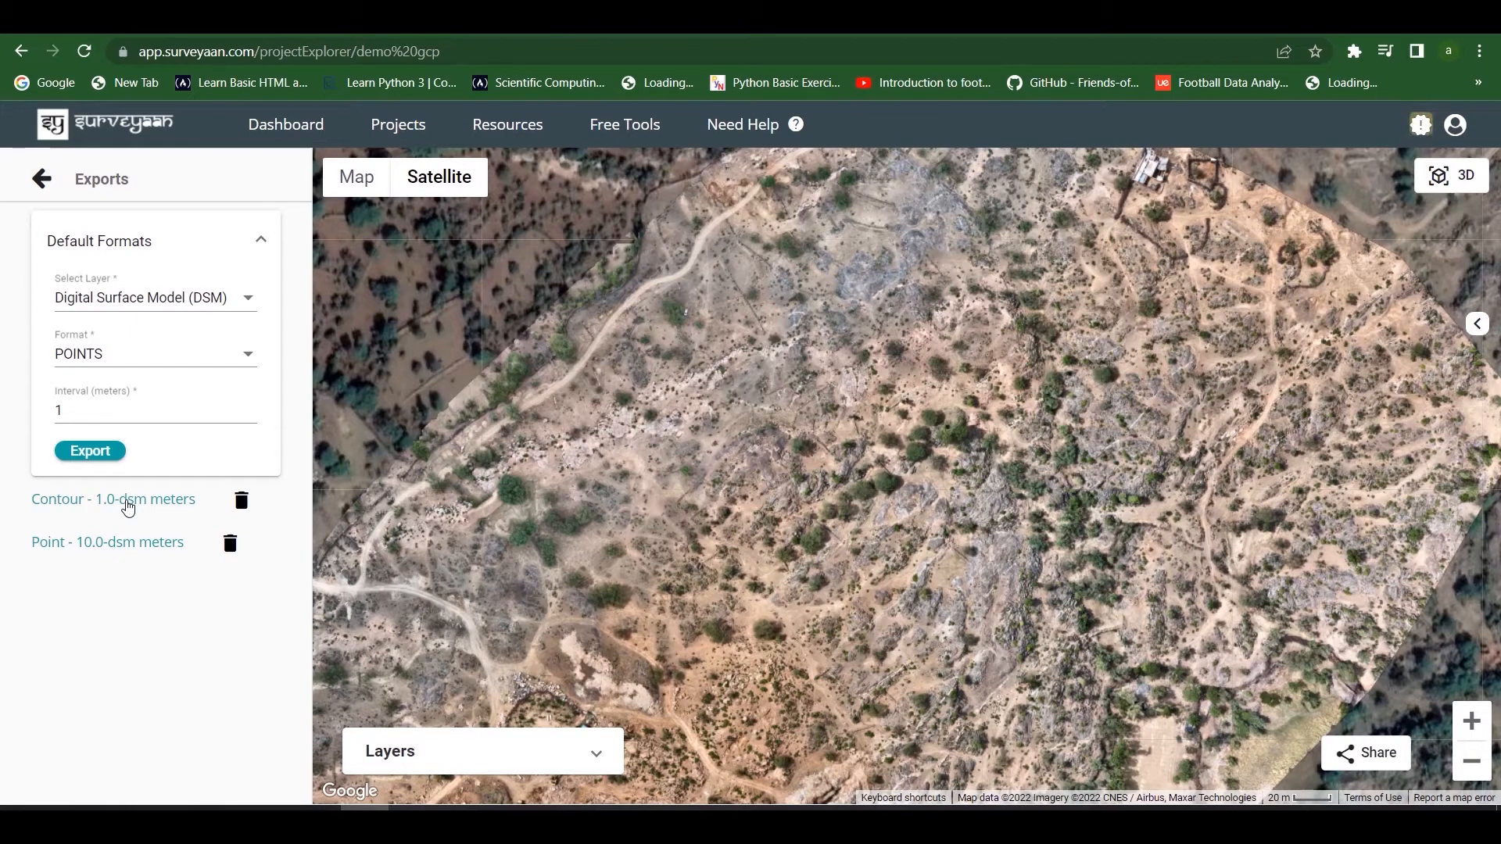
Download the 1-meter DSM contour export and open the DXF in AutoCAD, showing all contours from the top.
click(127, 505)
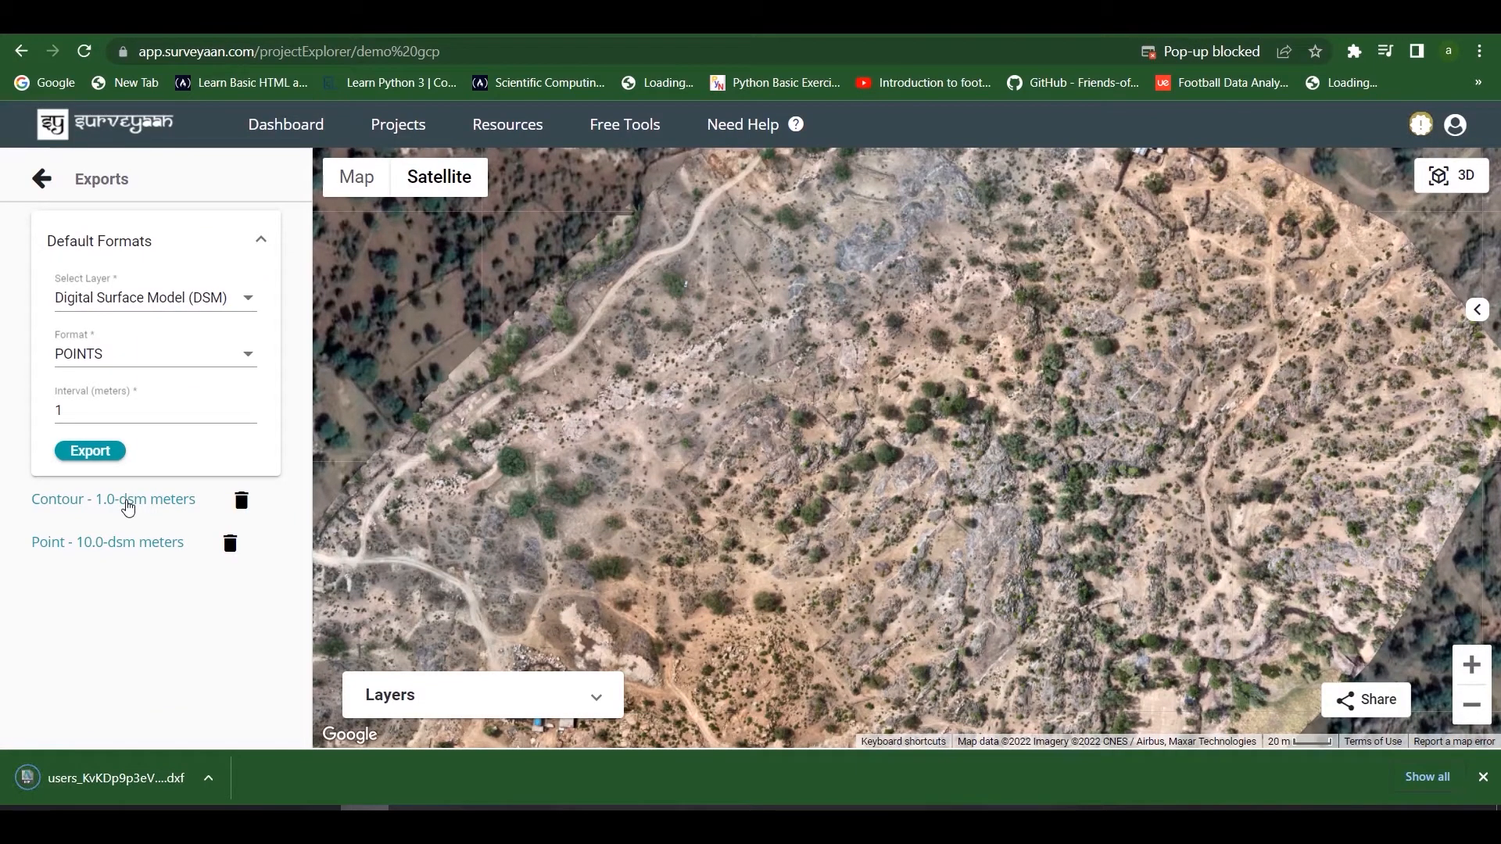
click(165, 783)
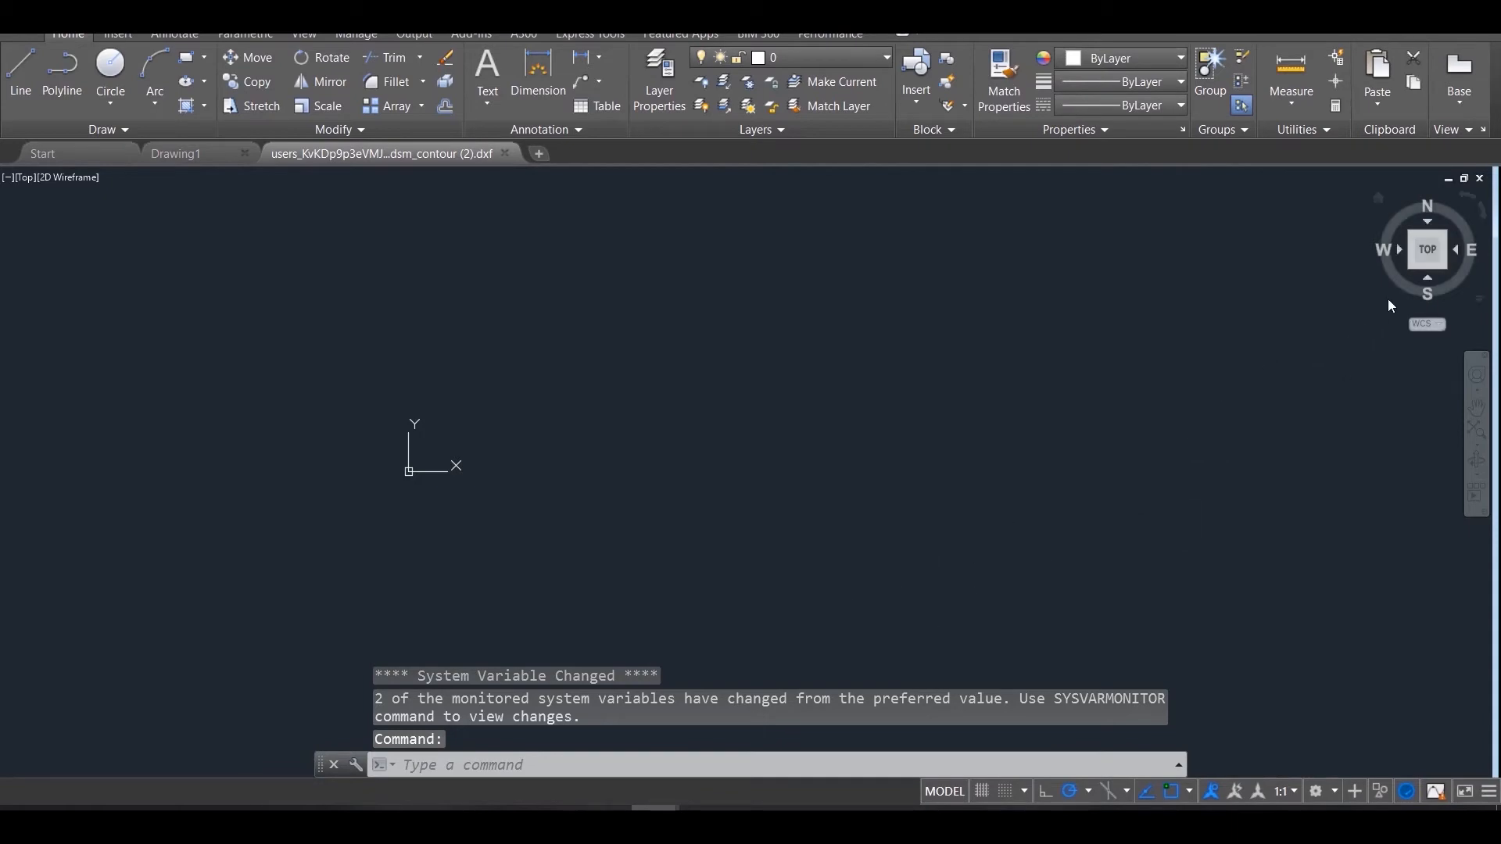
click(1426, 252)
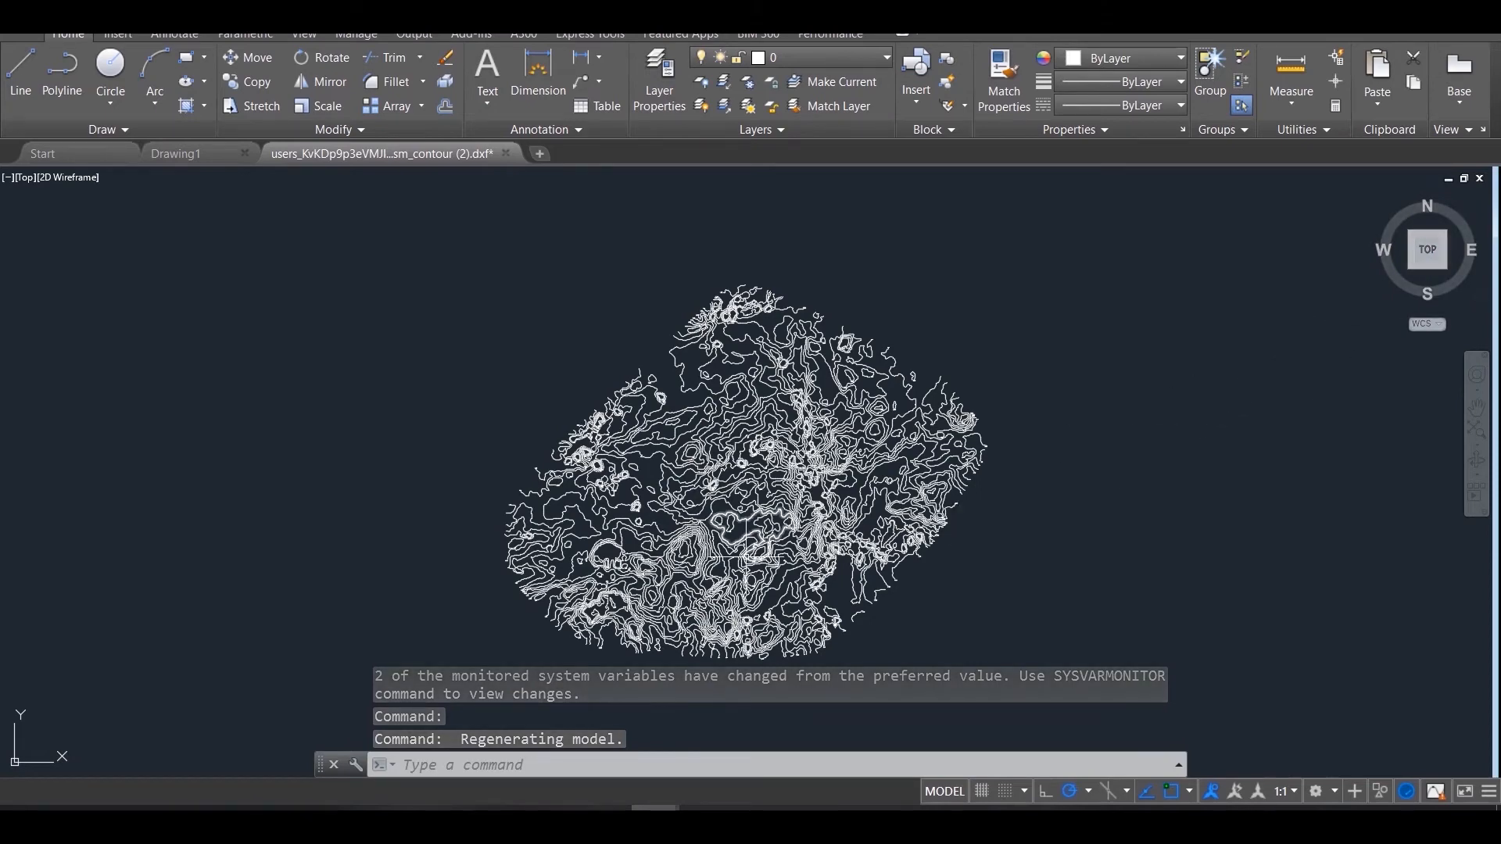
scroll(746, 556, up, 2)
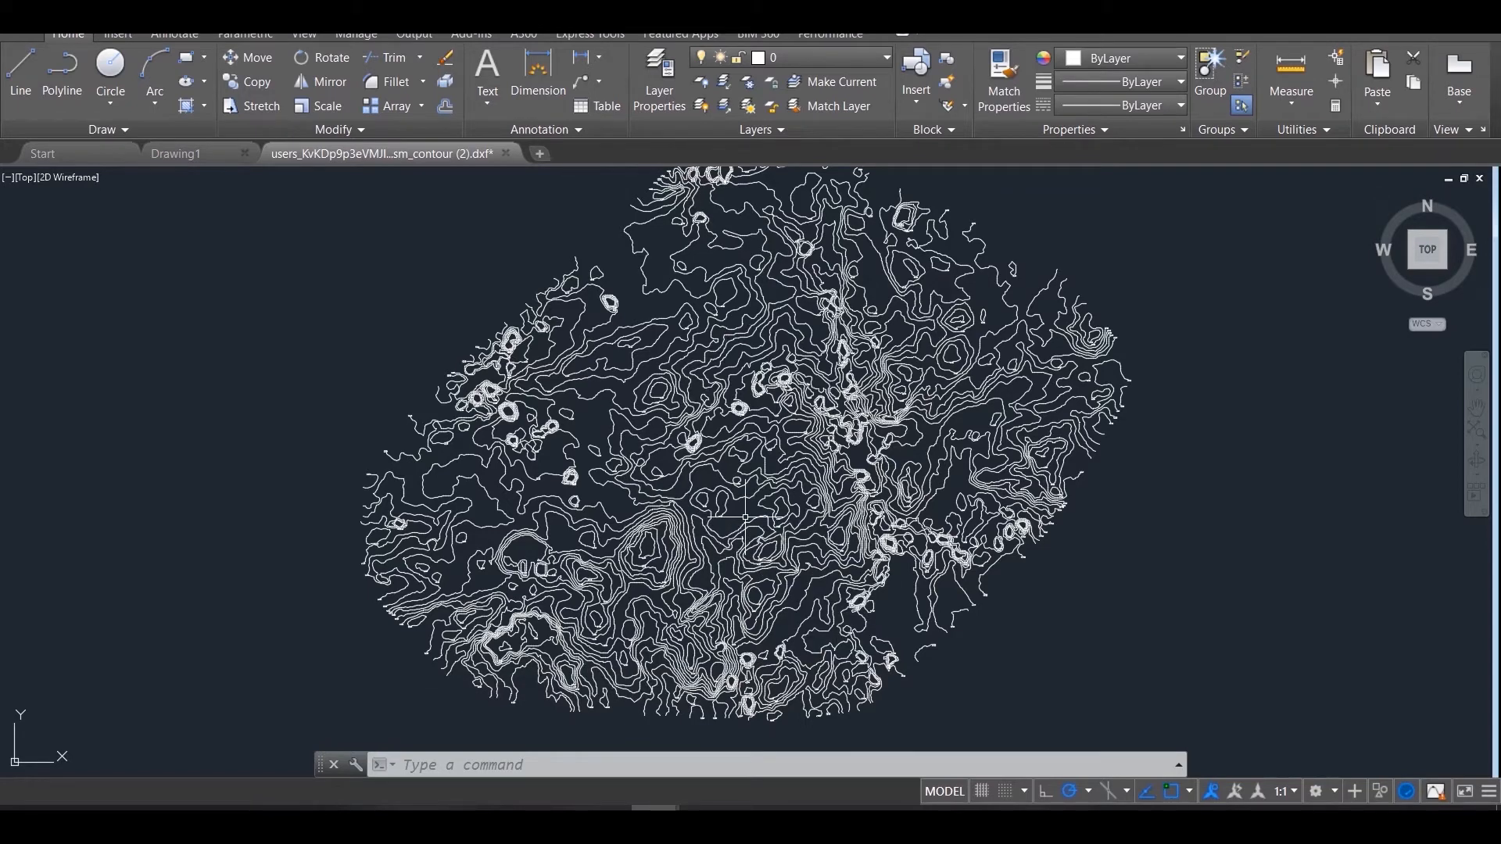
Examine the contours' elevation profile from the front, then return to the top view.
mouse_move(1438, 279)
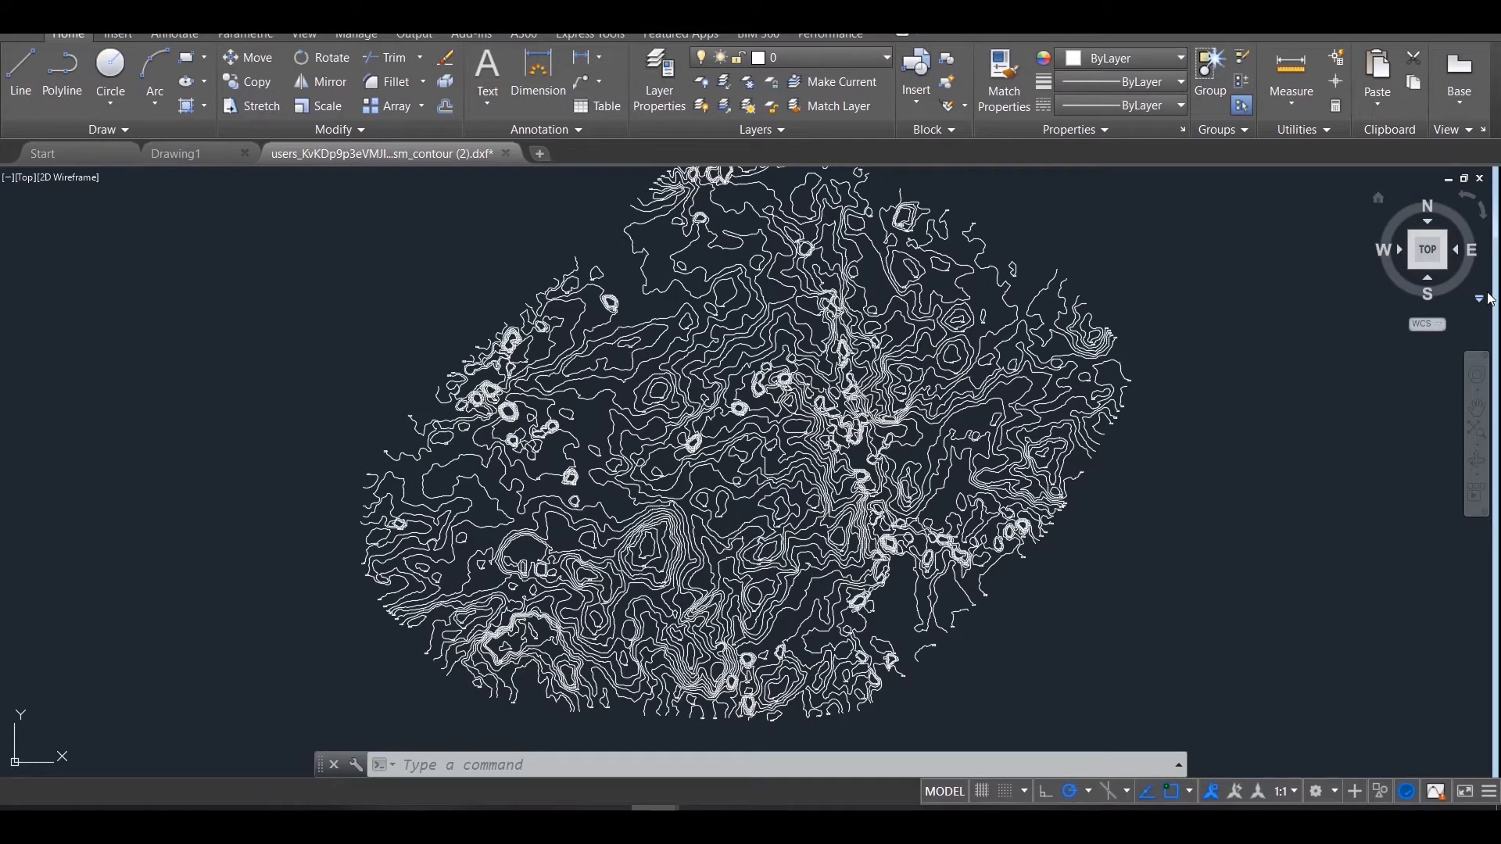
click(1427, 266)
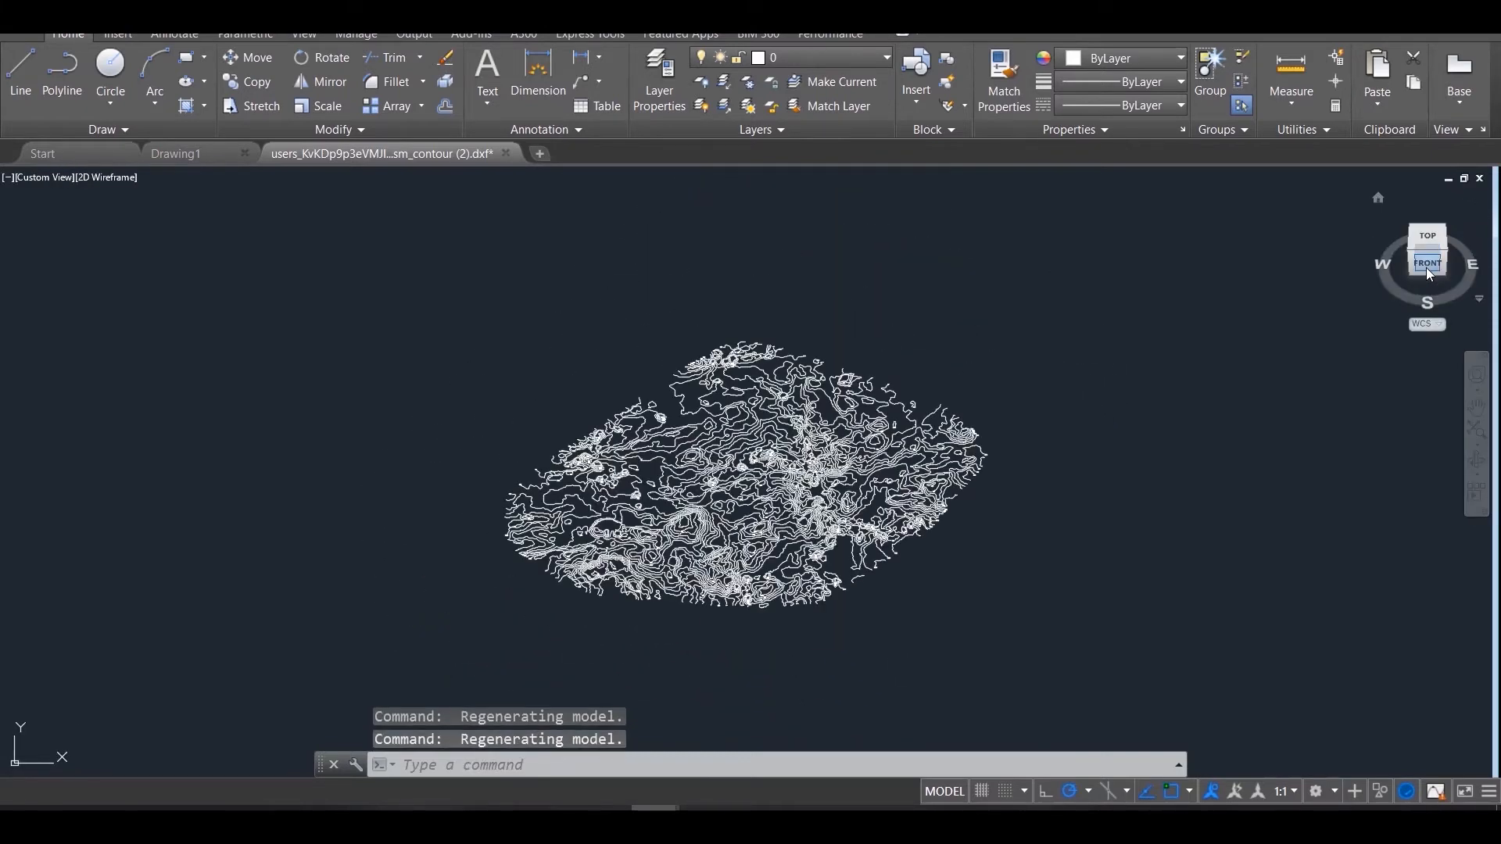
click(1428, 263)
click(1430, 265)
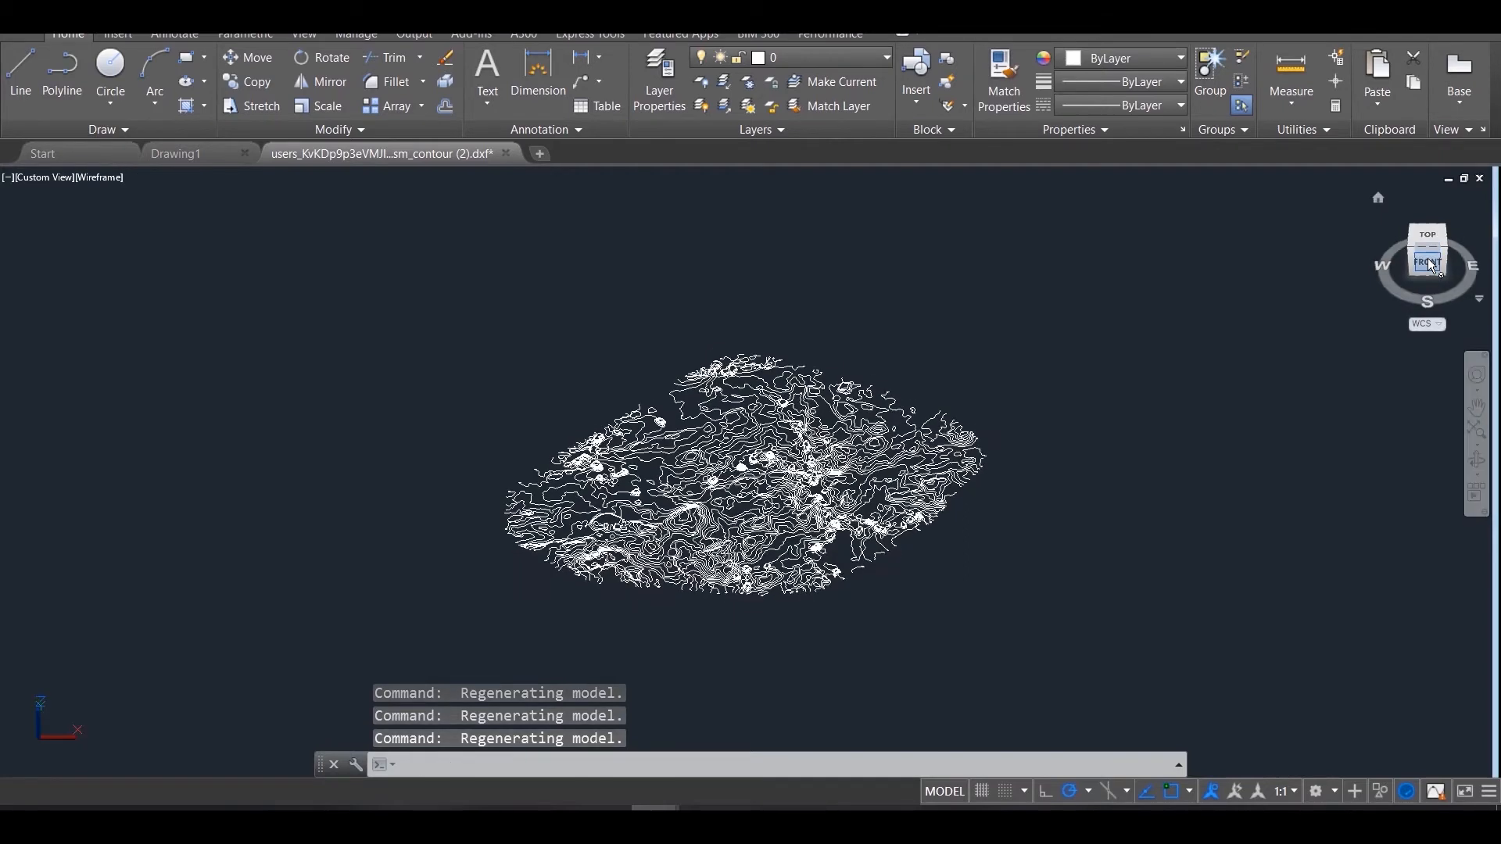
scroll(794, 476, up, 4)
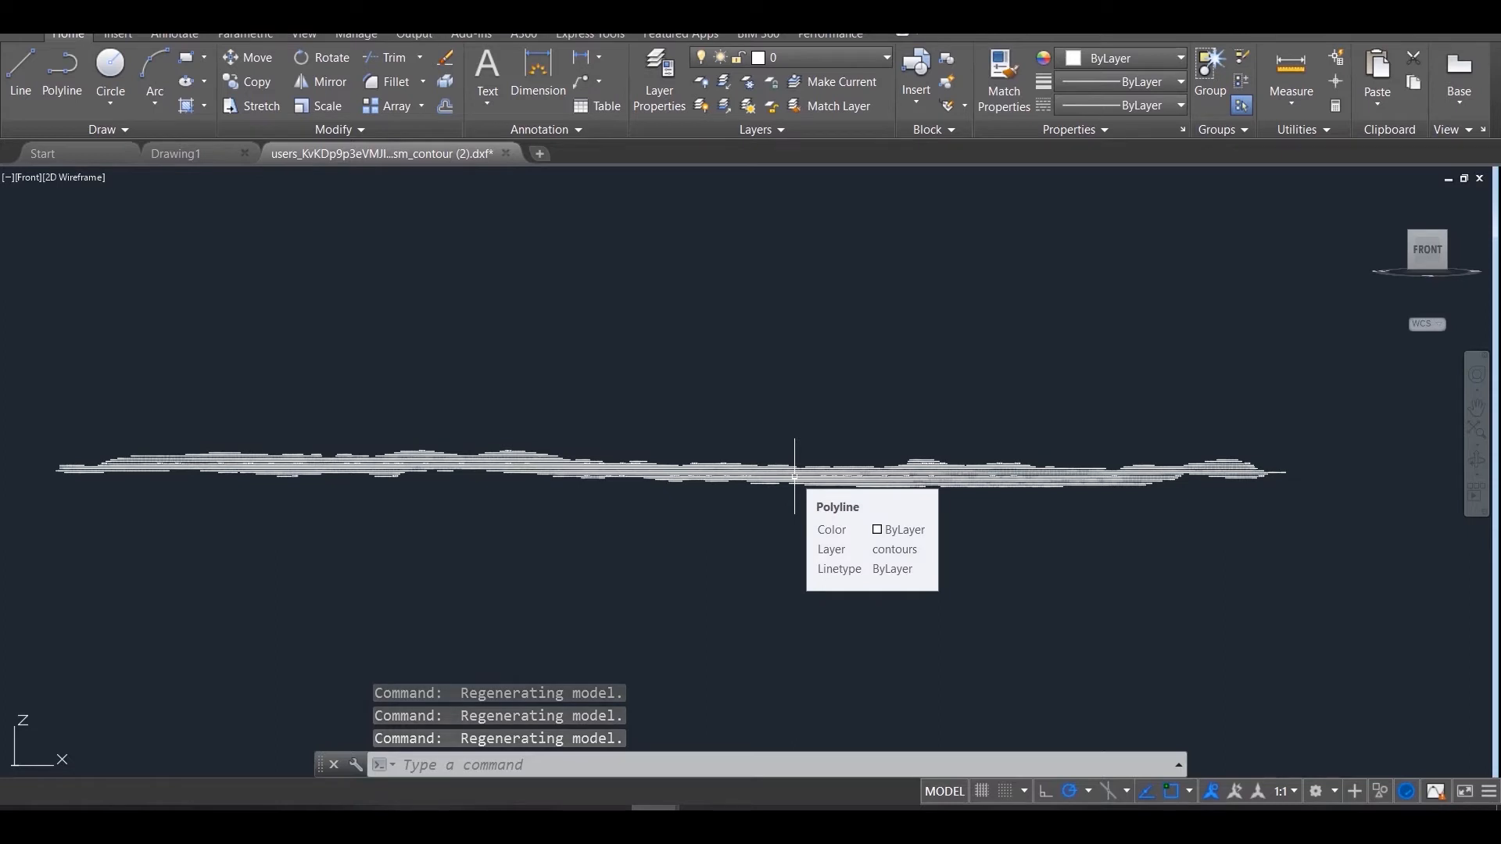
scroll(794, 476, down, 2)
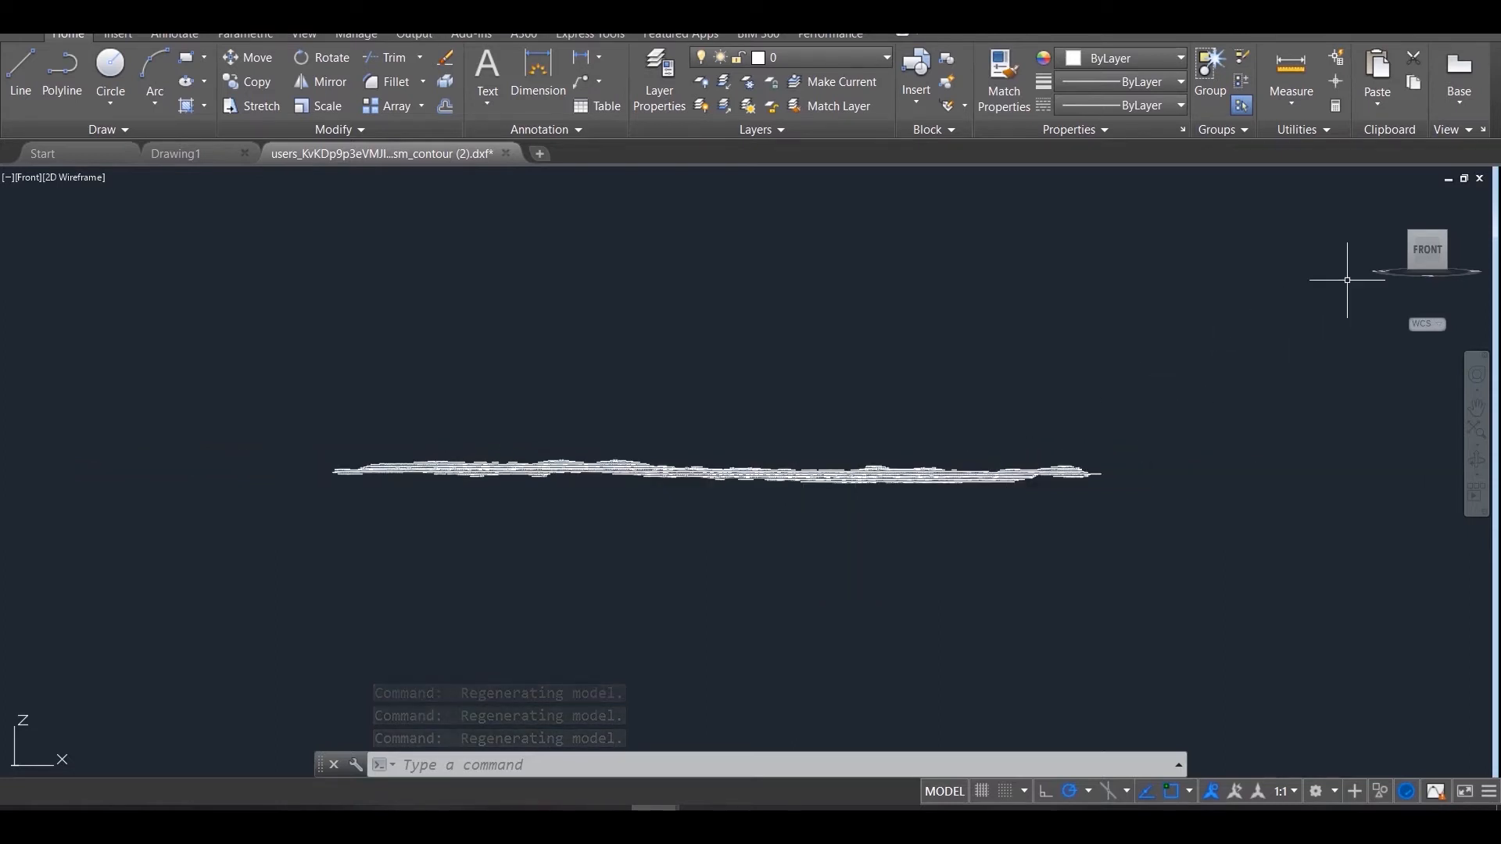
click(1432, 252)
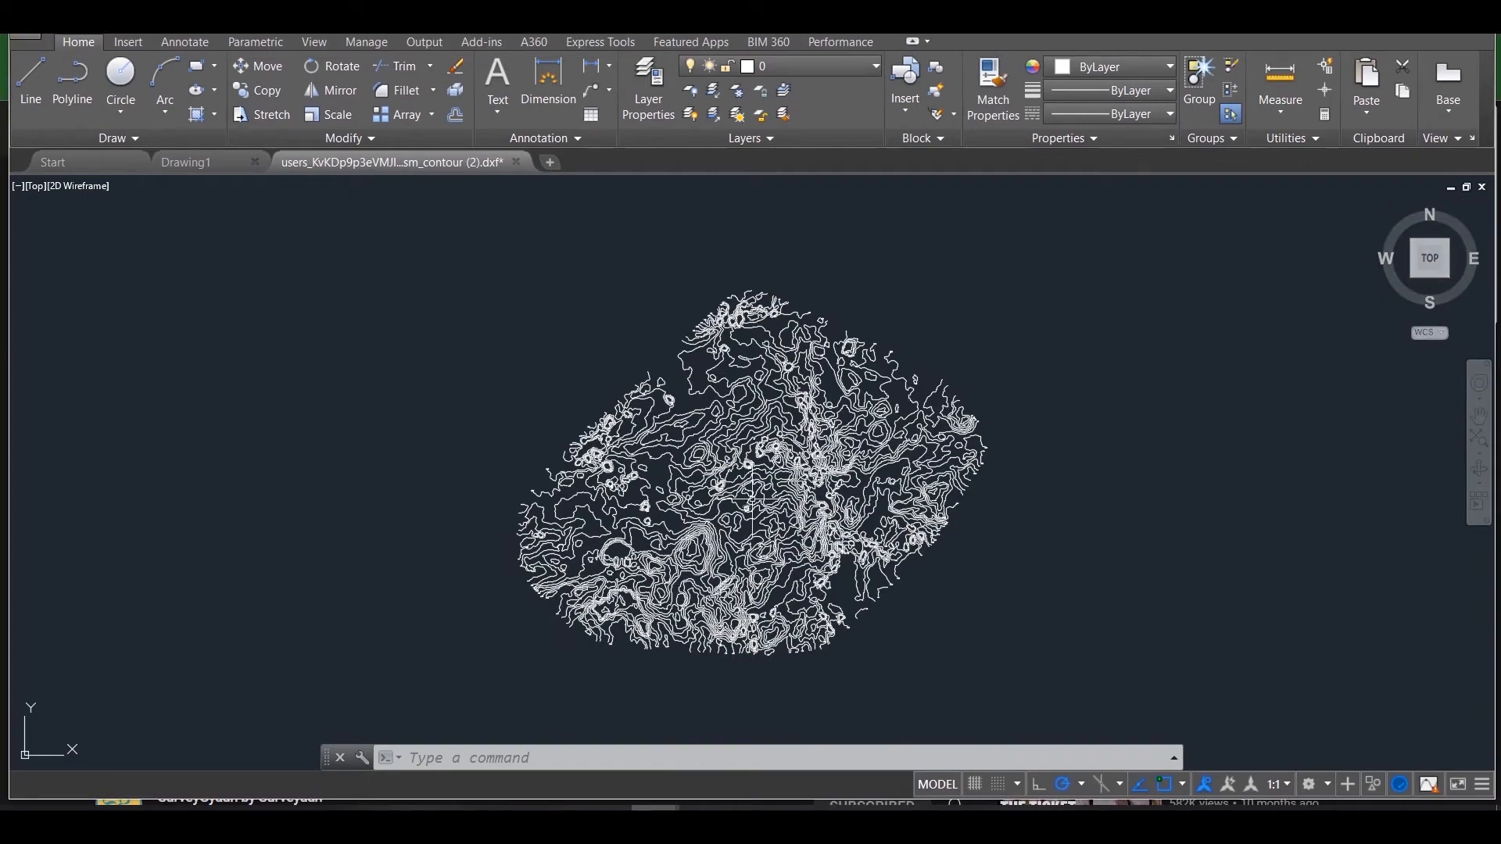
Turn off the contours layer so that only the elevation labels are shown.
scroll(752, 499, up, 8)
scroll(763, 491, up, 5)
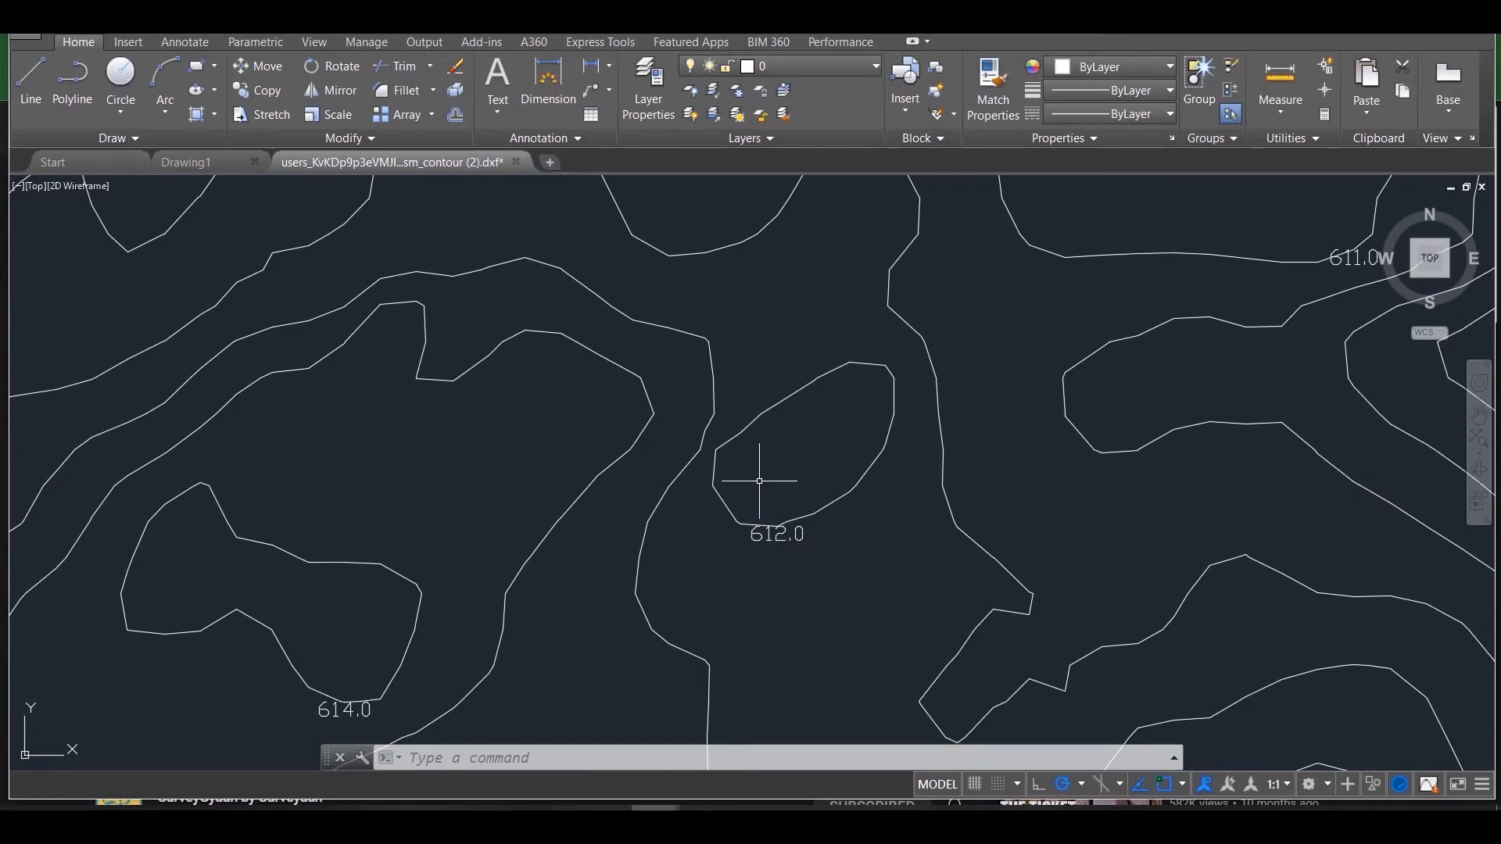
click(648, 94)
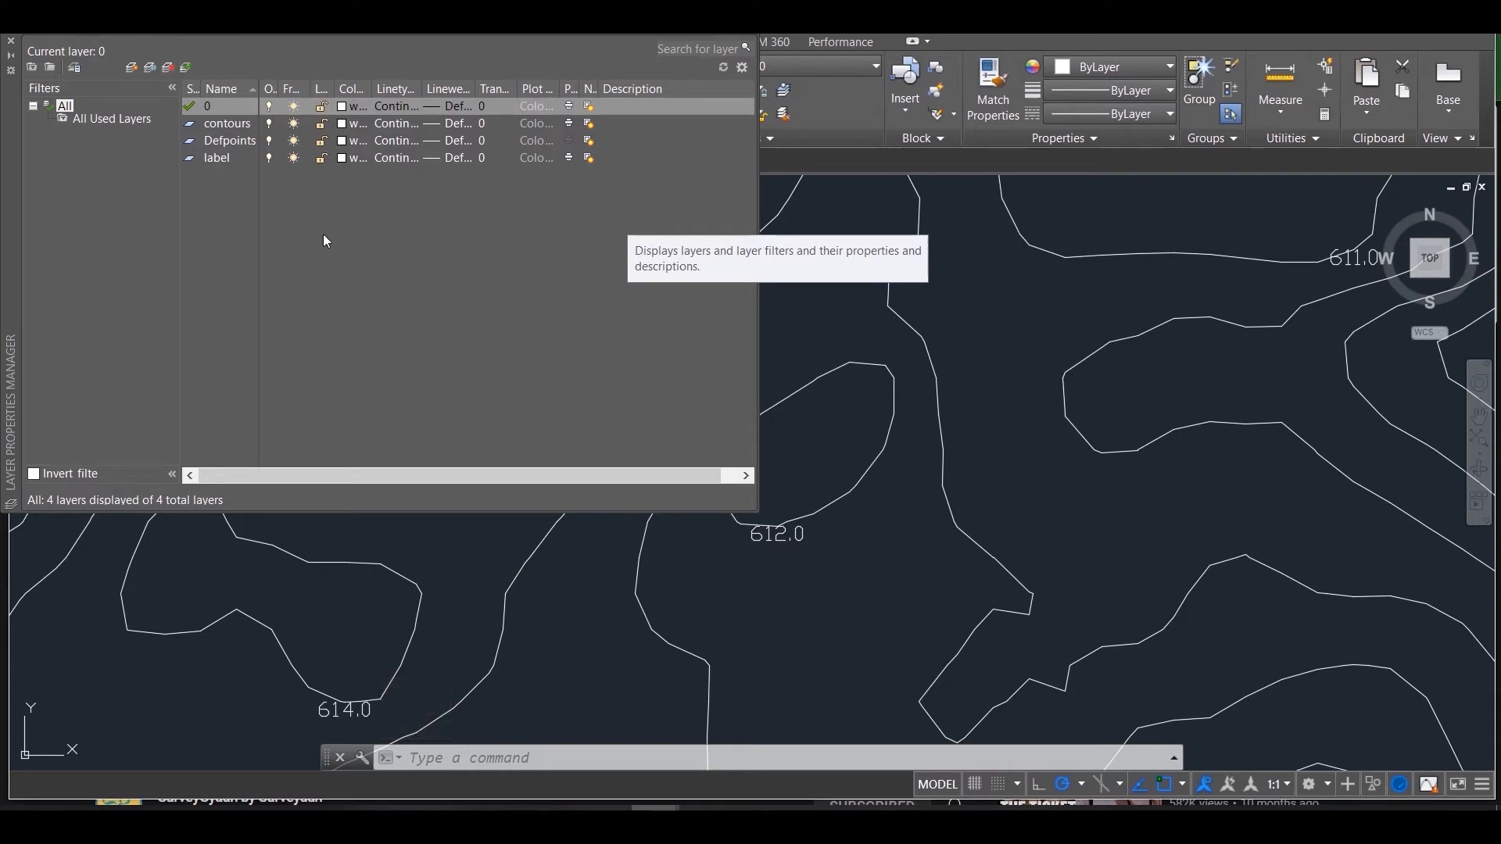
click(217, 127)
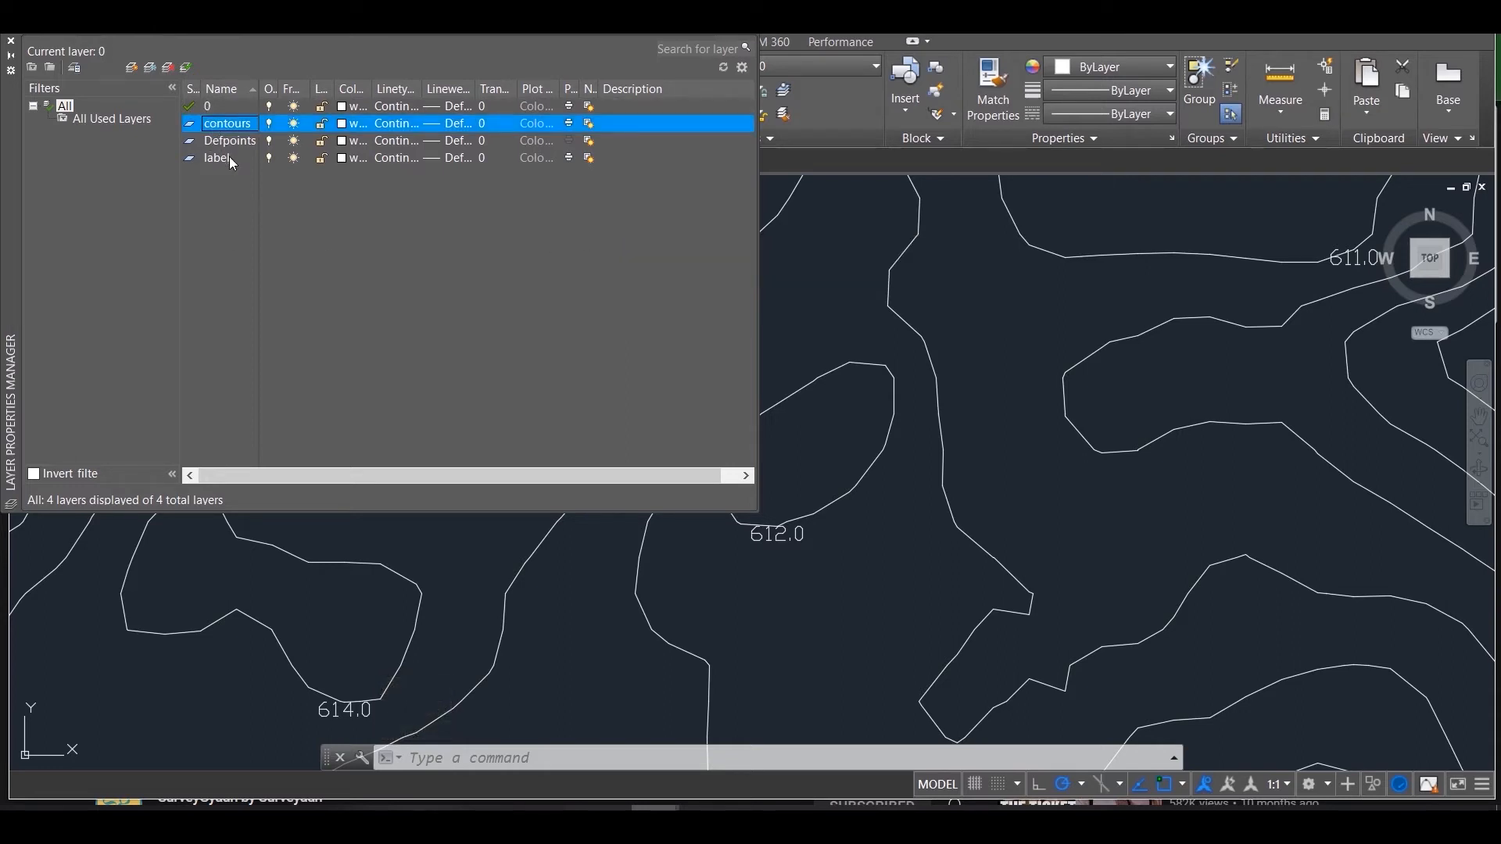
click(232, 160)
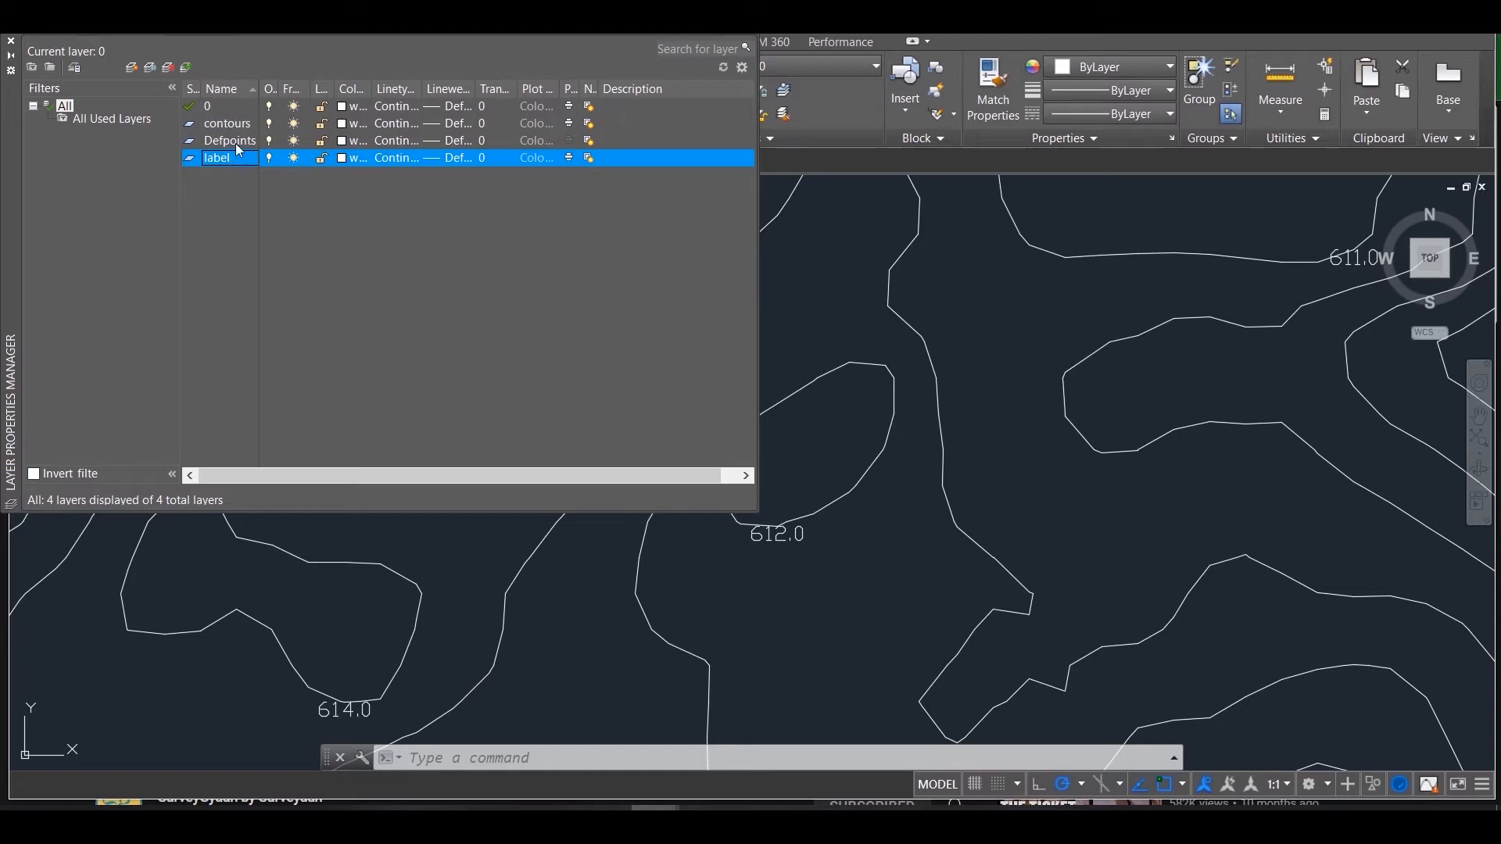
click(241, 127)
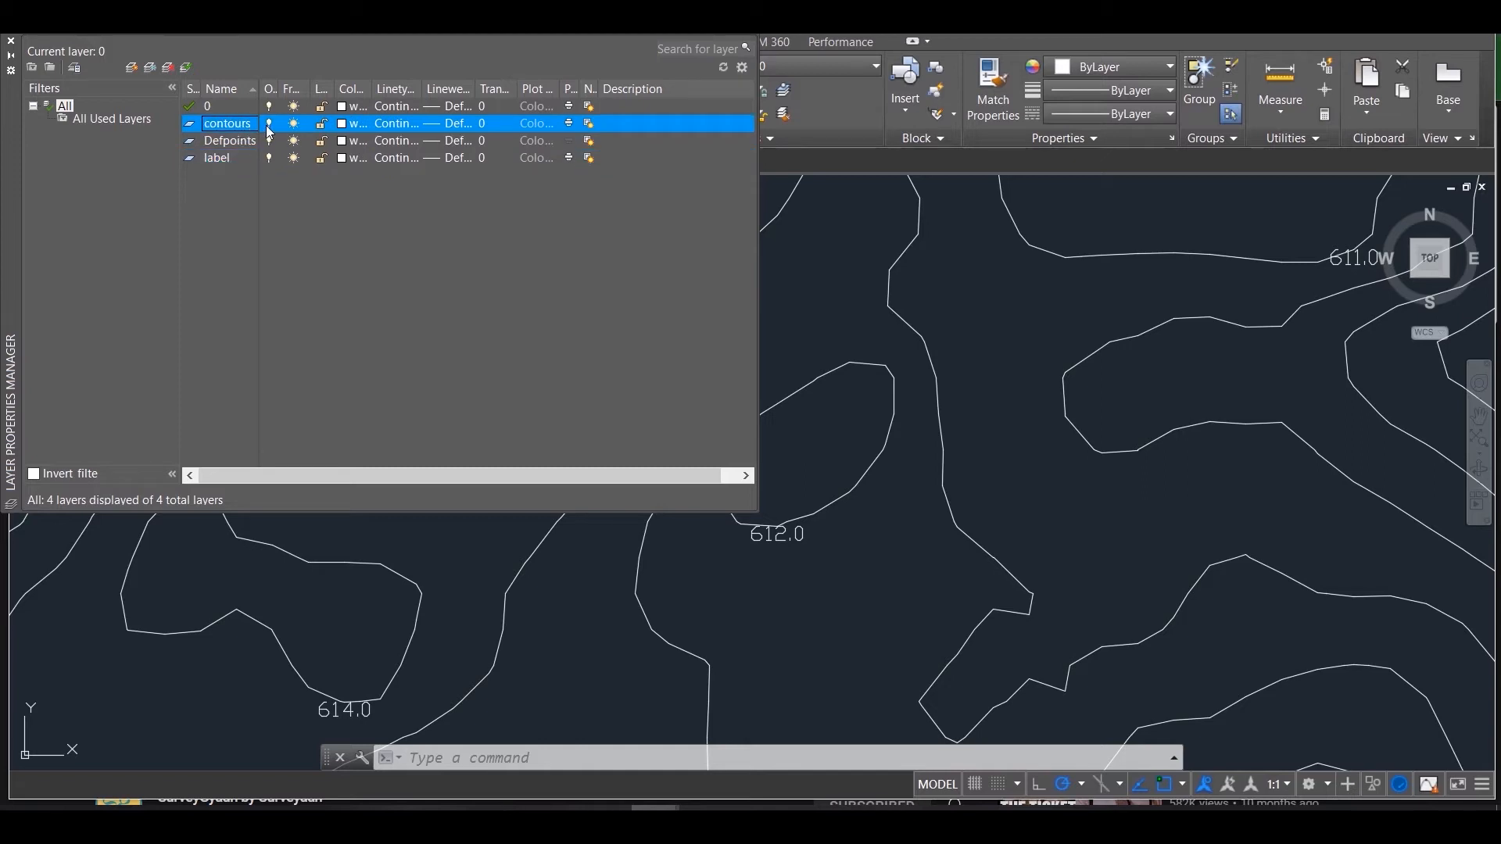
click(269, 124)
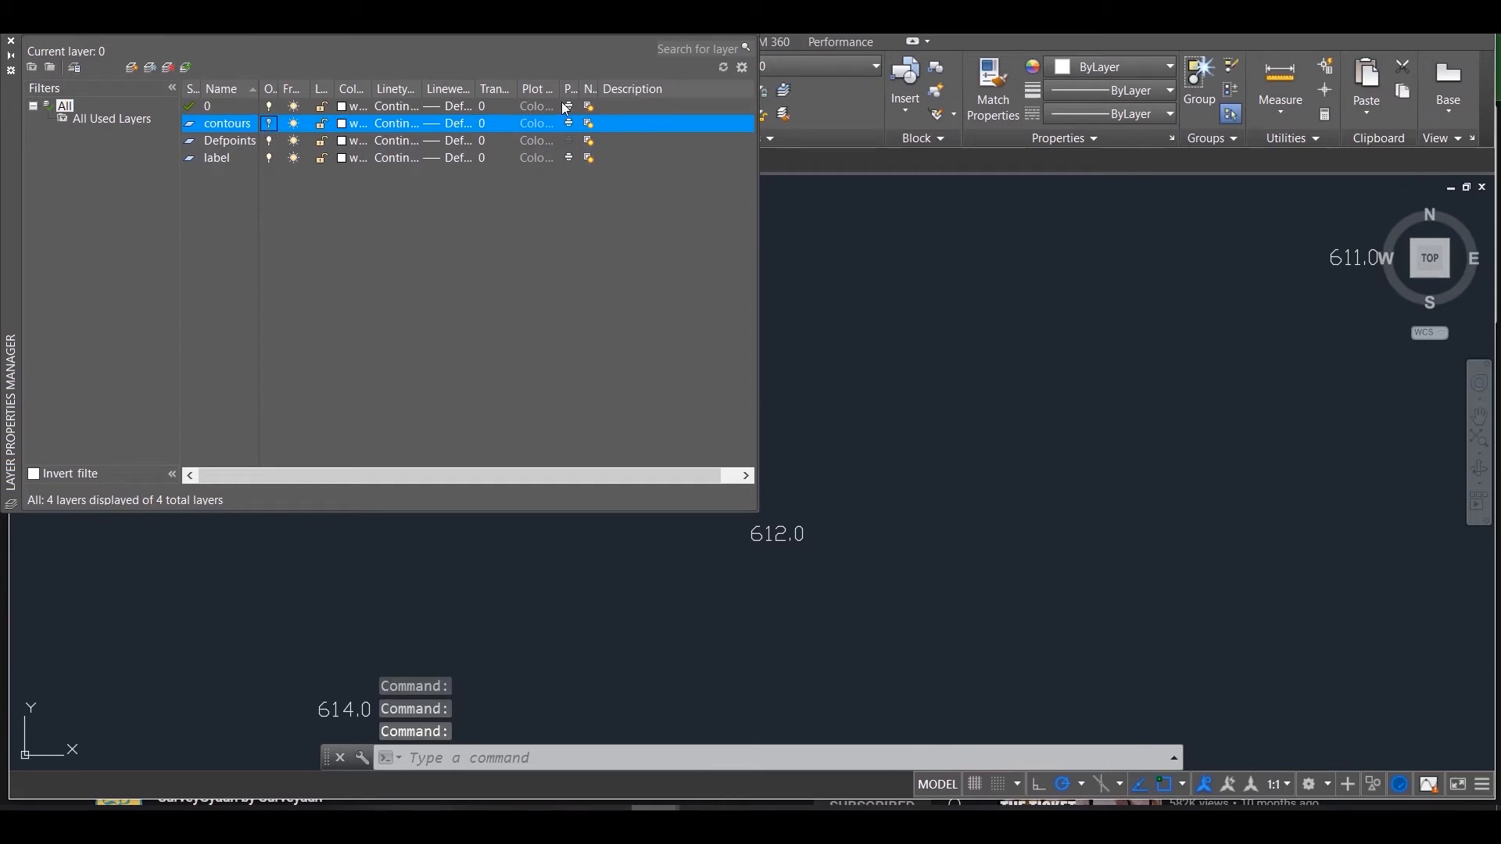
click(12, 42)
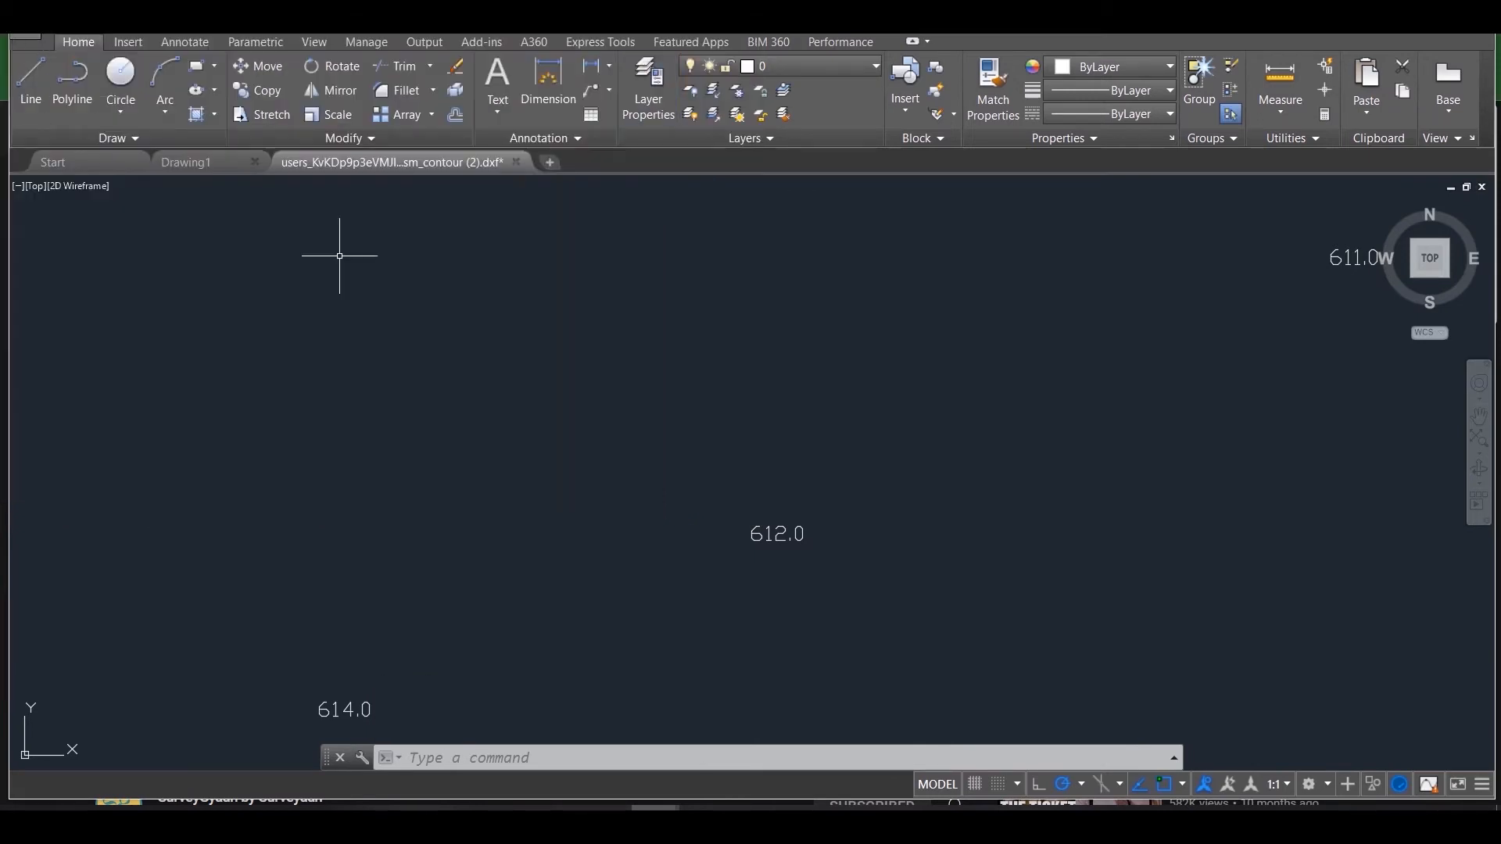
Select all objects, limit the properties to the Text objects, and set their color to Red.
key(ctrl+a)
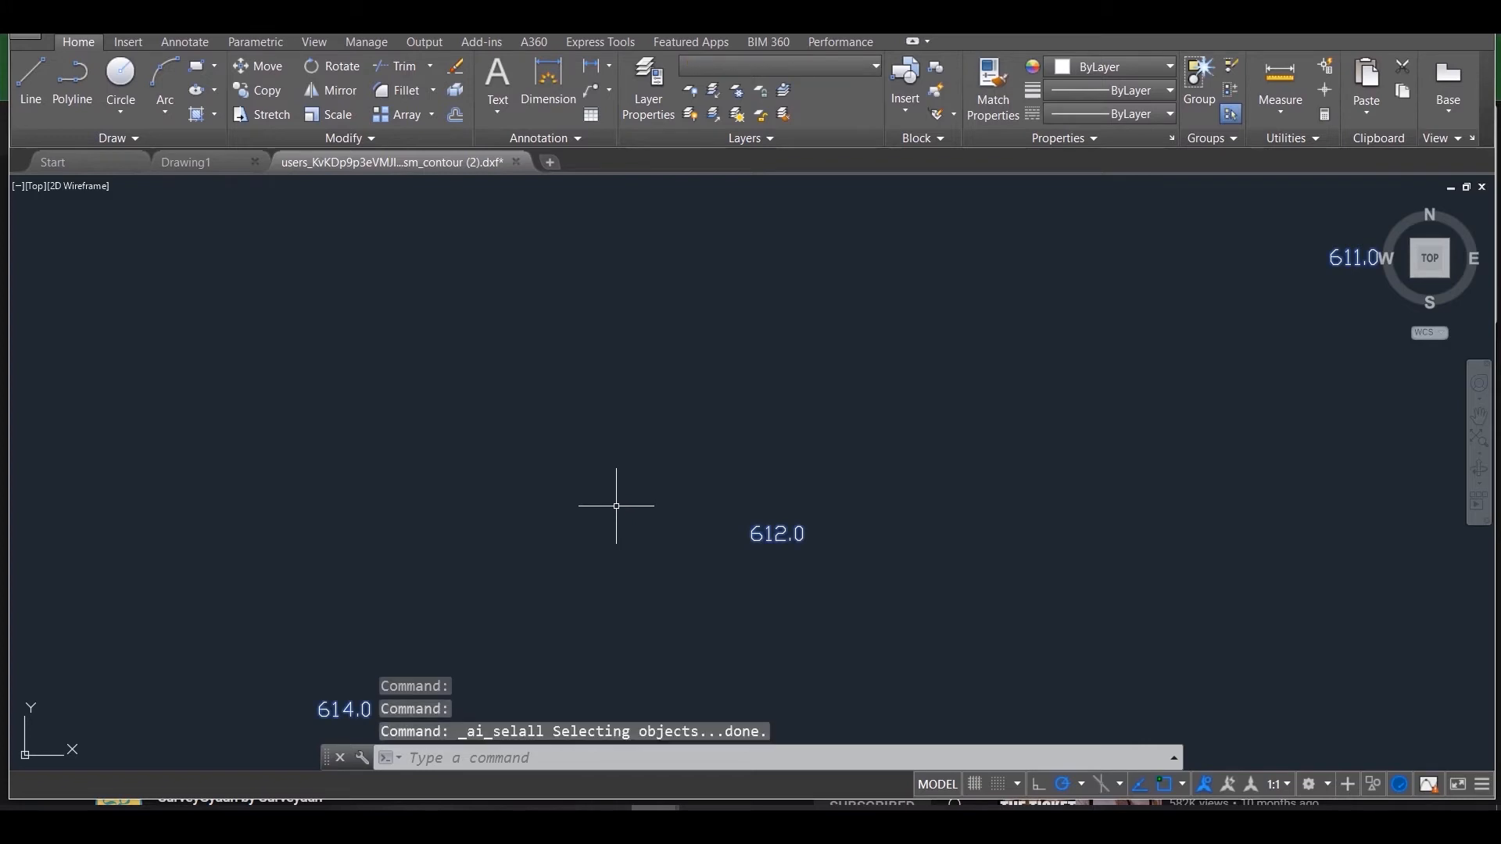
right_click(768, 547)
click(789, 506)
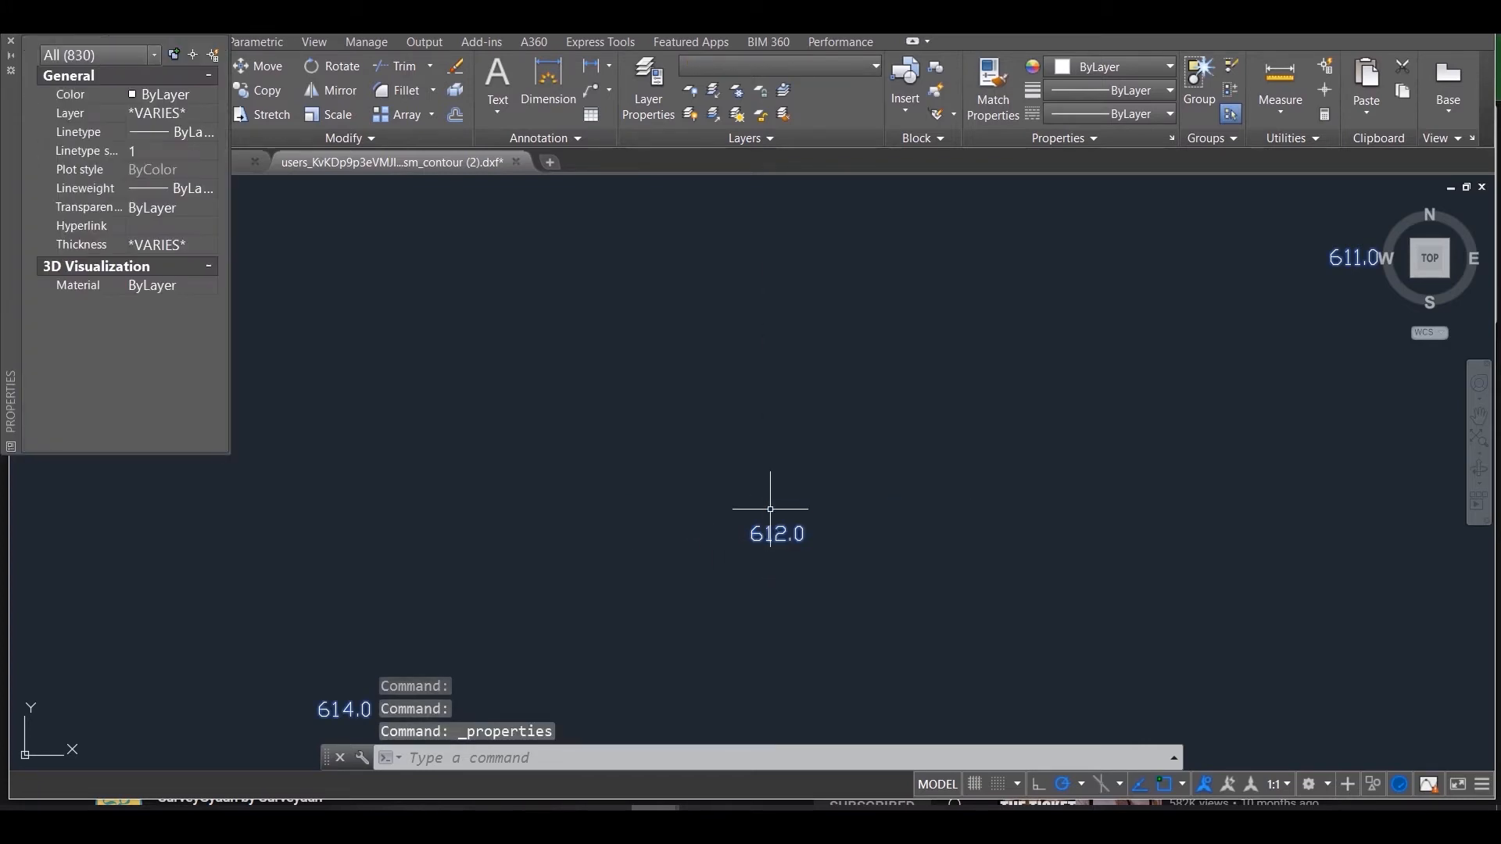
click(62, 55)
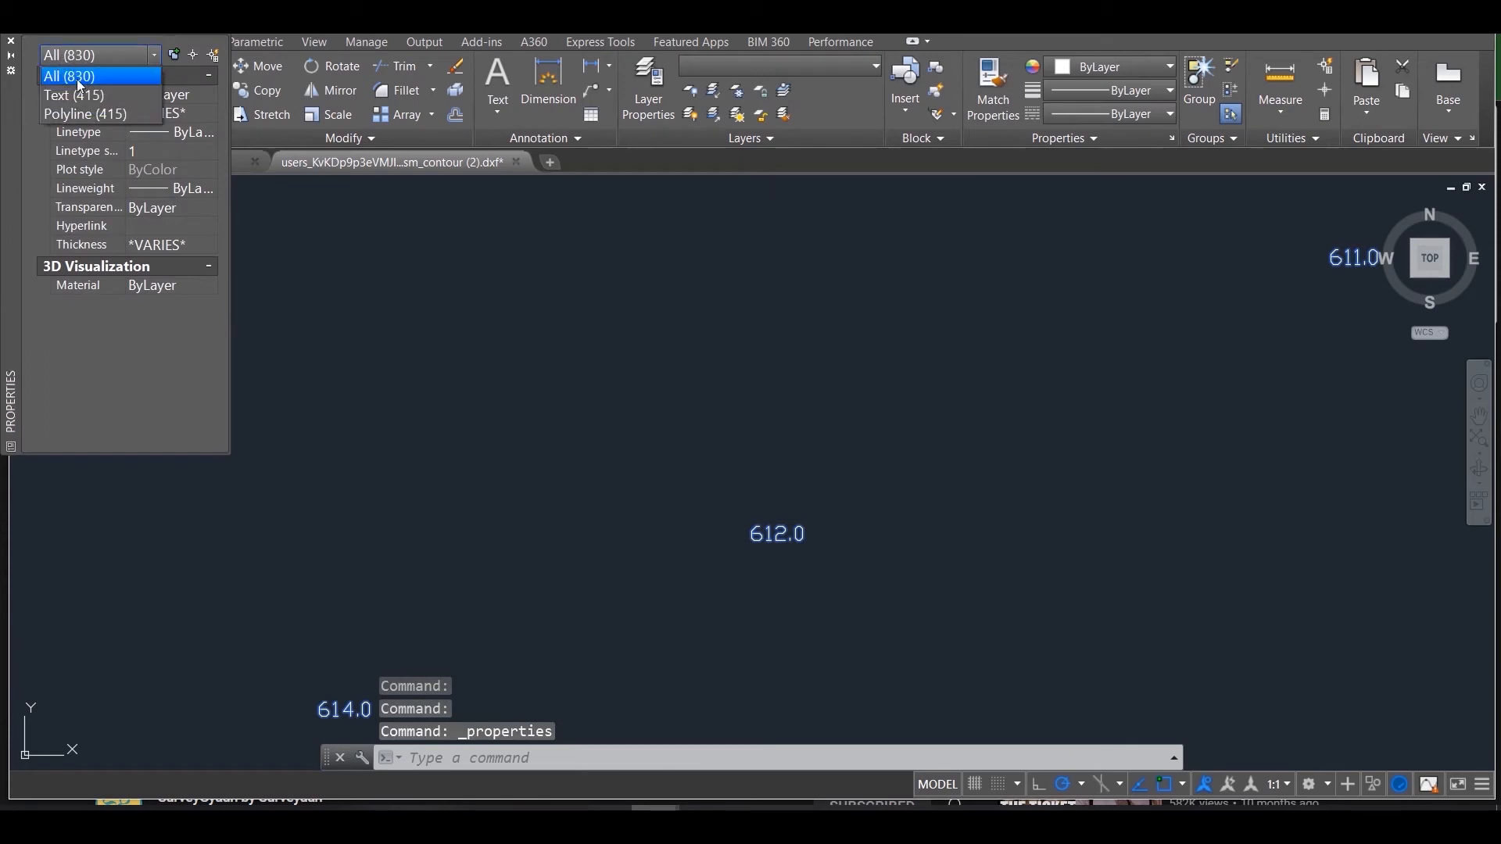
click(82, 94)
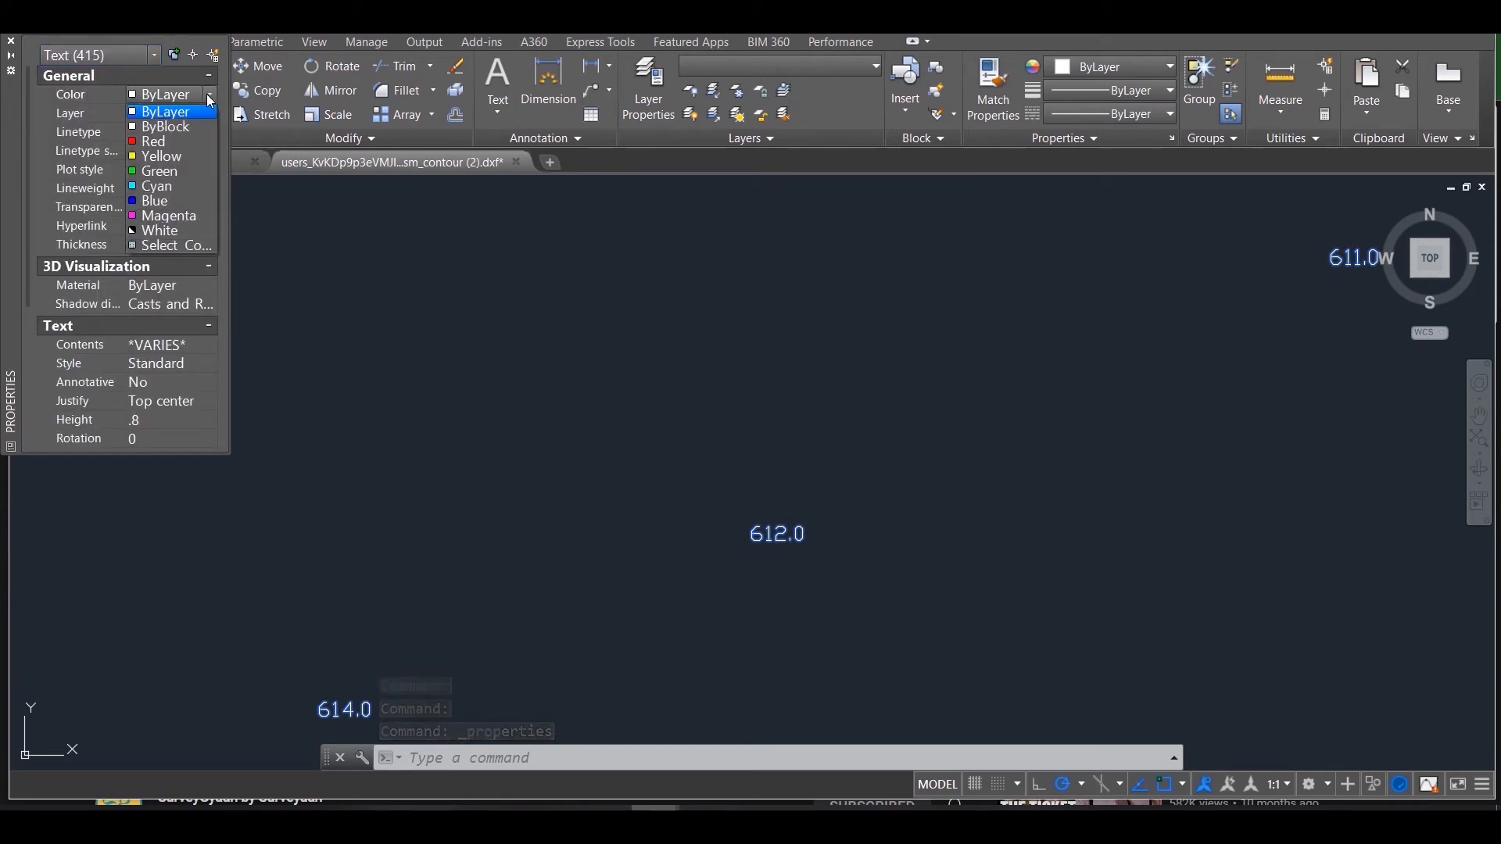
click(186, 143)
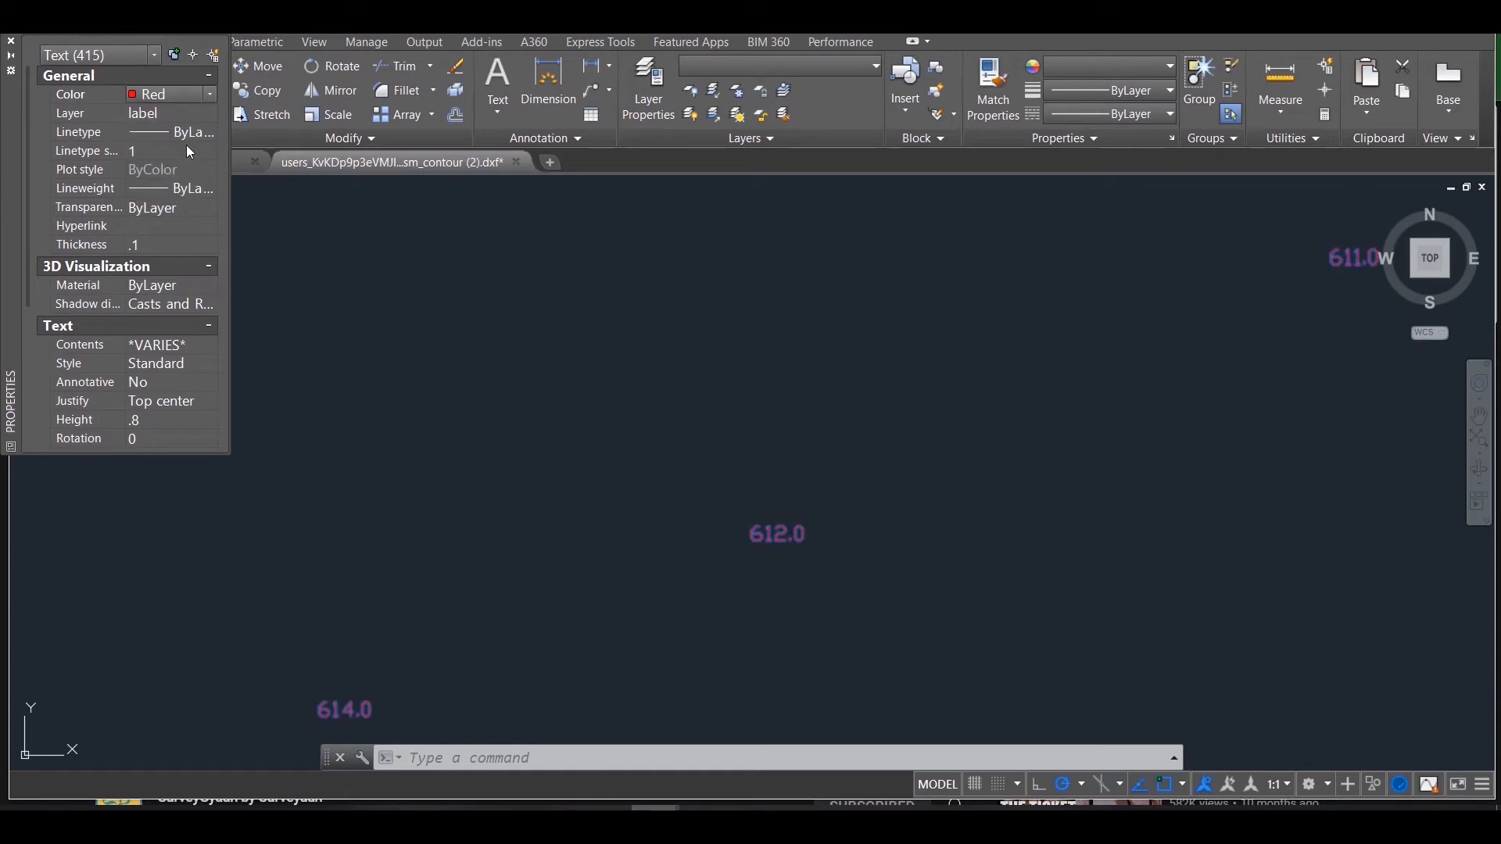
Set the height of the elevation label text to 2 and view all labels from the top.
click(138, 420)
text(2)
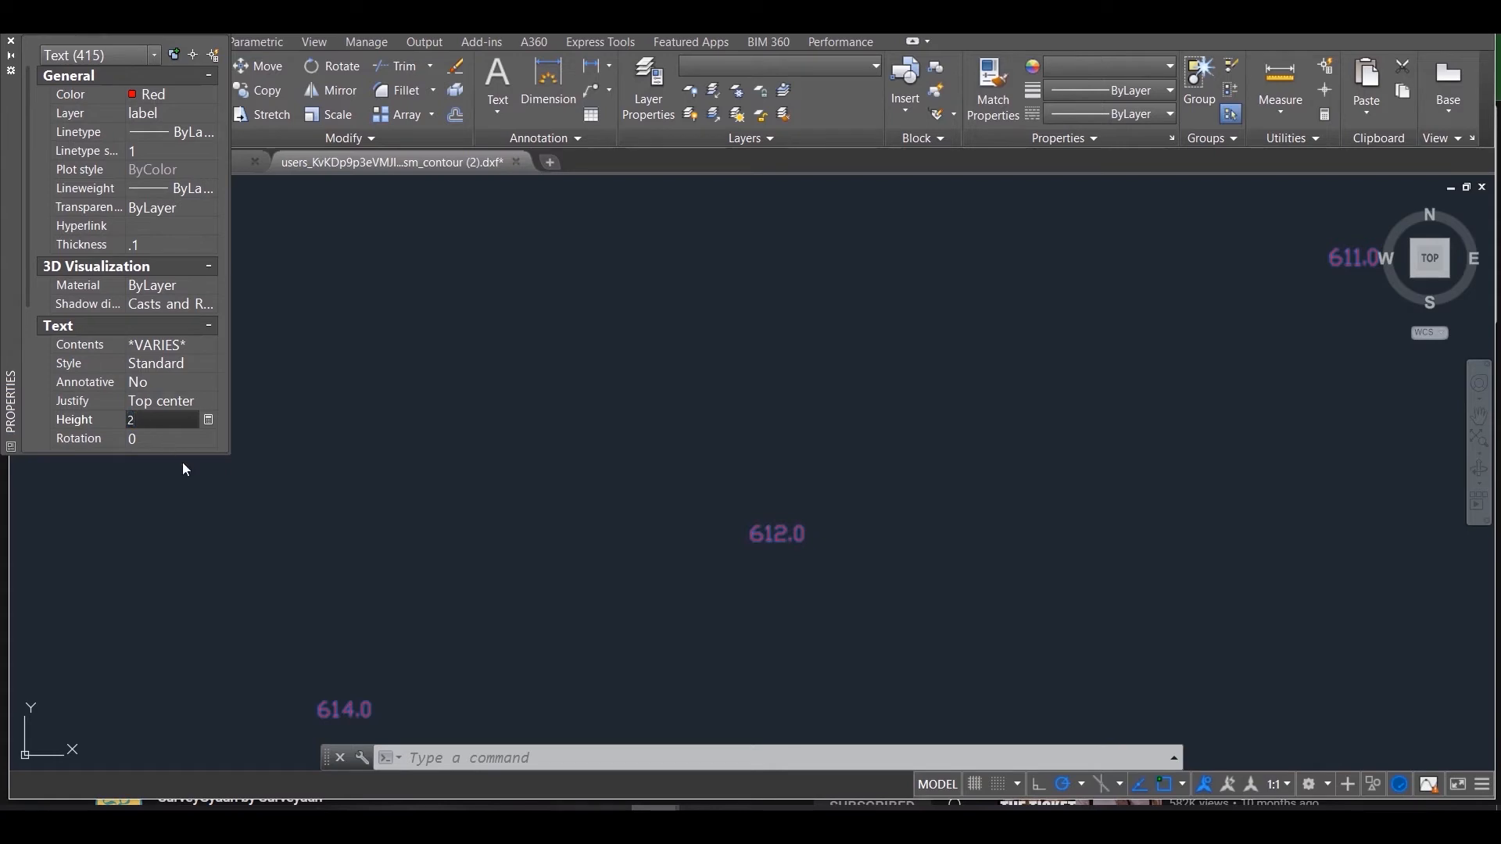
key(Return)
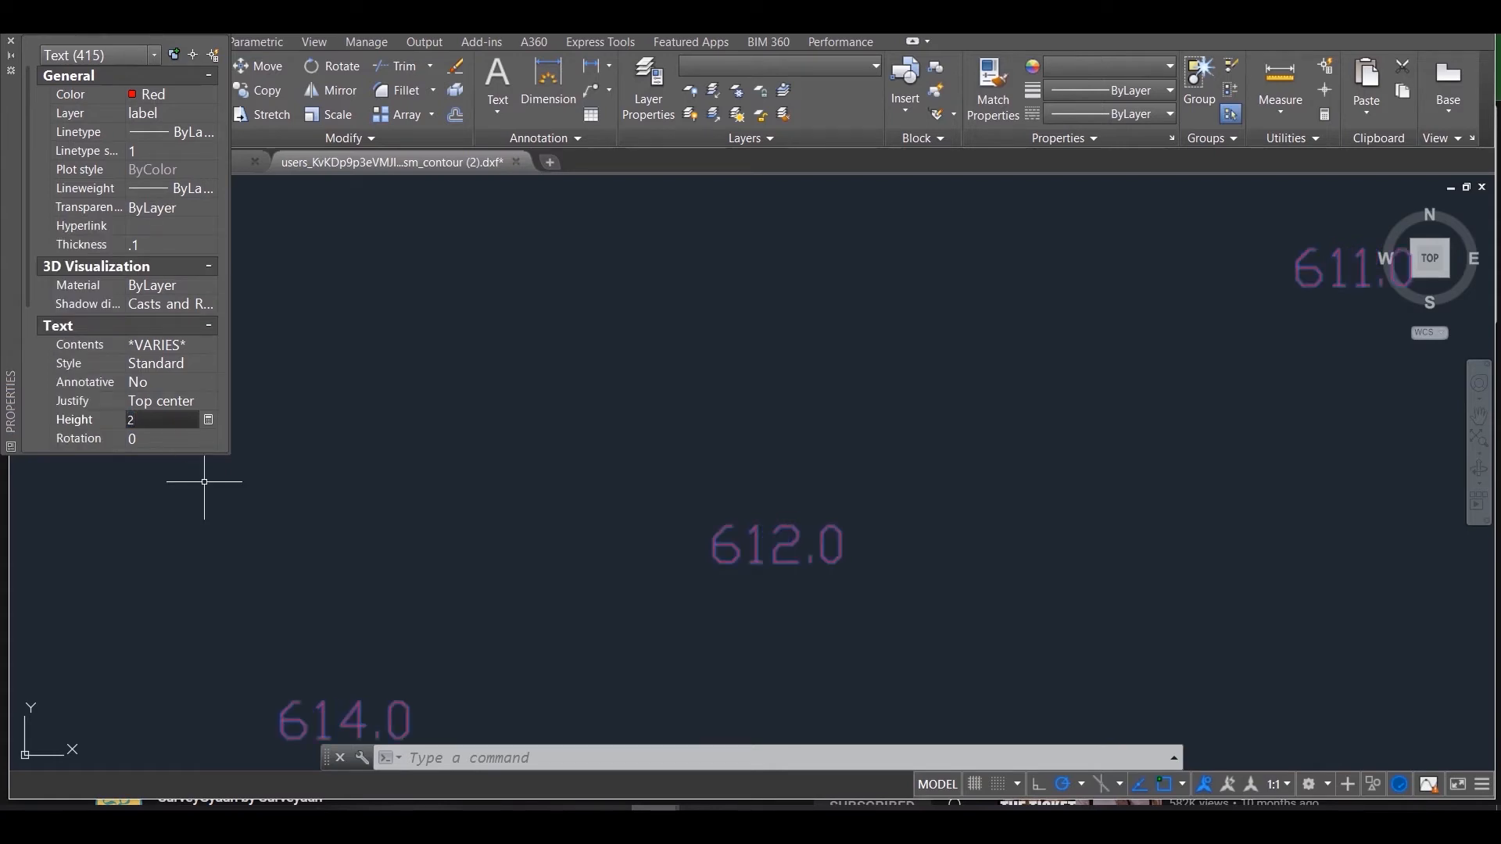
click(10, 41)
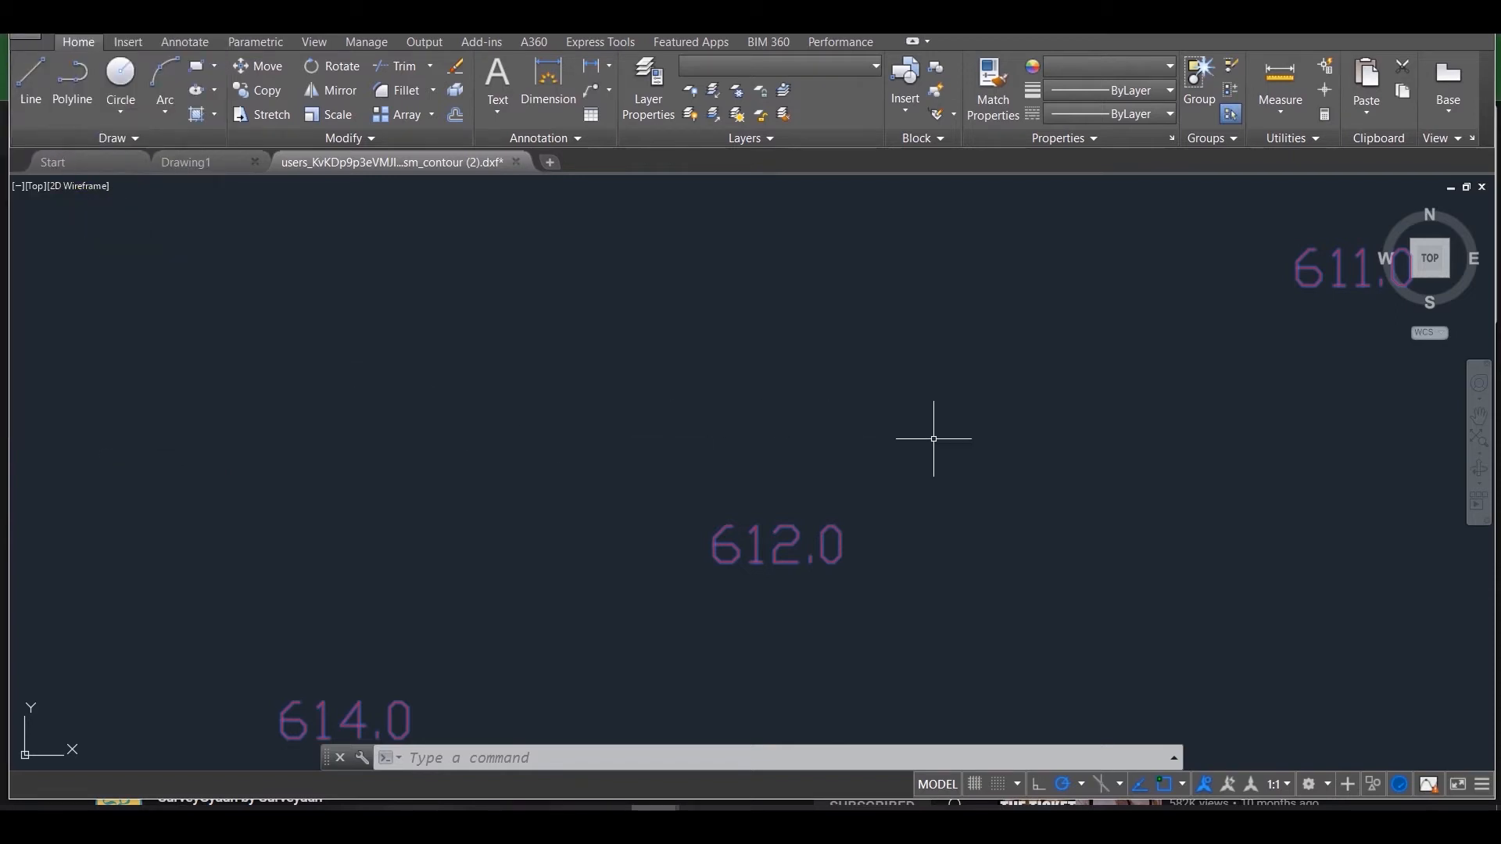
click(1437, 263)
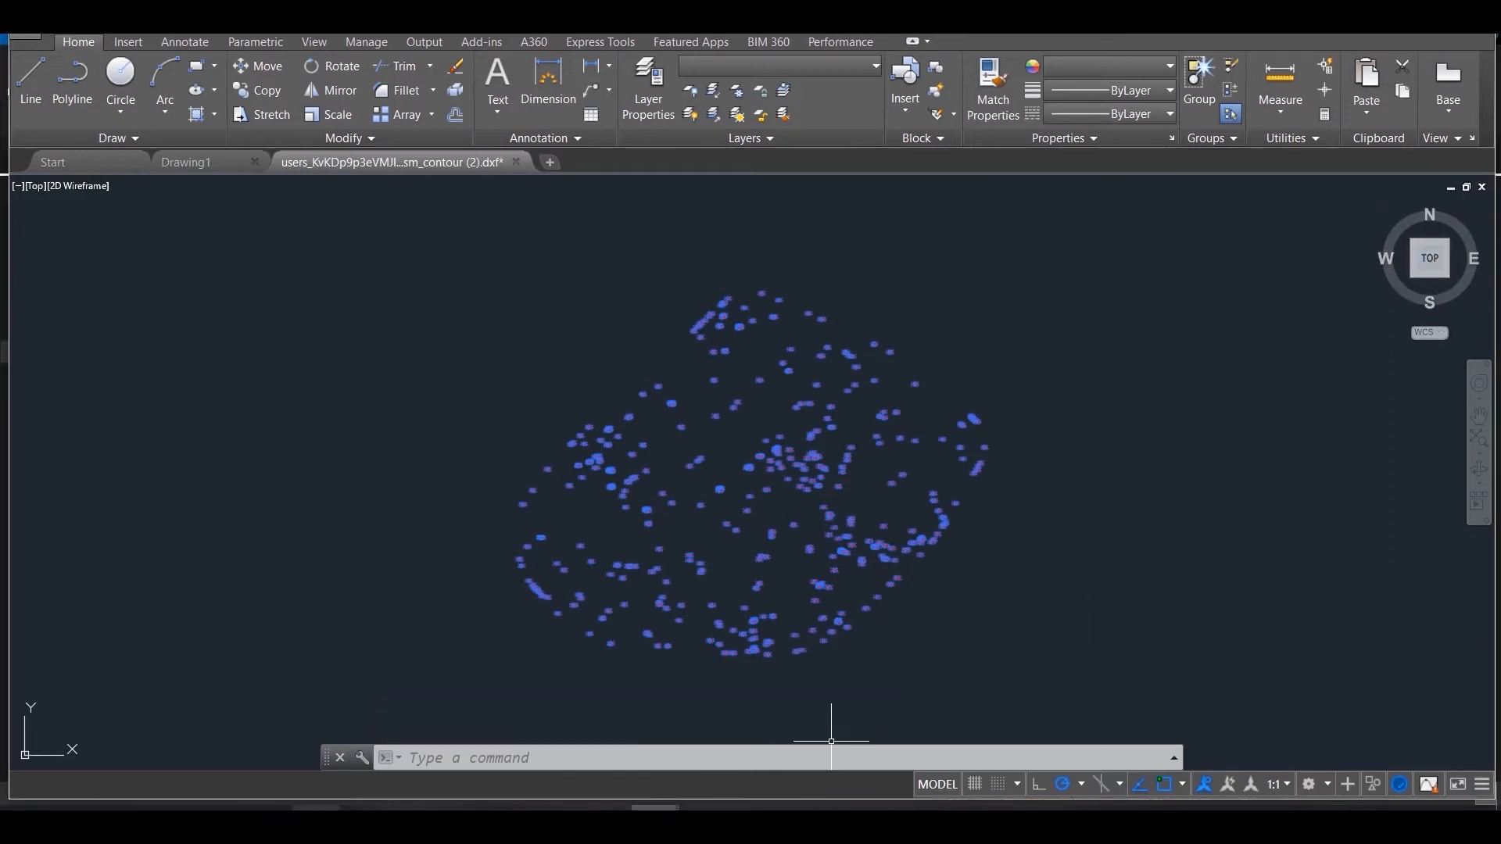
Switch to File Explorer and open the Geotiff folder inside the output's Orthomosaic folder.
click(312, 805)
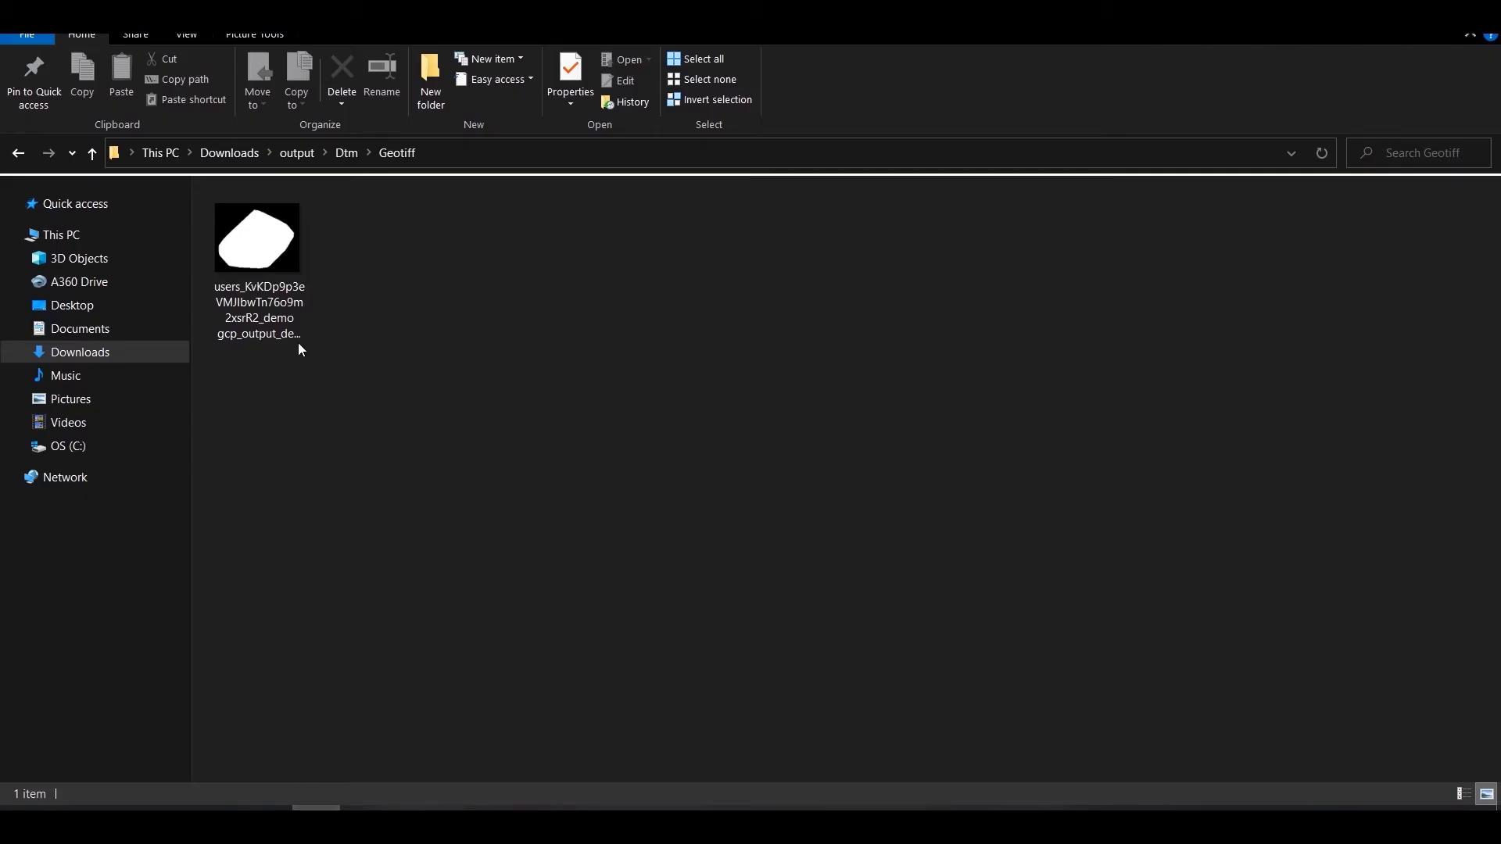
click(297, 153)
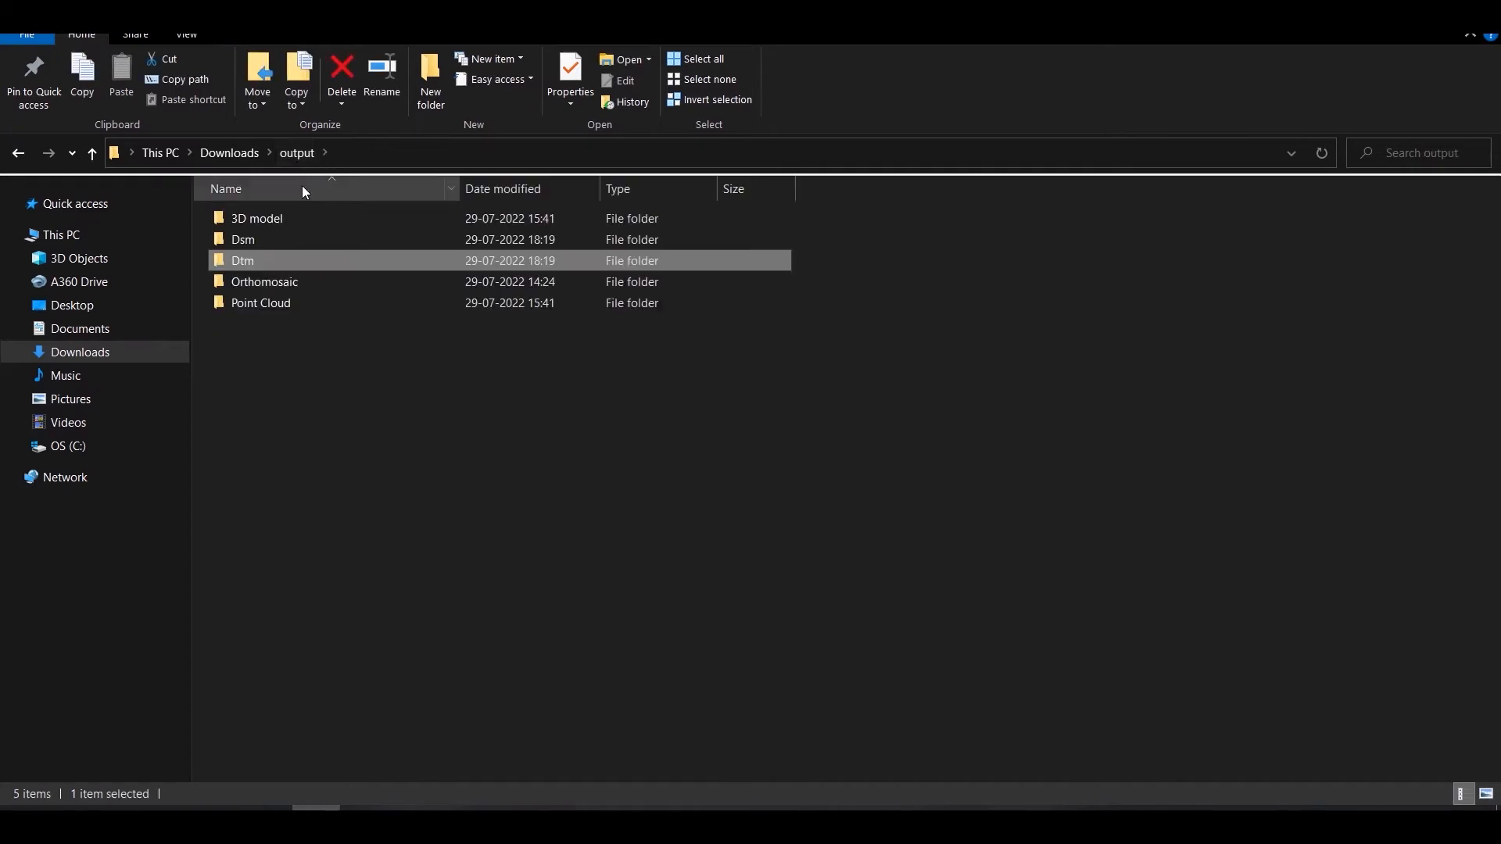
double_click(299, 281)
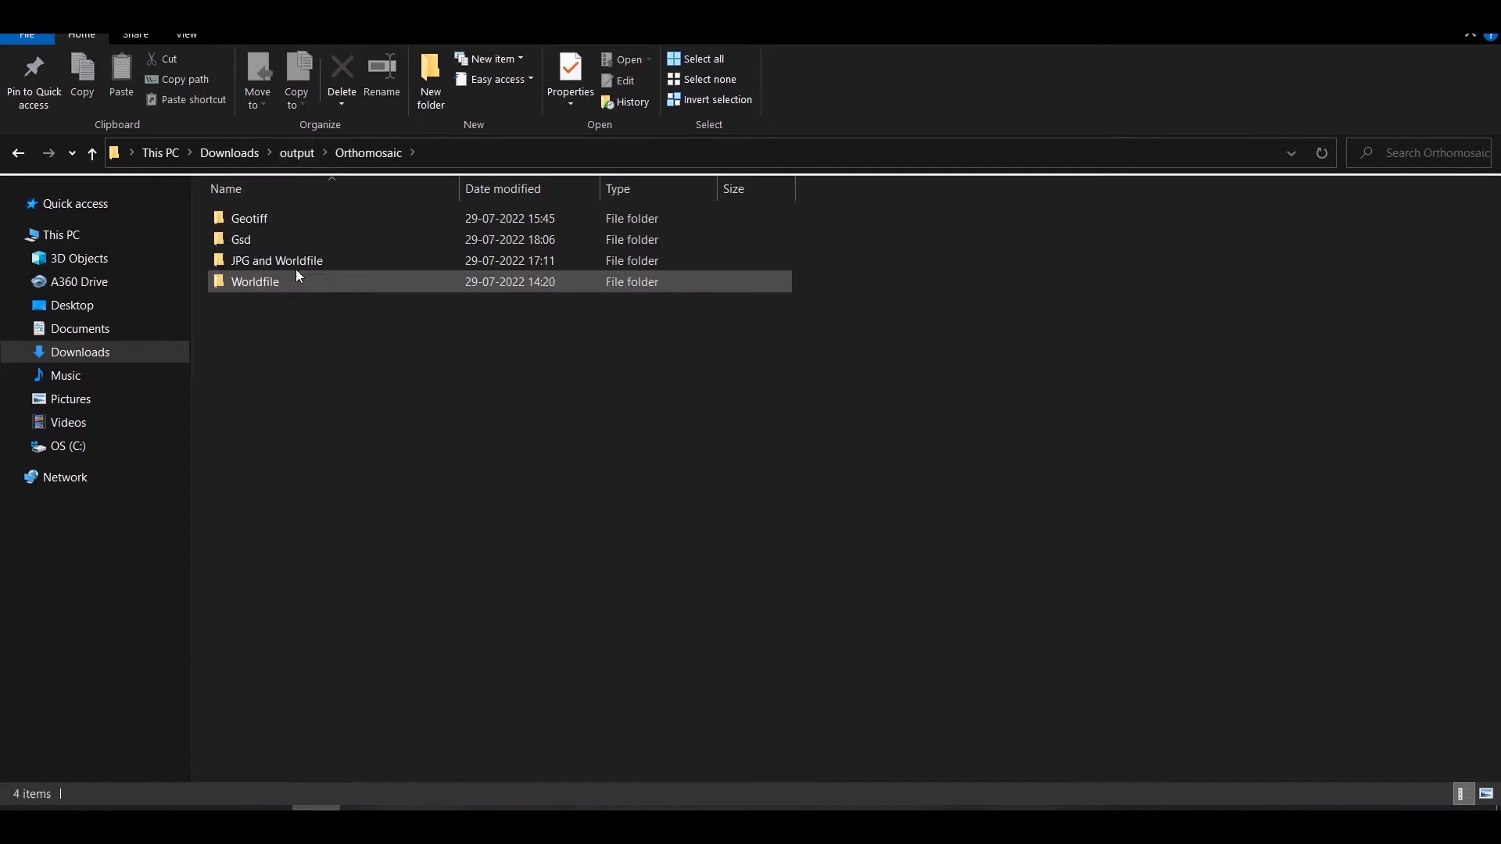
double_click(288, 222)
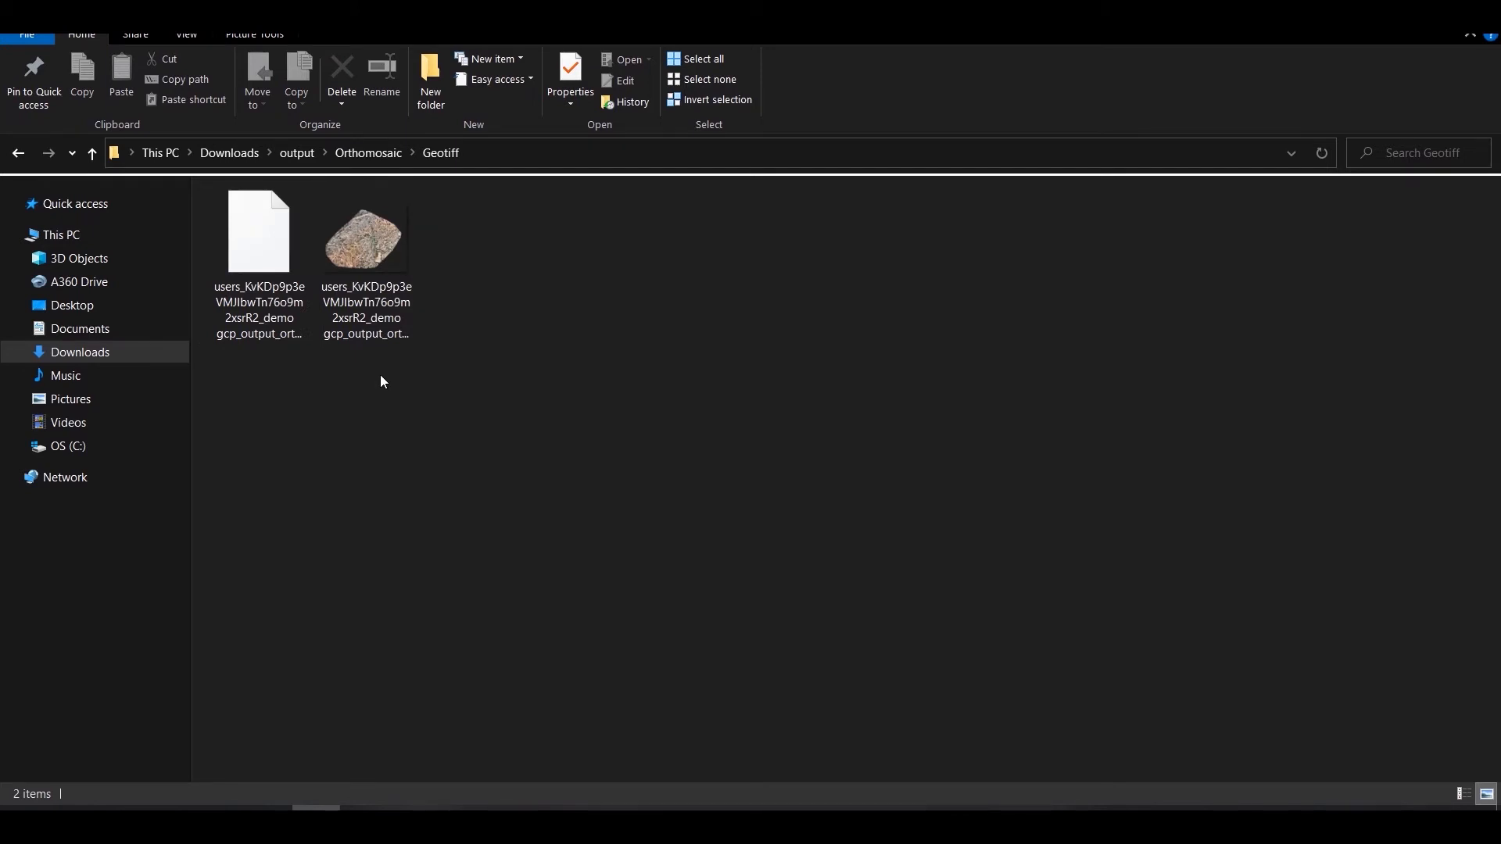
Insert the orthomosaic GeoTIFF into the AutoCAD contour drawing beside the elevation labels, with a freely picked scale and rotation angle 0.
mouse_move(373, 299)
mouse_down()
mouse_move(388, 378)
mouse_move(462, 551)
mouse_move(639, 788)
mouse_move(666, 810)
mouse_move(690, 805)
mouse_move(670, 810)
mouse_move(757, 740)
mouse_up()
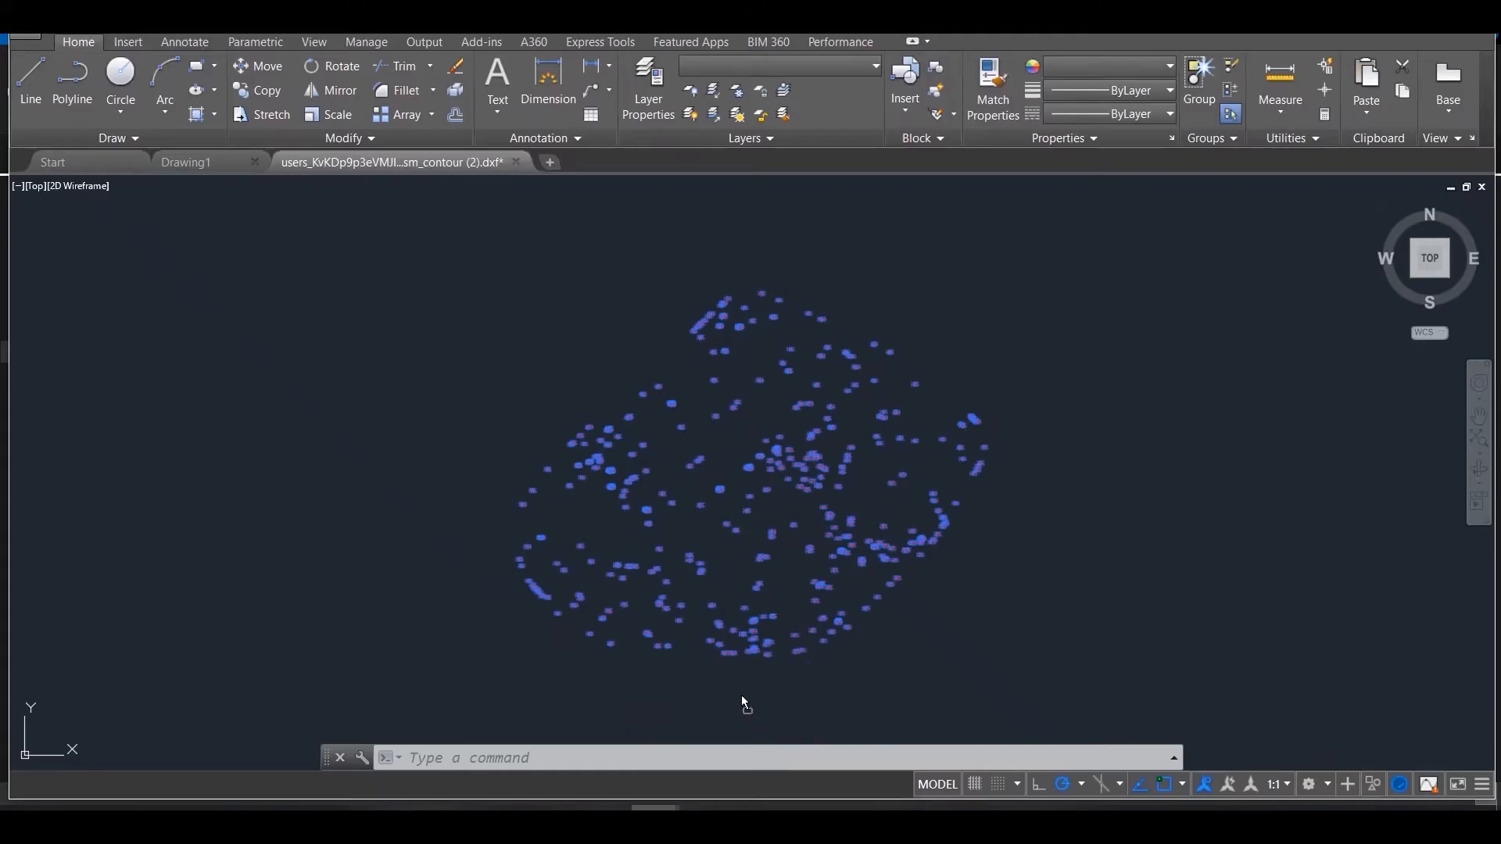
drag(325, 538, 325, 538)
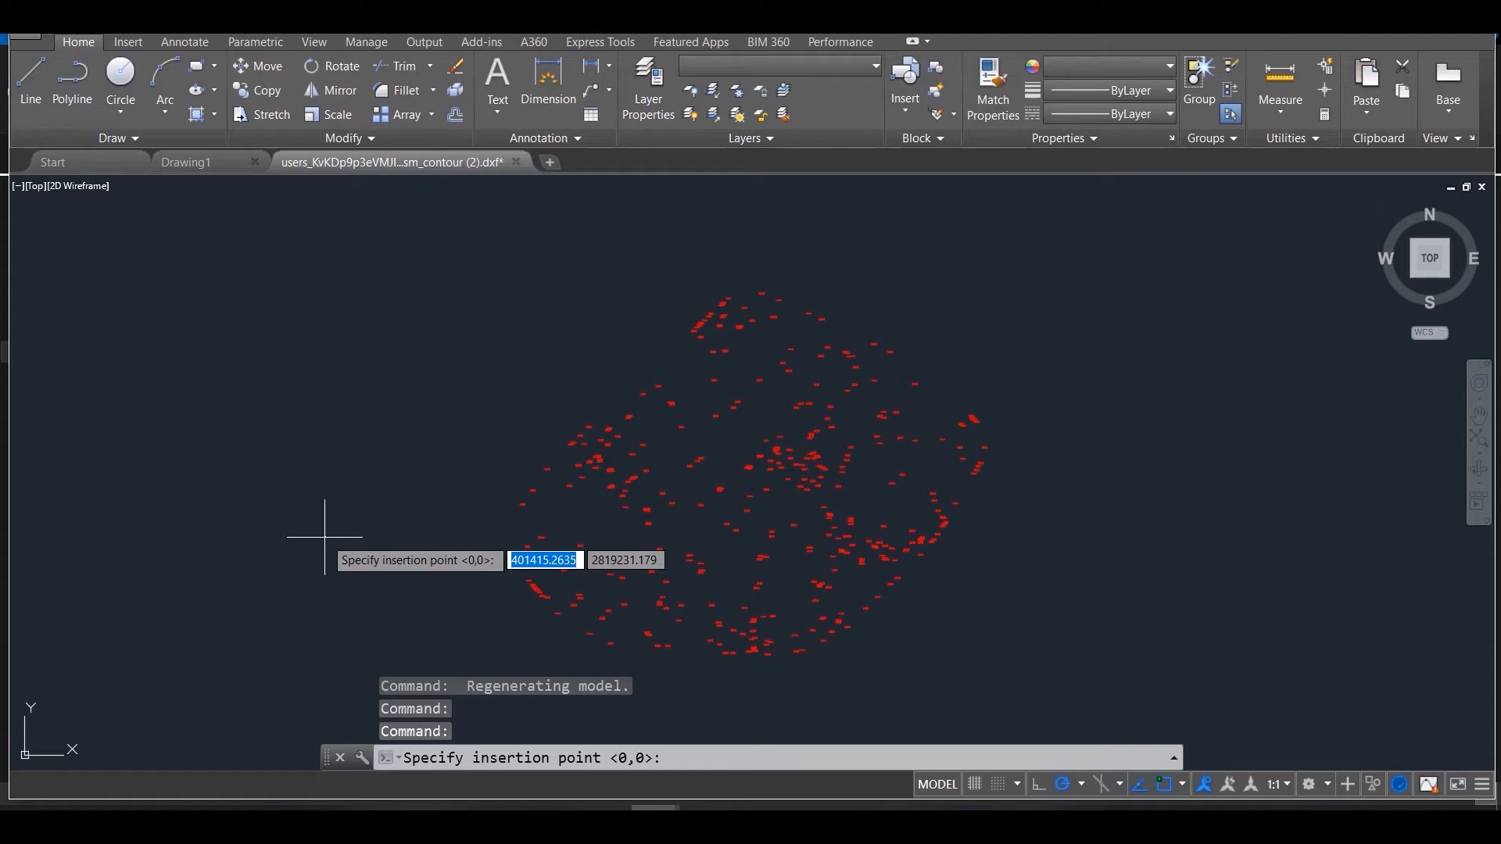
click(325, 538)
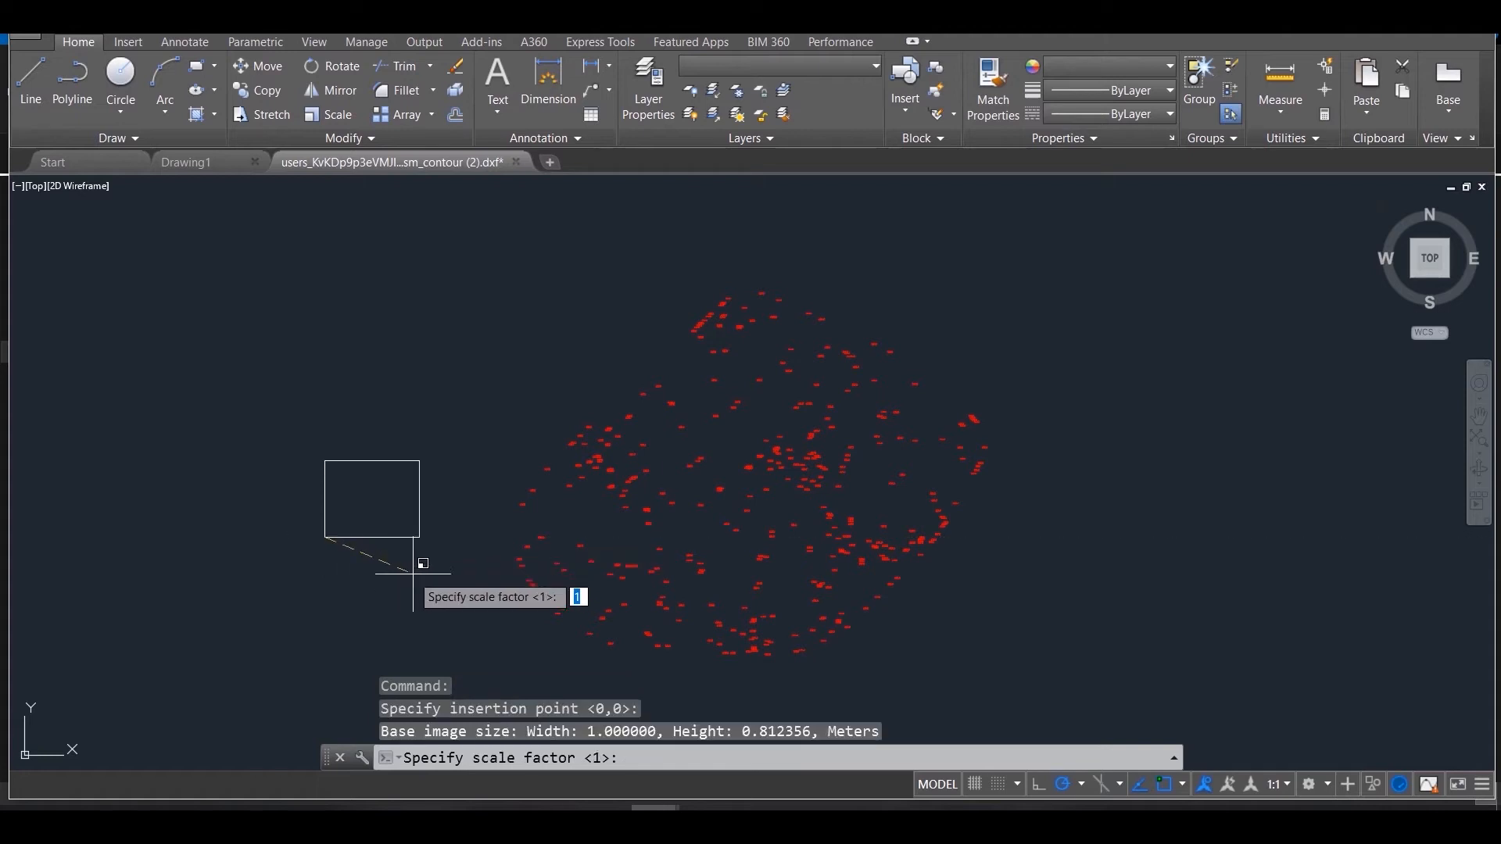
click(459, 585)
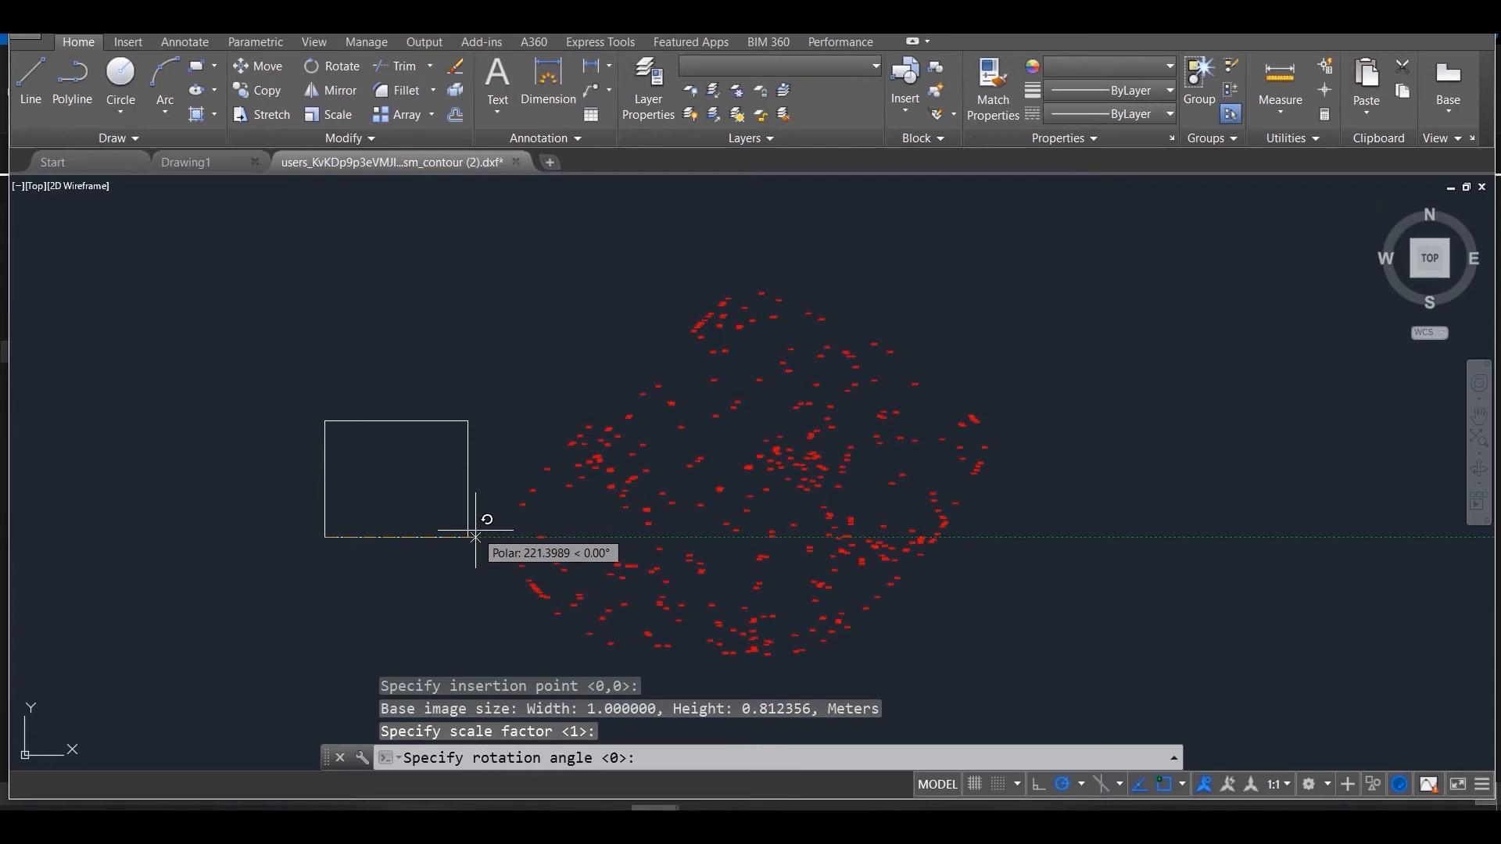
key(Return)
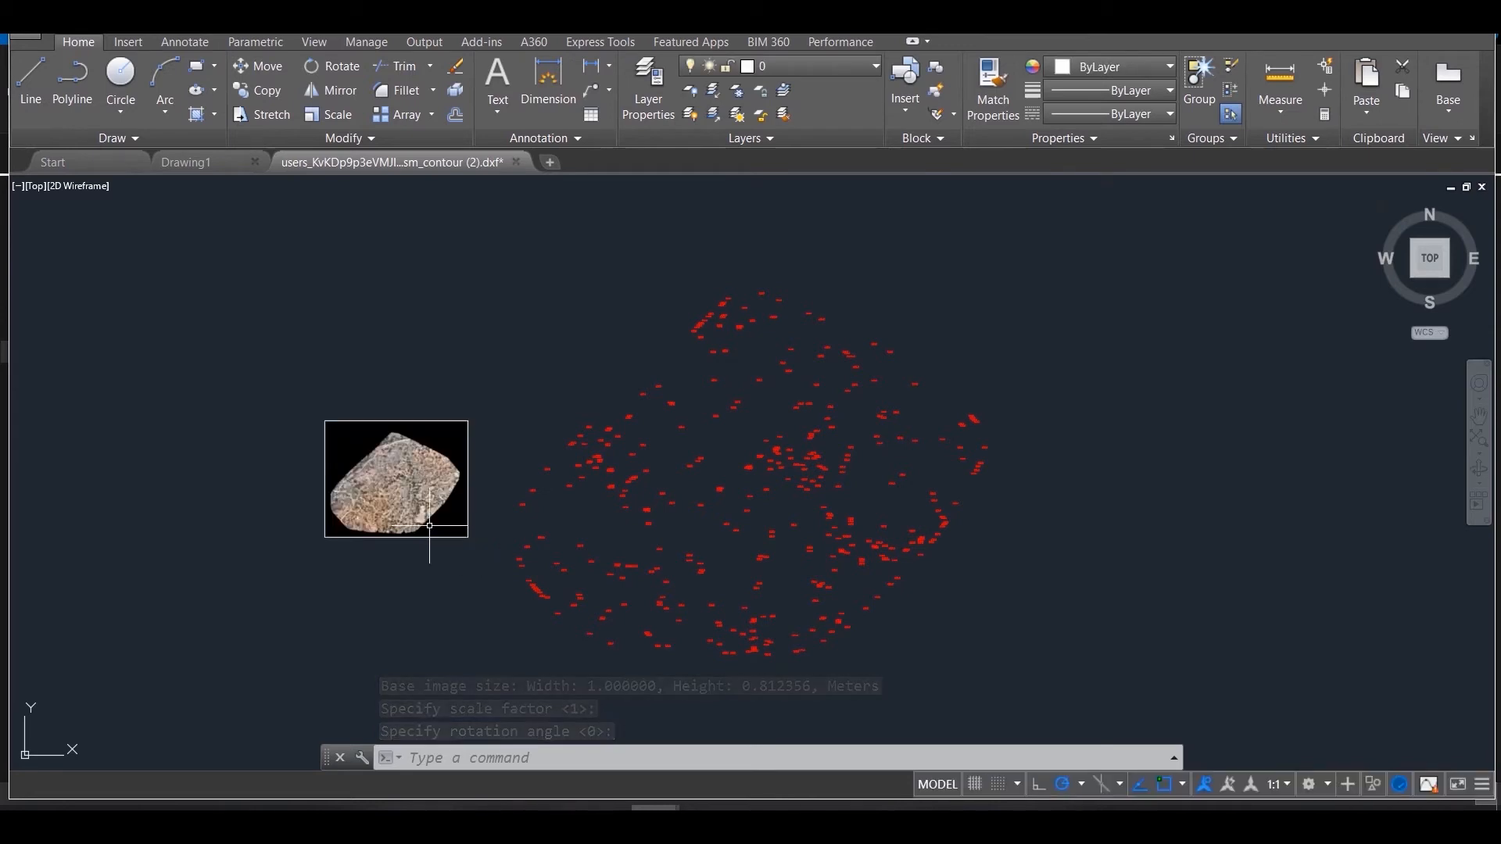
Georeference the inserted orthomosaic image to its world file coordinates with the GEOREFIMG command.
click(467, 765)
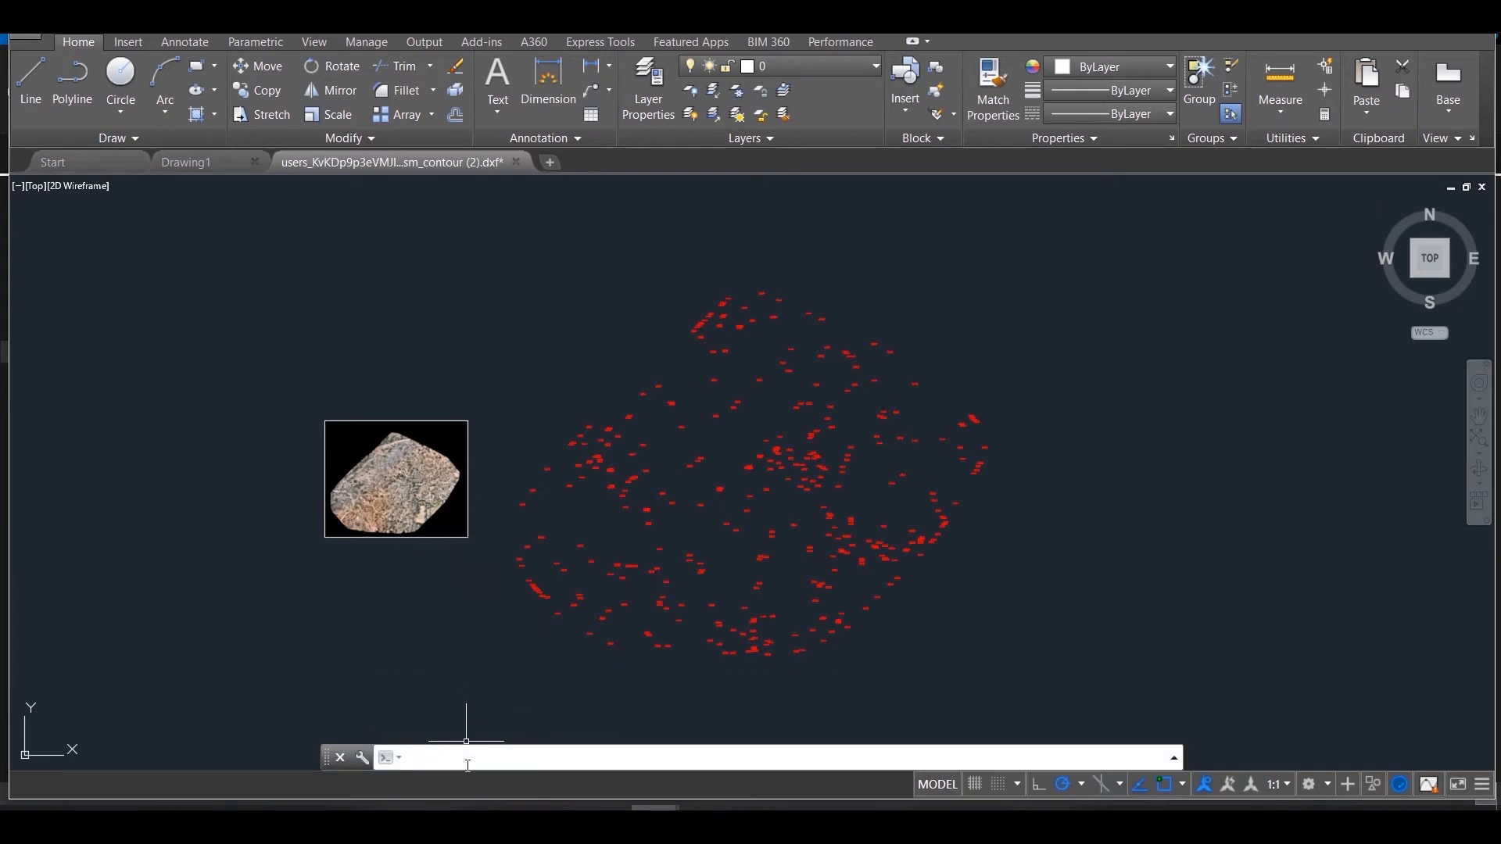
text(geo)
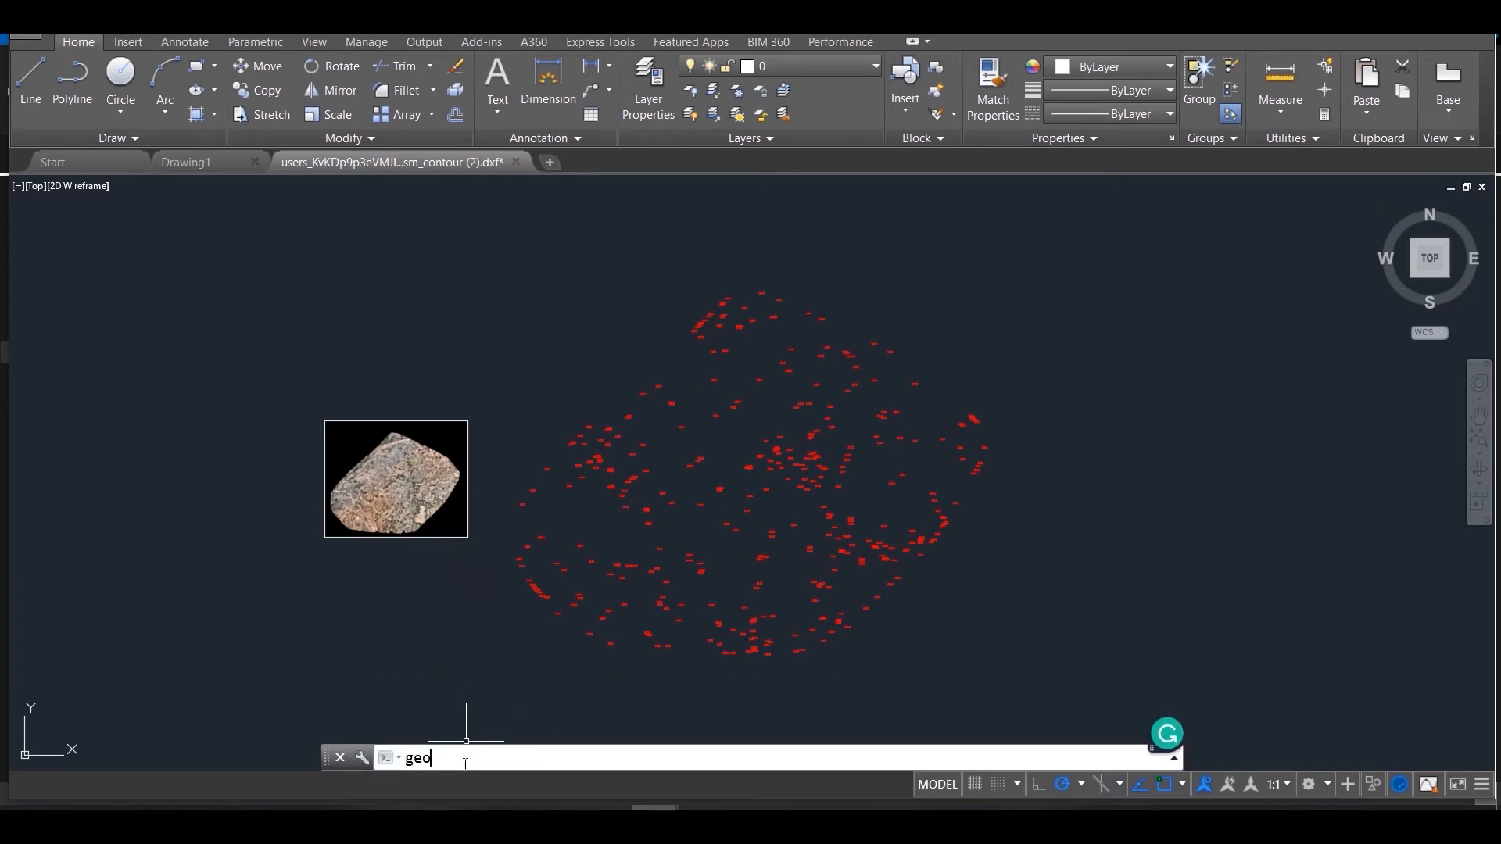
text(refimg)
key(Return)
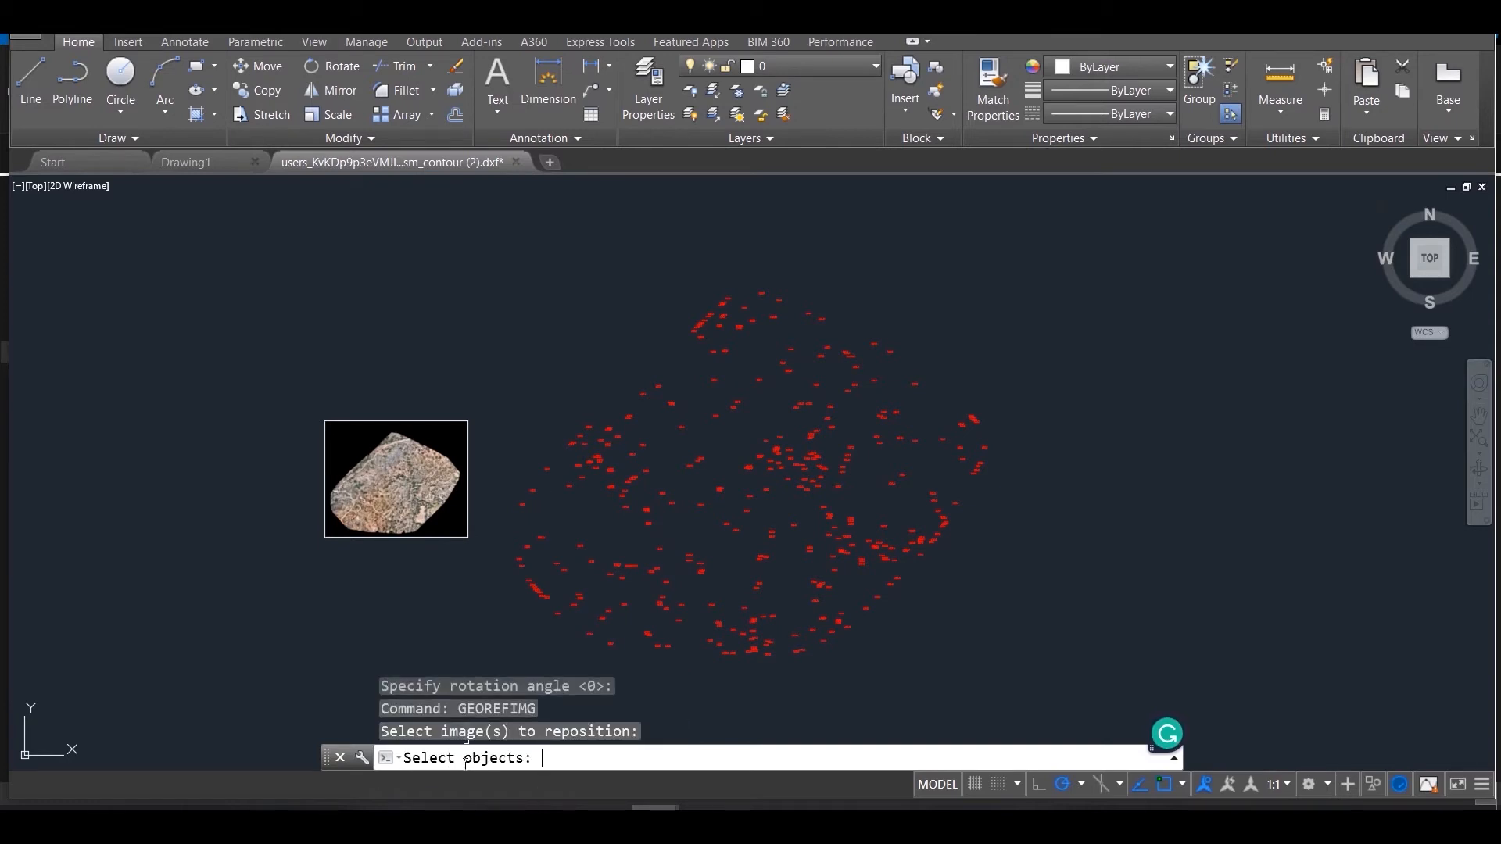
click(326, 419)
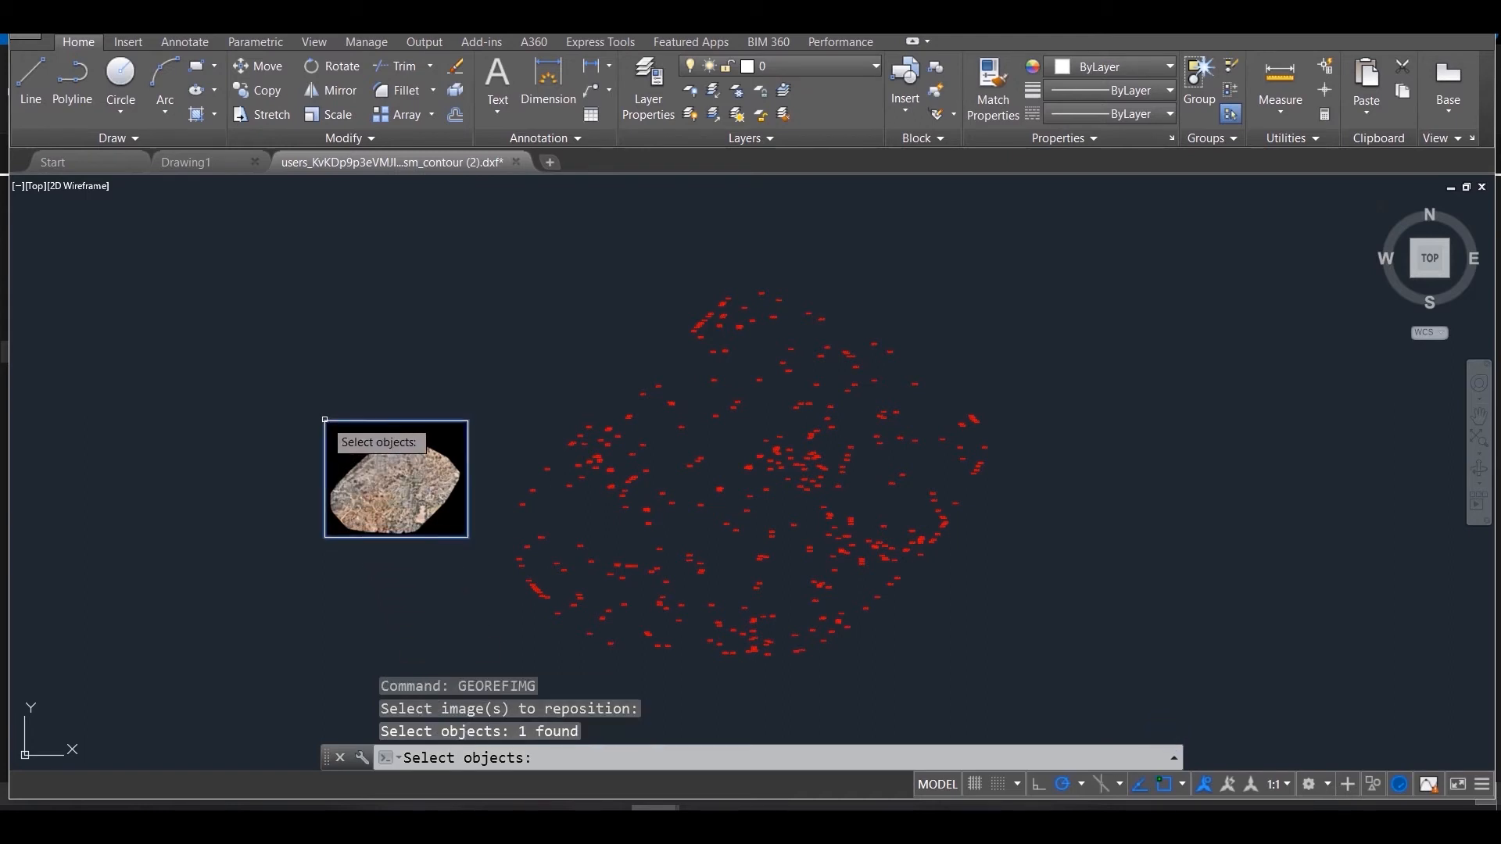
key(Return)
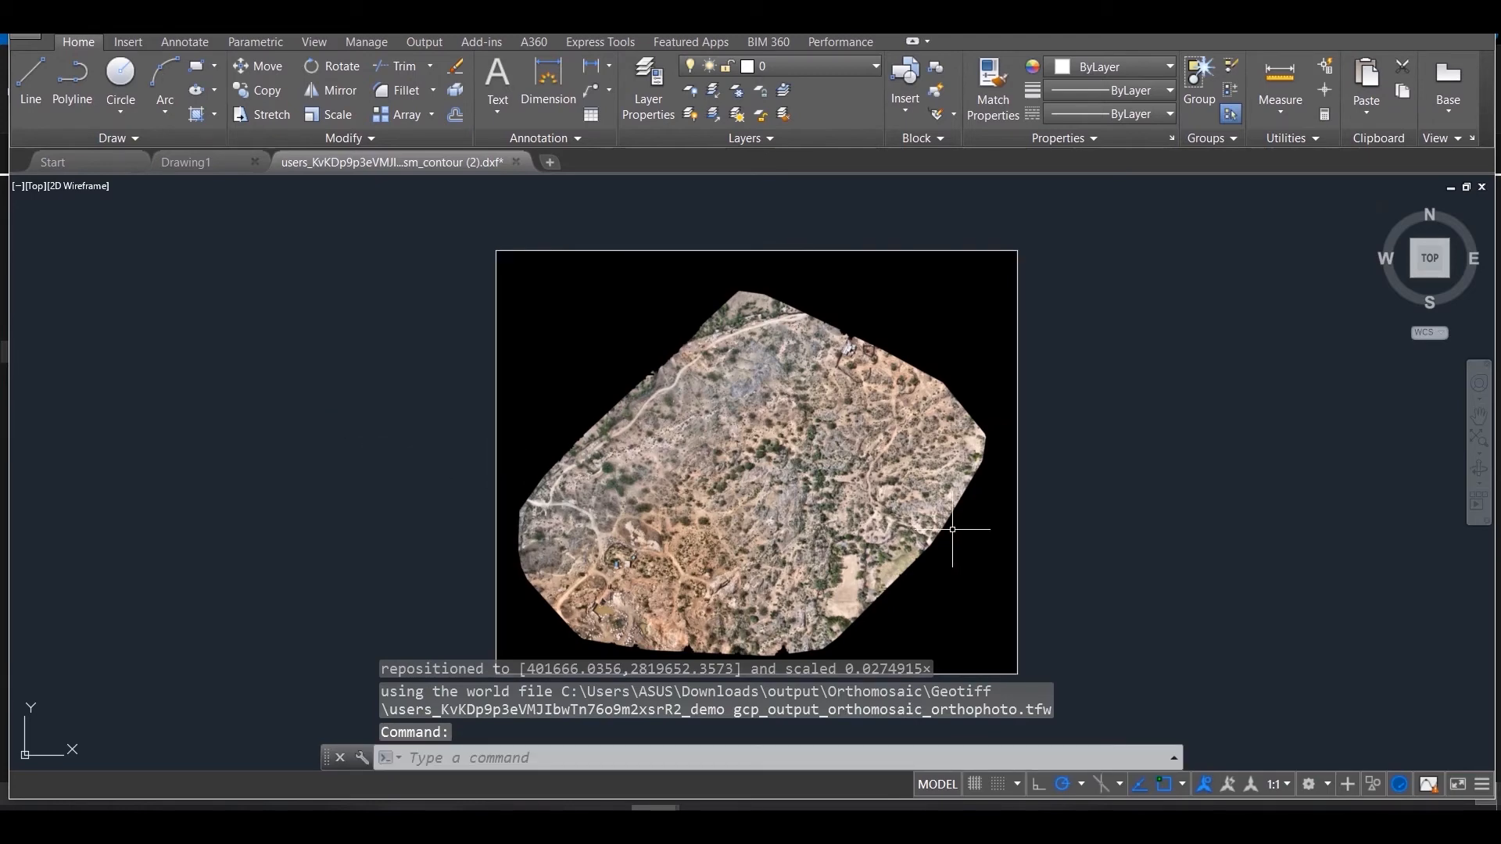
Send the orthomosaic image to the back of the draw order, behind the elevation labels.
click(1018, 521)
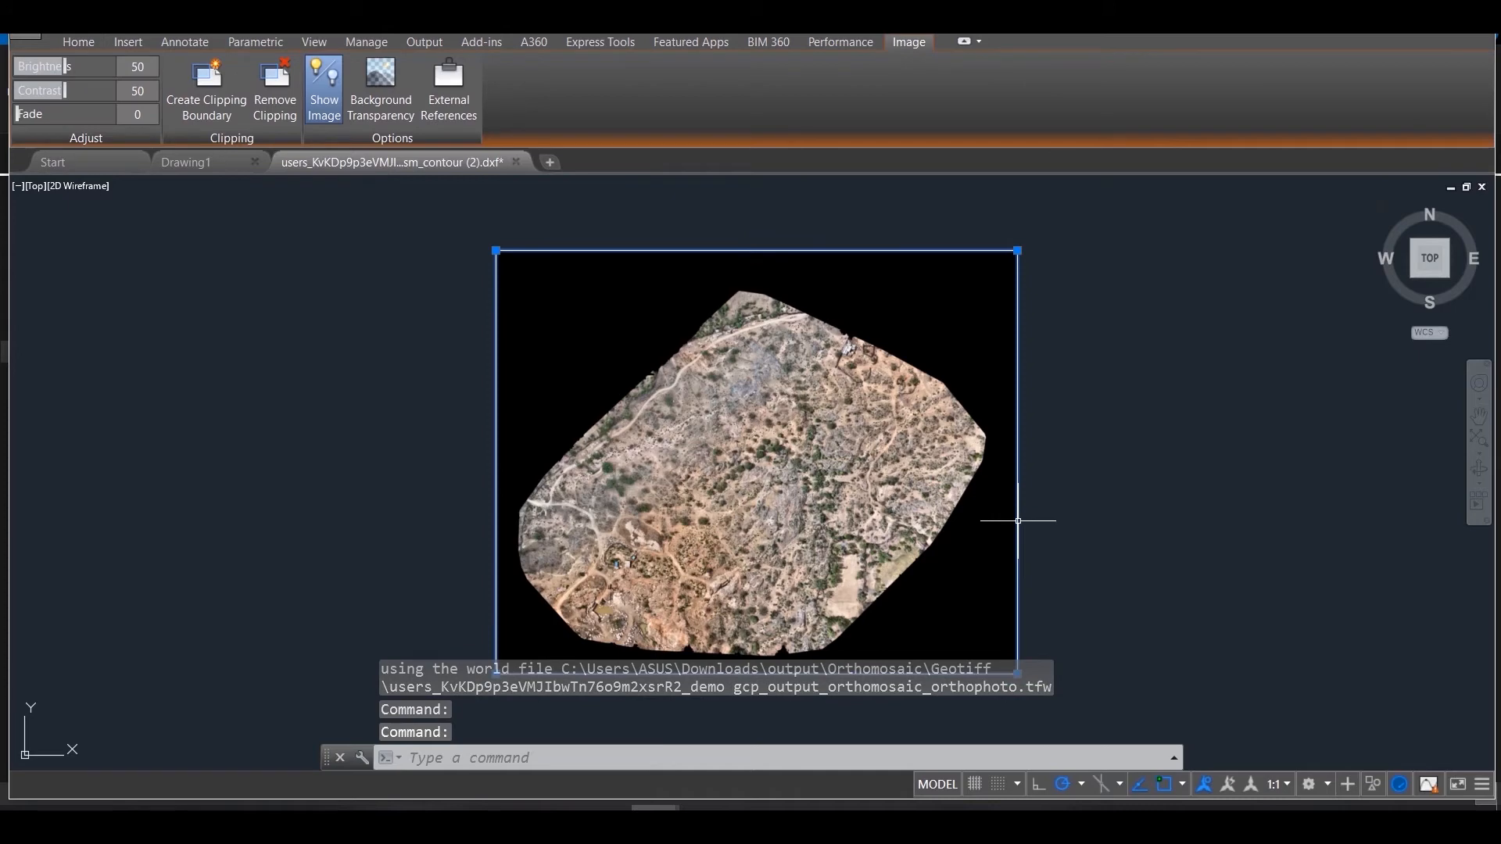
right_click(1018, 521)
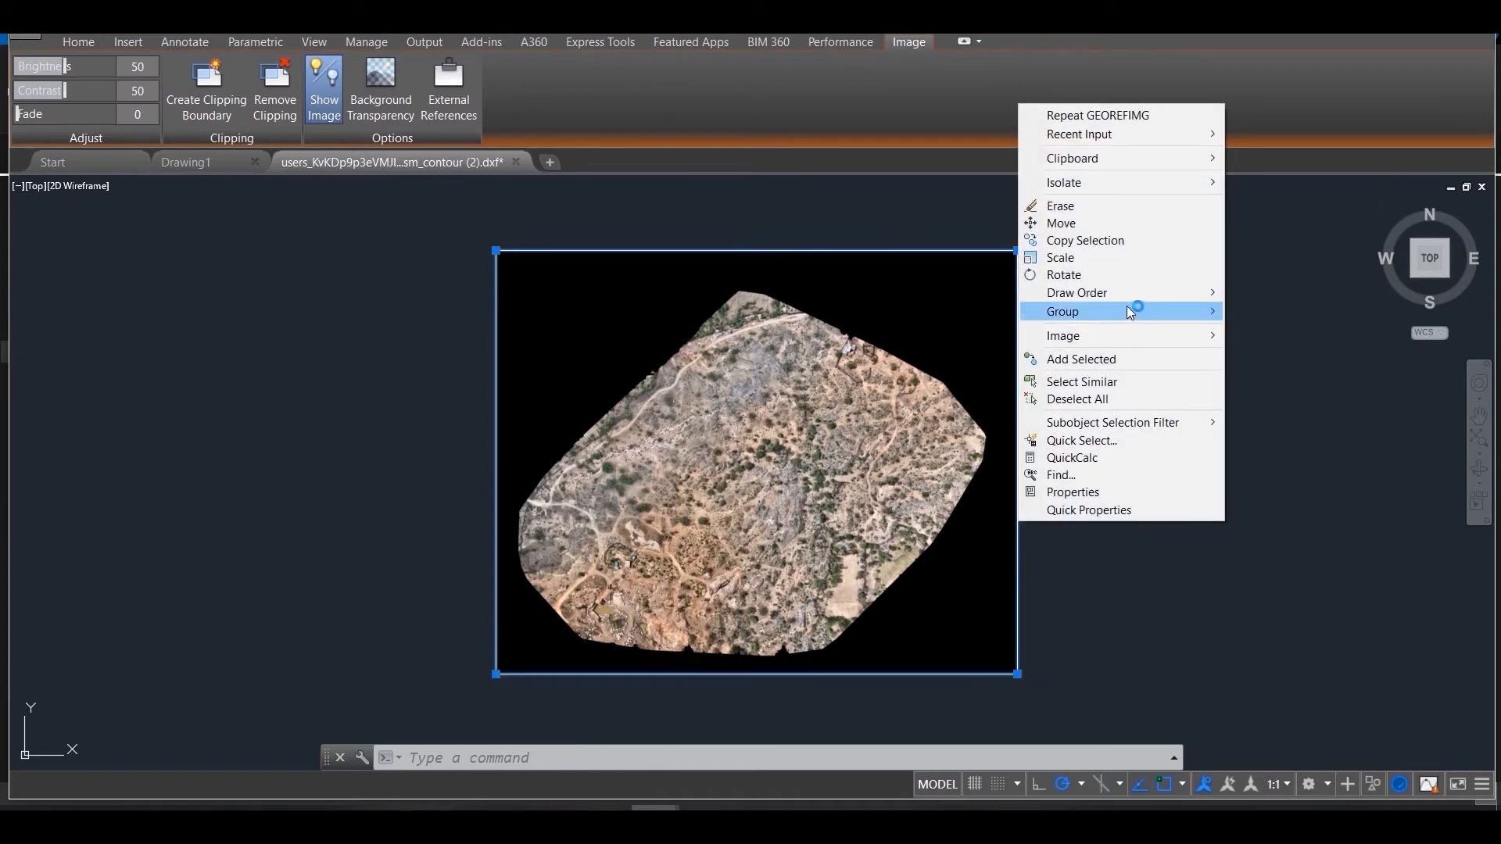
mouse_move(1127, 292)
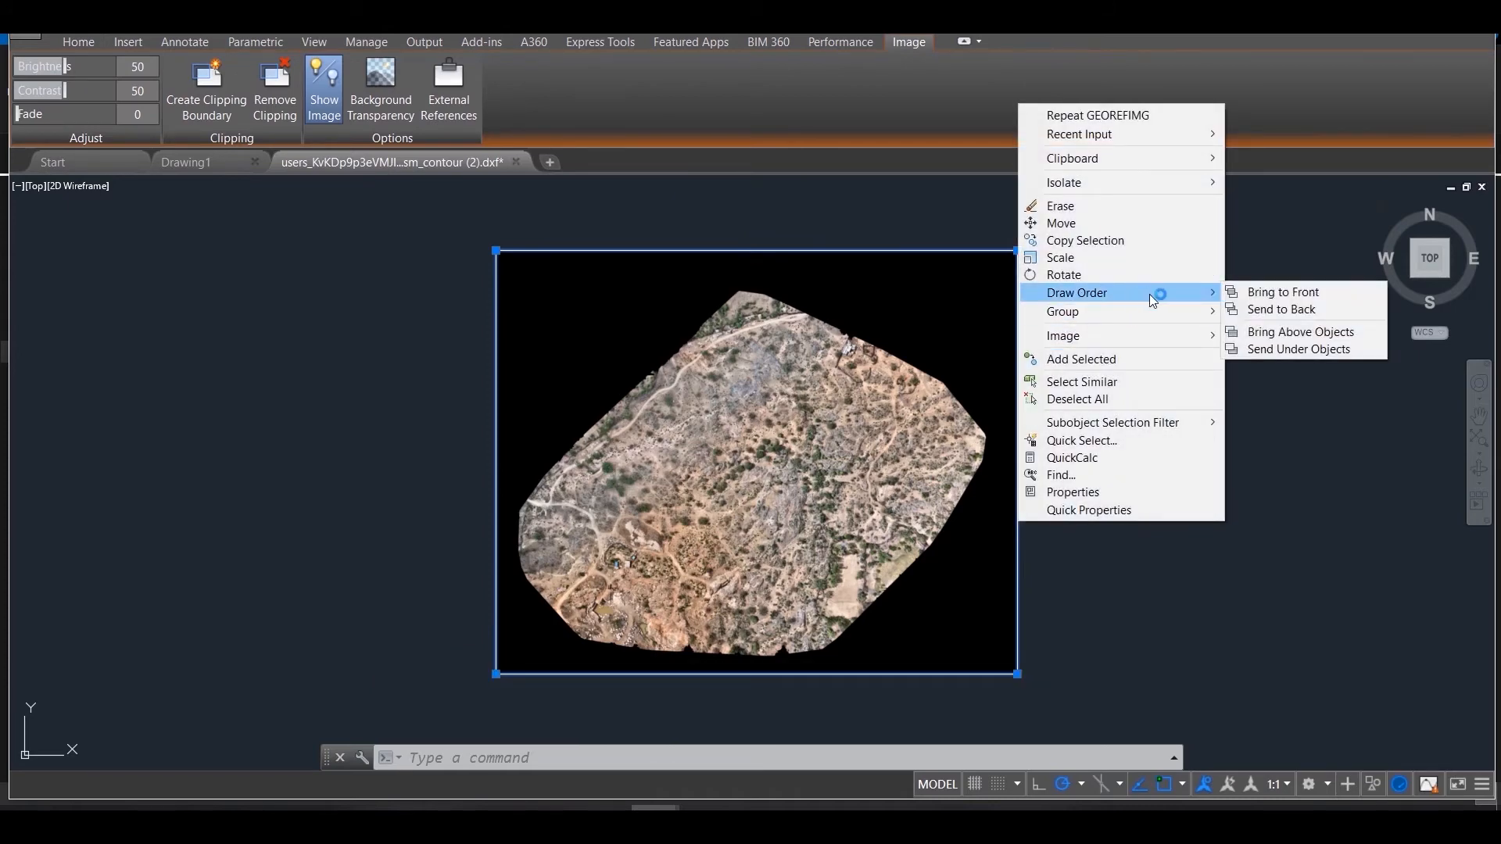
click(1282, 309)
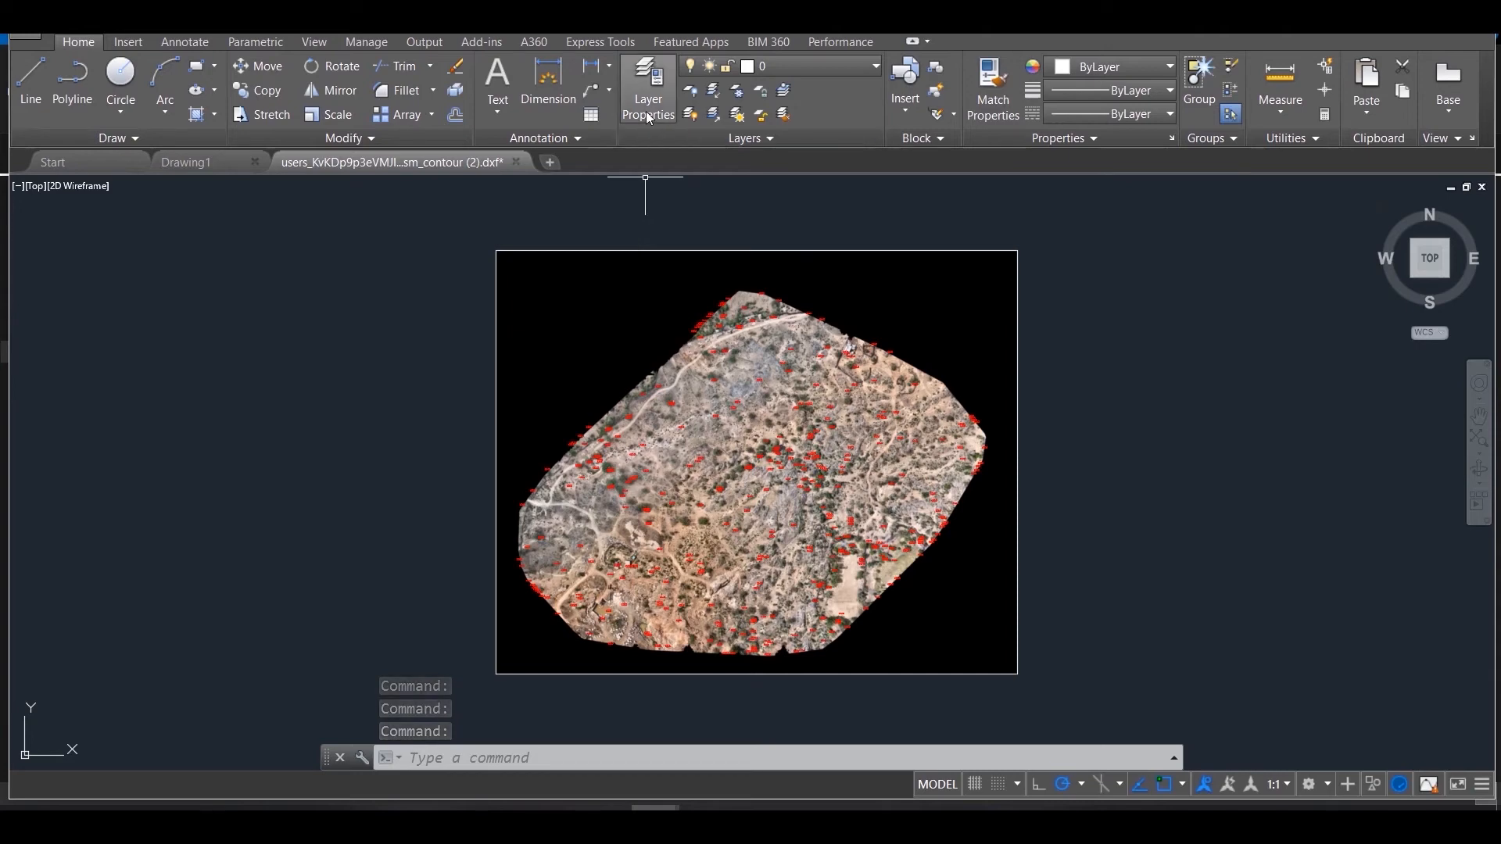
Turn the contours layer back on, inspect the contours over the orthomosaic up close, and return to the top view.
click(648, 88)
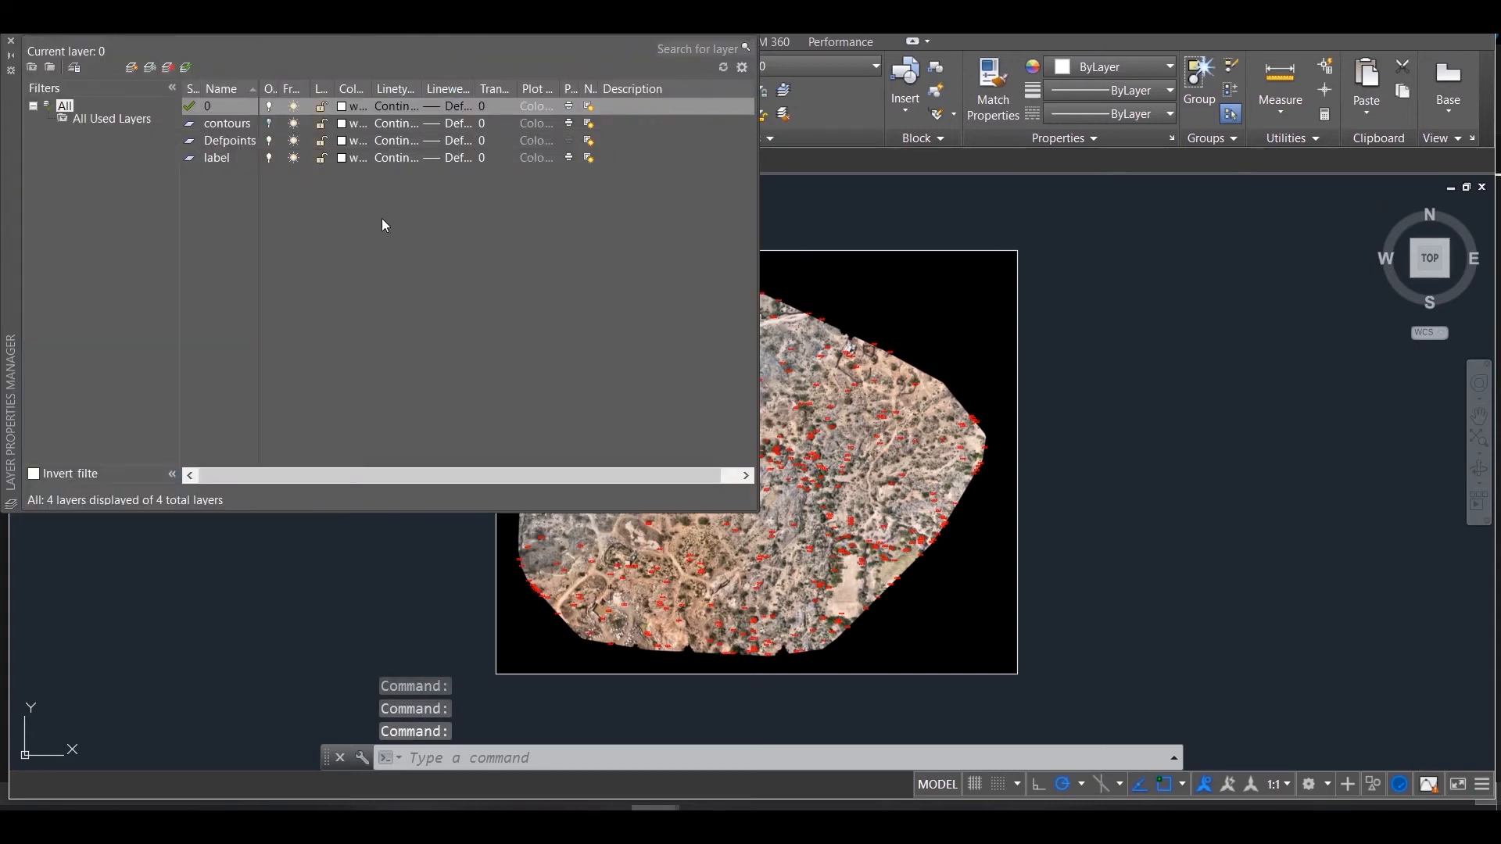
click(269, 123)
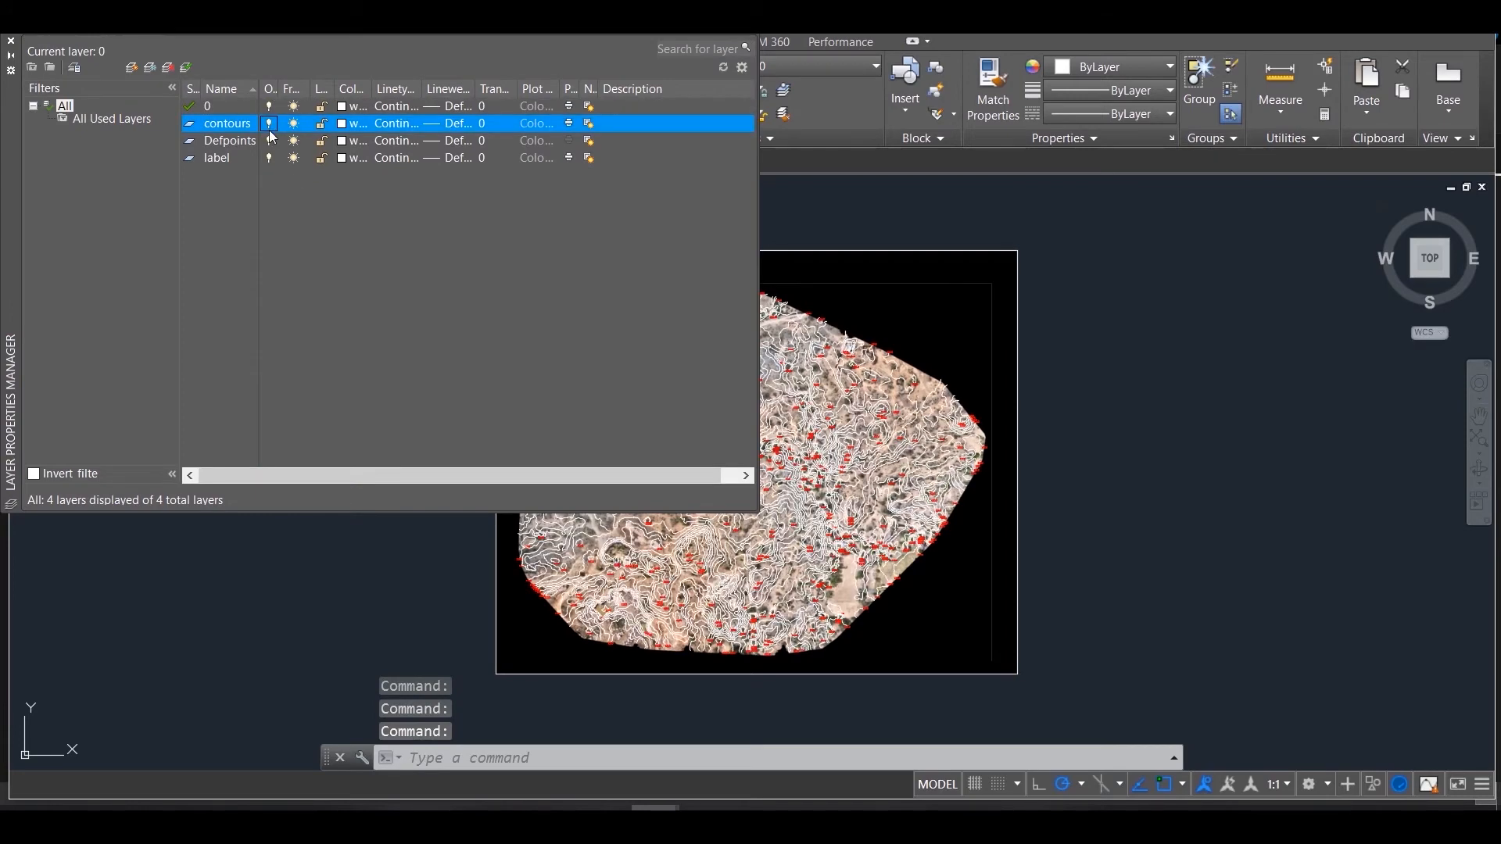
click(10, 40)
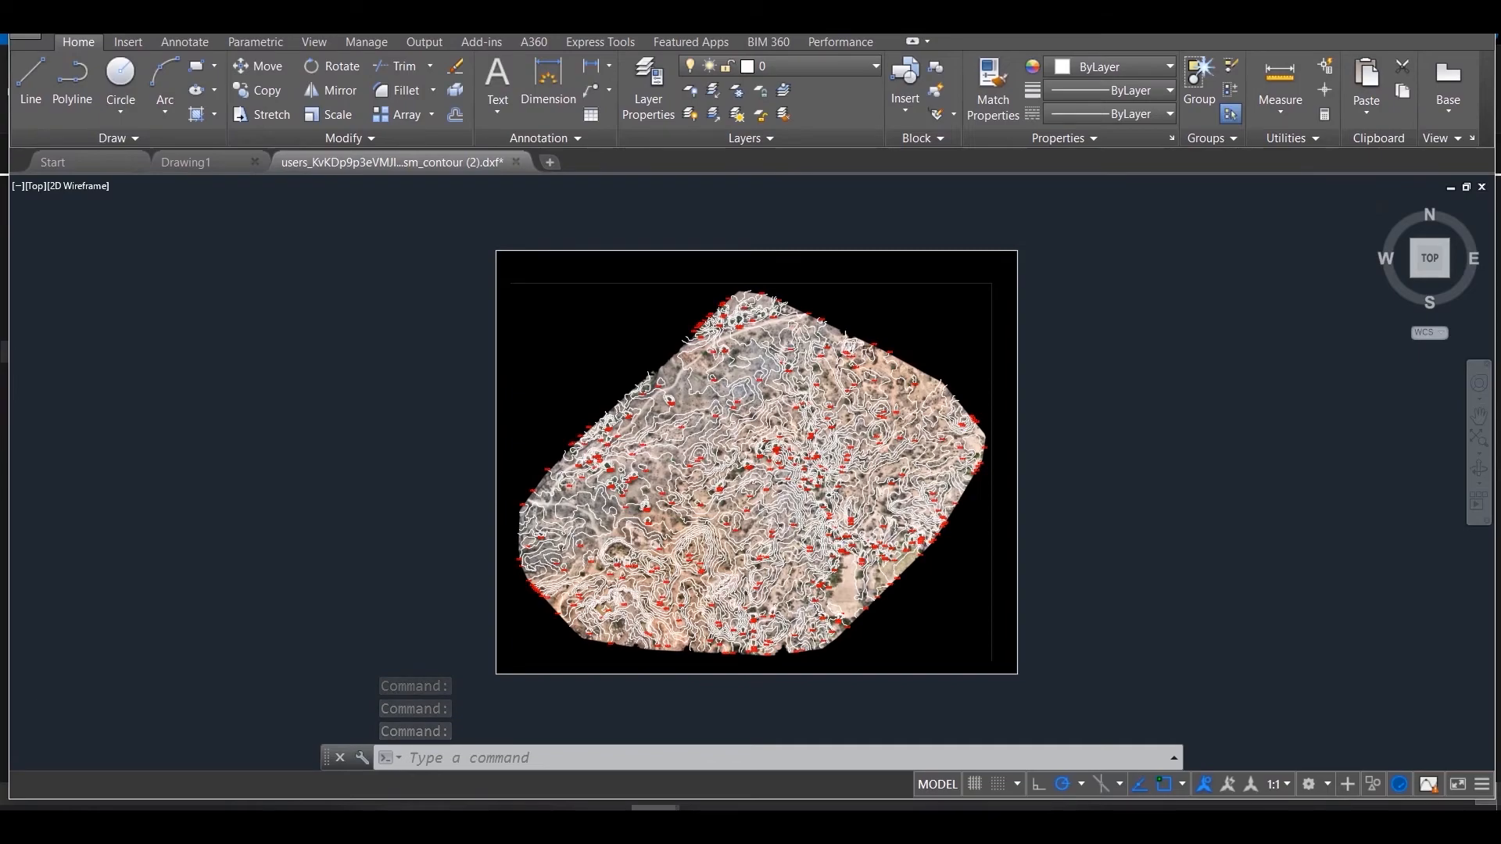
scroll(764, 539, up, 5)
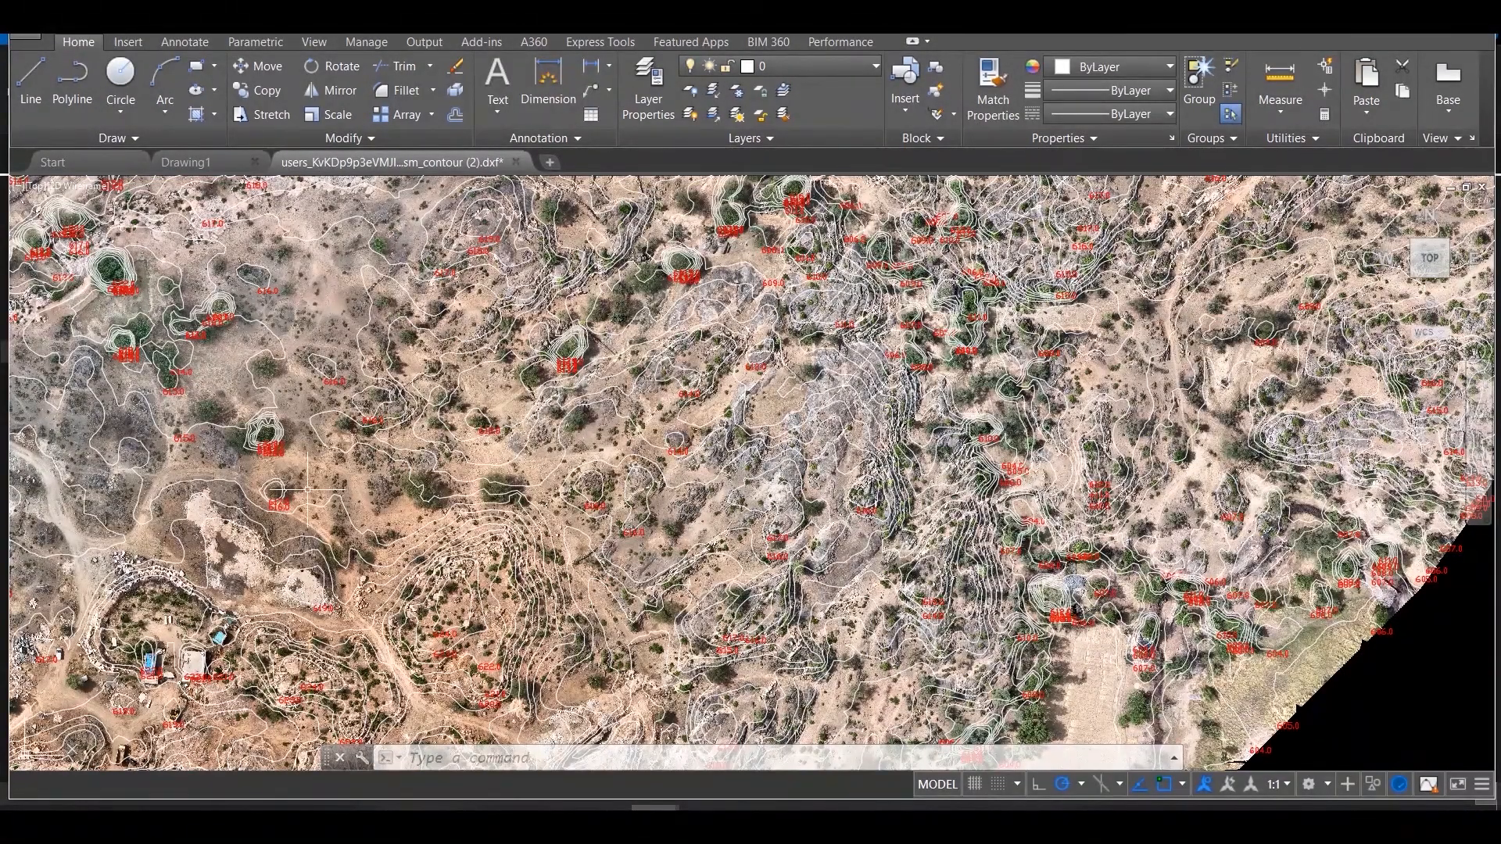
scroll(188, 666, up, 4)
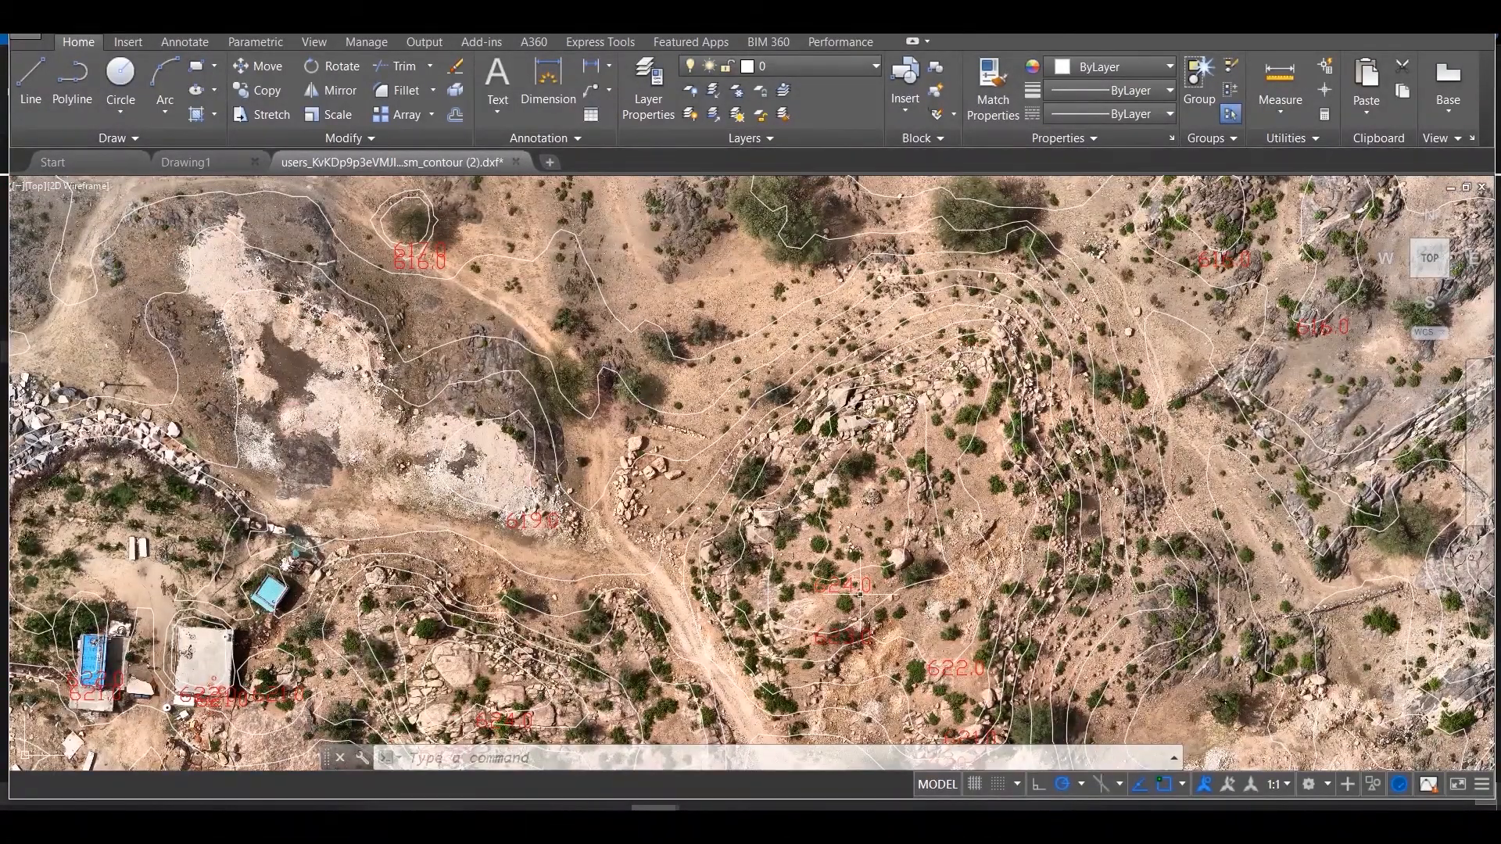
scroll(860, 594, up, 2)
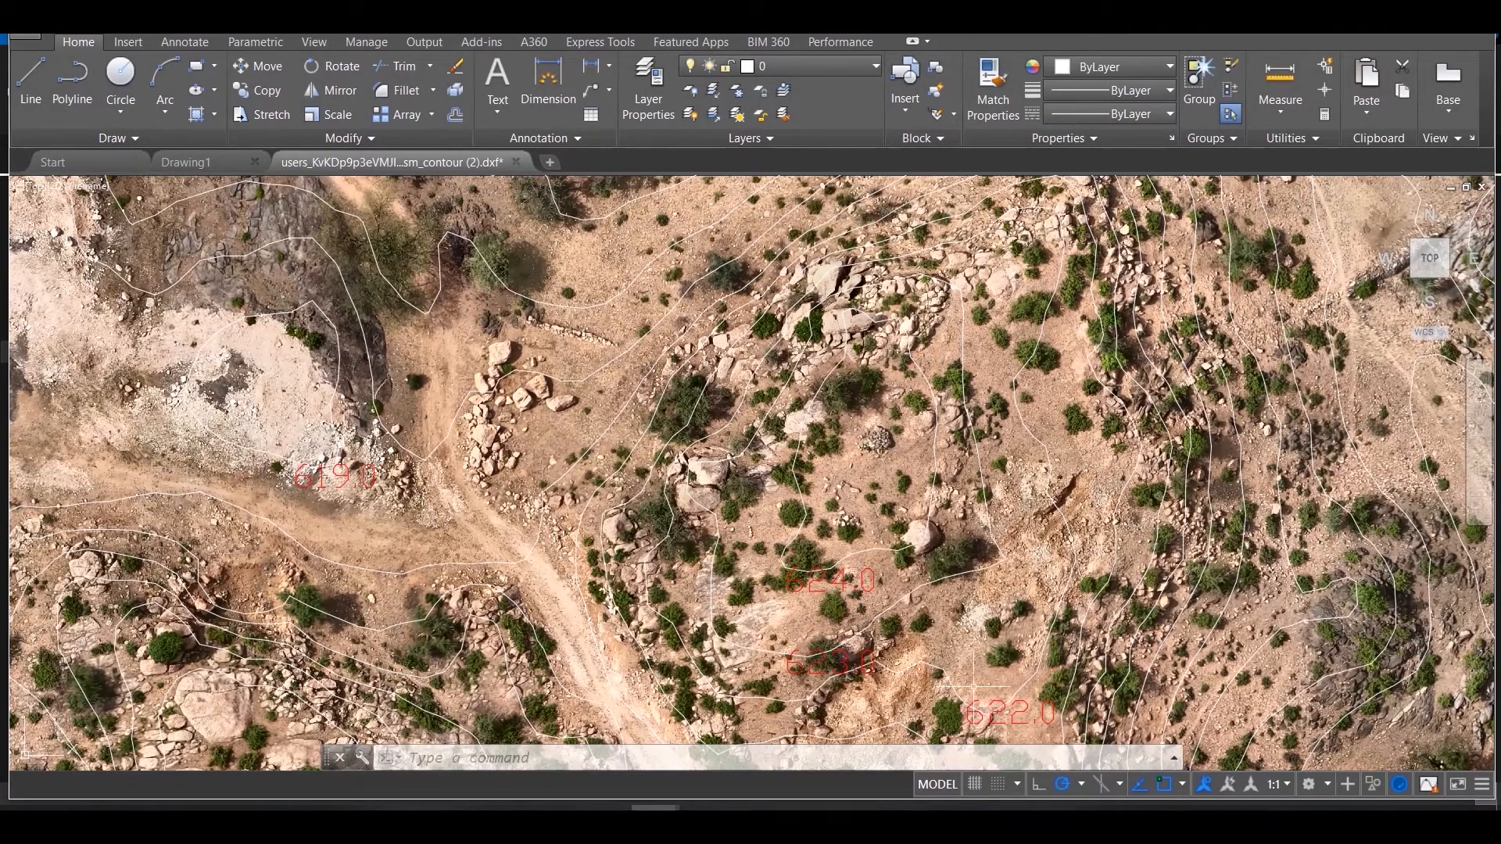
click(1433, 264)
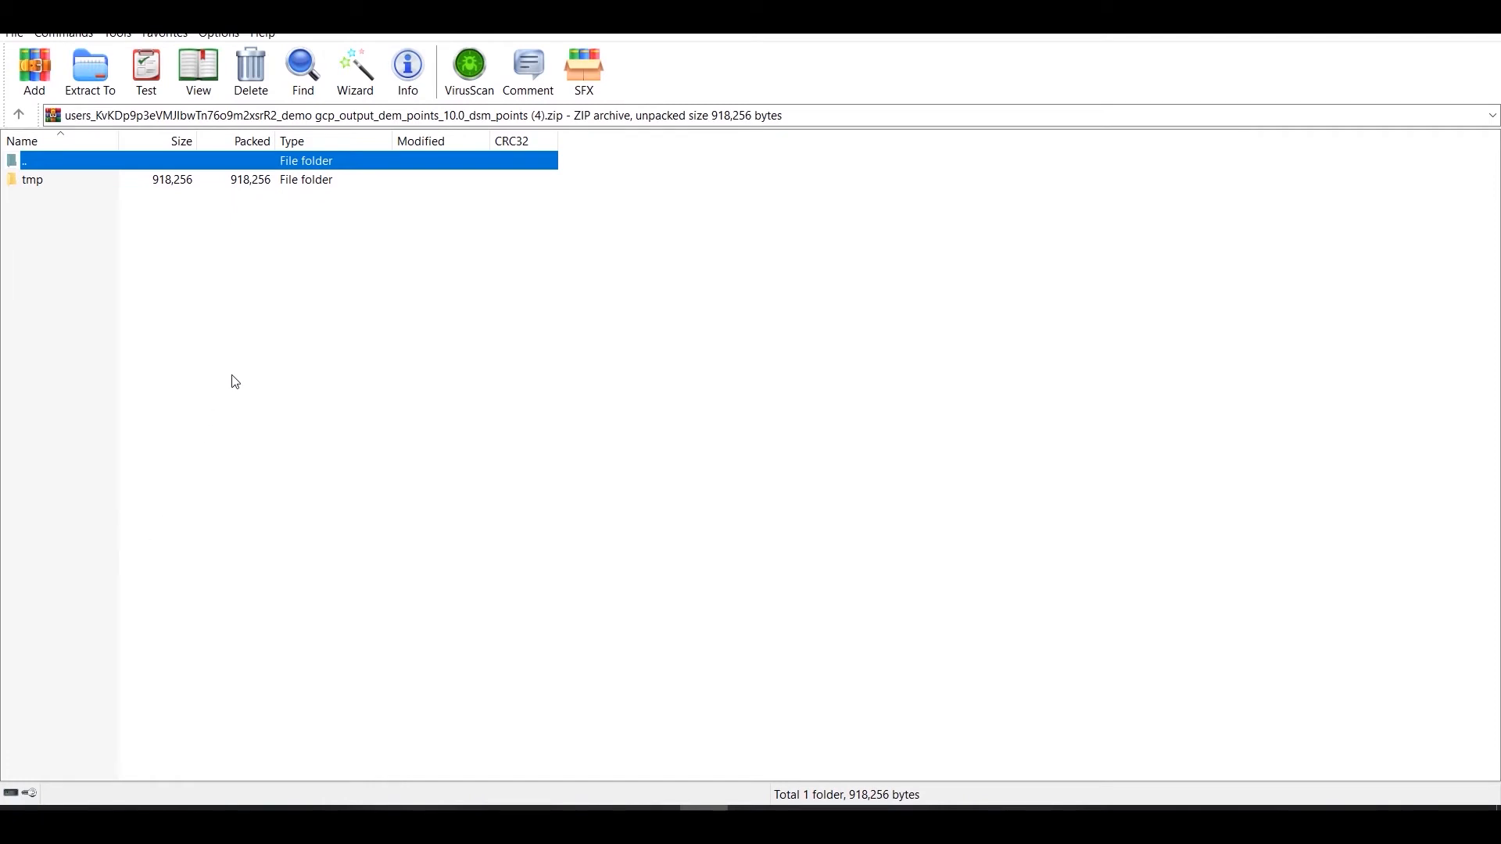
Open points.dxf from the tmp folder of the DSM points archive in AutoCAD and view all points from the top.
click(292, 191)
double_click(291, 192)
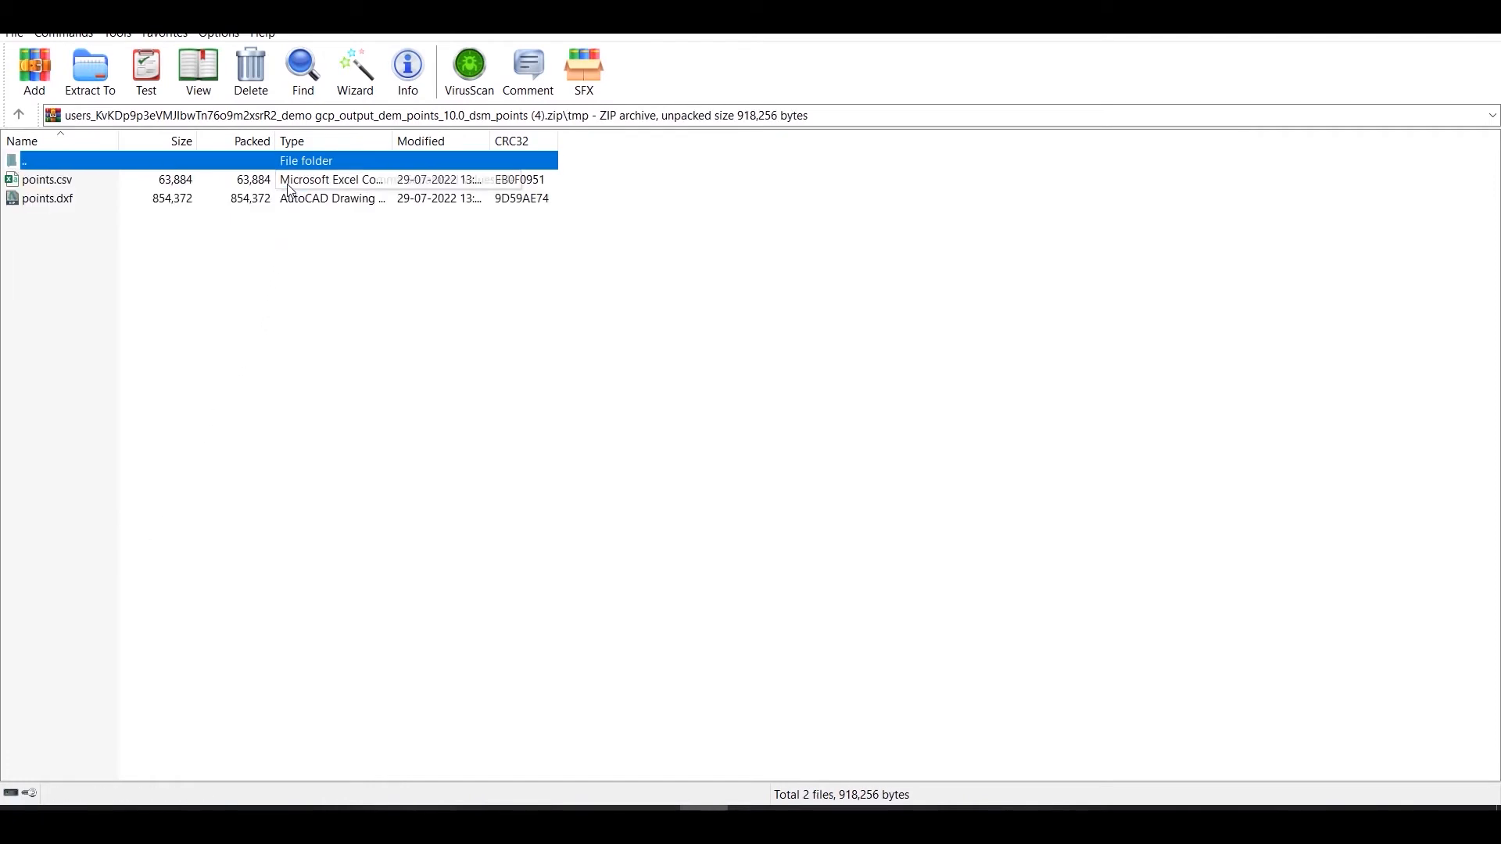
click(295, 202)
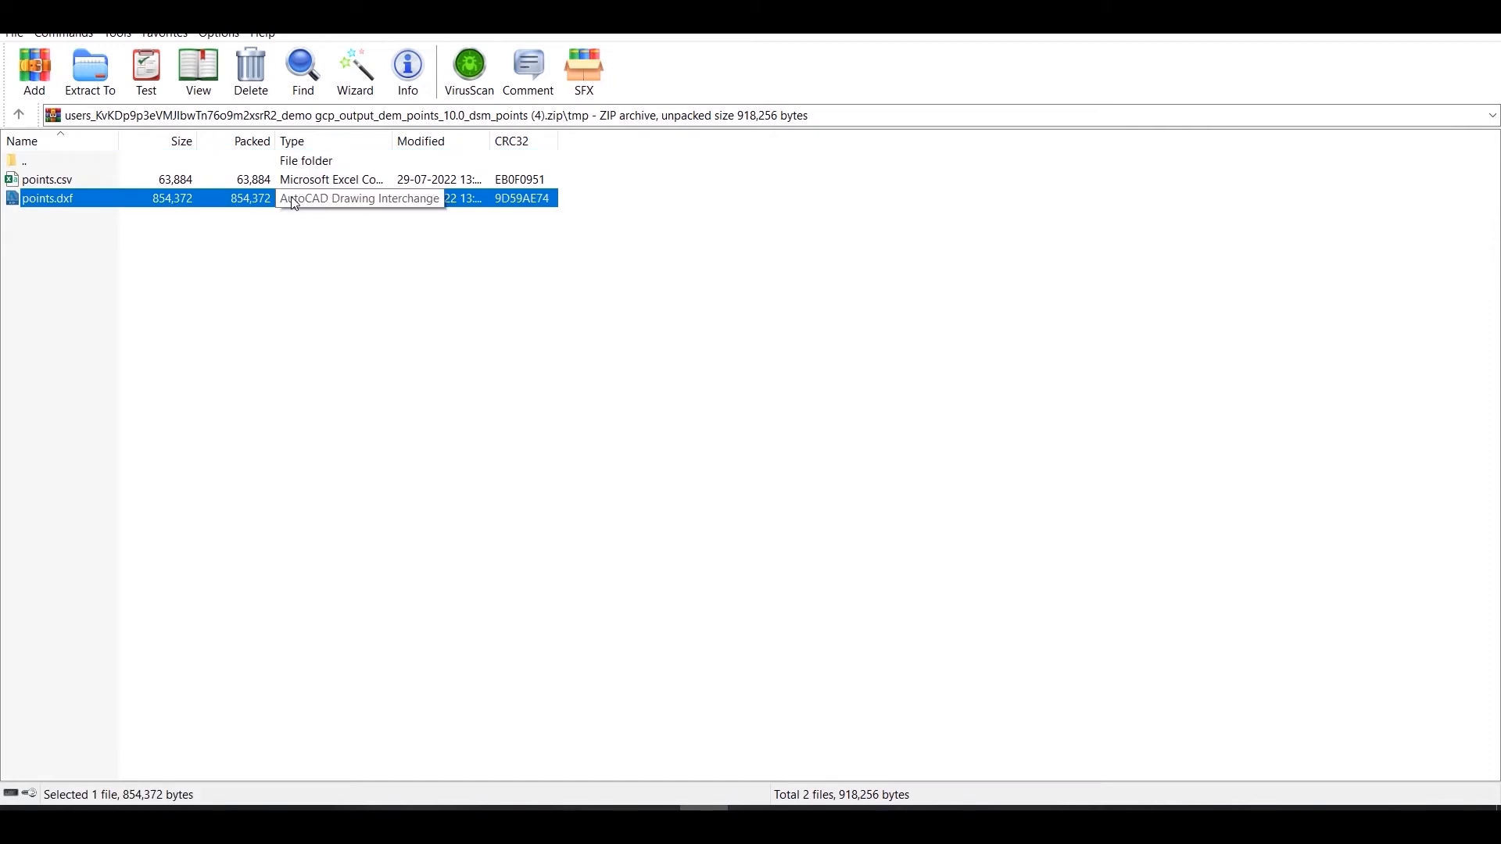
double_click(295, 202)
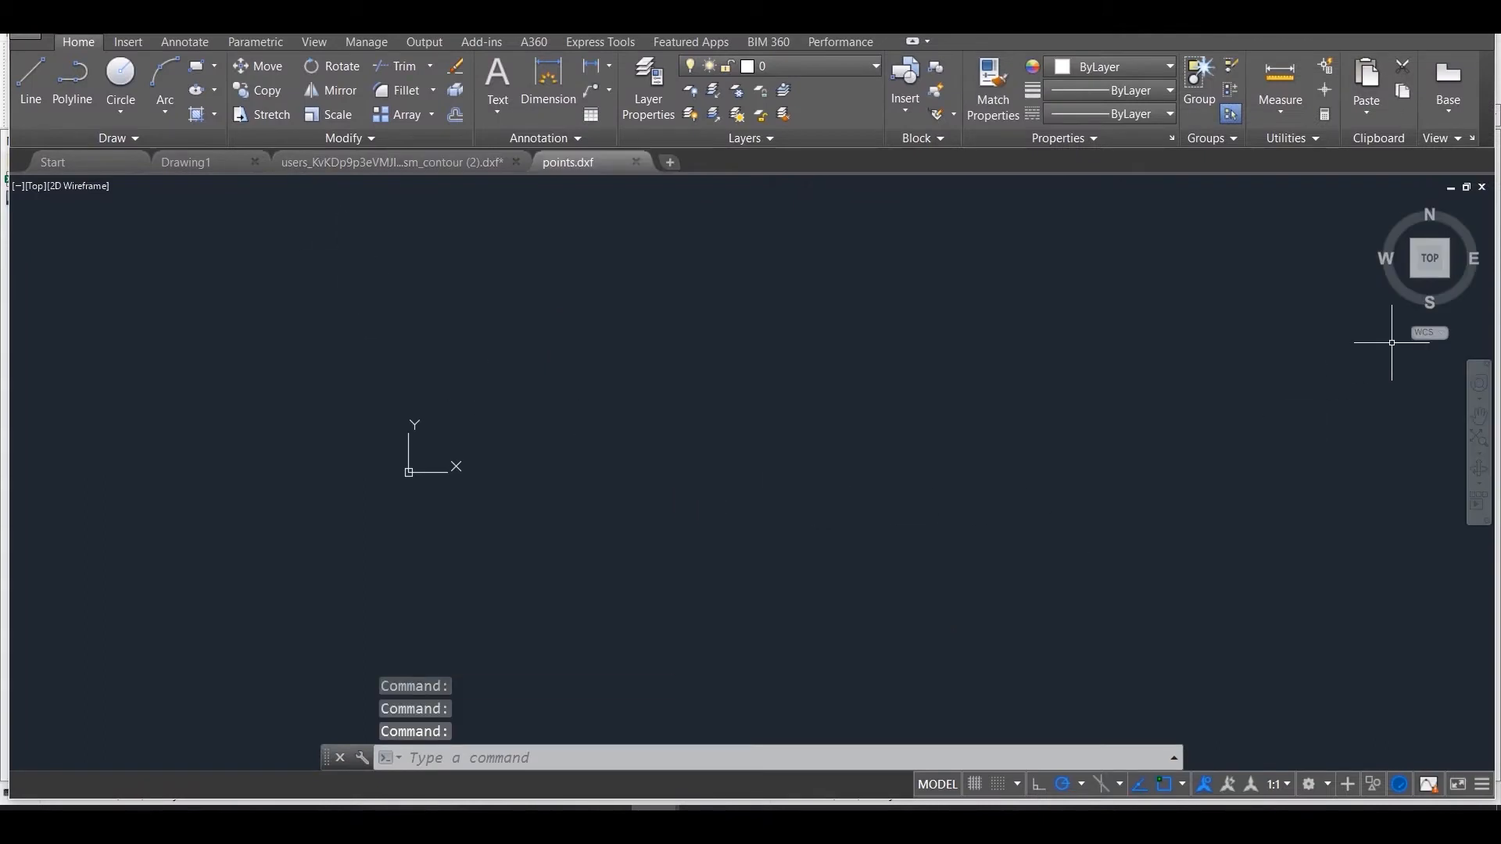
click(1434, 258)
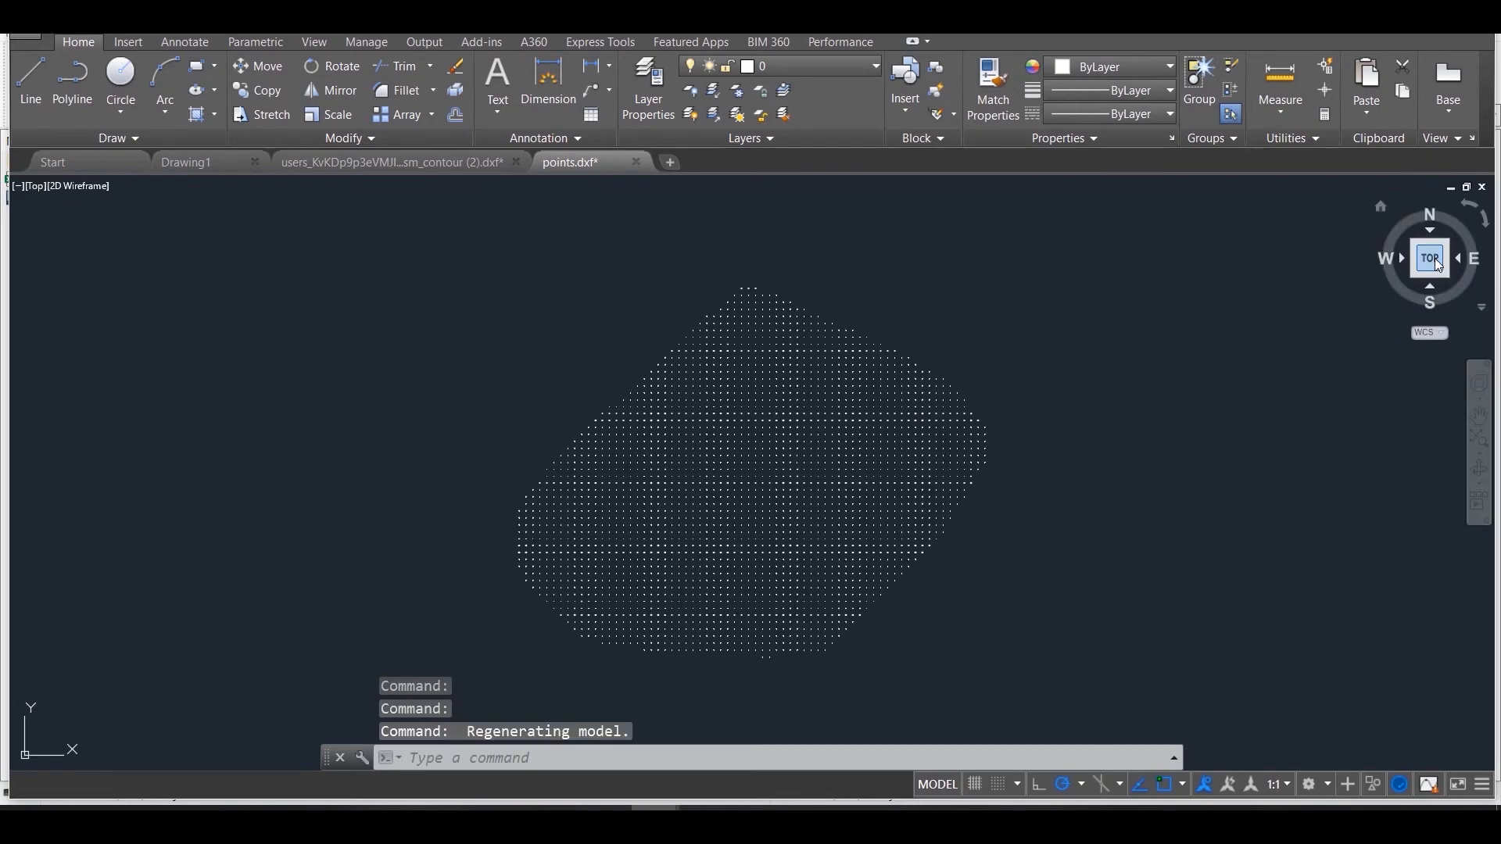
Set the point style with PTYPE to a circle with a diagonal cross, size 1 in absolute units.
scroll(769, 496, up, 8)
scroll(758, 472, up, 5)
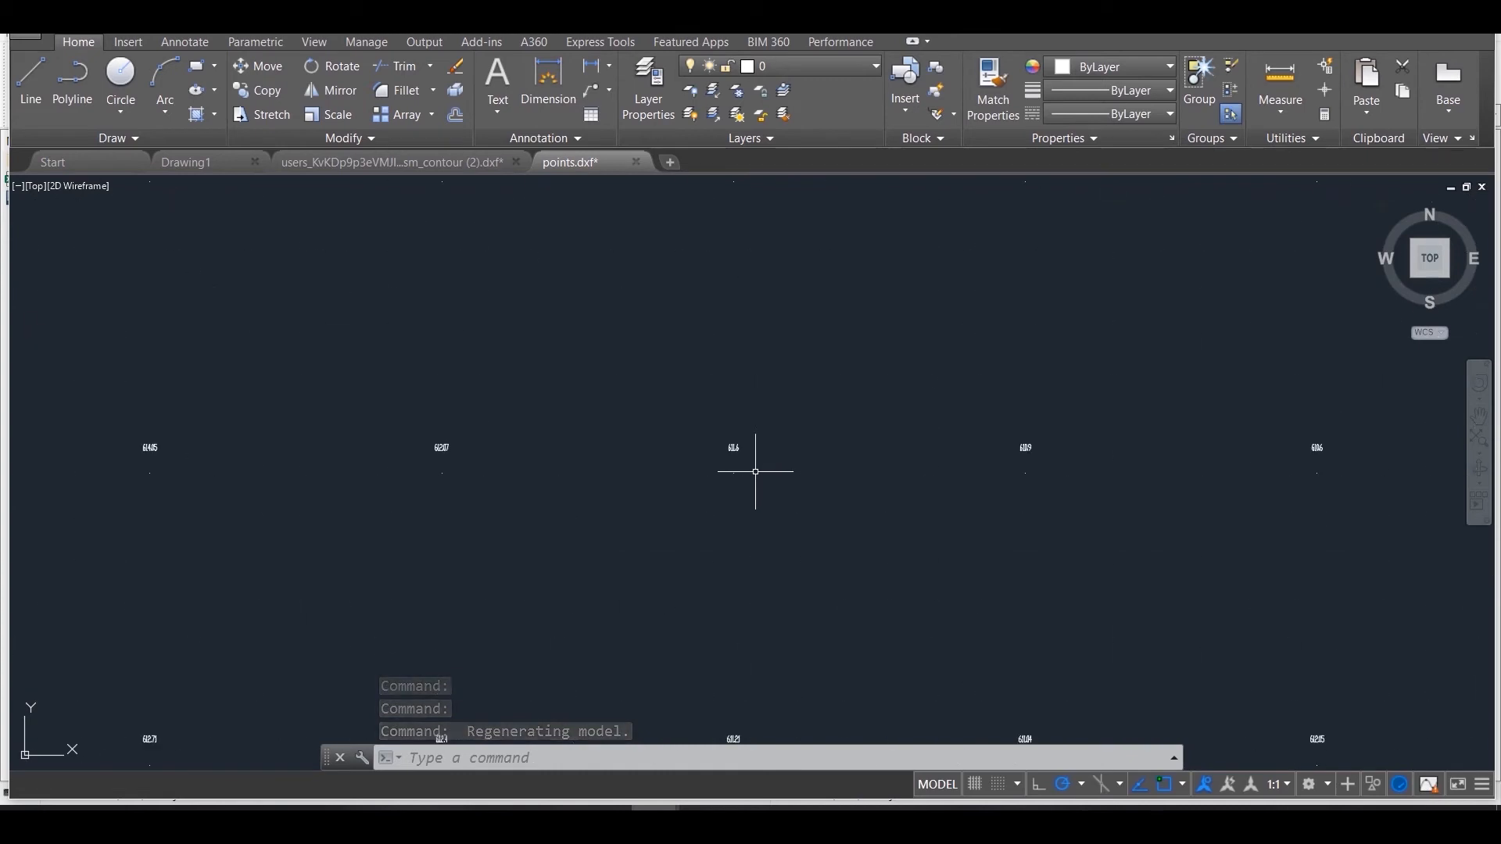
scroll(738, 455, up, 4)
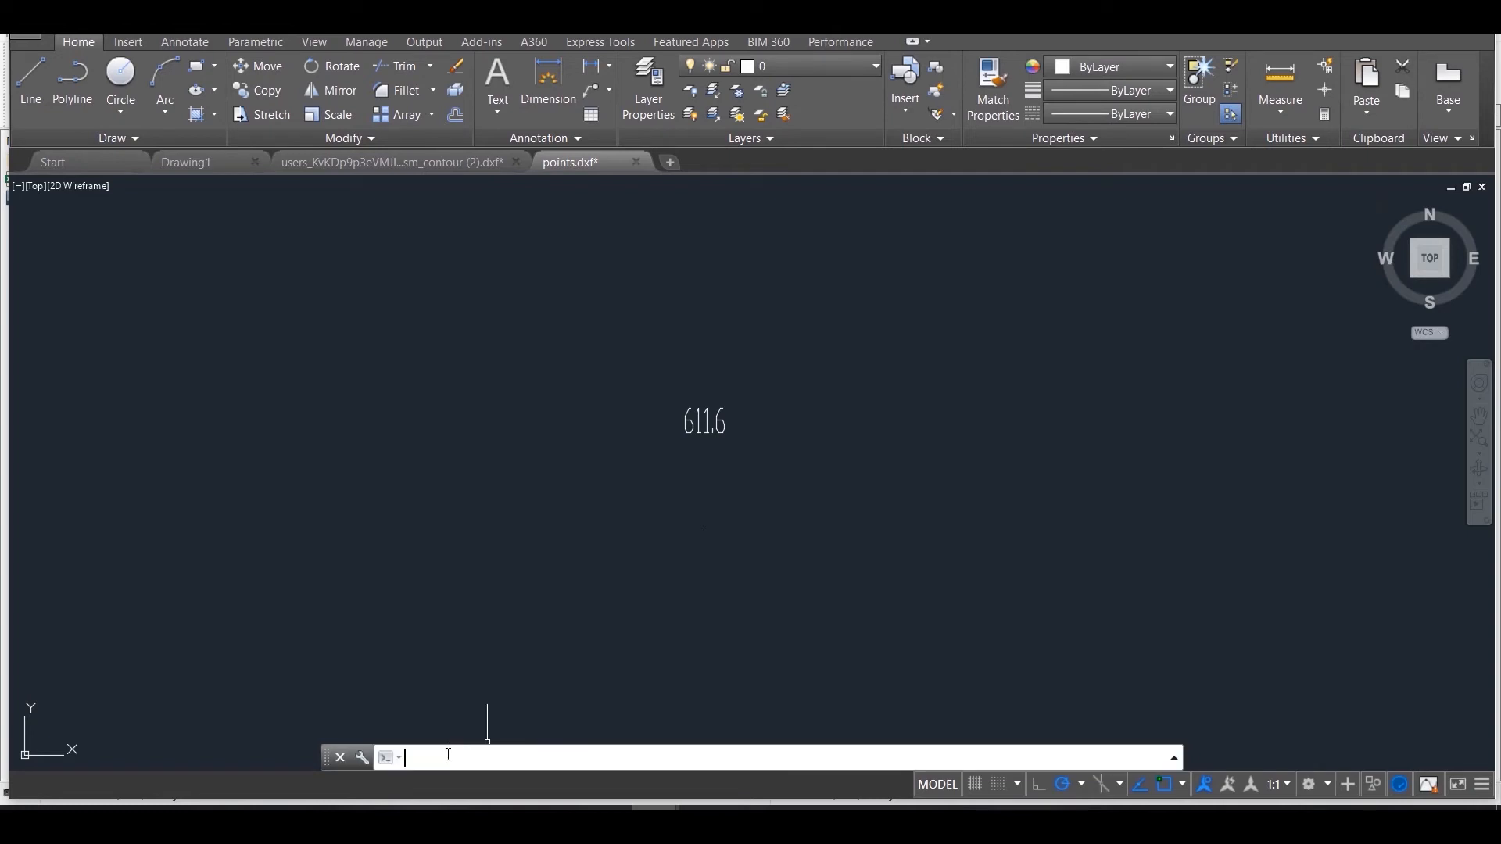
text(ptype)
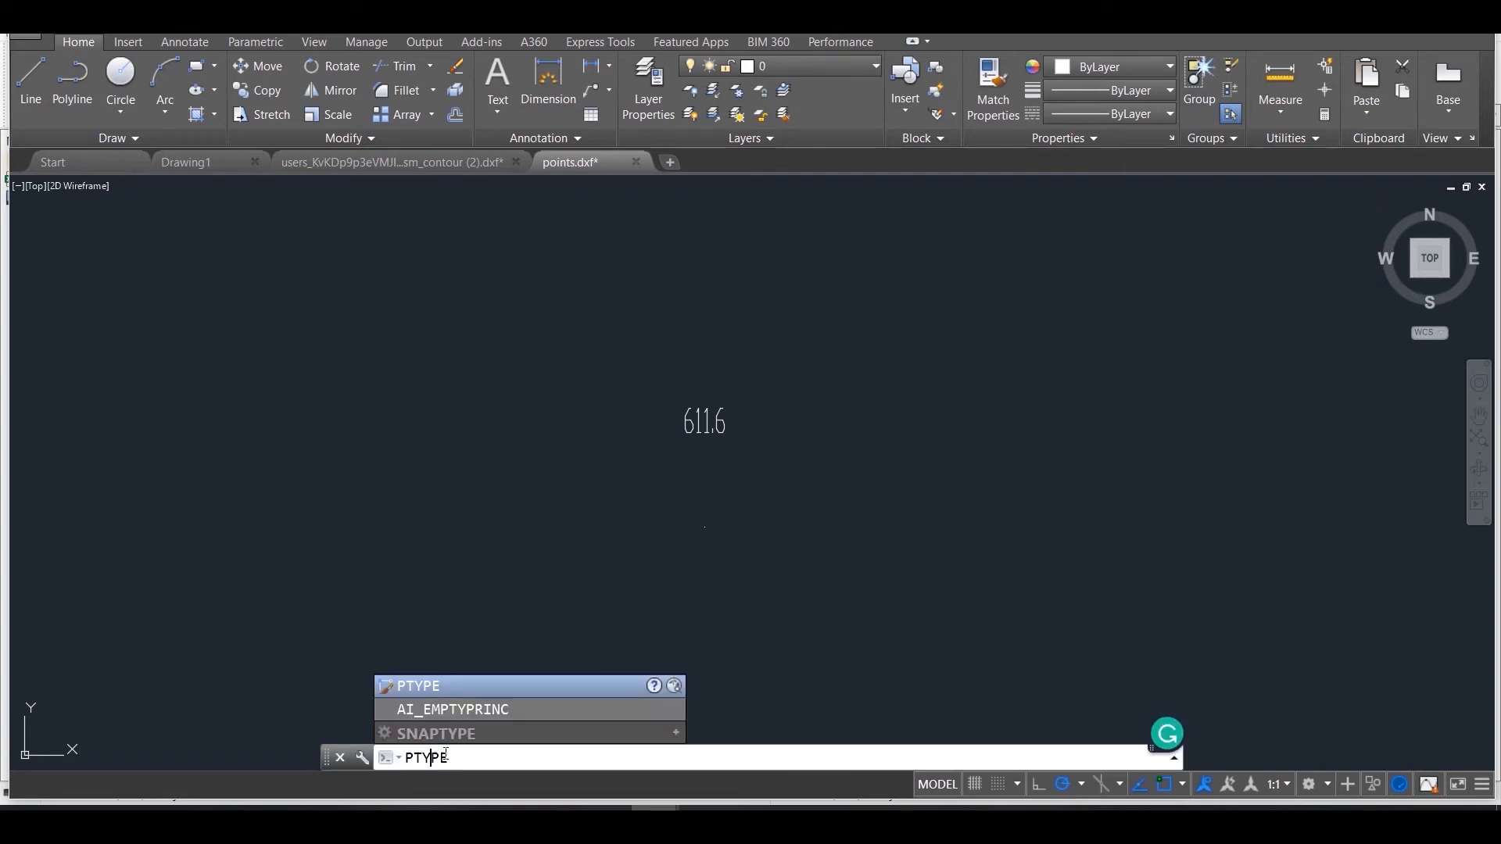
key(Return)
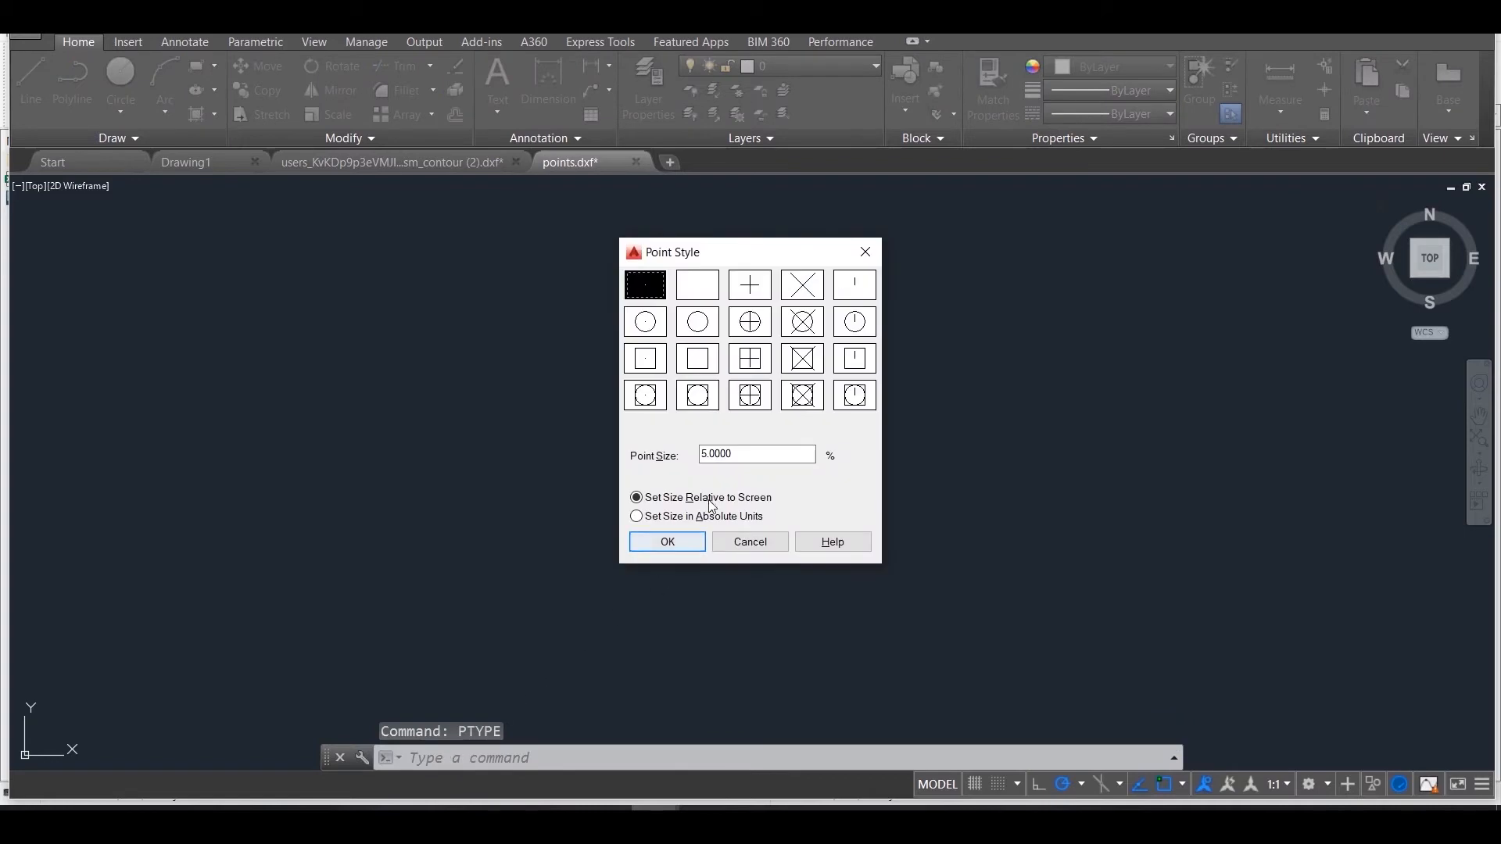
click(794, 327)
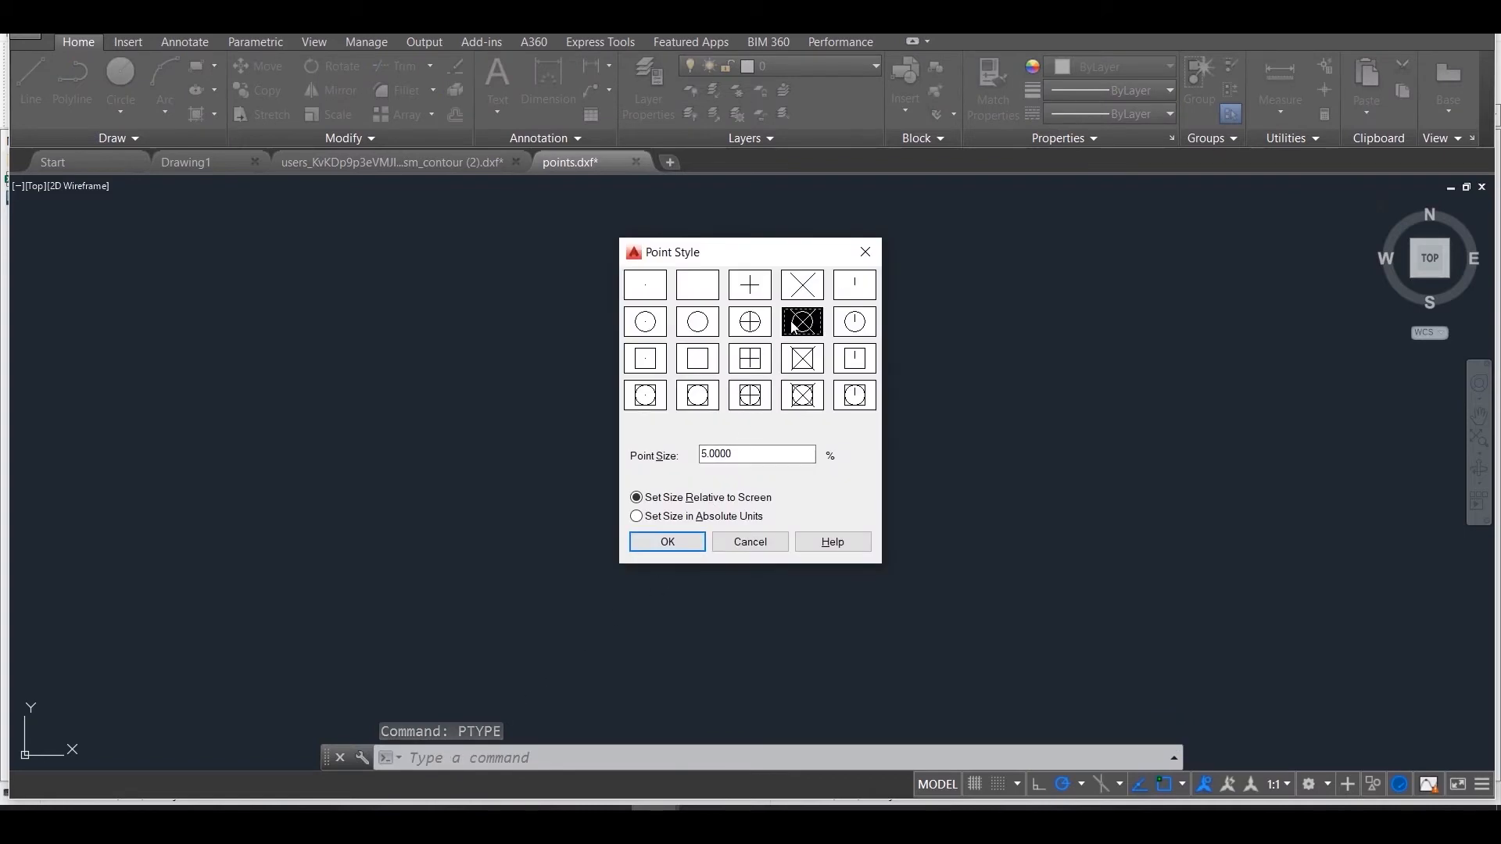
click(708, 453)
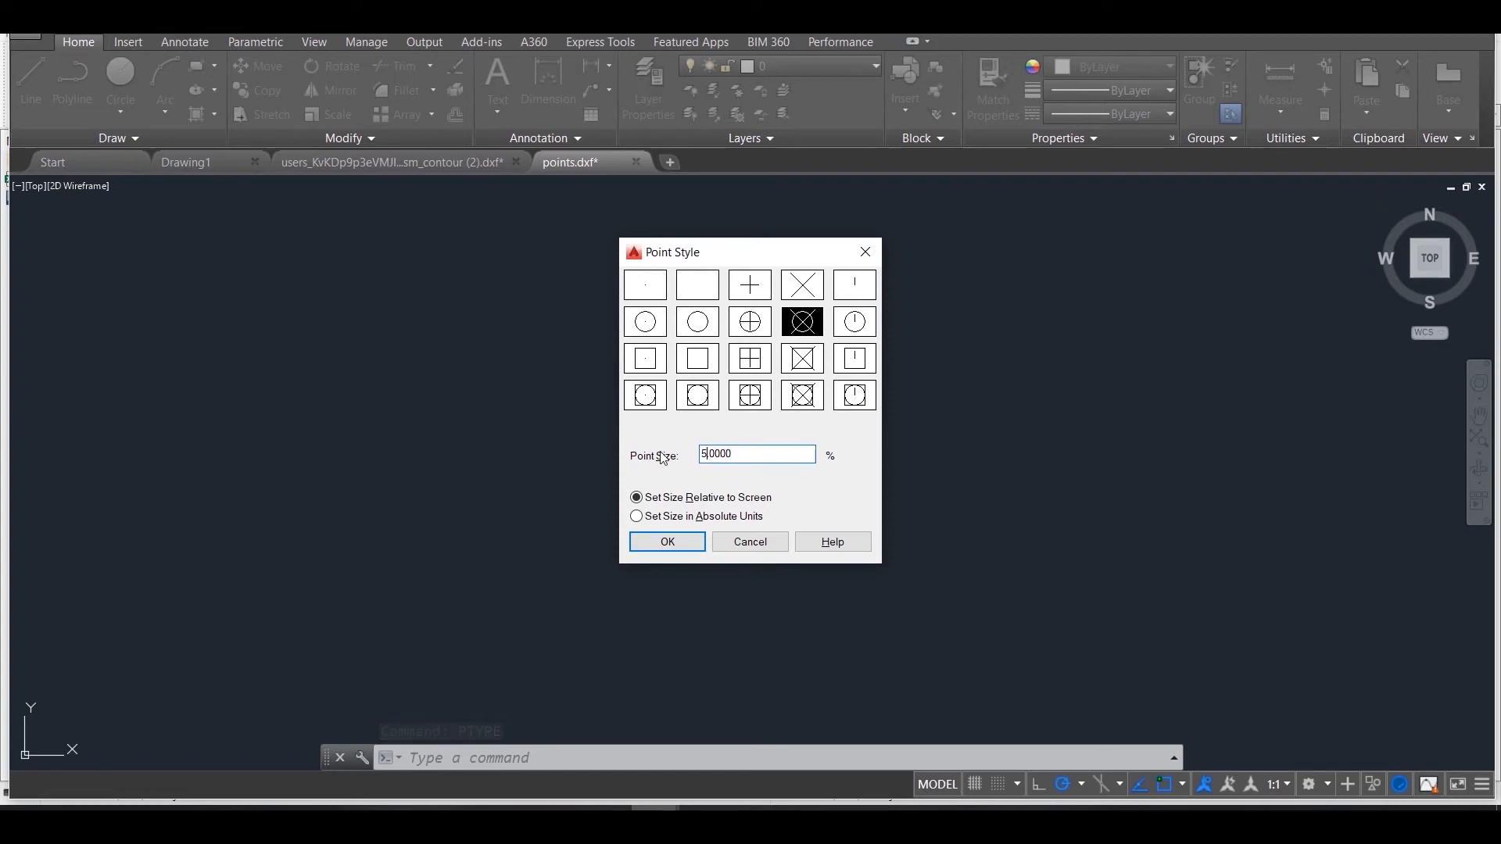
key(BackSpace)
text(1)
click(636, 517)
click(669, 543)
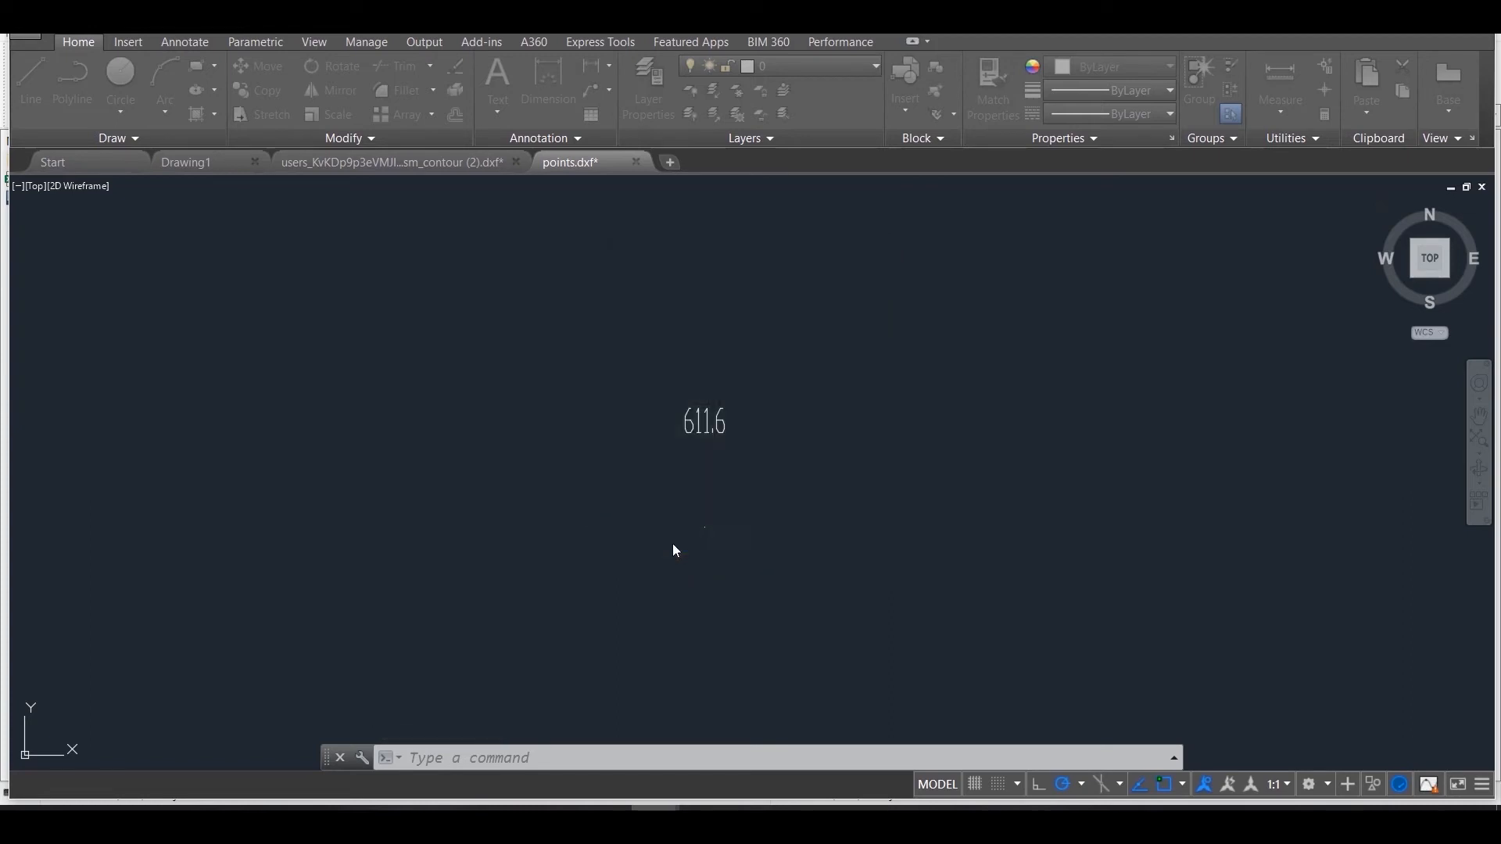
Examine the properties of the point labelled 611.6, comparing its Z position with its elevation label, and close the properties.
scroll(732, 492, down, 3)
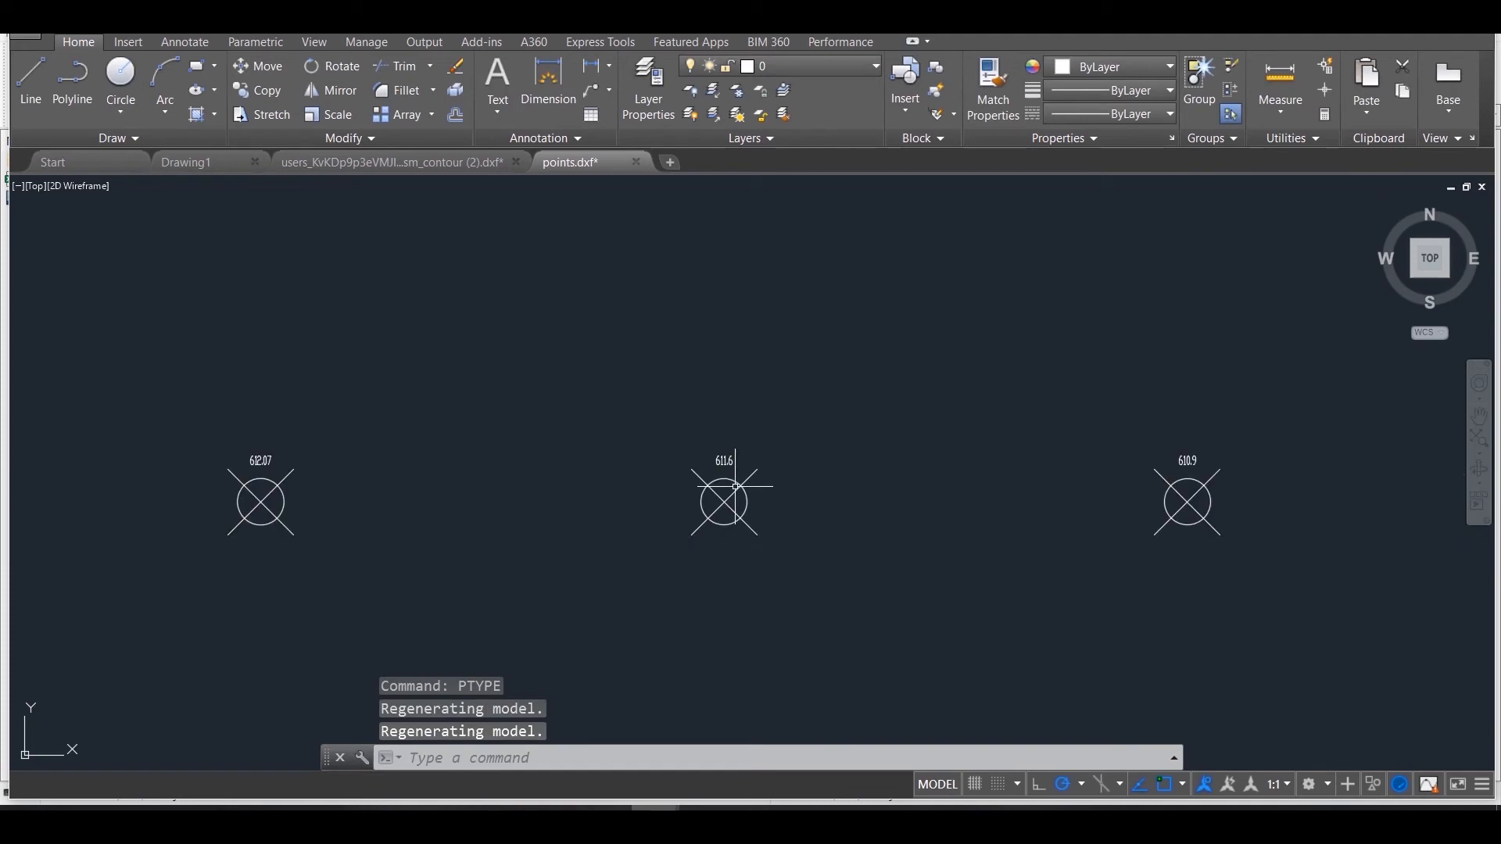
scroll(735, 486, down, 2)
click(729, 496)
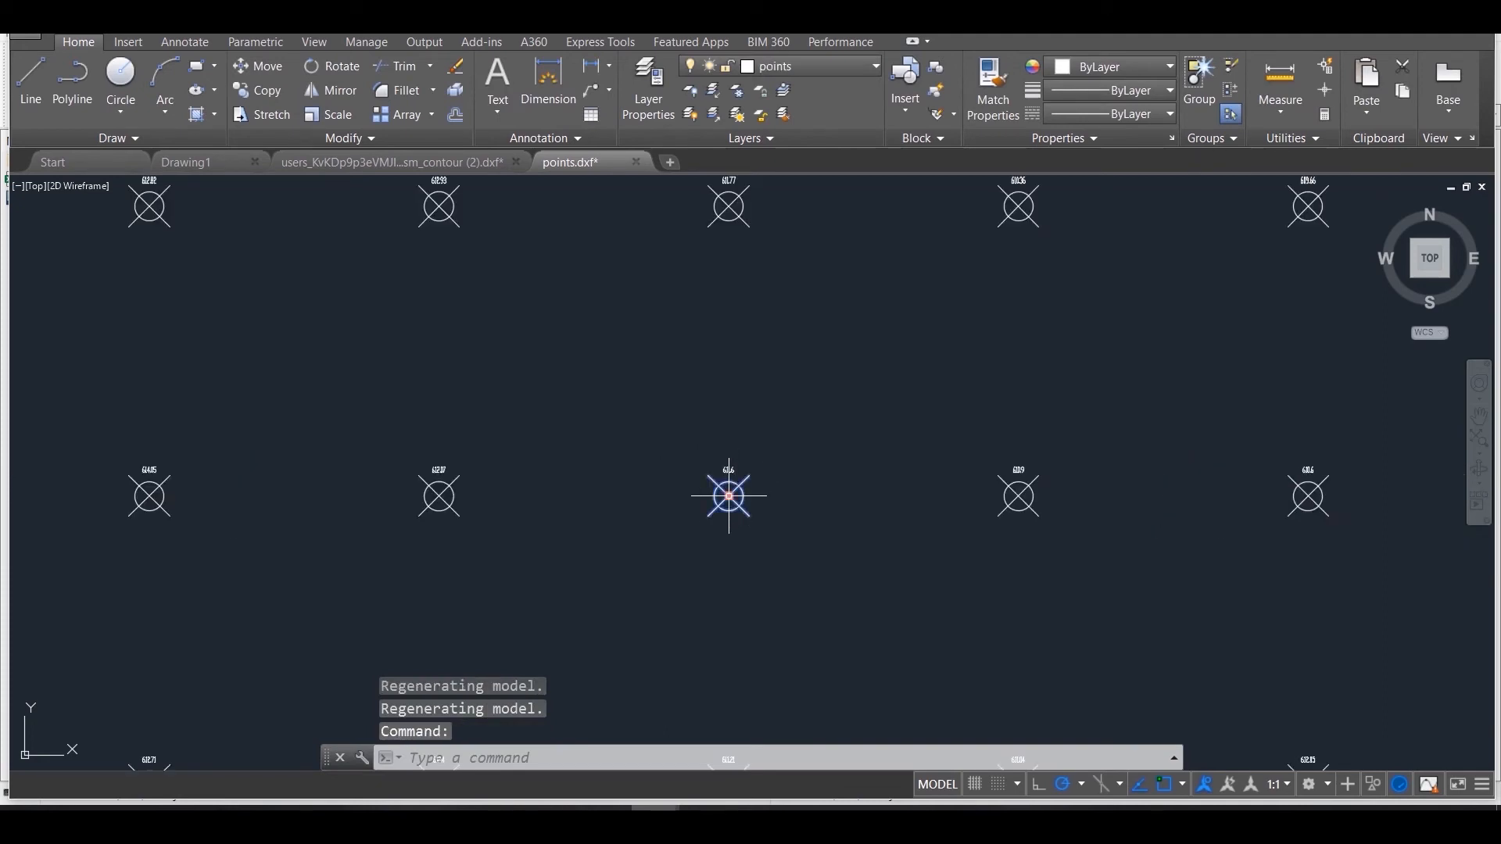
right_click(729, 496)
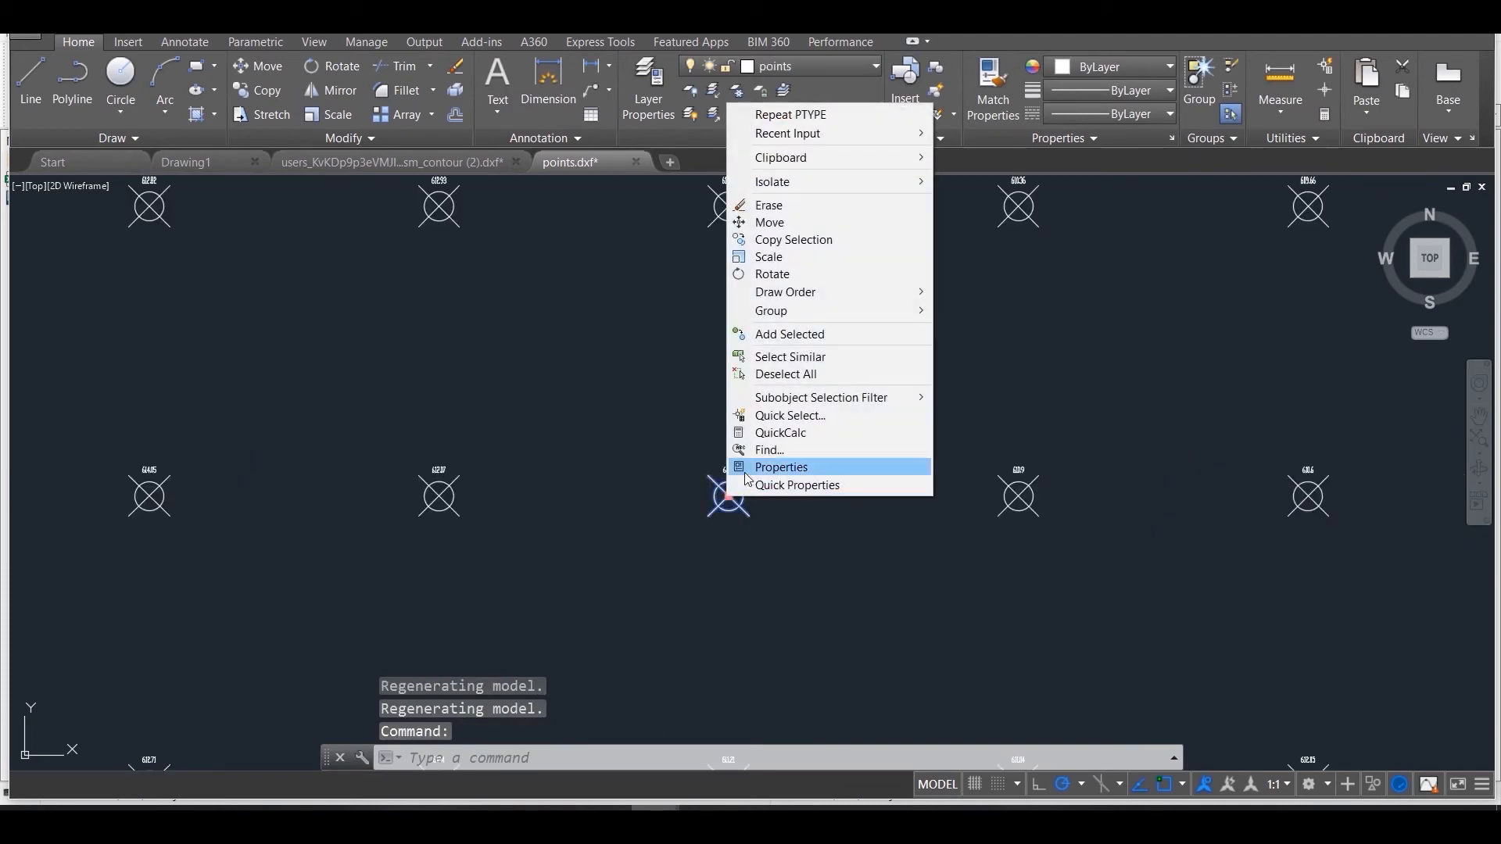
click(774, 467)
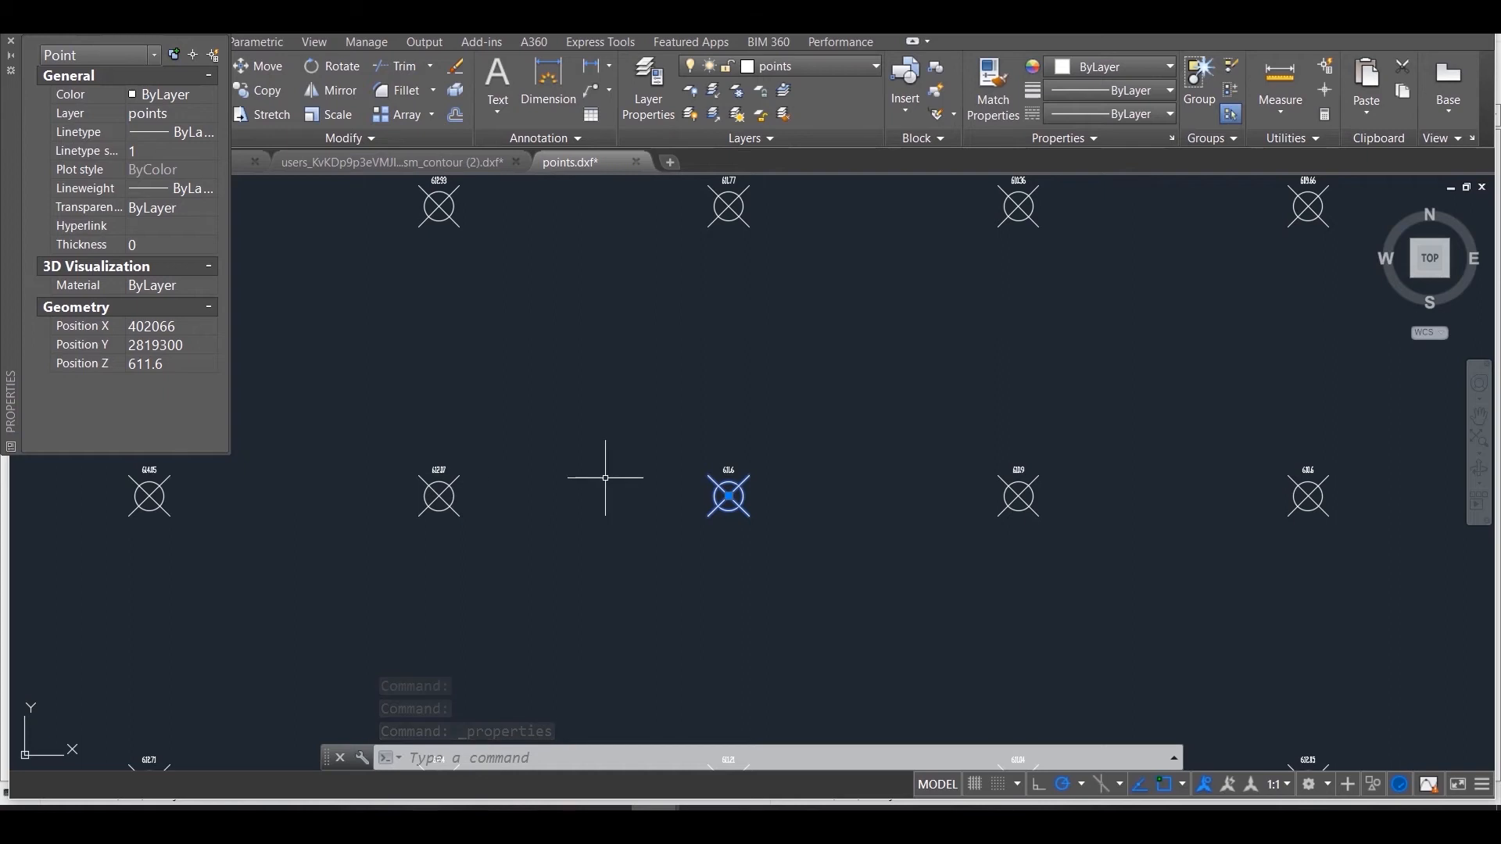
scroll(735, 465, up, 5)
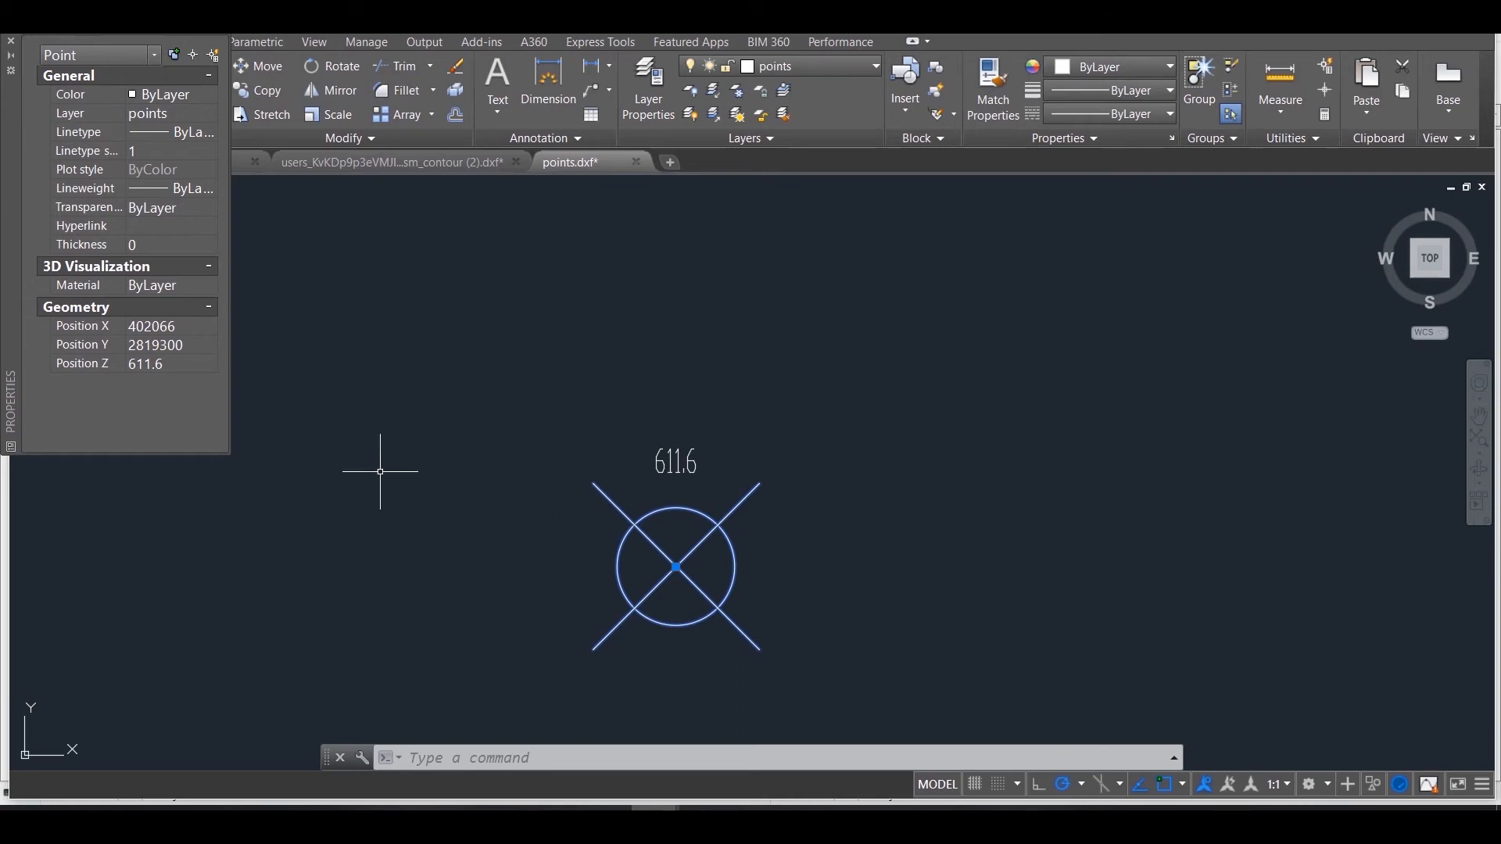
click(12, 41)
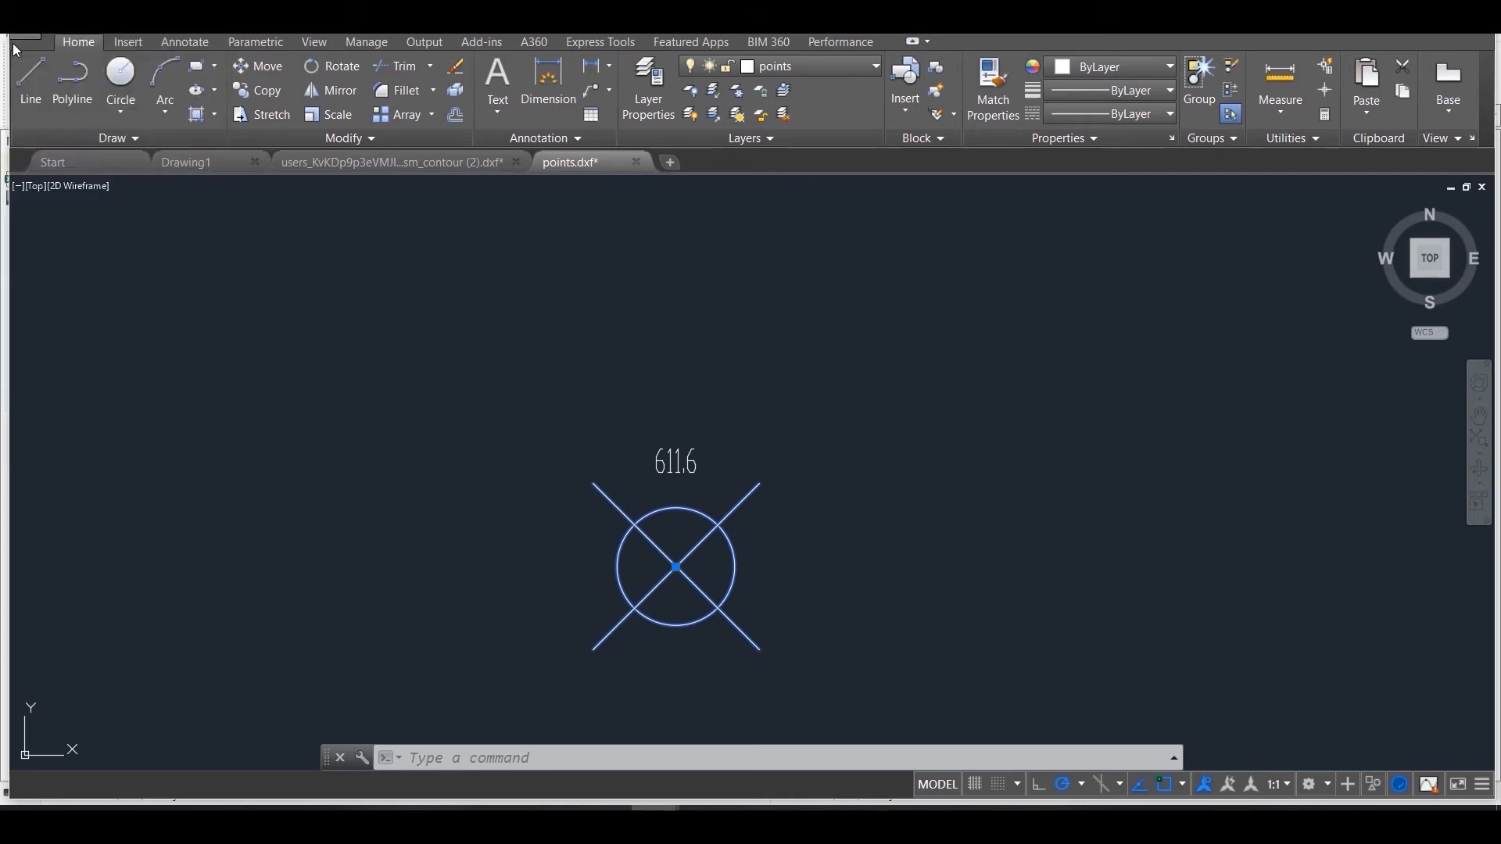
Review the layers of points.dxf in the layer manager, close it, and view all points from the top.
click(636, 117)
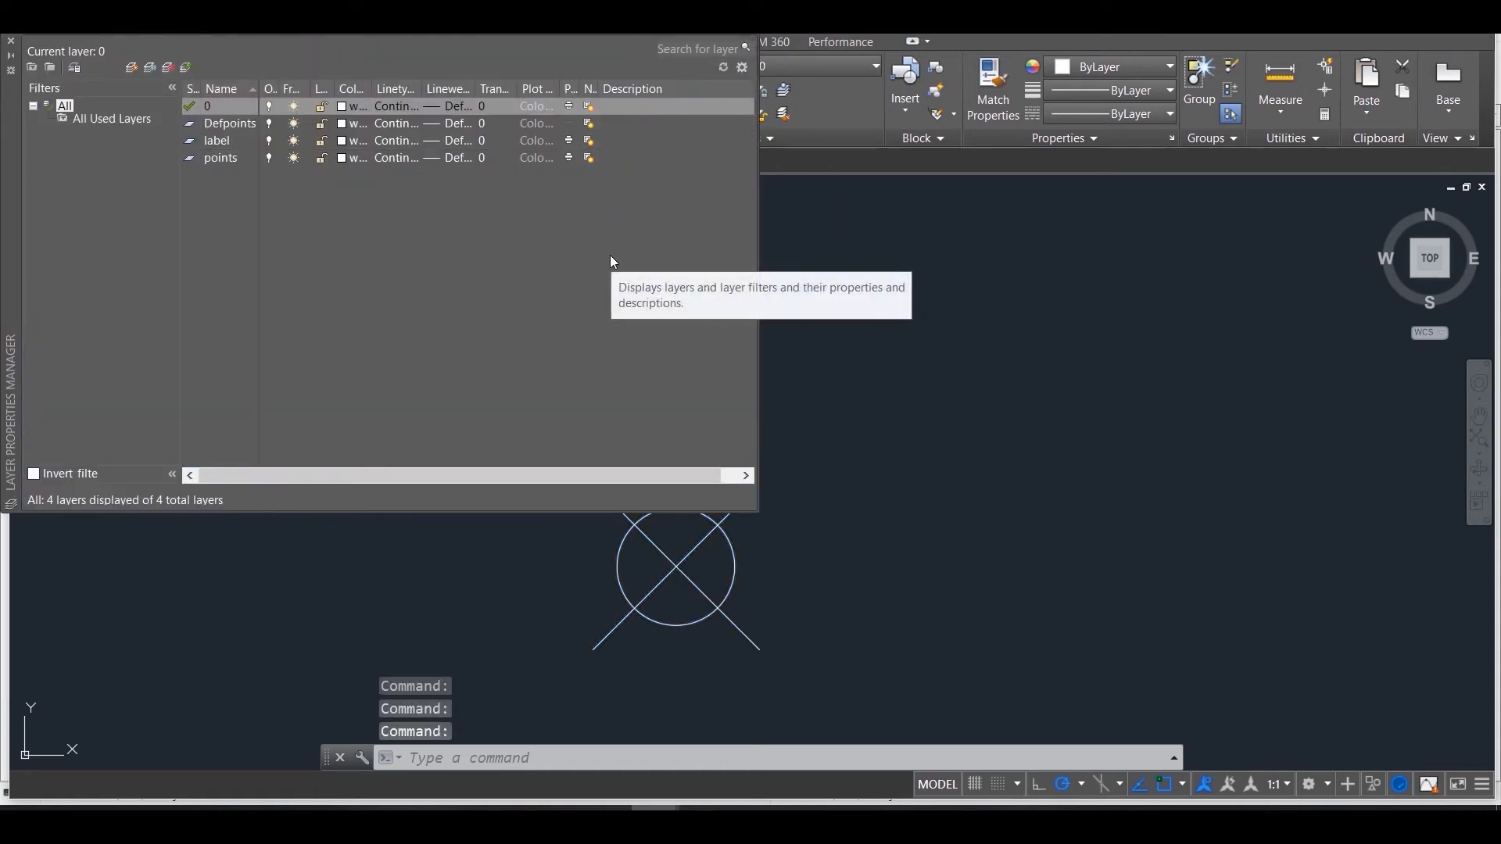
click(10, 41)
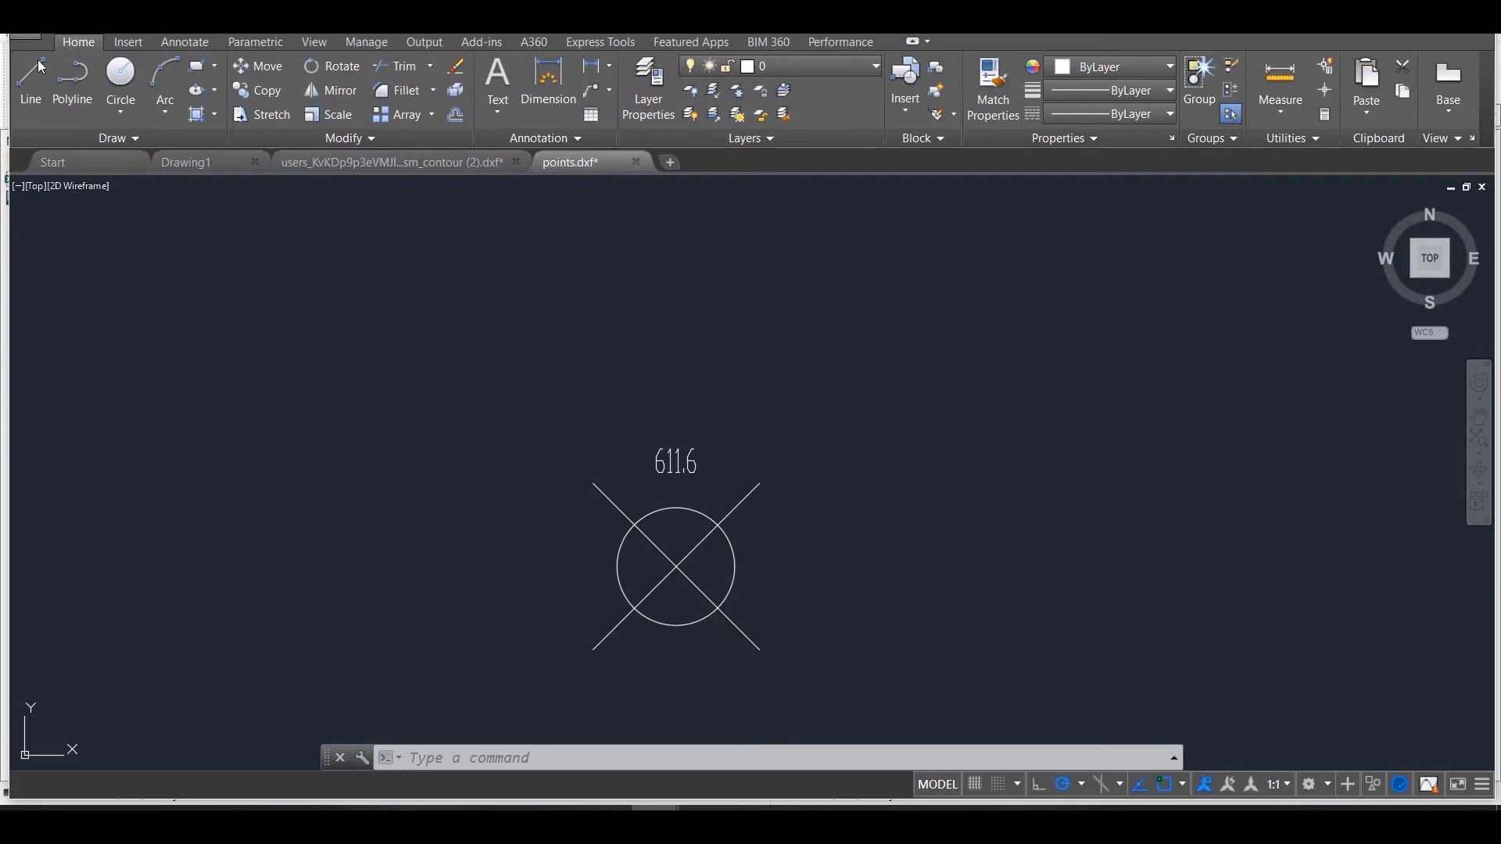
click(1432, 263)
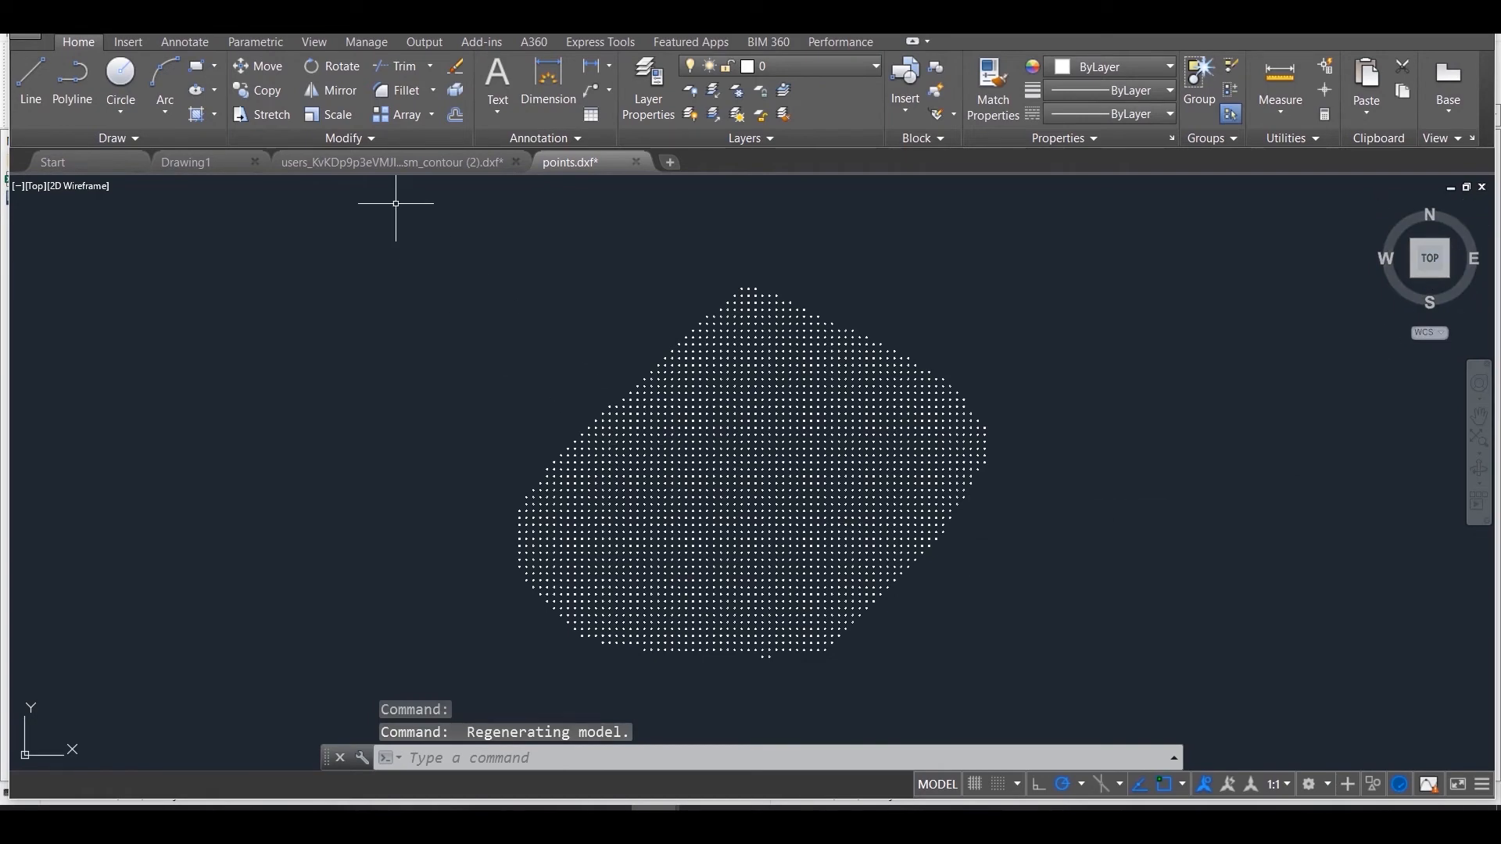
Switch to the DSM contour drawing, inspect the contours and labels over the orthomosaic up close, and return to the top view.
click(390, 163)
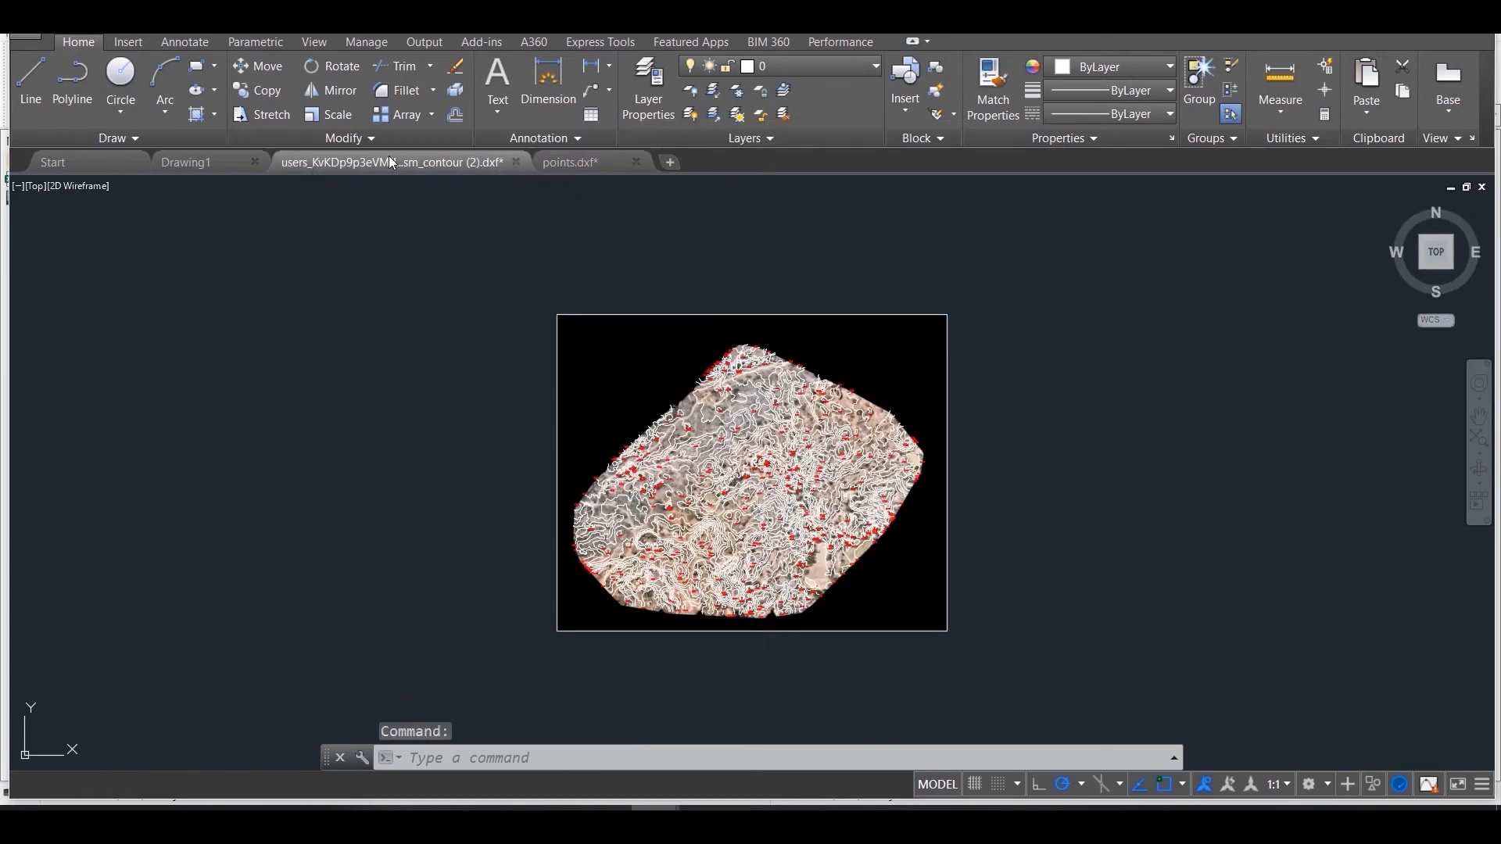
scroll(745, 492, up, 2)
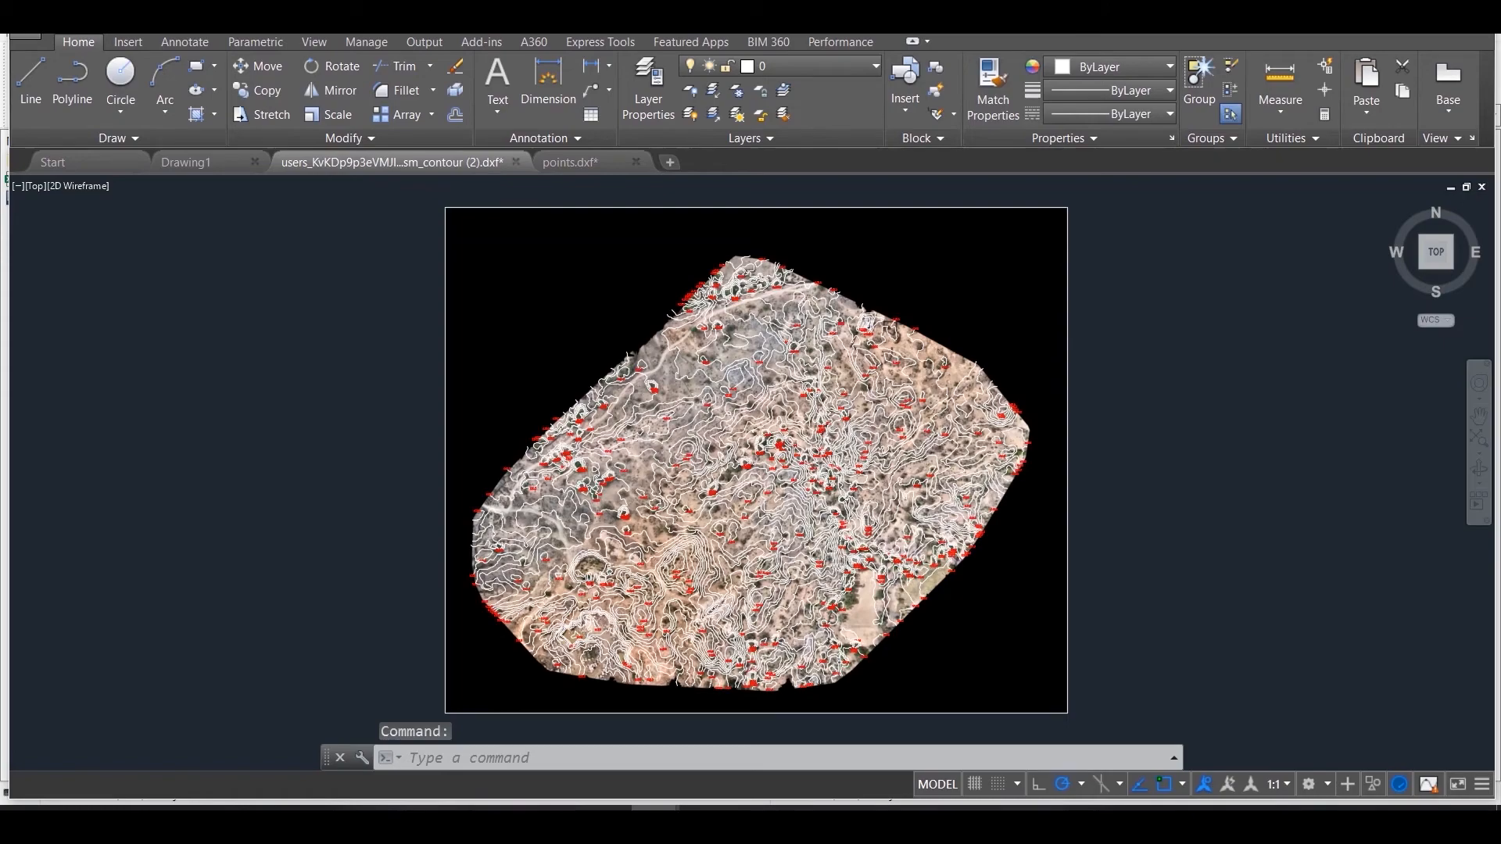
scroll(692, 485, up, 2)
scroll(692, 485, up, 4)
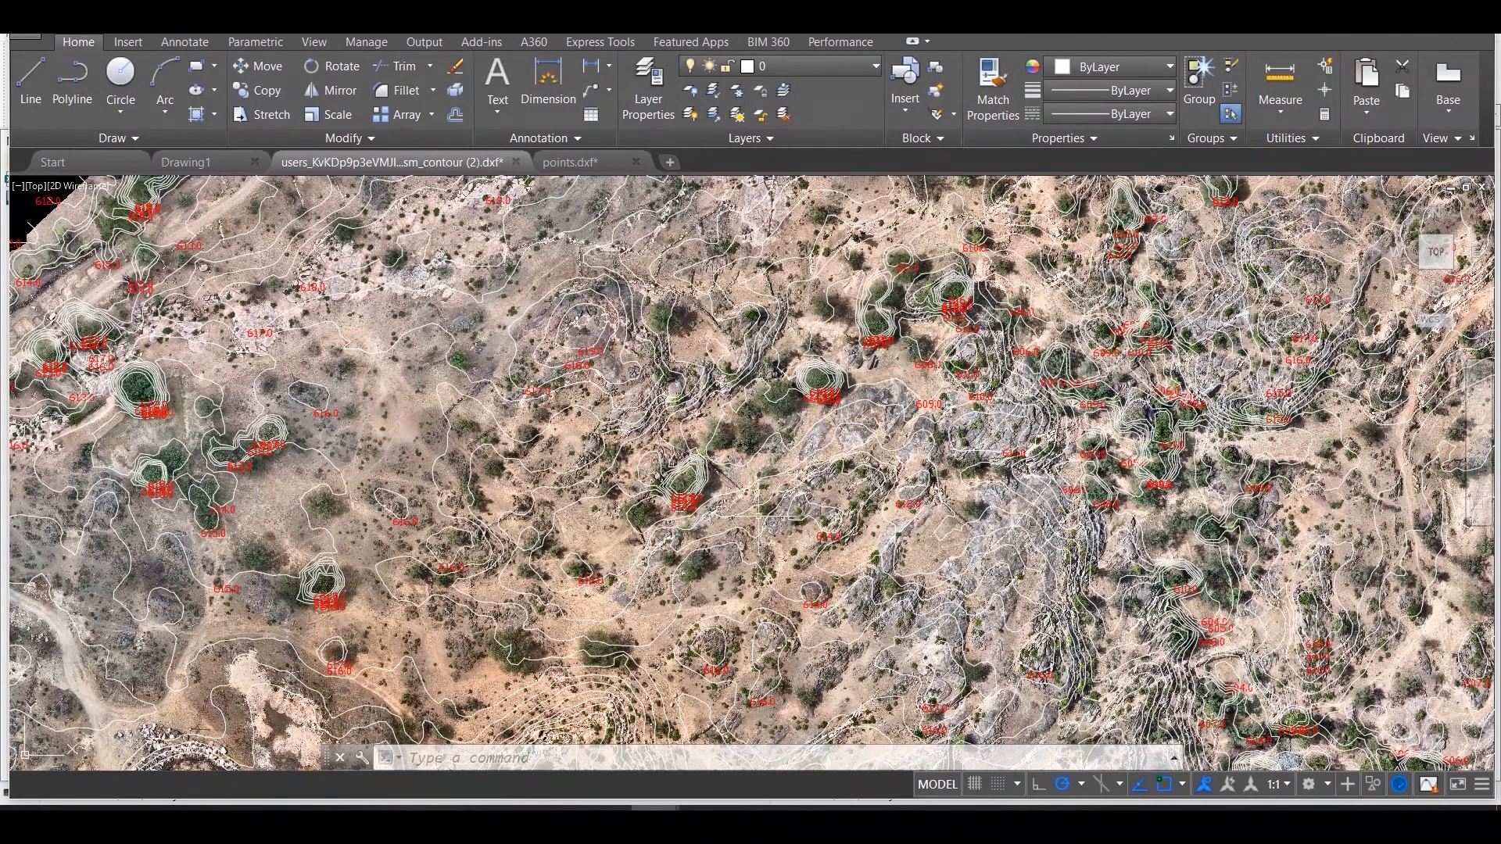
click(1427, 258)
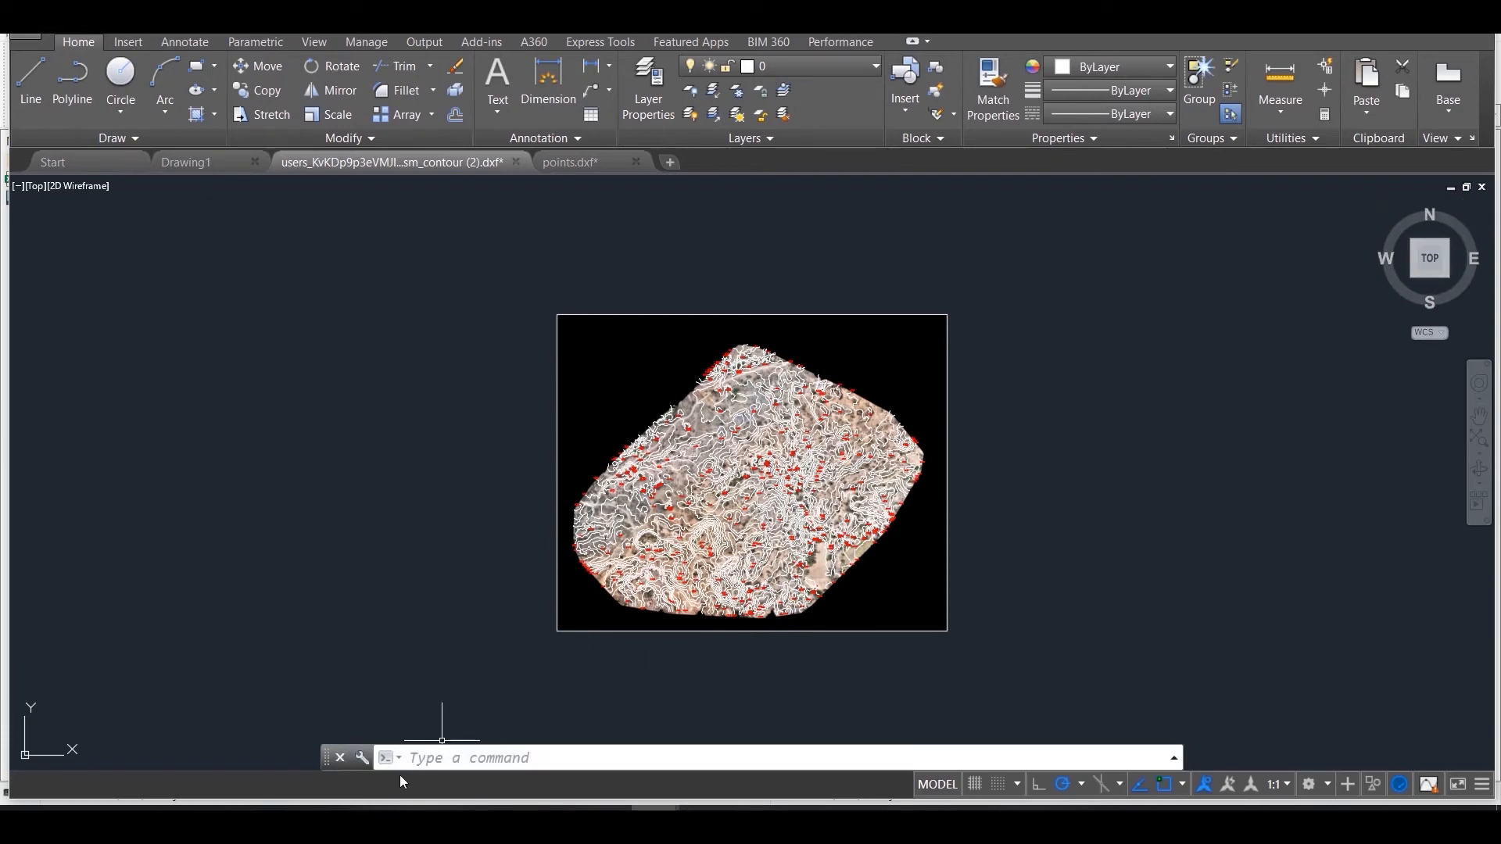
Switch to Surveyaan in the browser and set the export format for the Digital Surface Model (DSM) to SLOPE.
click(364, 822)
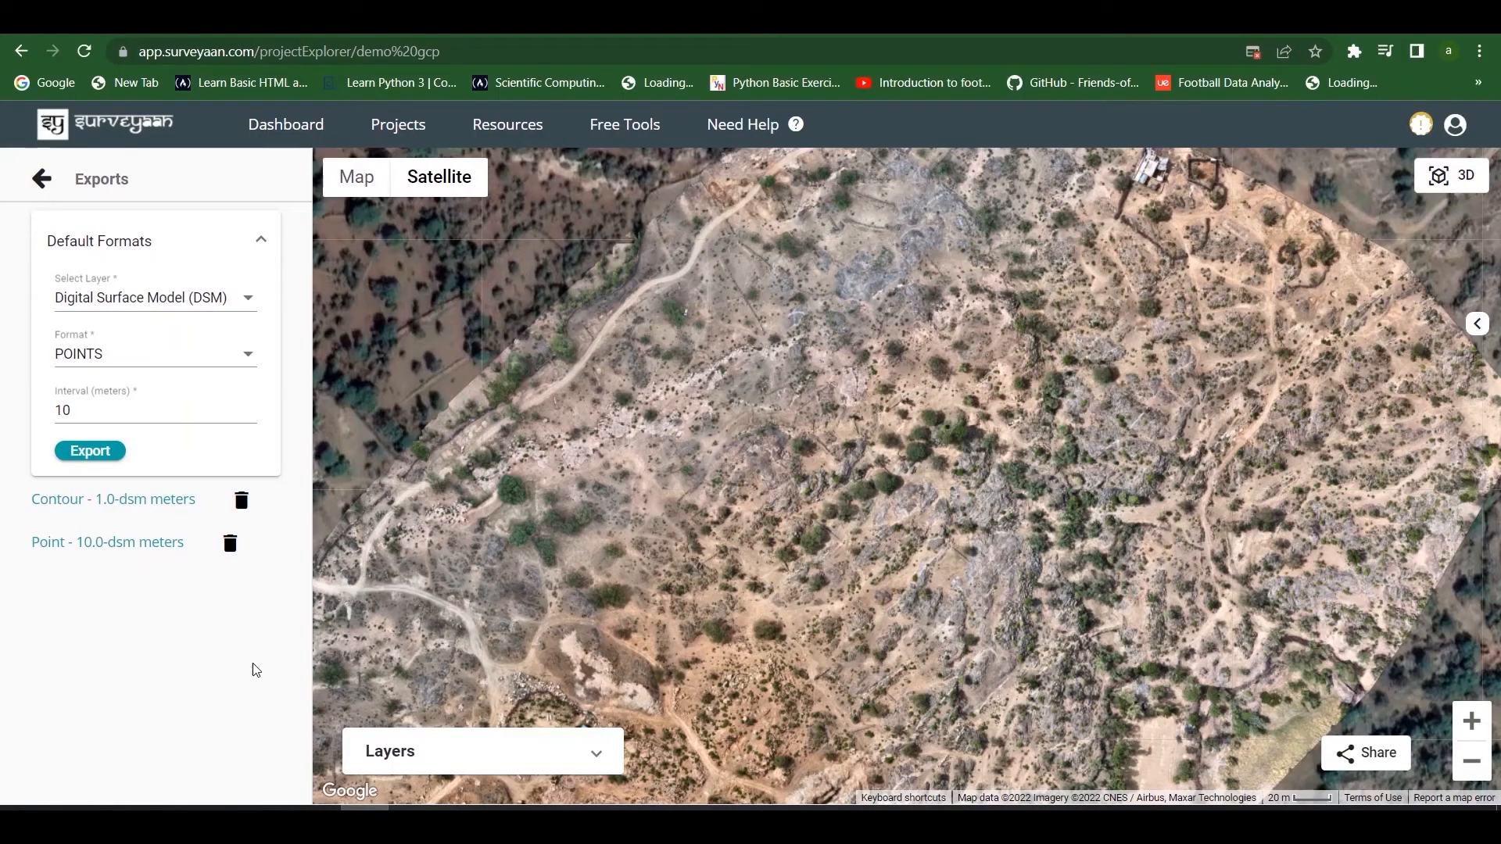
click(244, 351)
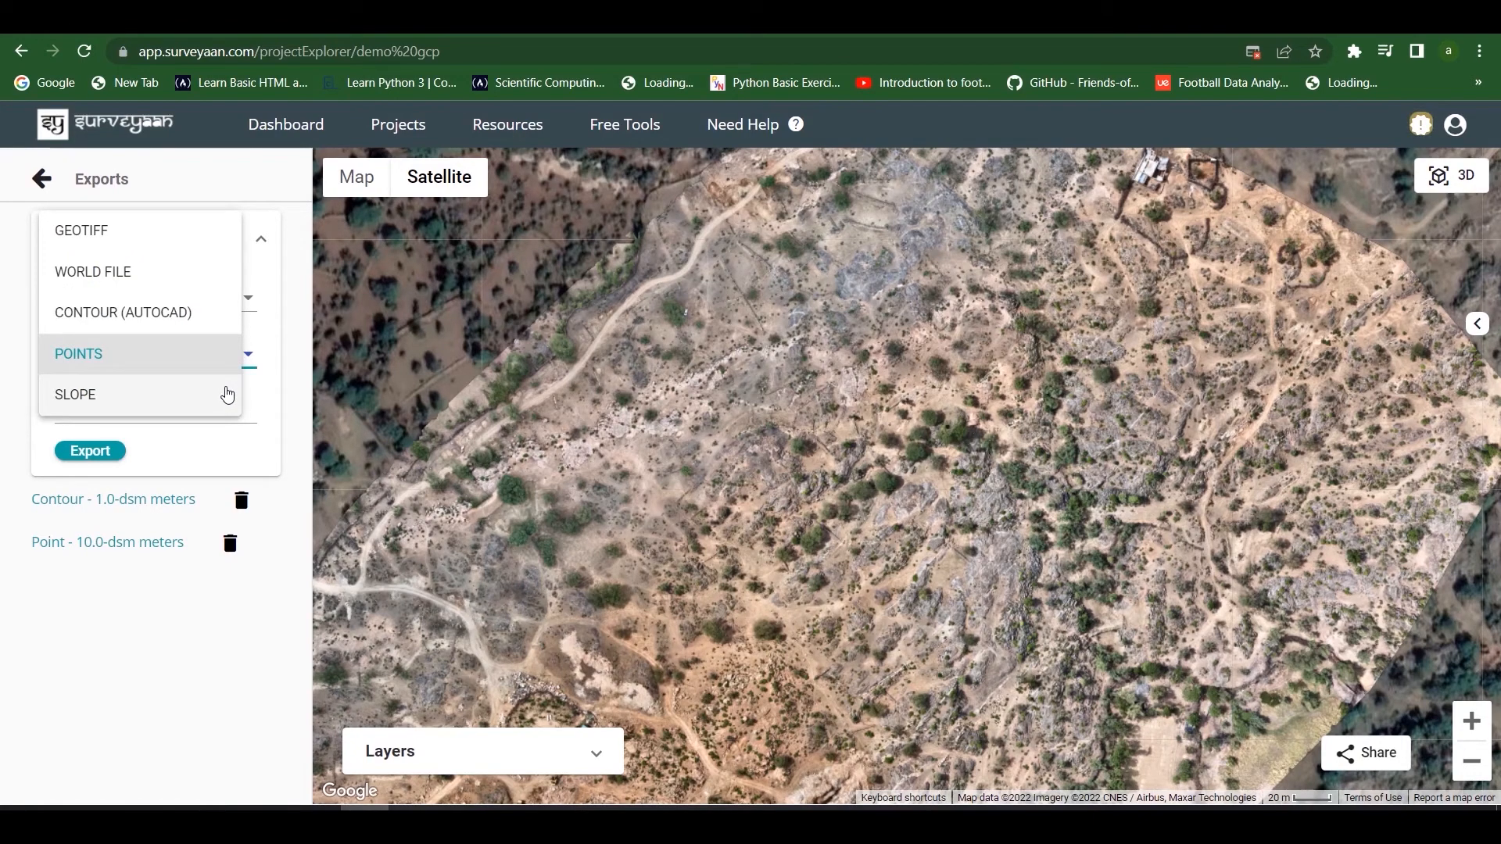
click(227, 394)
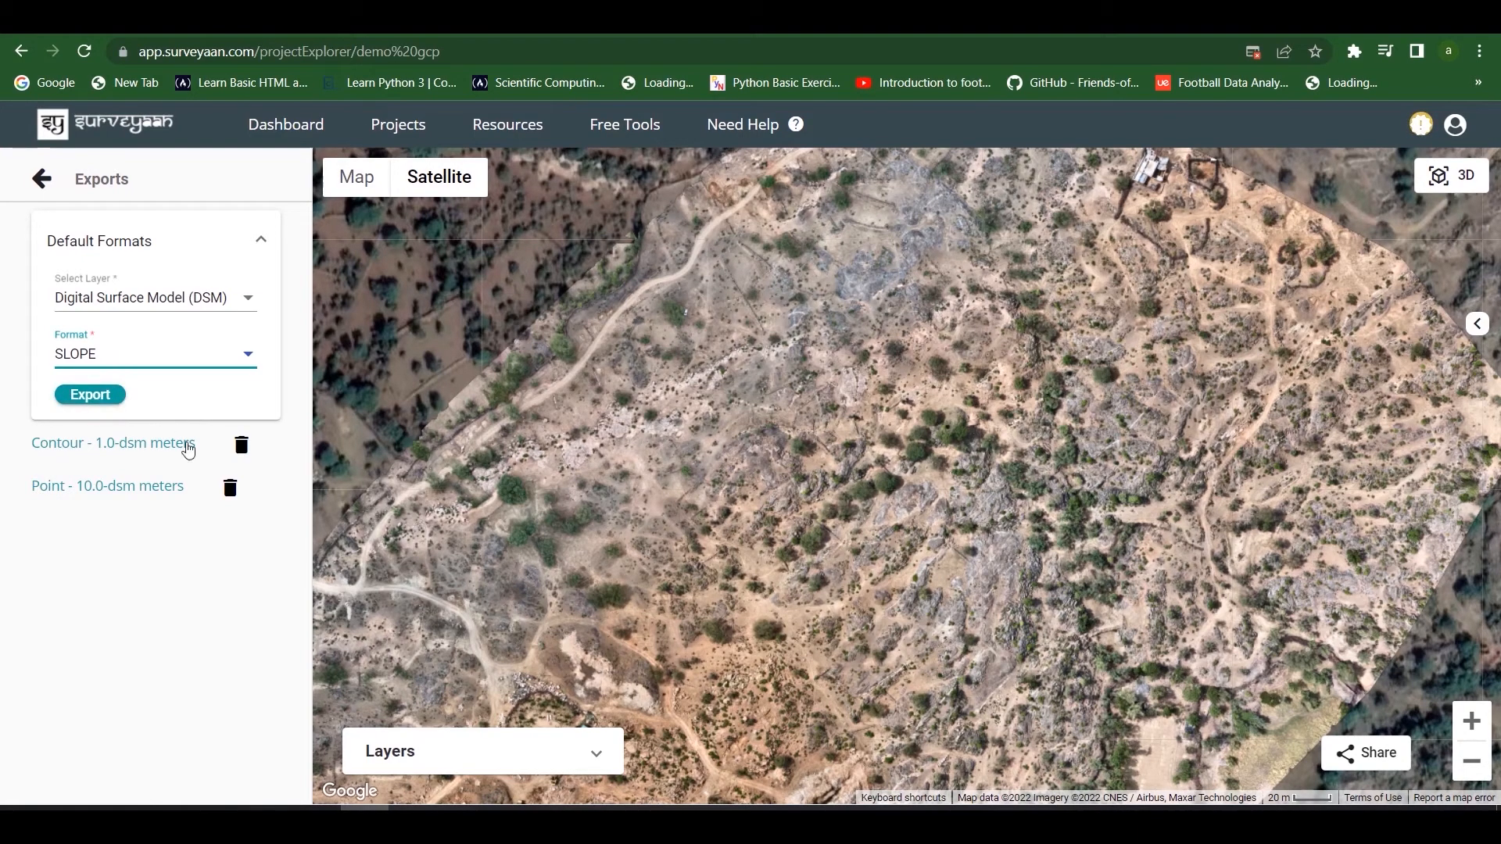
Switch to File Explorer and open the Slope folder inside the output folder's Dsm directory.
mouse_move(316, 807)
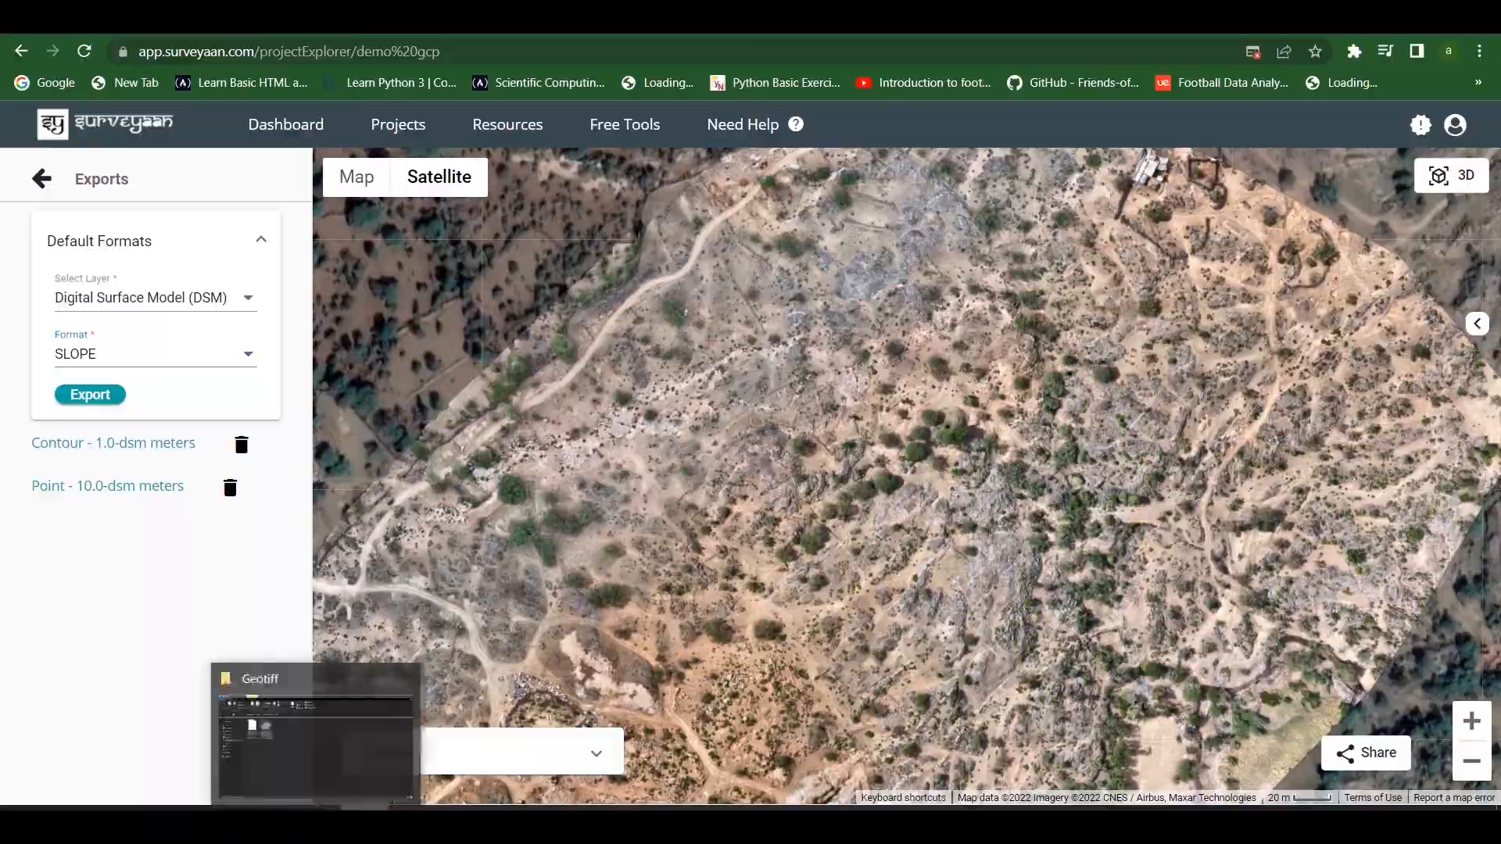
click(307, 688)
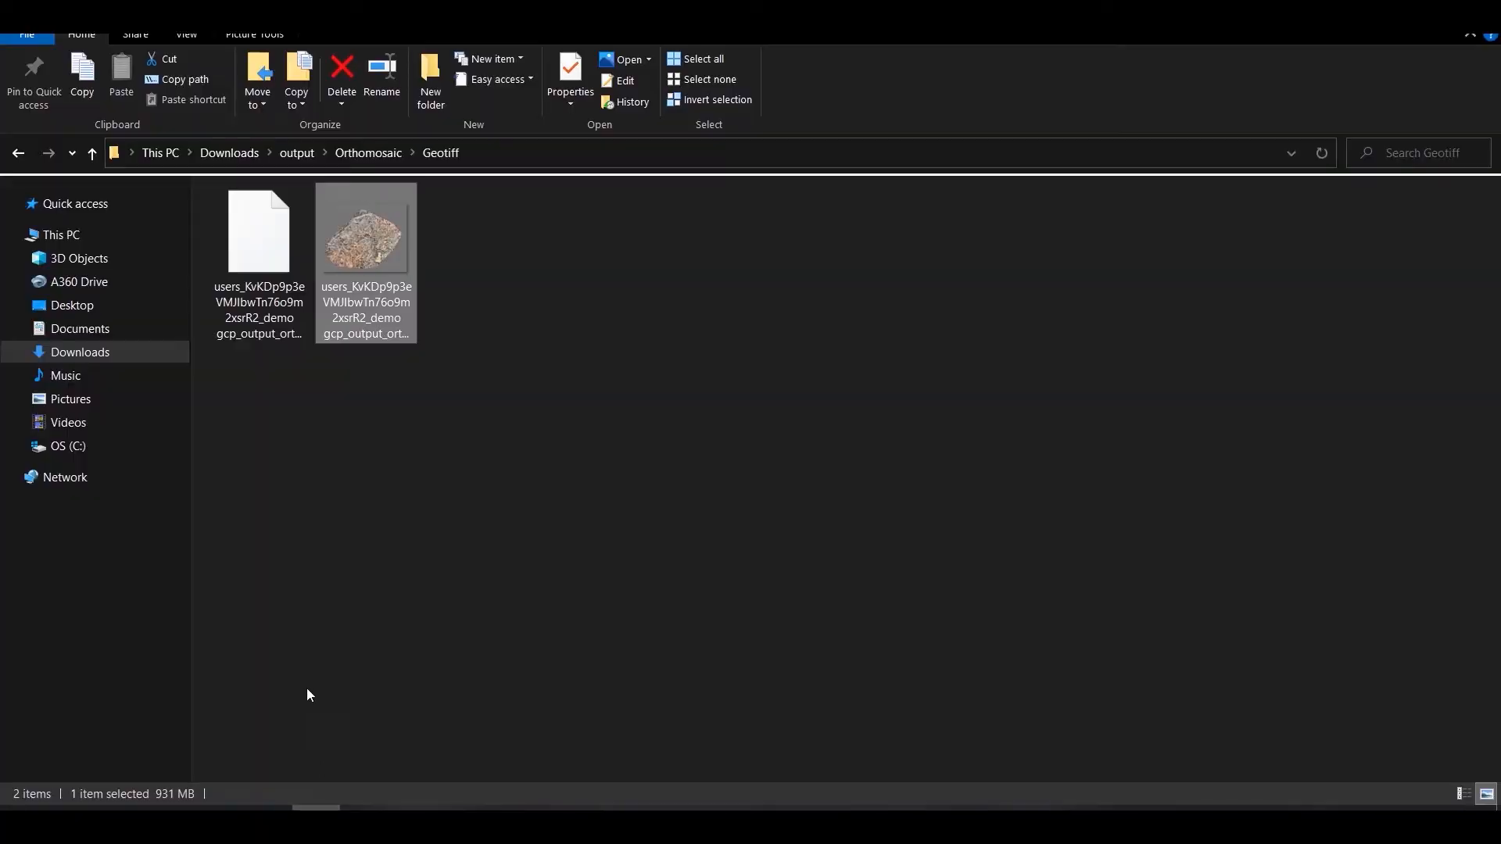
click(297, 152)
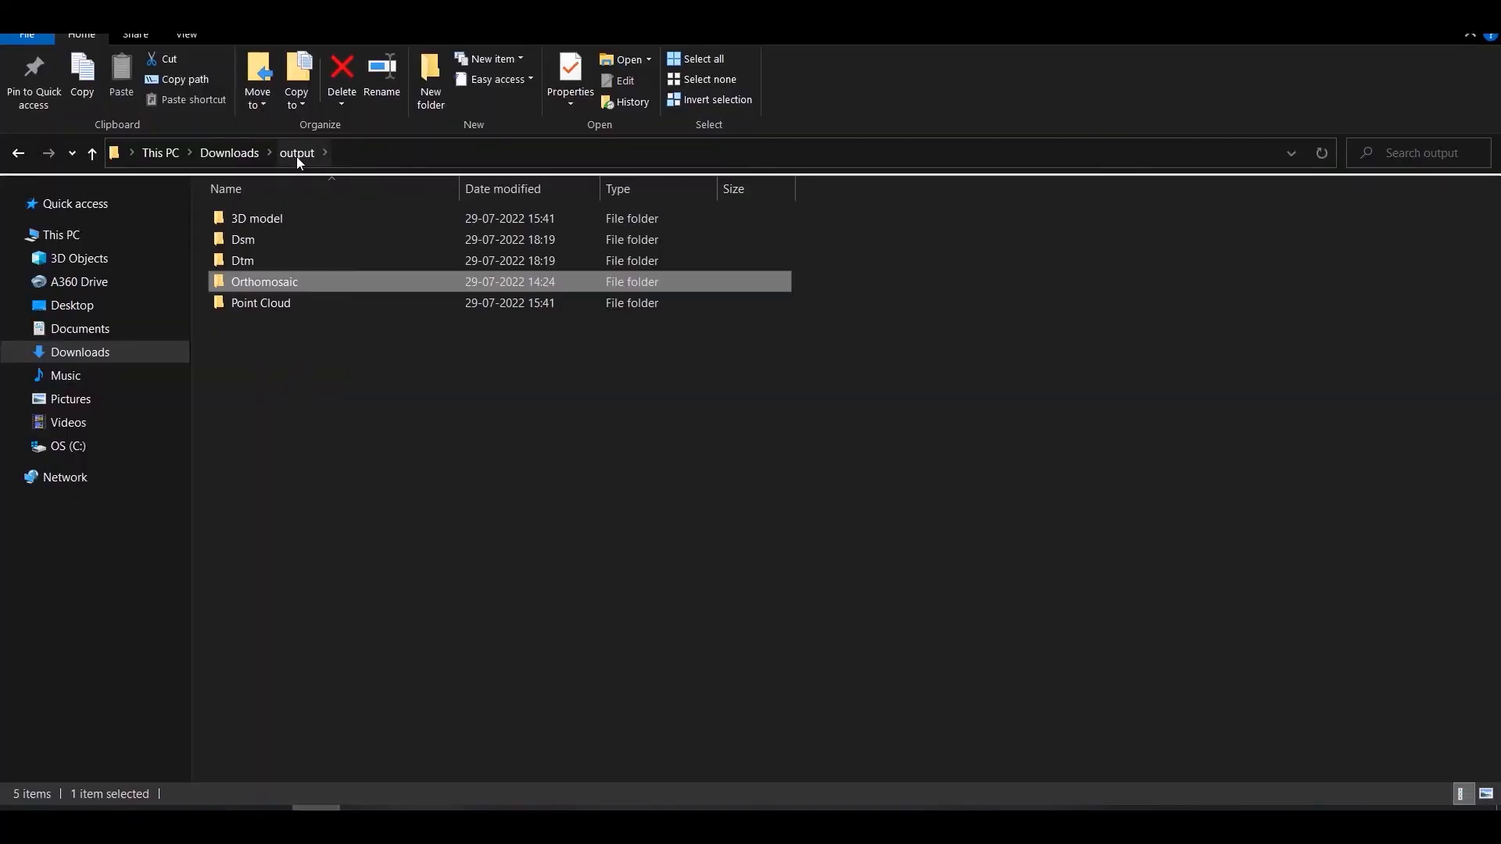
click(301, 239)
double_click(302, 240)
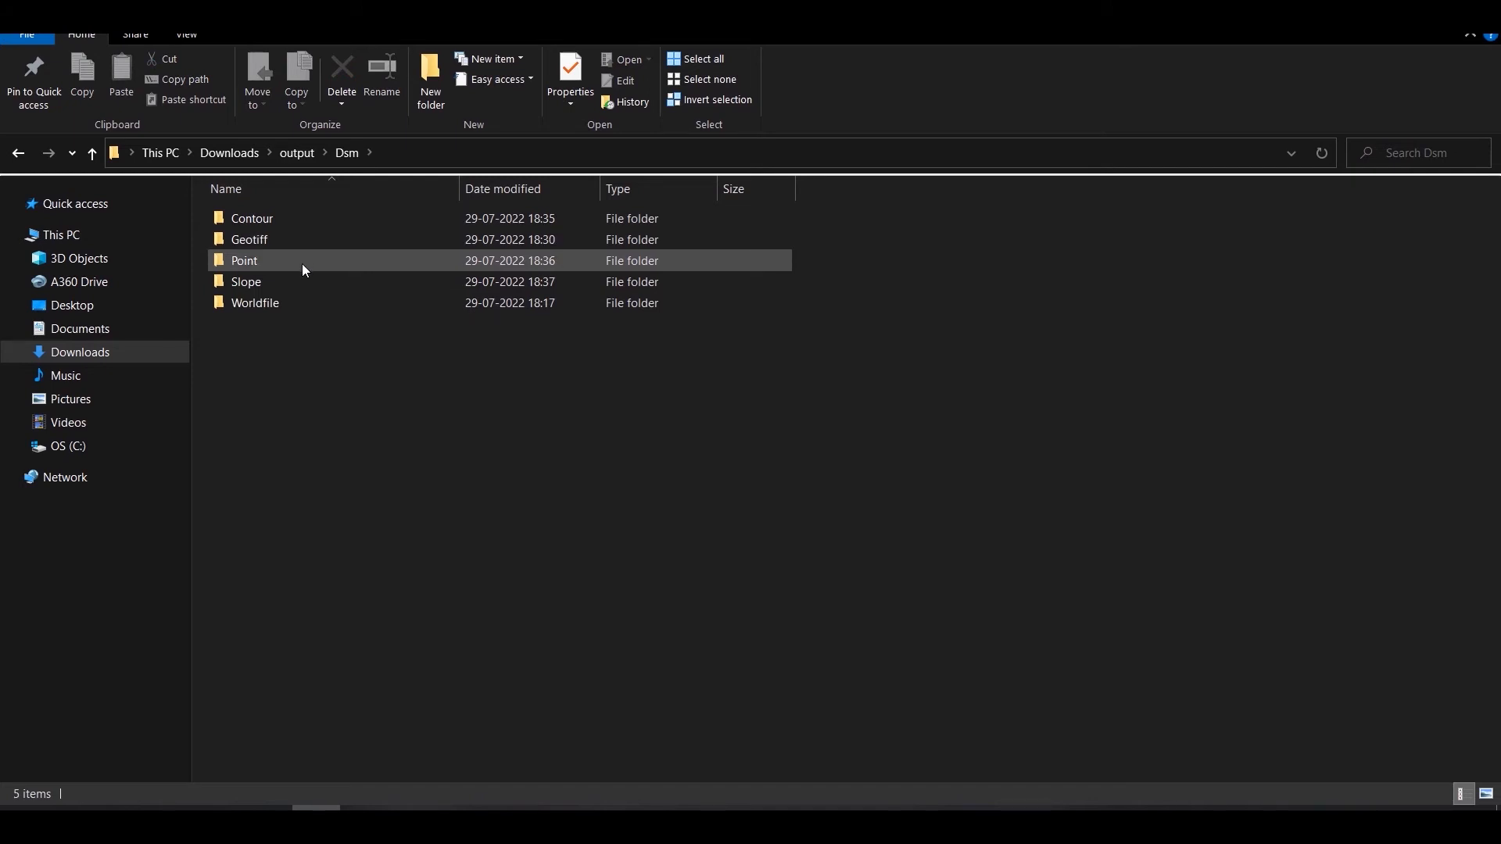
click(301, 276)
double_click(304, 283)
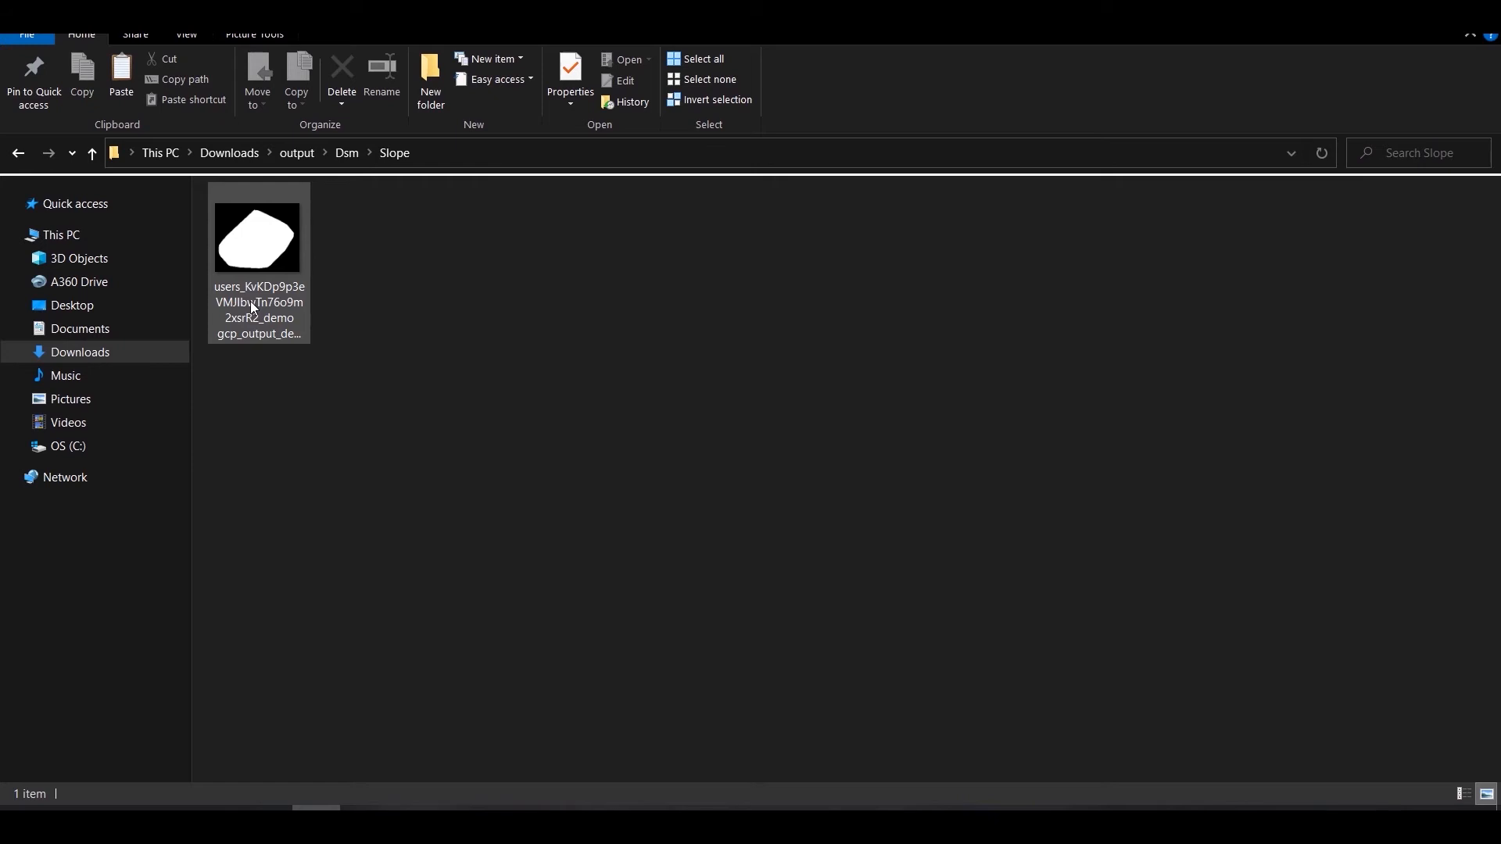
Add the DSM slope raster from the Slope folder to the QGIS project and hide the DTM layer.
drag(251, 304, 305, 443)
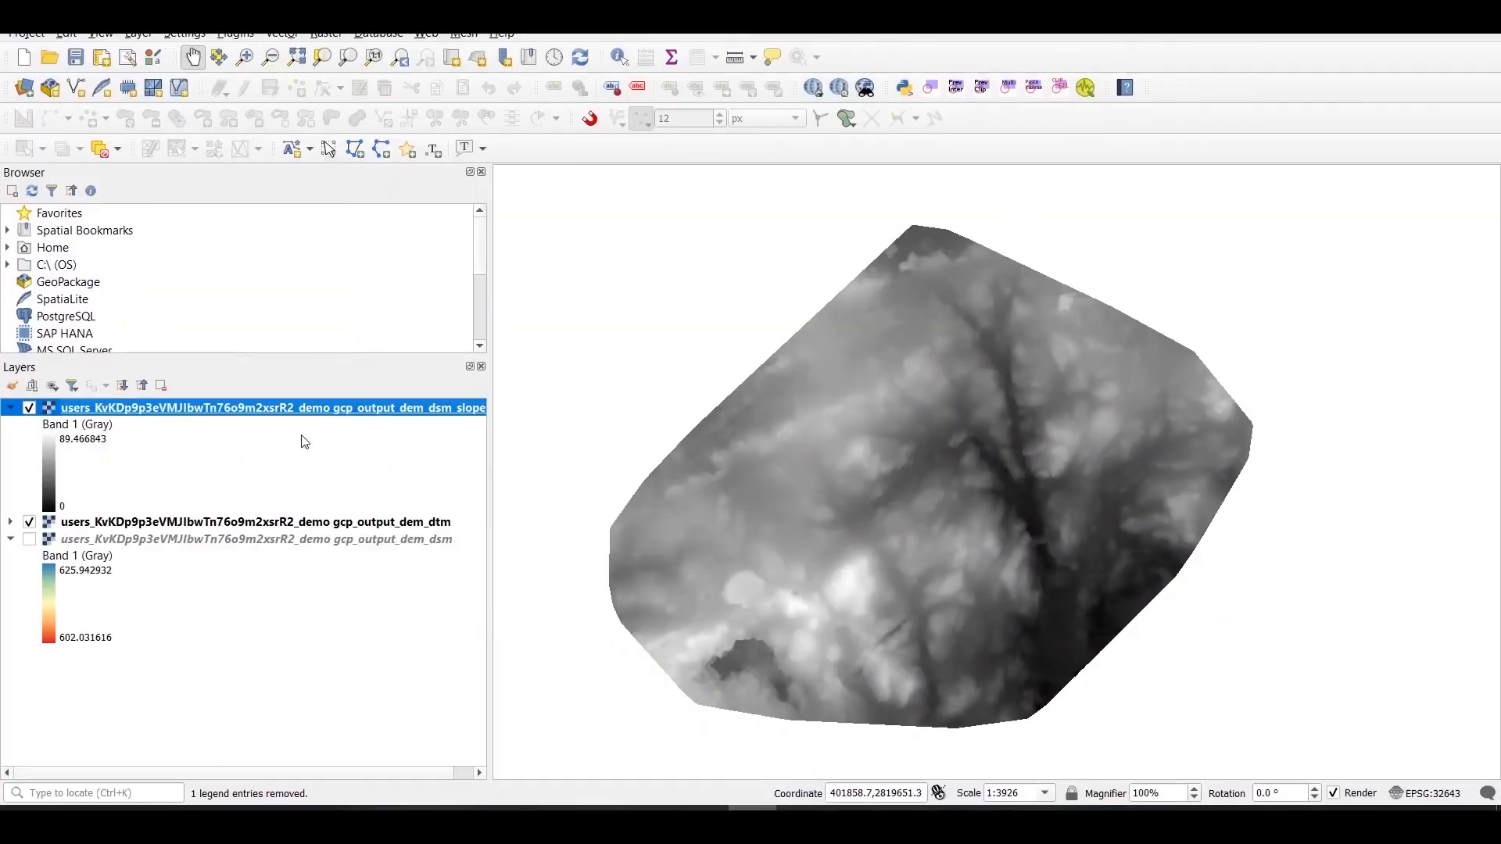
click(29, 523)
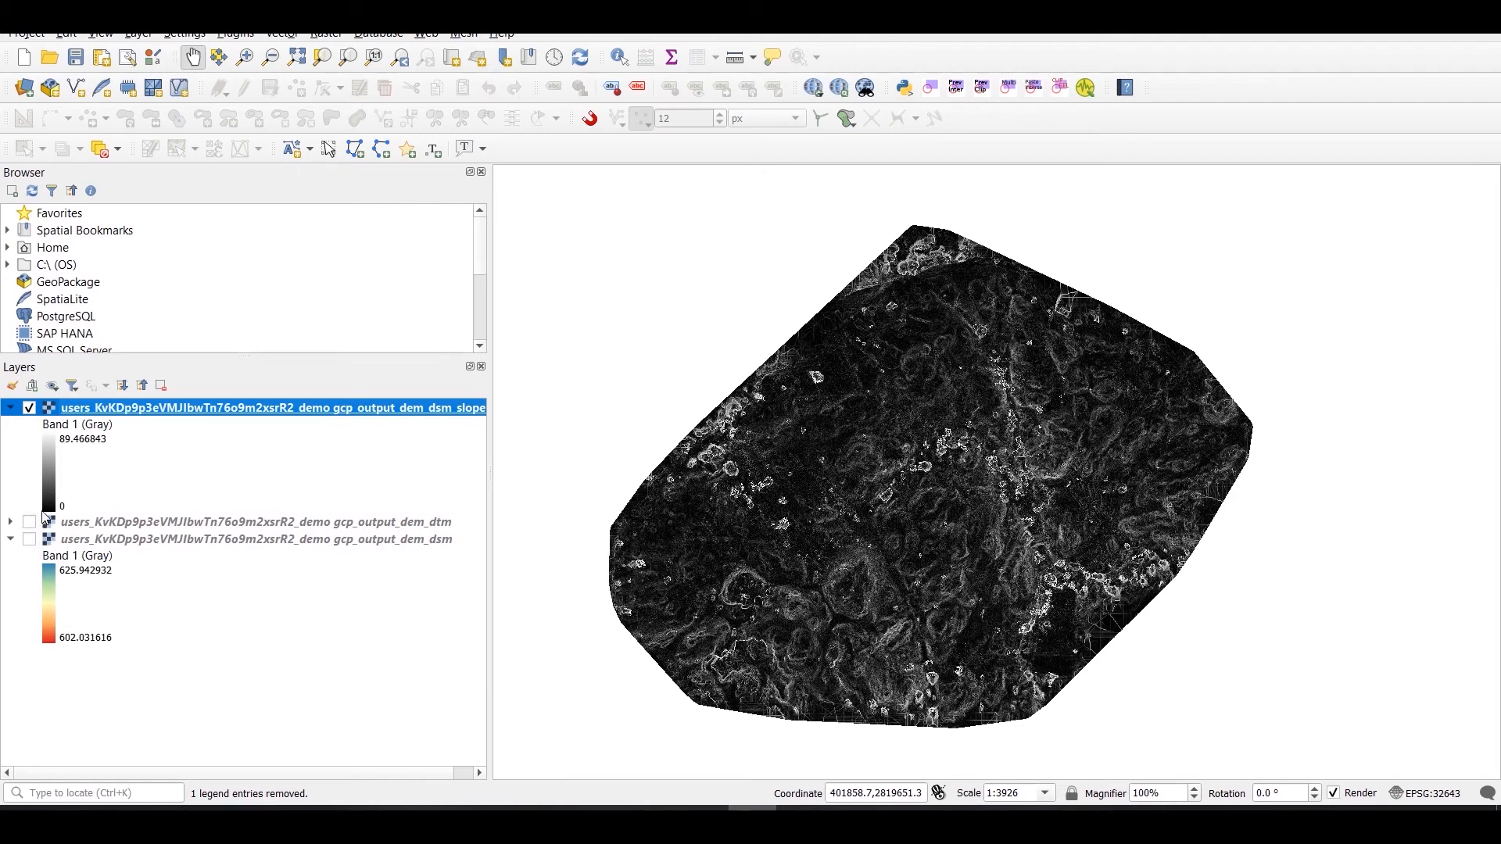
Style the DSM slope layer as Singleband pseudocolor with the red-to-blue color ramp, classify it, and apply the symbology.
right_click(227, 407)
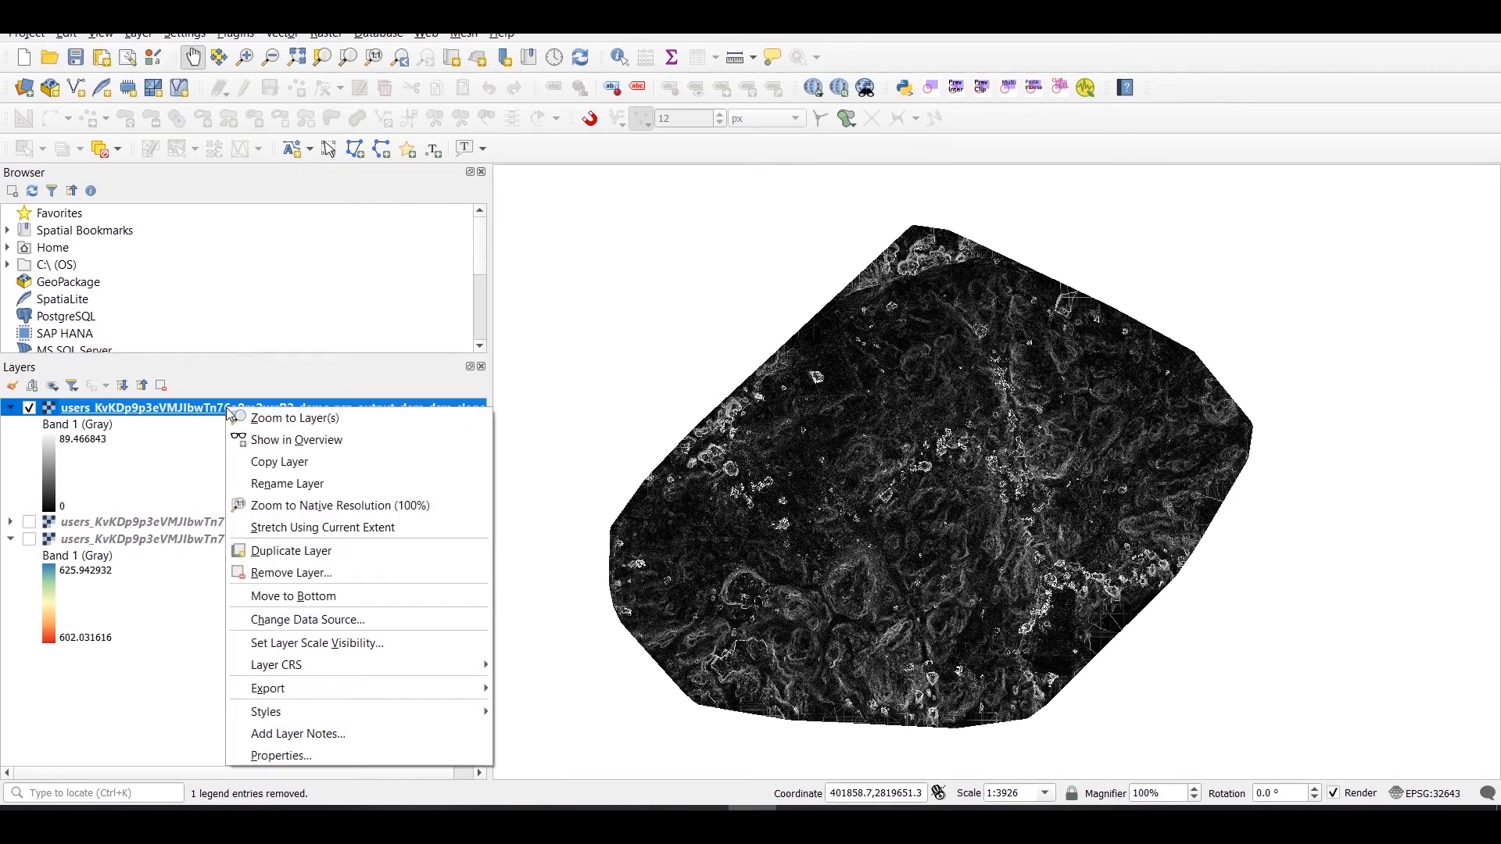
click(325, 753)
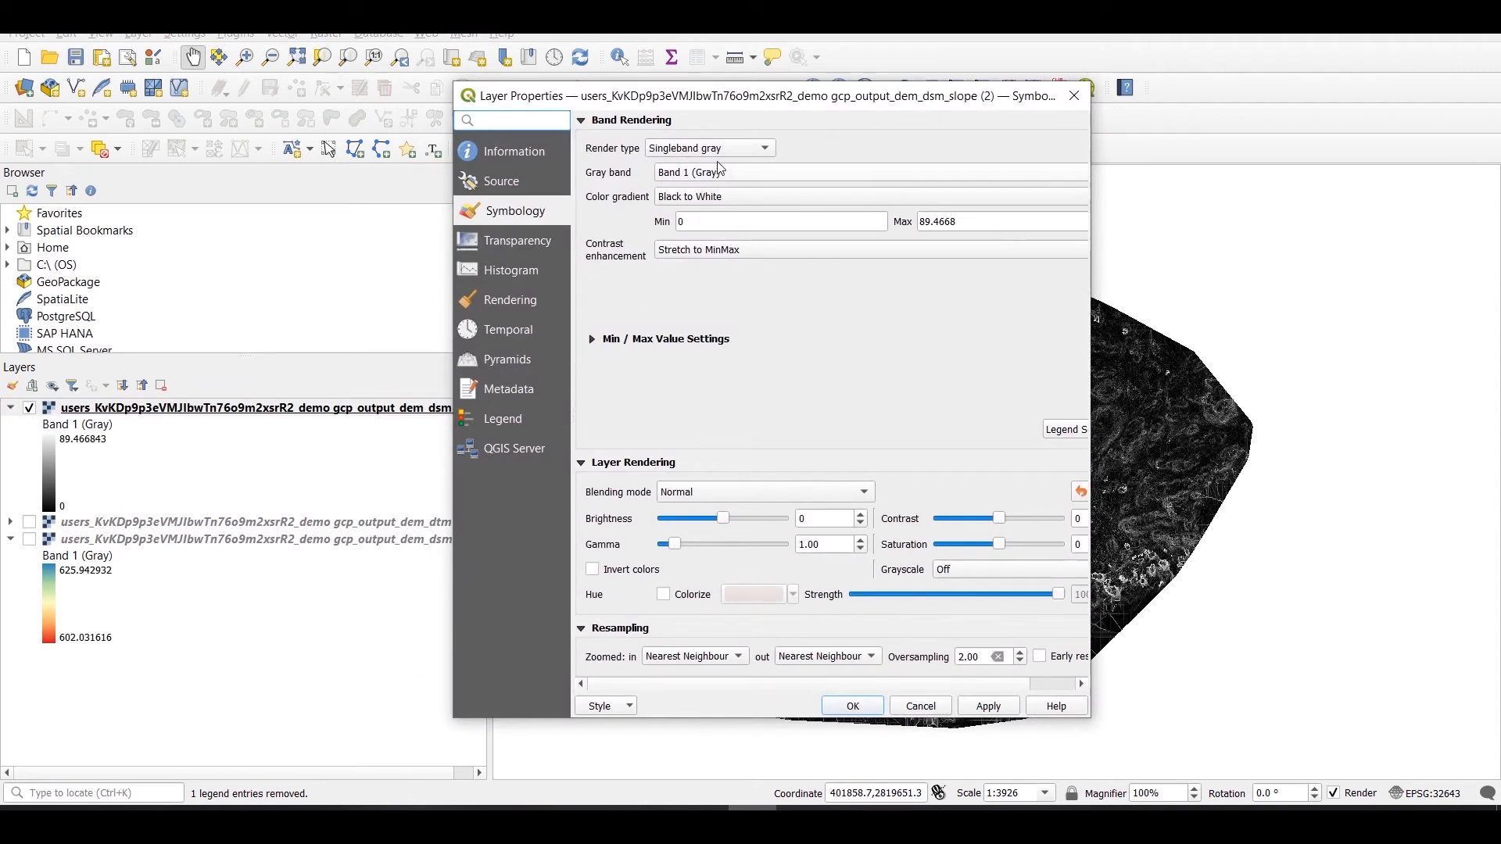
click(723, 156)
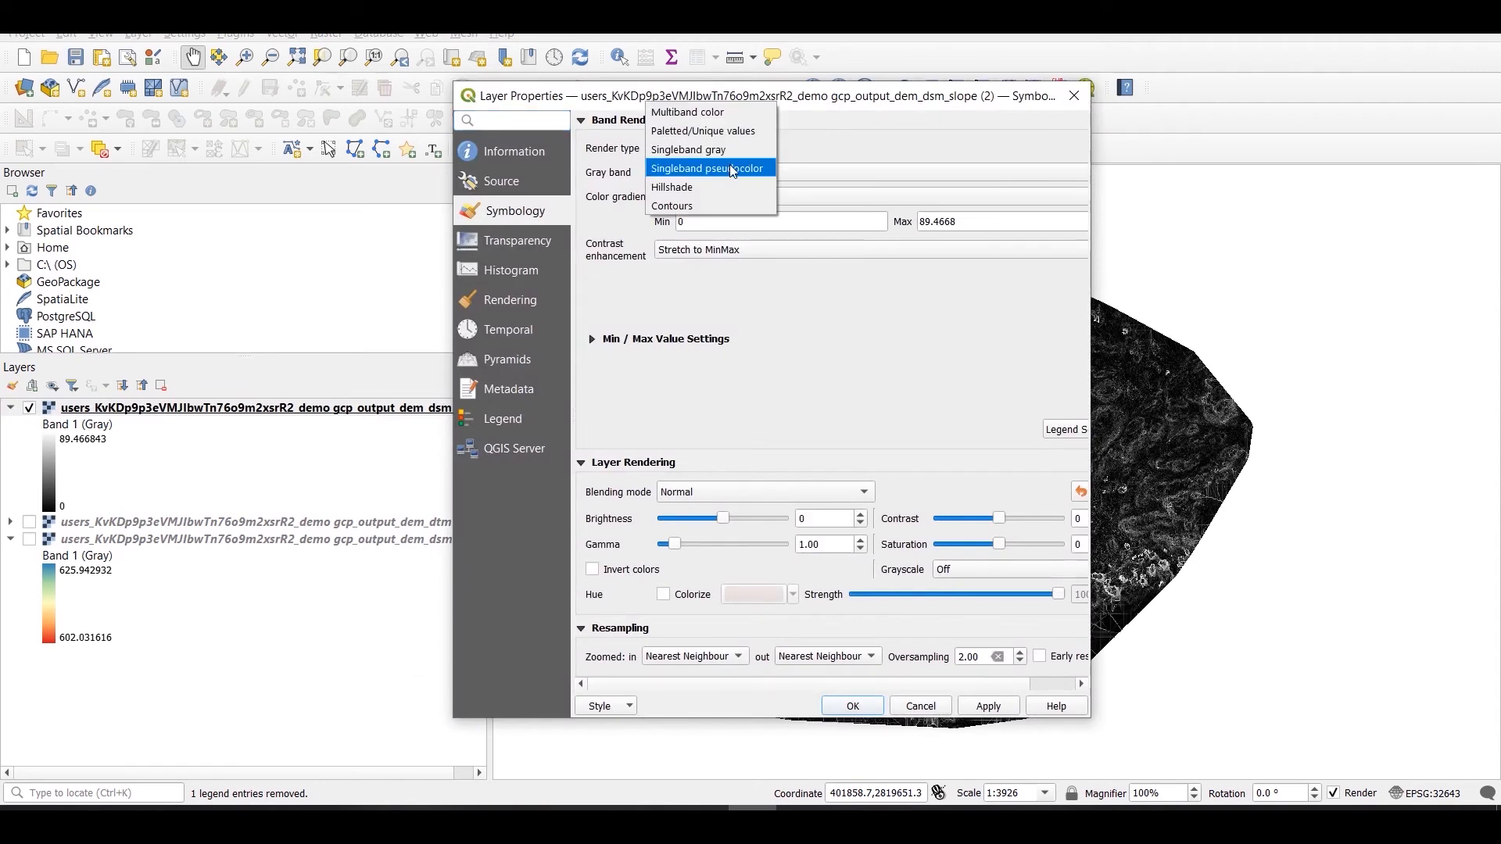
click(730, 166)
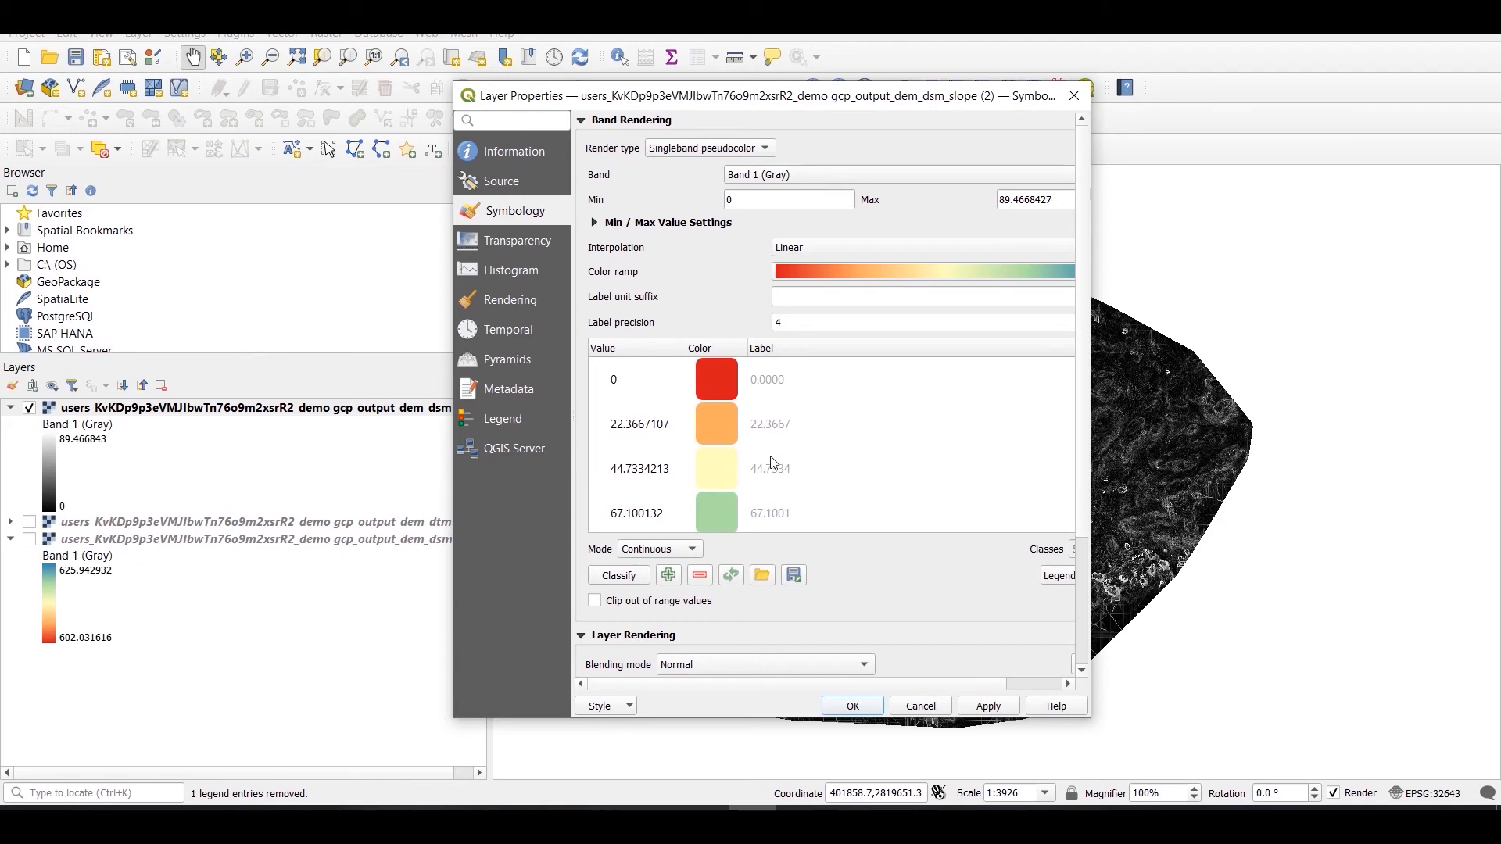
click(618, 575)
click(972, 707)
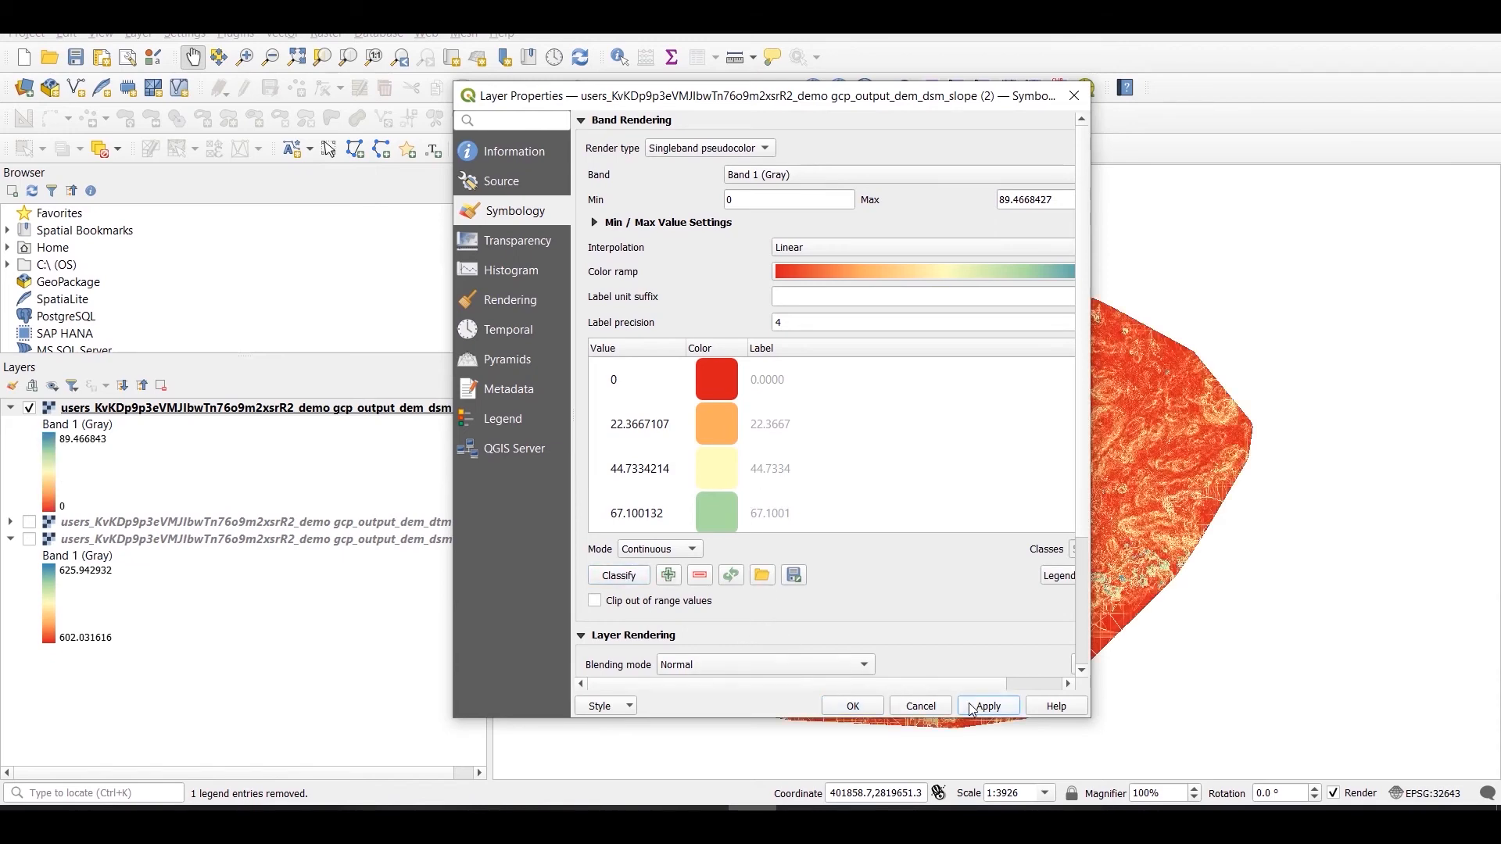
Accept the DSM slope layer's properties and examine the styled slope raster in close-up and at full extent.
click(830, 712)
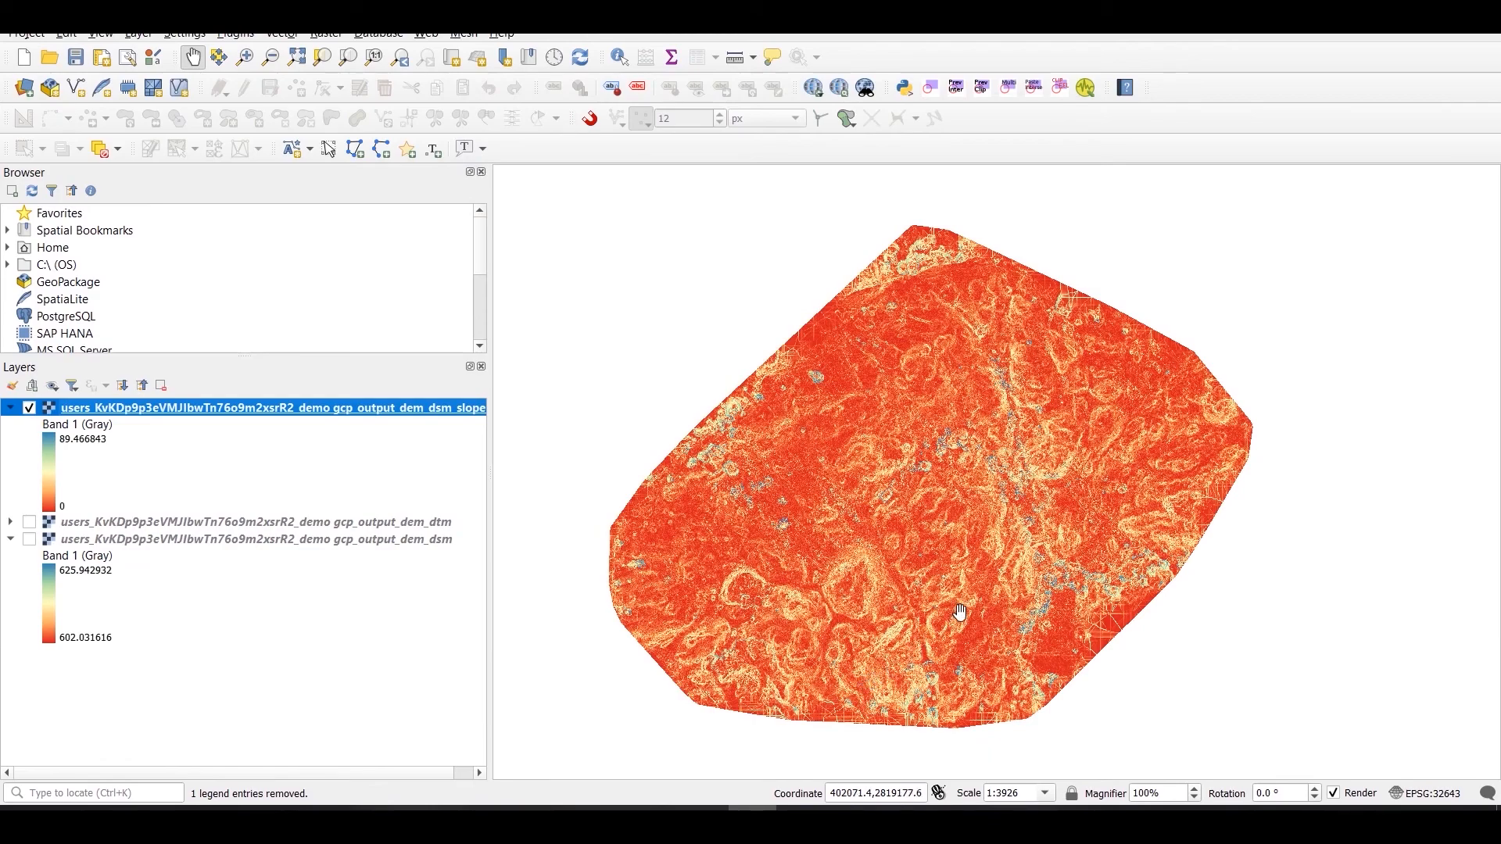
scroll(1021, 548, up, 1)
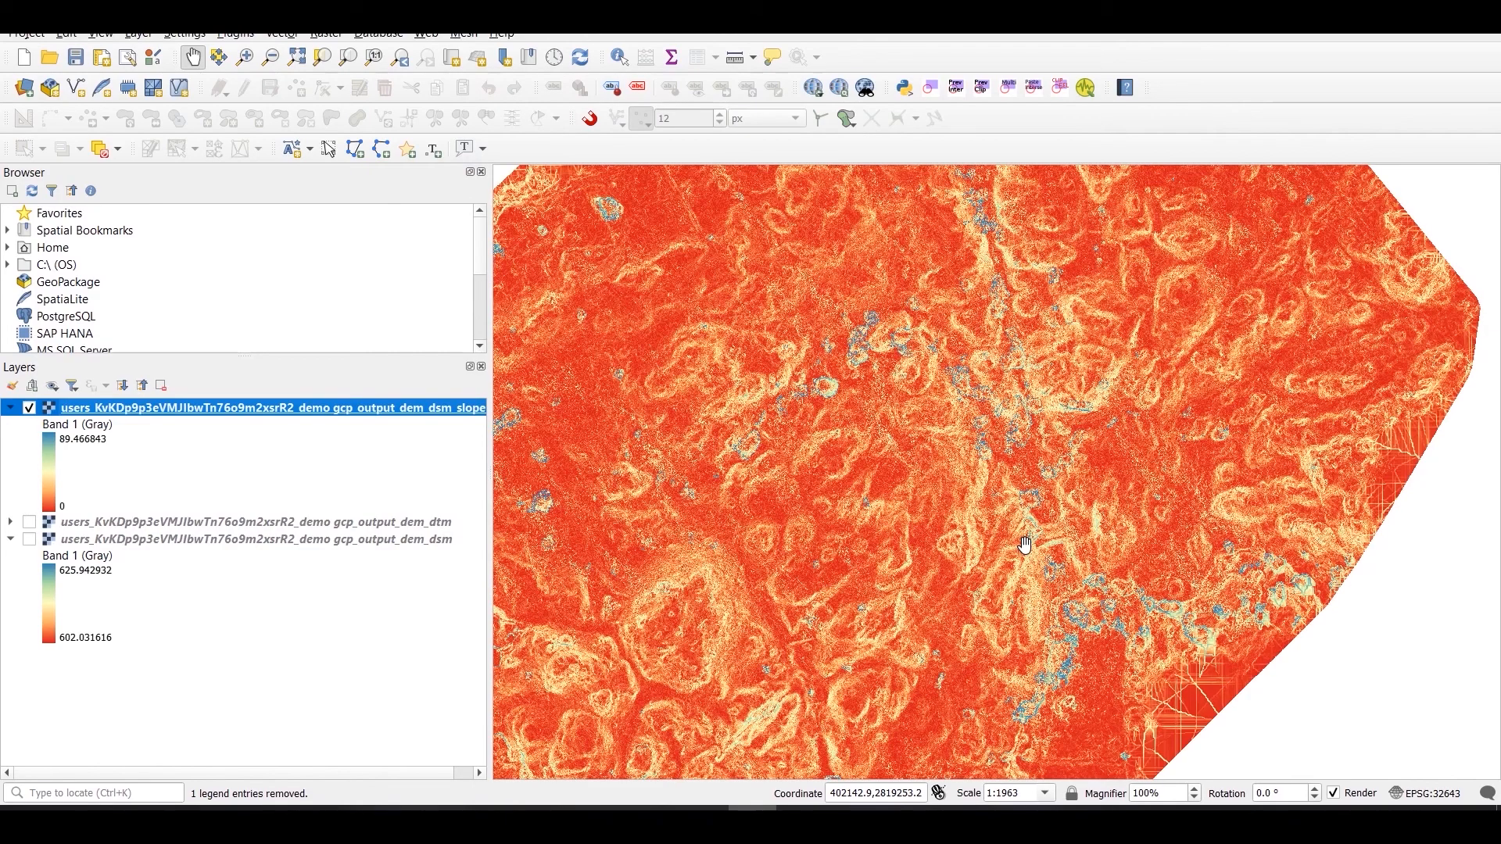
scroll(1040, 542, up, 1)
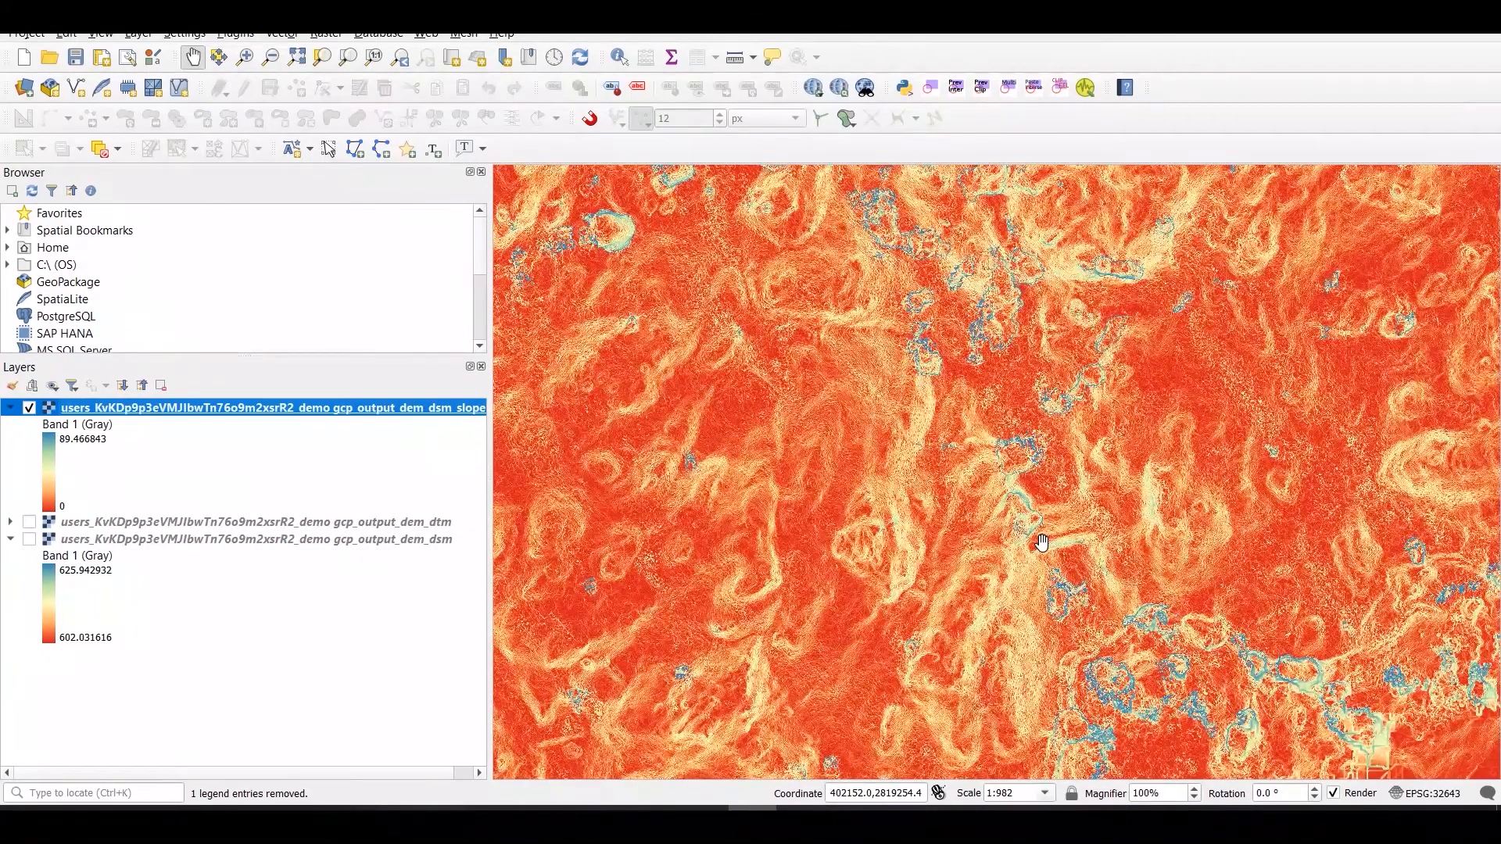
scroll(1049, 512, up, 1)
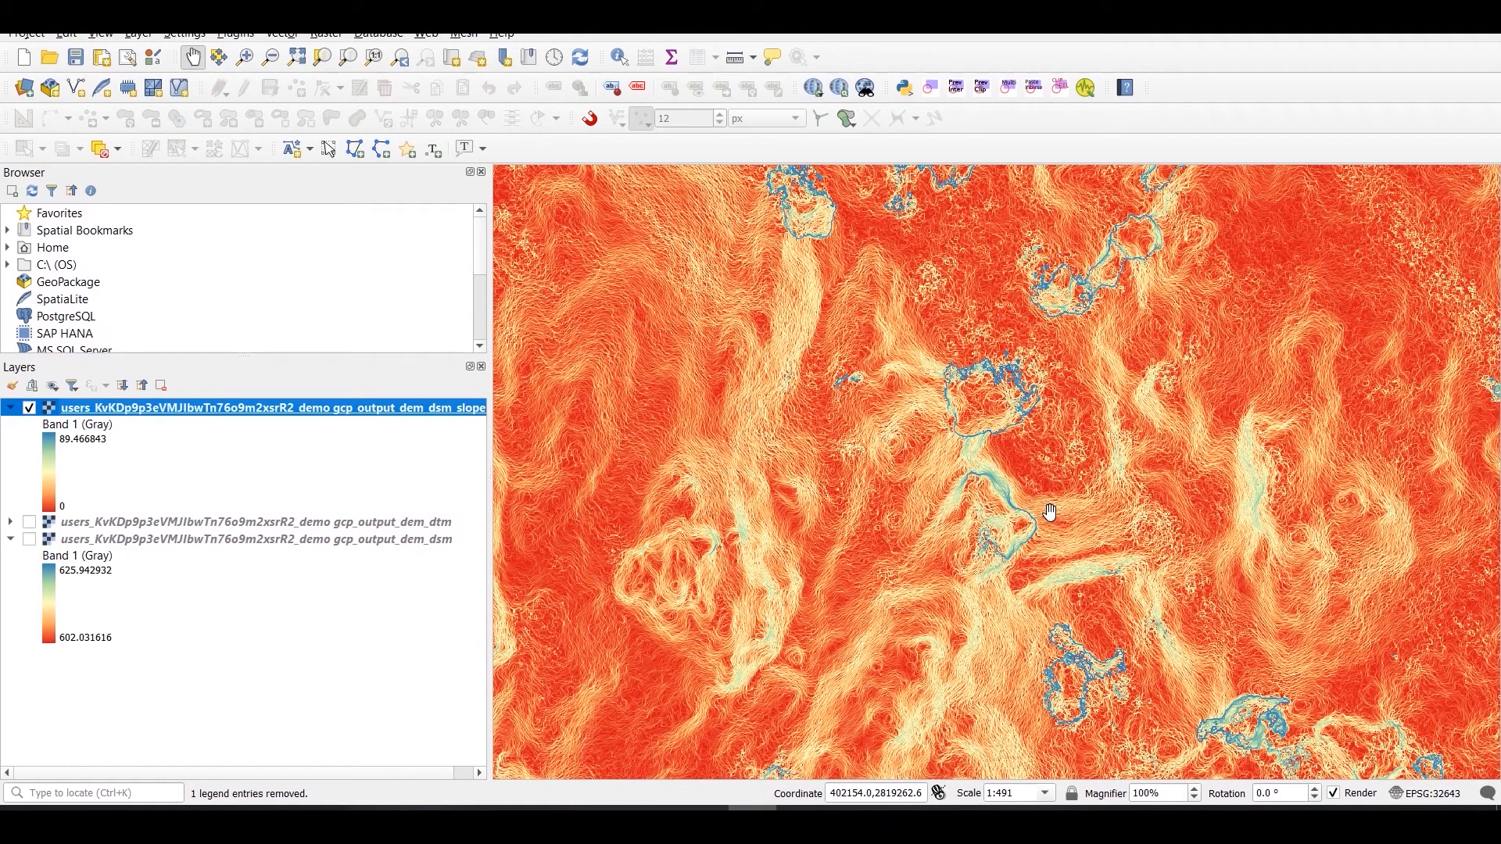
scroll(1050, 512, down, 2)
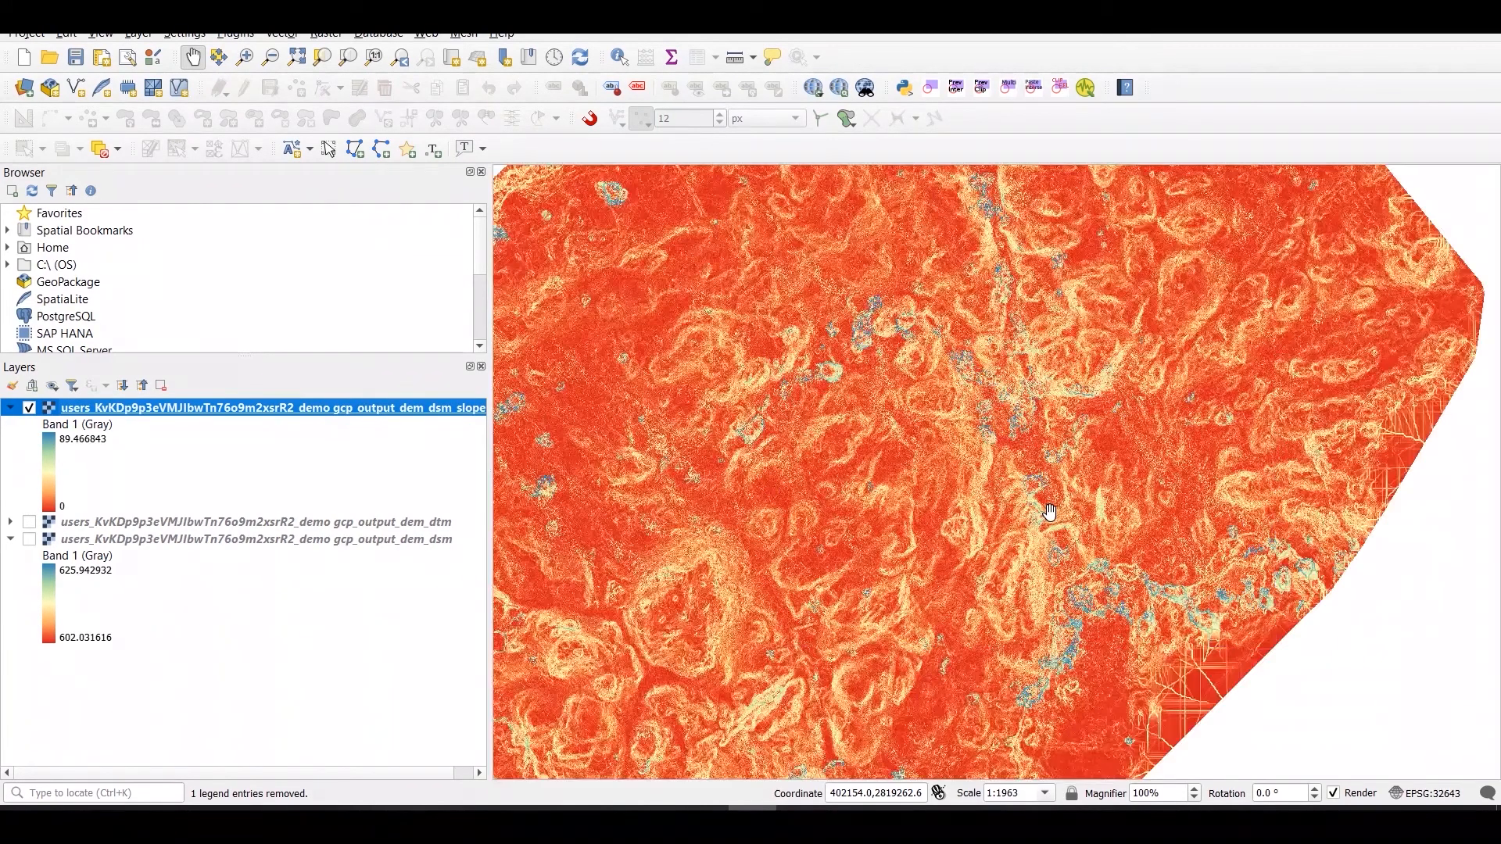
scroll(1050, 512, down, 1)
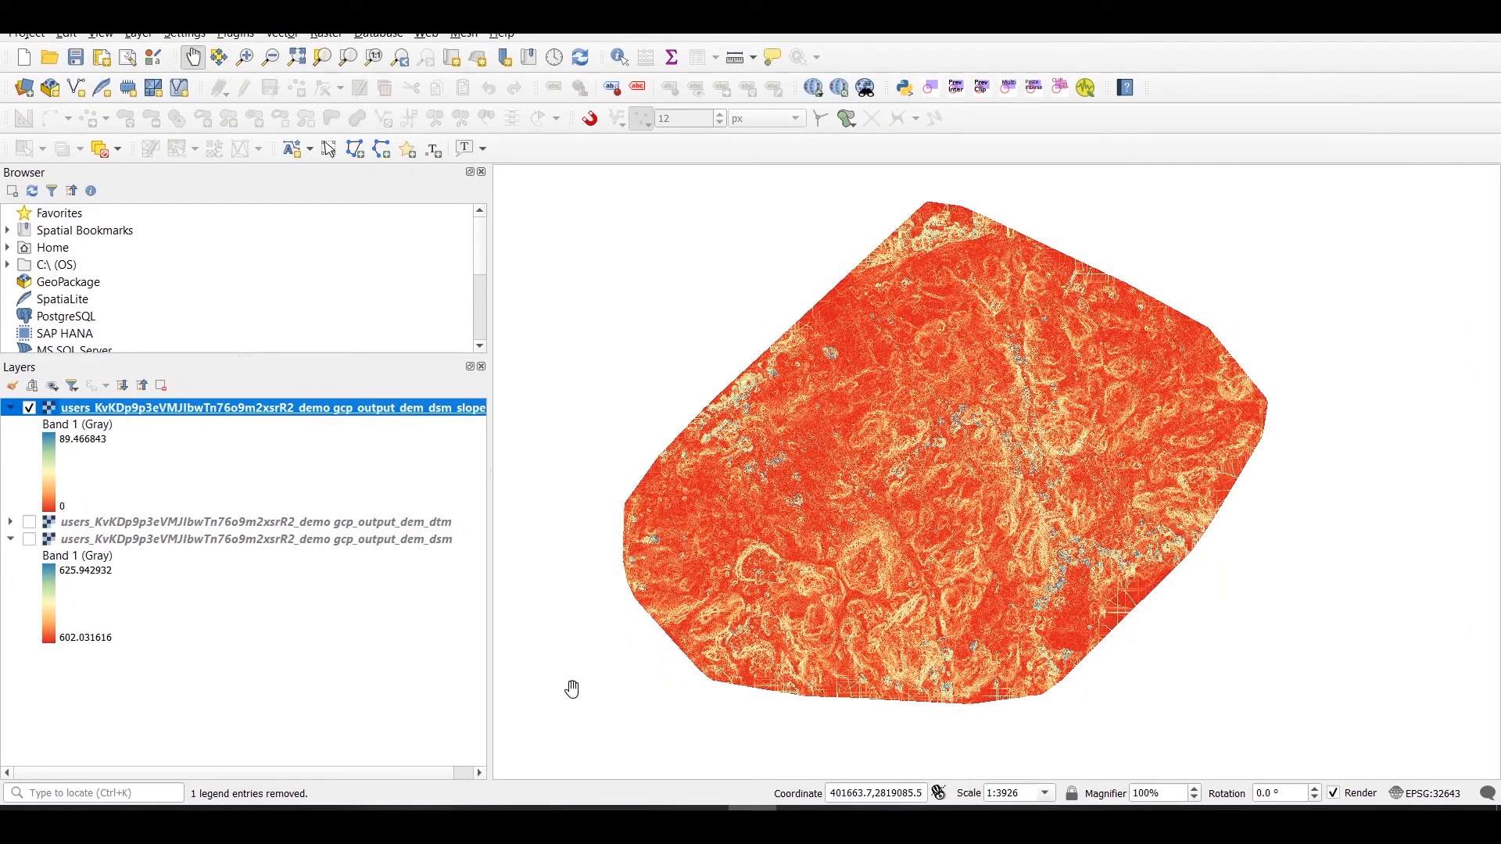
Switch to Surveyaan in the browser, select the Digital Terrain Model (DTM) export layer and review its available formats.
click(364, 809)
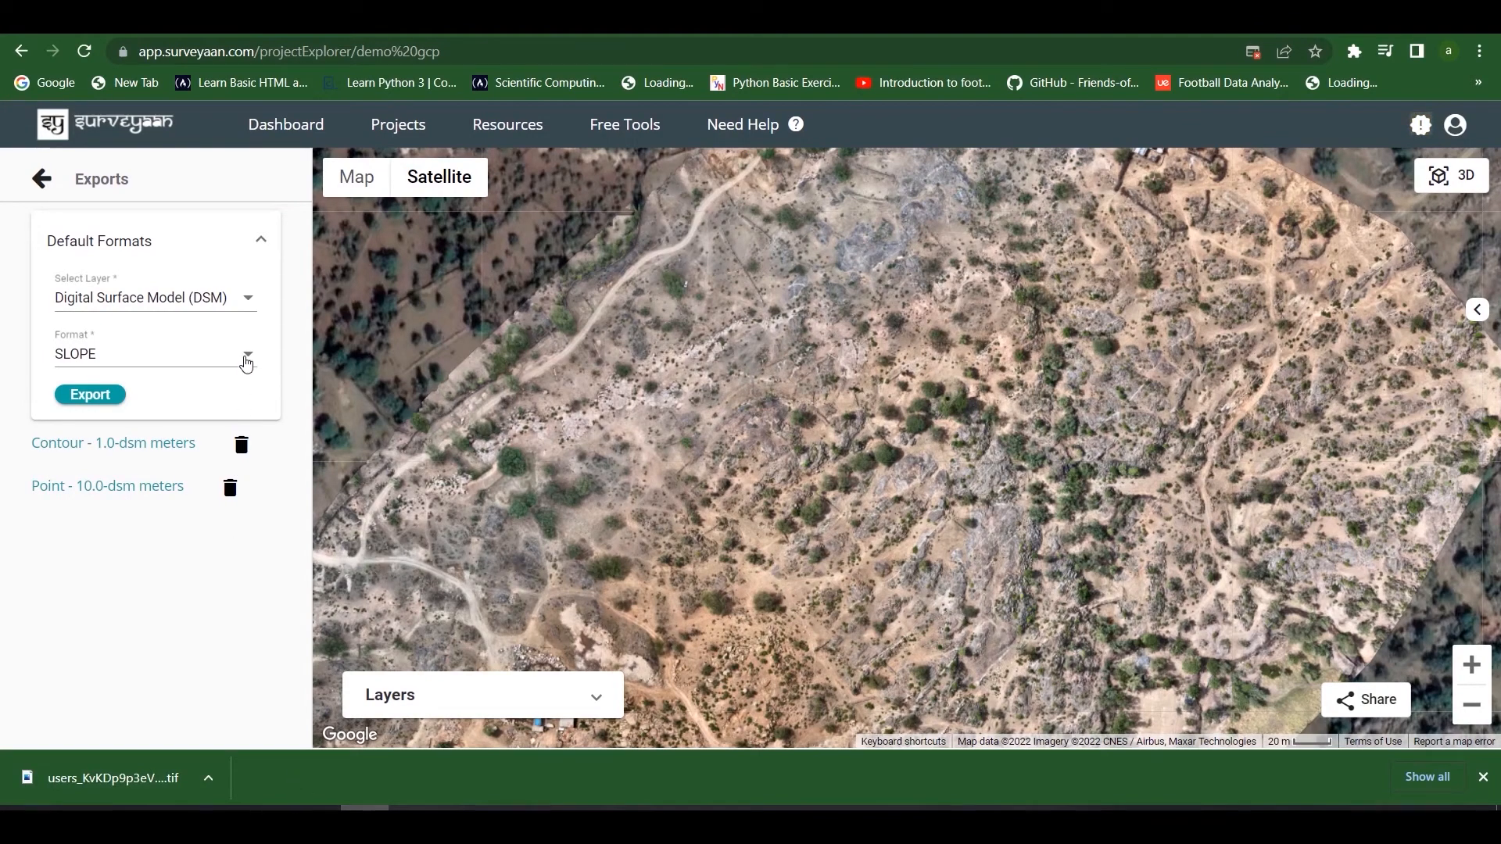
click(249, 305)
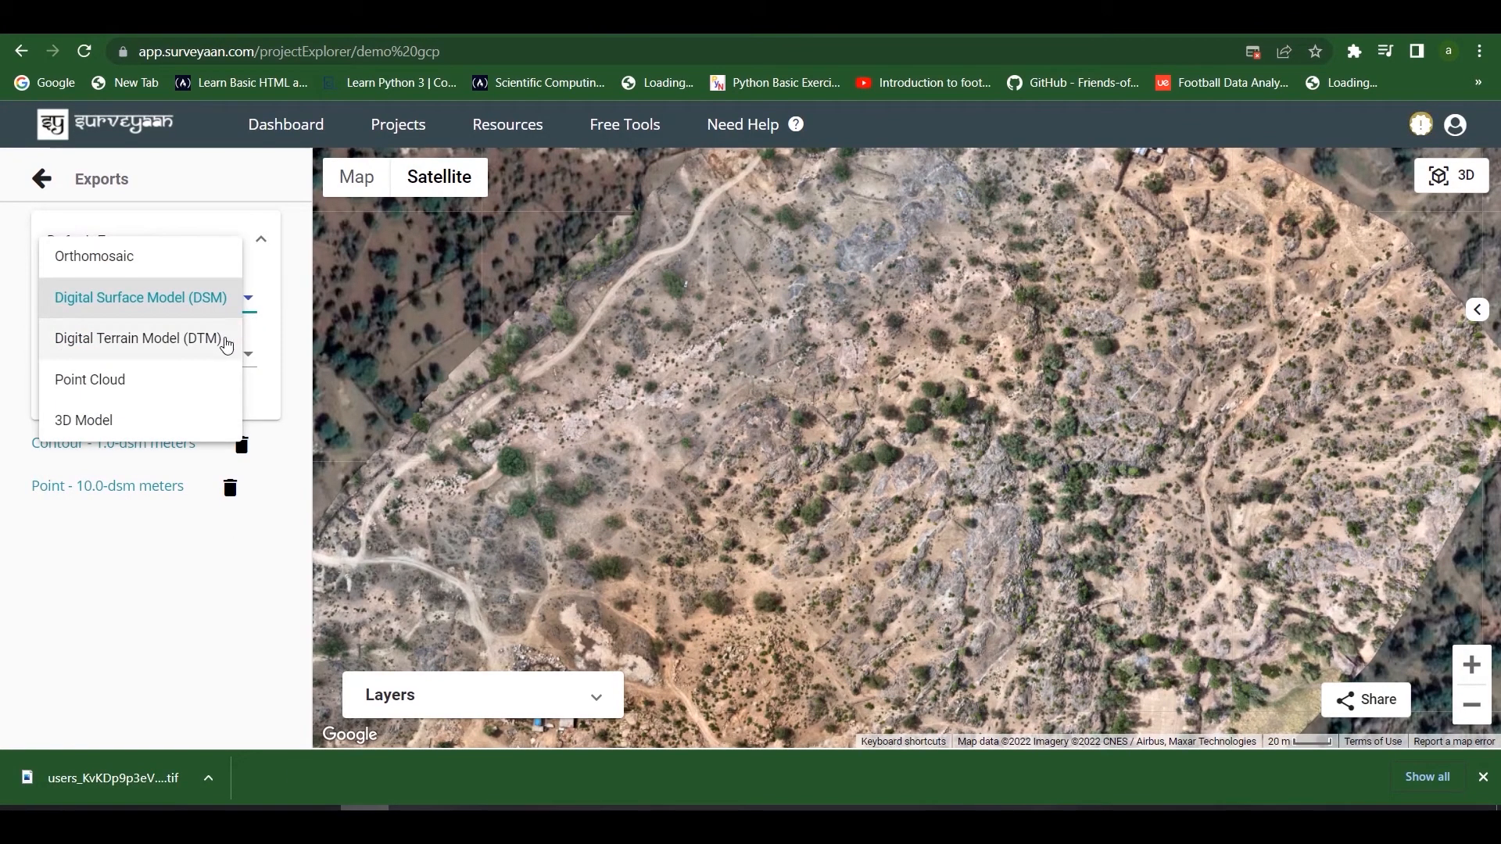
click(222, 344)
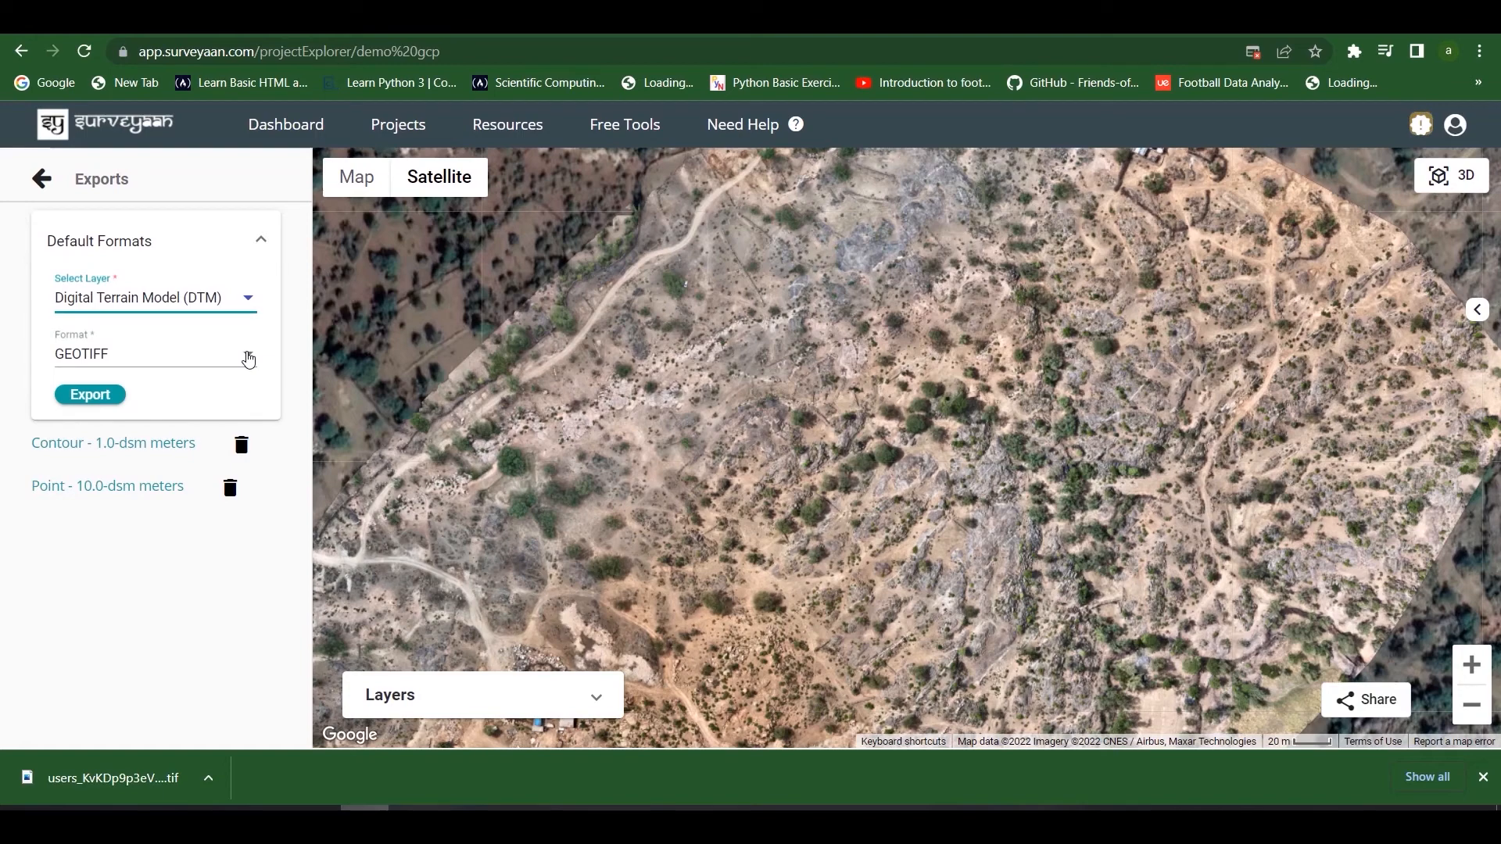
click(248, 358)
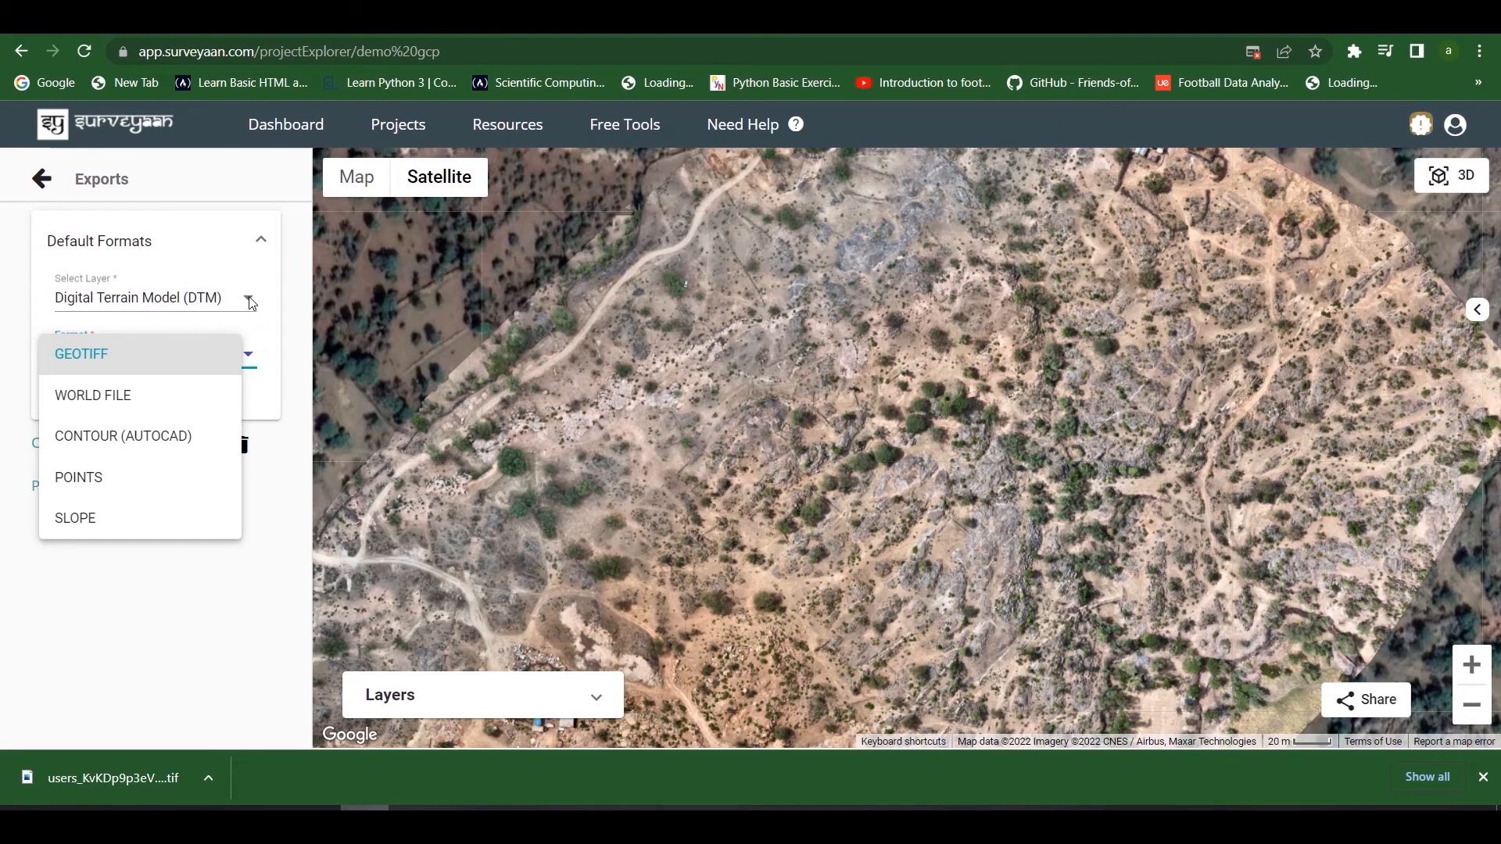
click(251, 351)
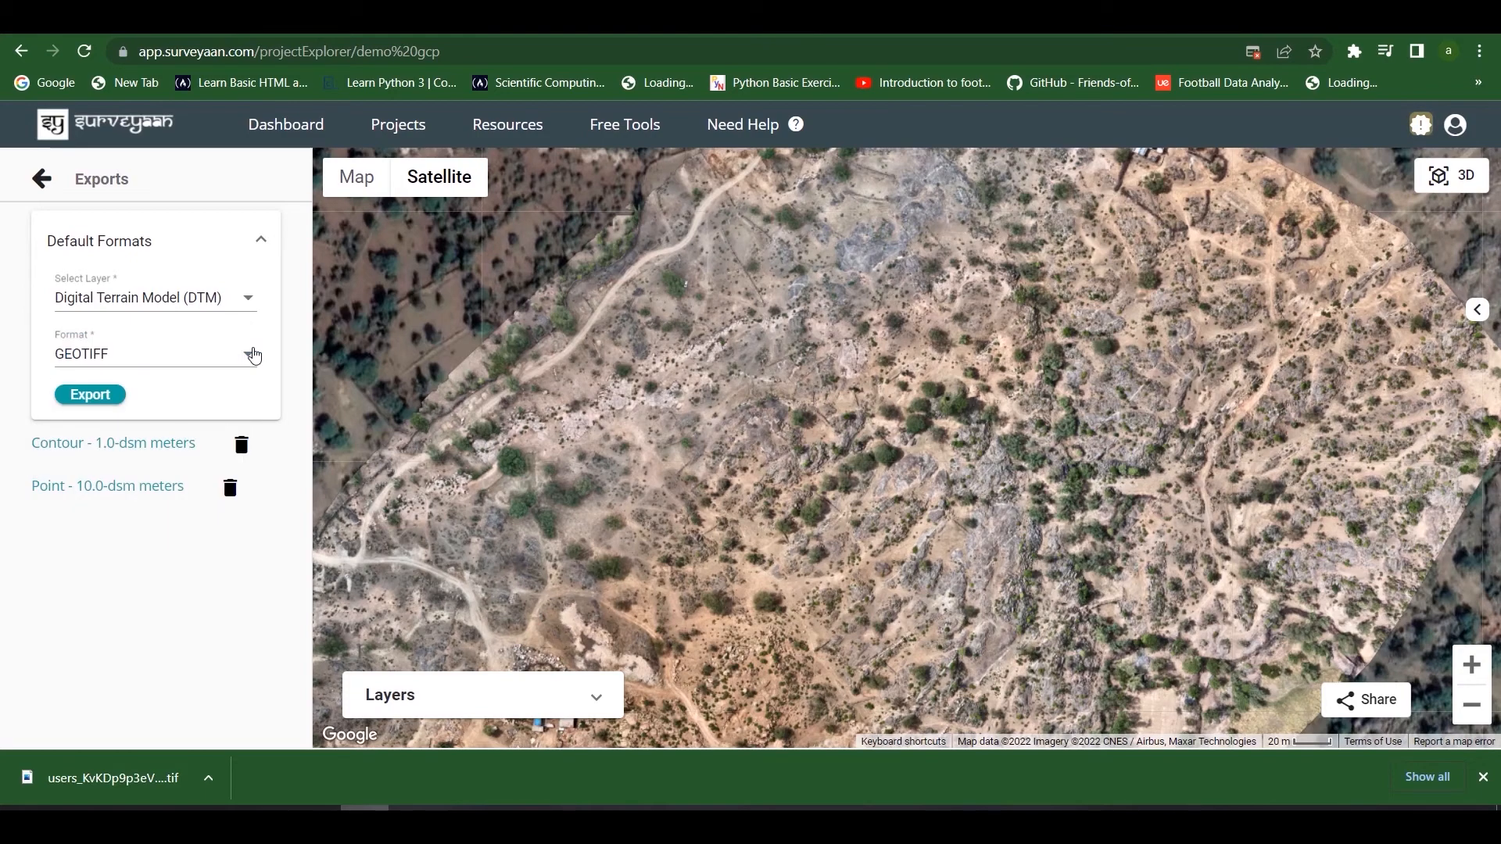
Set the export layer to Point Cloud and review its format options, keeping LAZ selected.
click(251, 311)
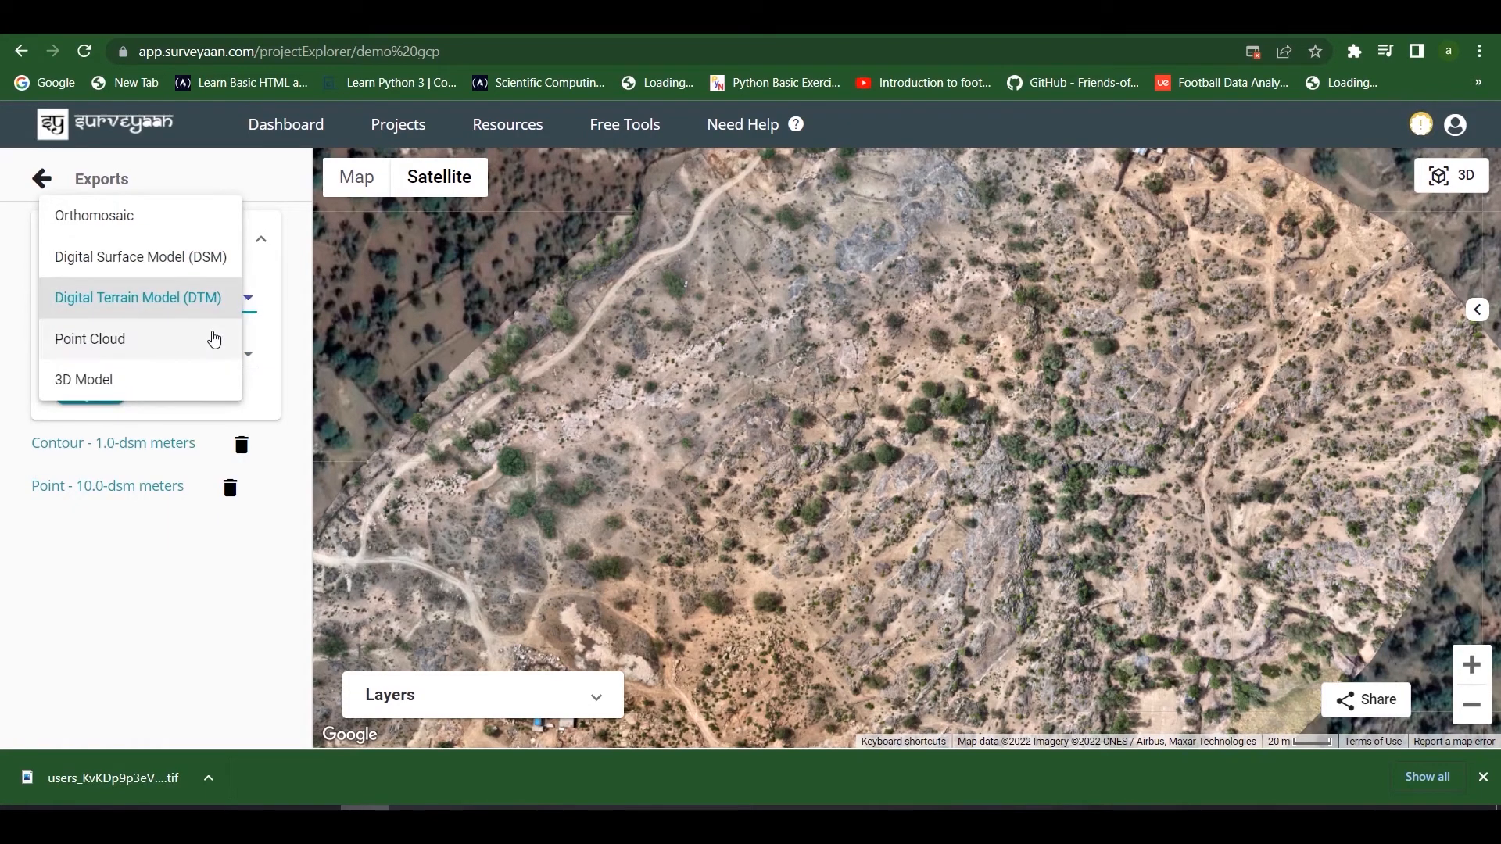
click(212, 338)
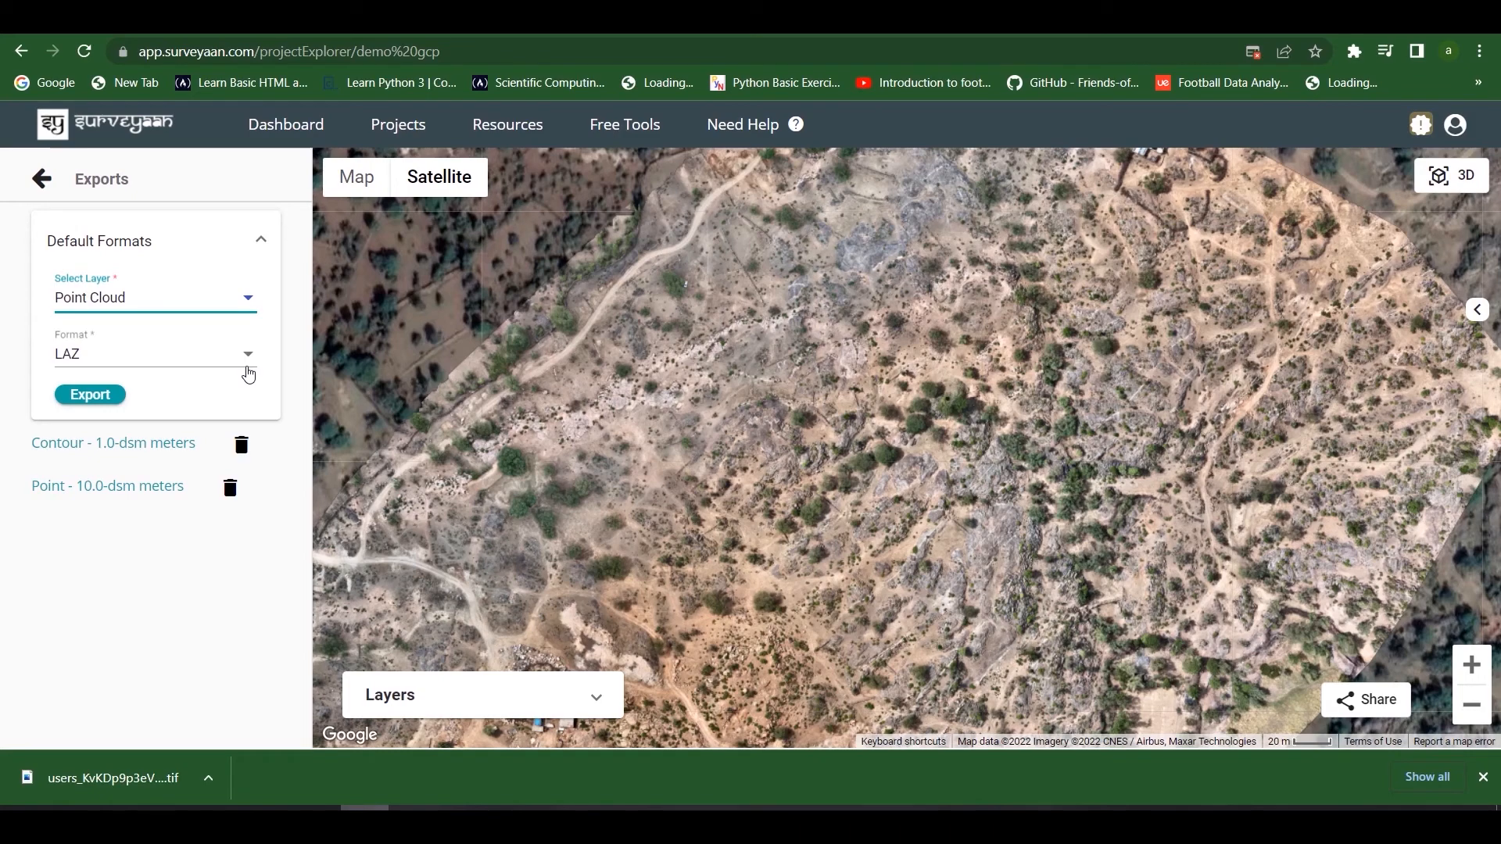
click(248, 371)
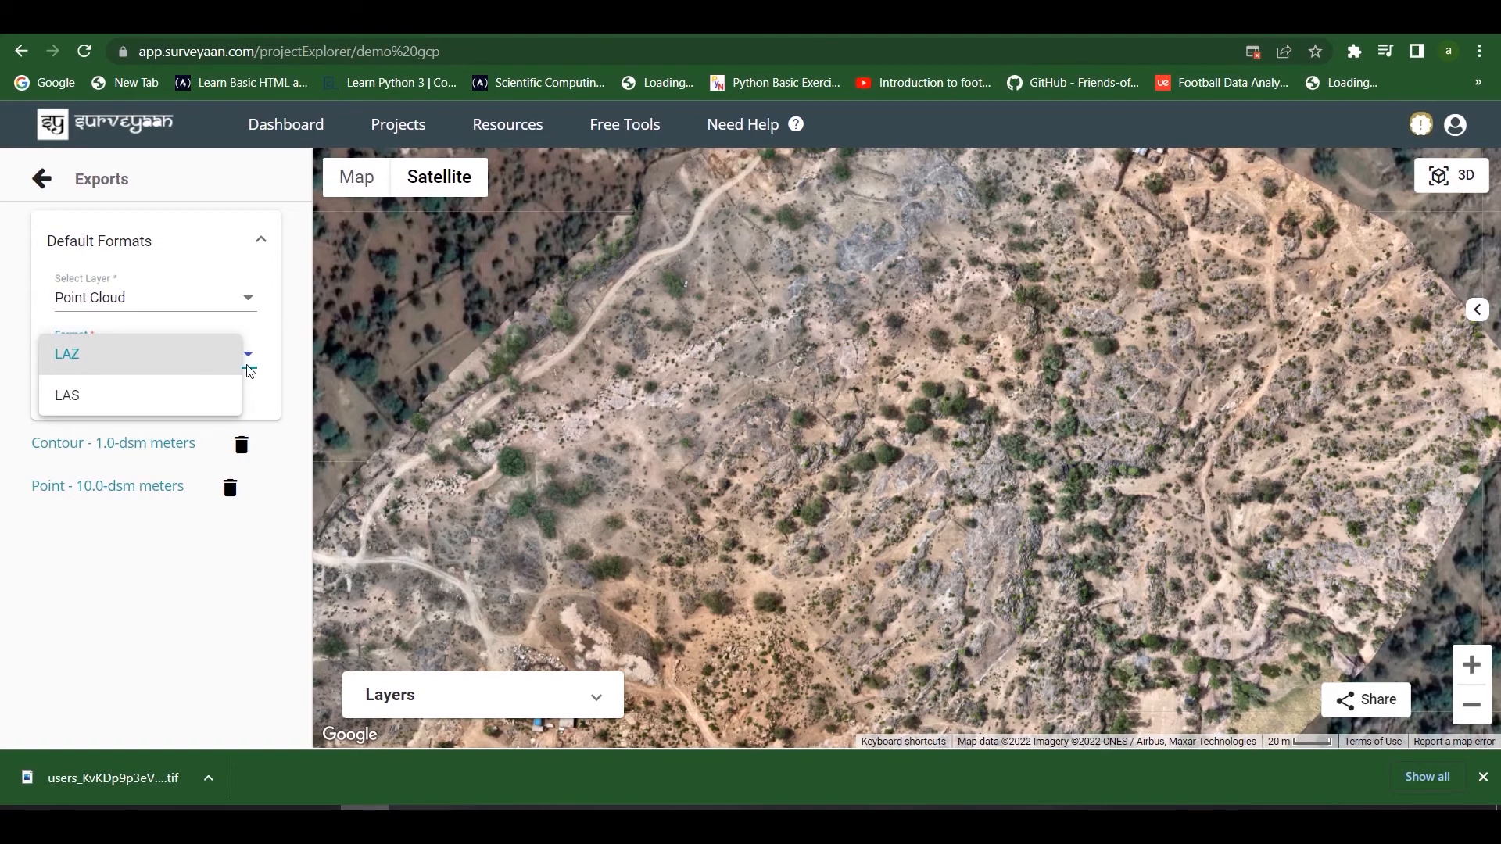
click(288, 362)
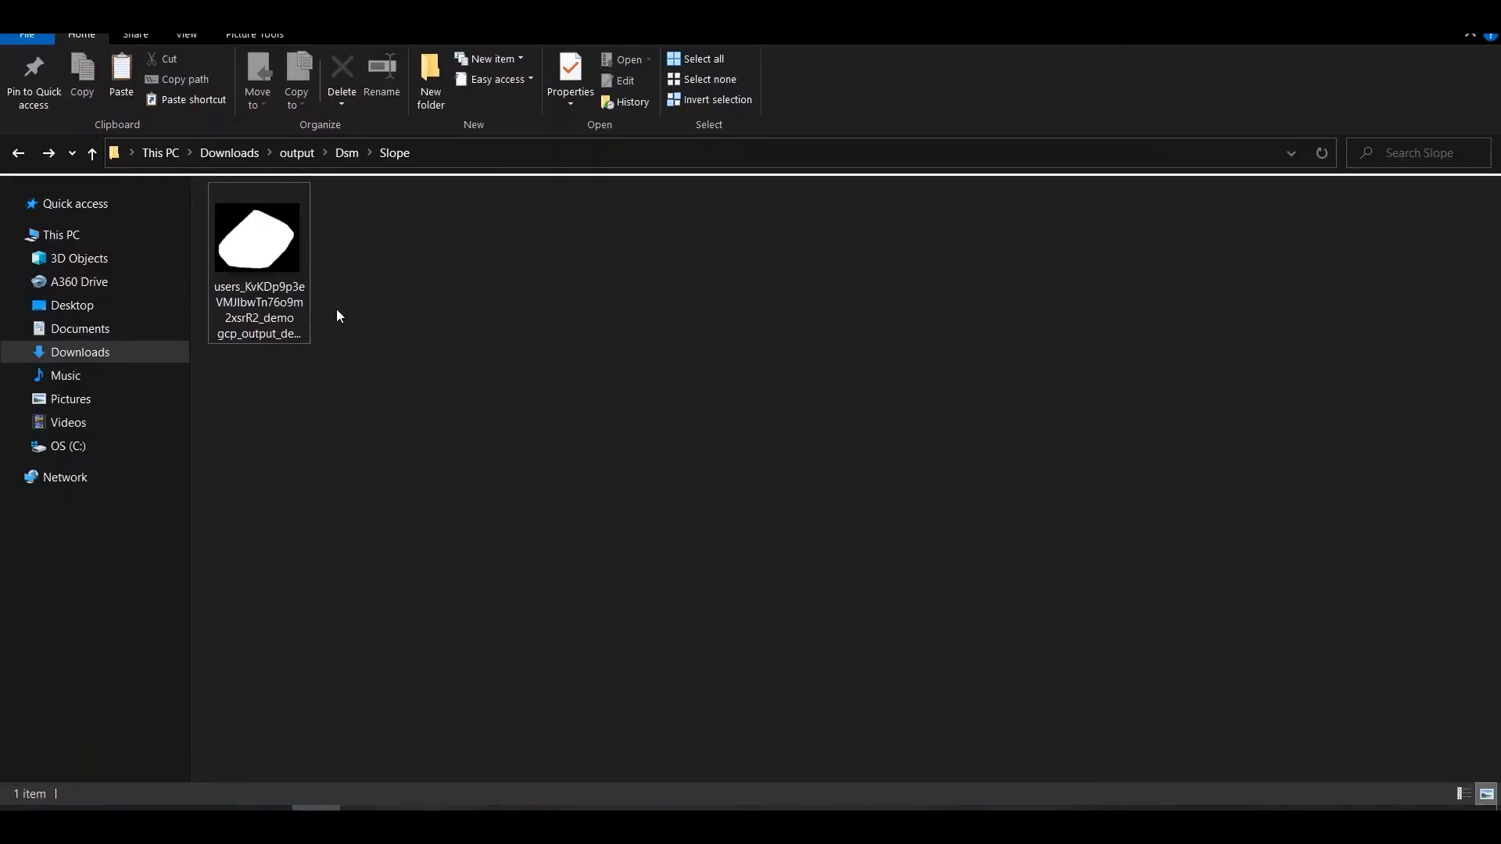
Switch to File Explorer and open the LAZ folder inside the output folder's Point Cloud directory.
click(297, 153)
double_click(294, 299)
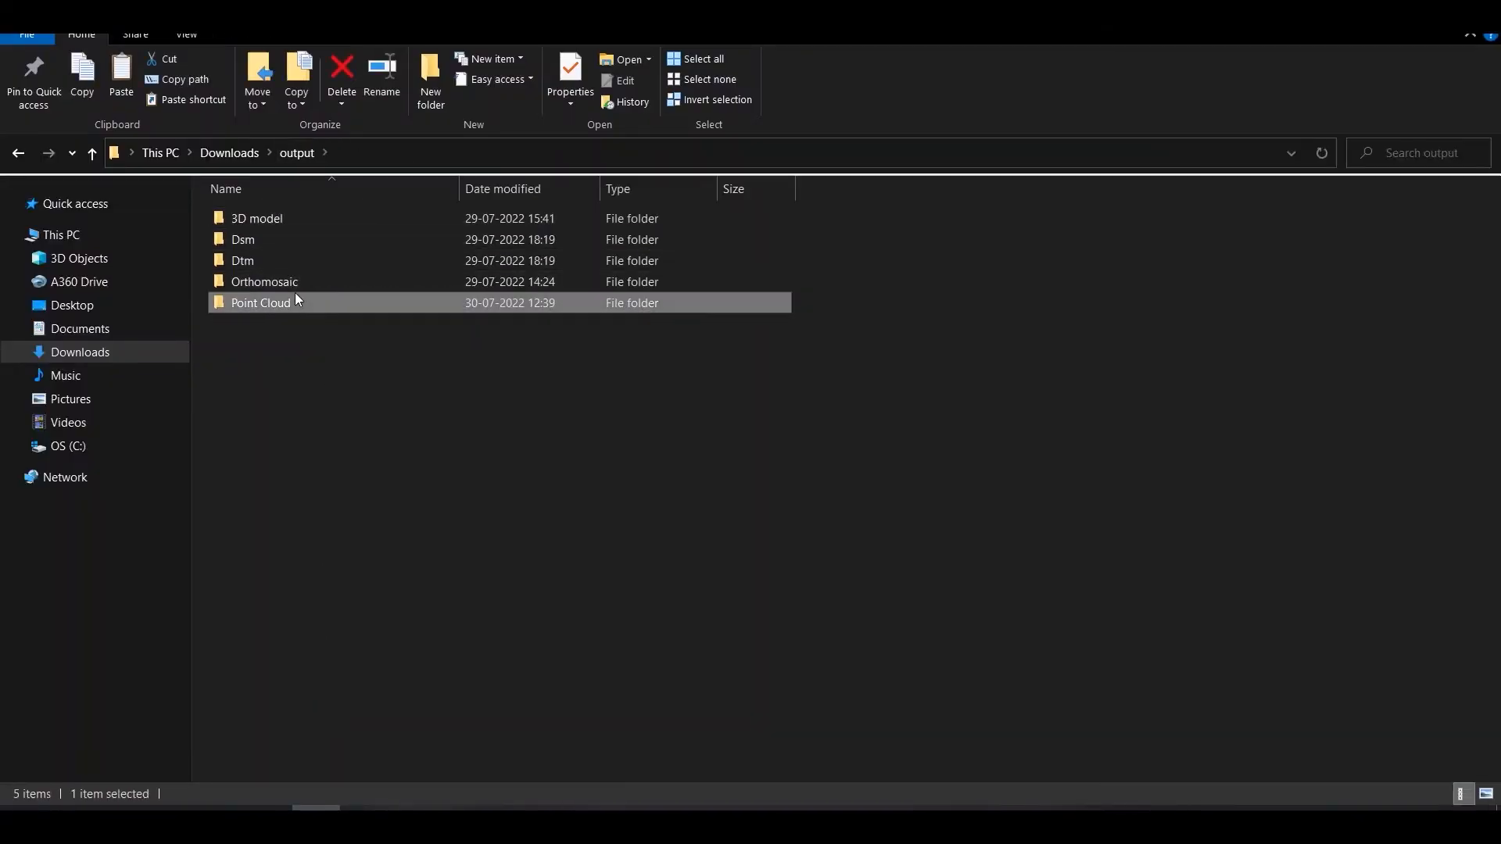
double_click(286, 241)
Add the LAZ point cloud file to the QGIS project and hide the DSM slope layer.
drag(297, 220, 710, 676)
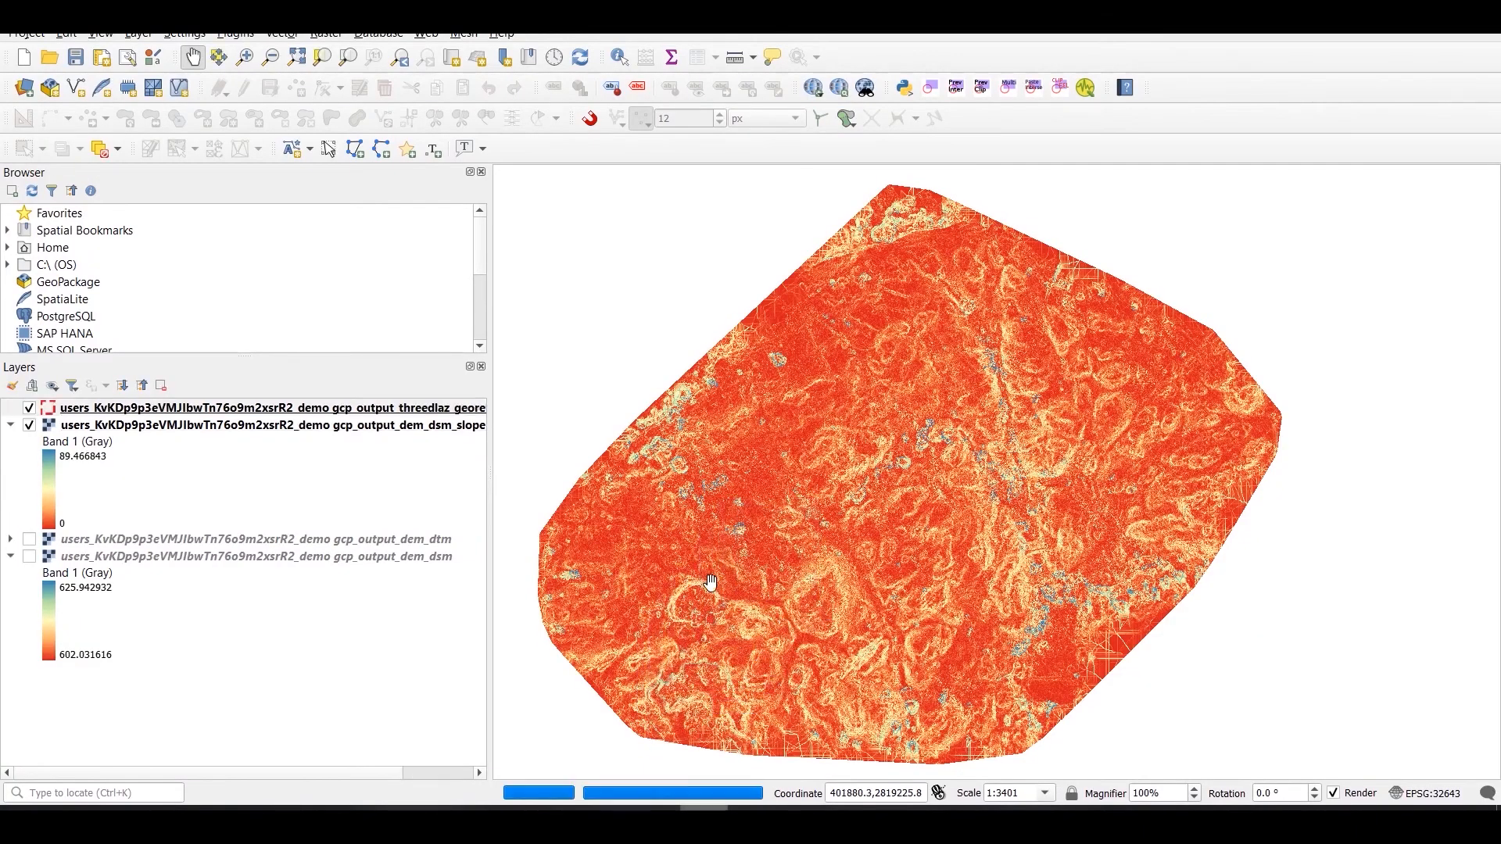
click(30, 427)
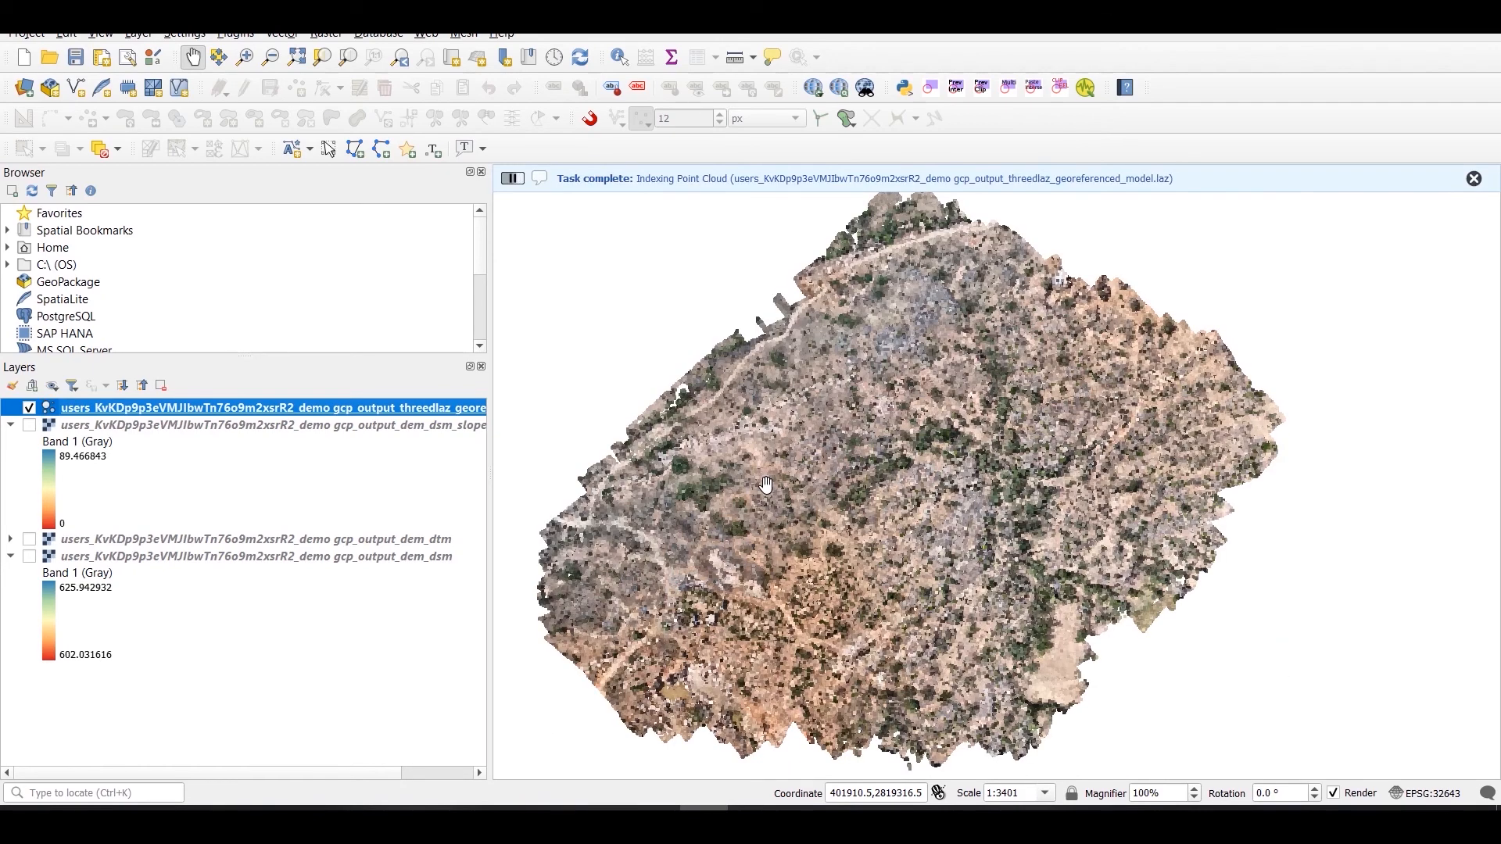
Examine the LAZ point cloud's individual points and overall coverage, and turn off the layer's visibility.
scroll(887, 510, up, 2)
scroll(887, 516, up, 1)
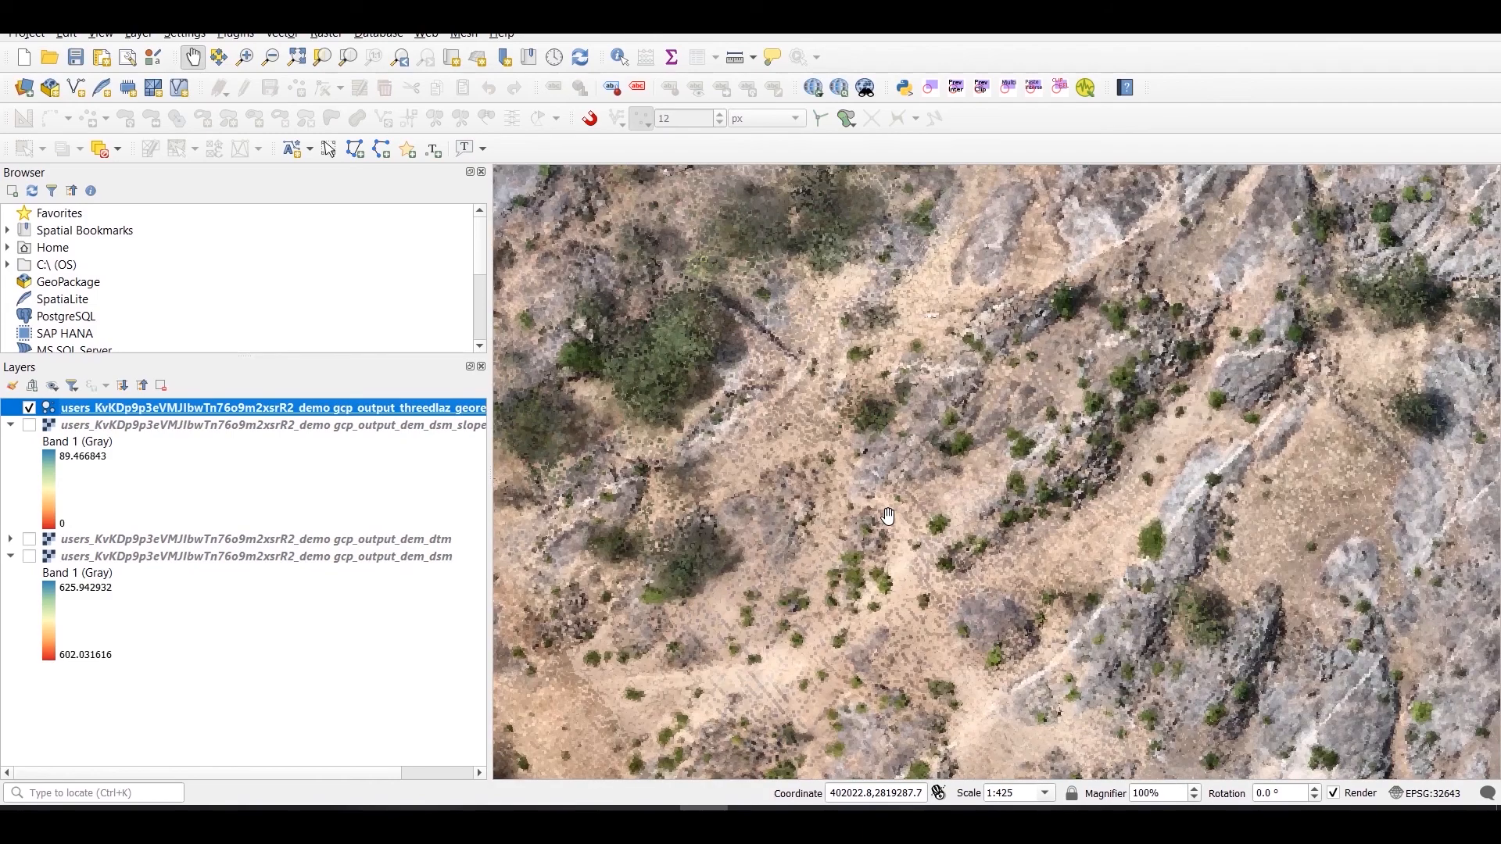
scroll(887, 516, up, 1)
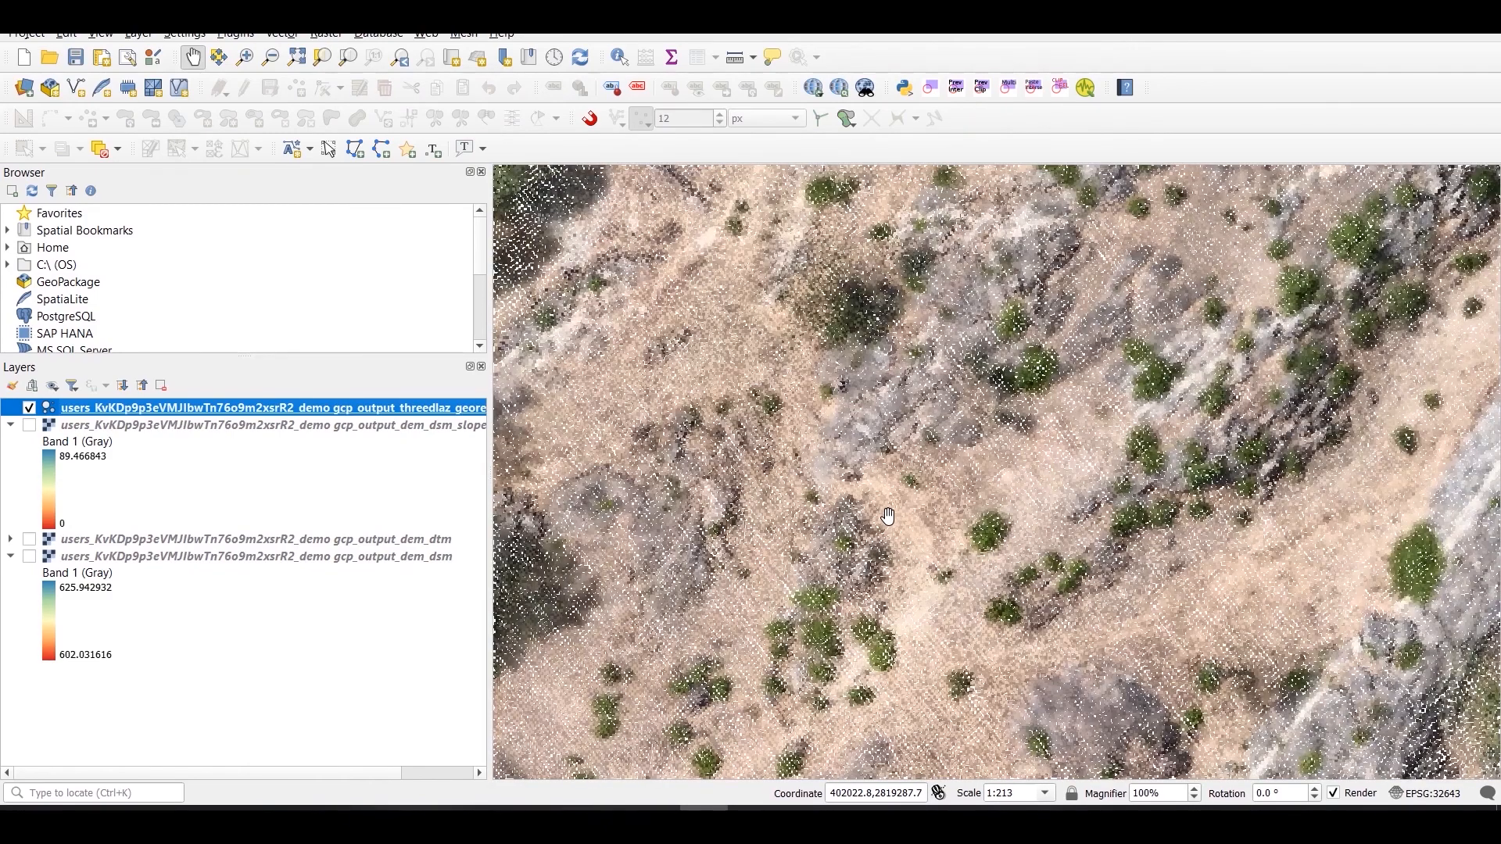
scroll(888, 516, down, 1)
scroll(888, 516, down, 1)
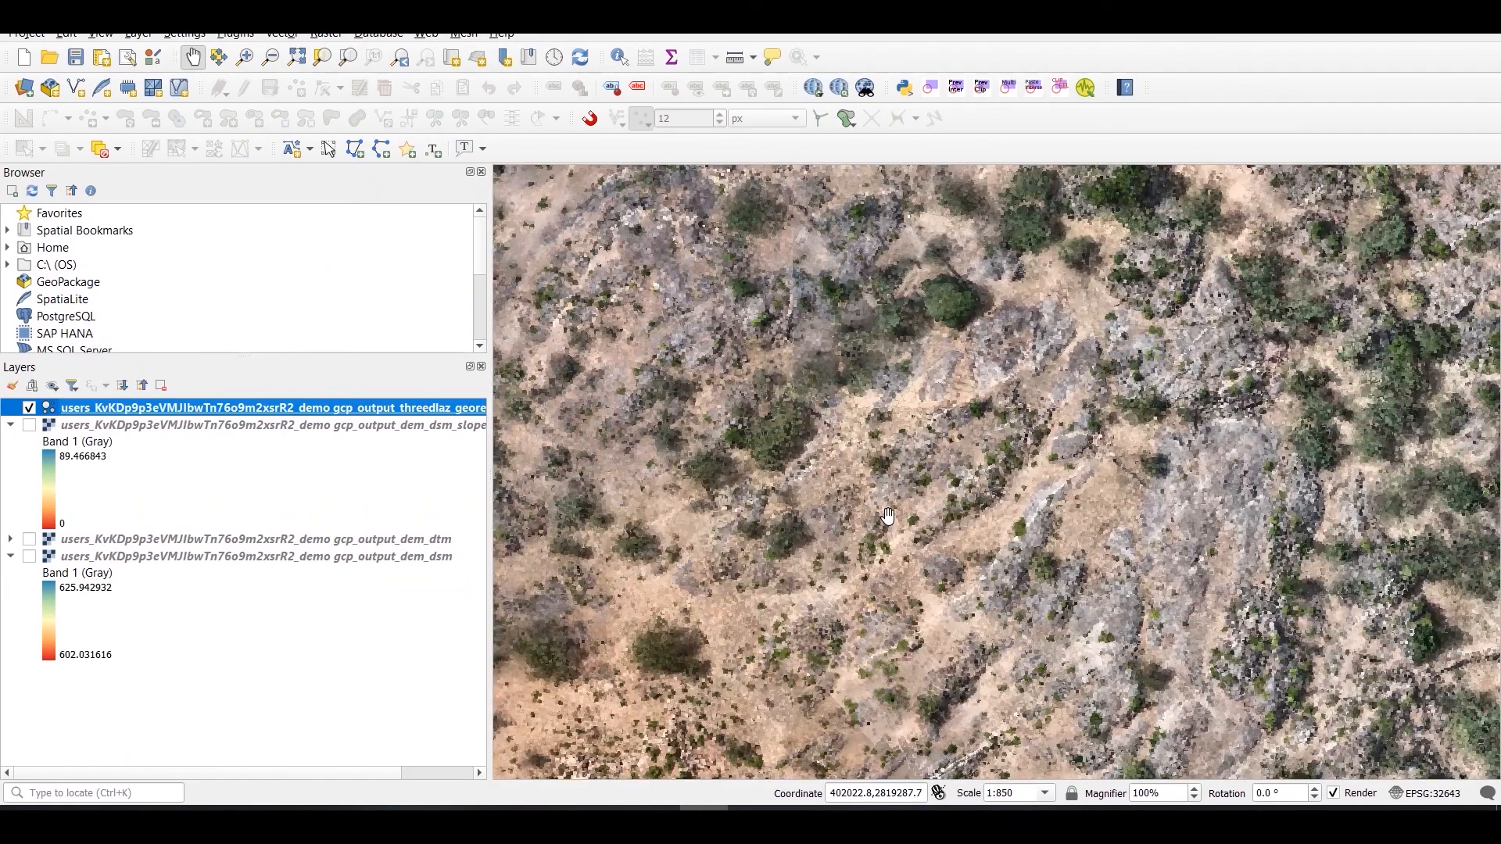
scroll(887, 516, down, 1)
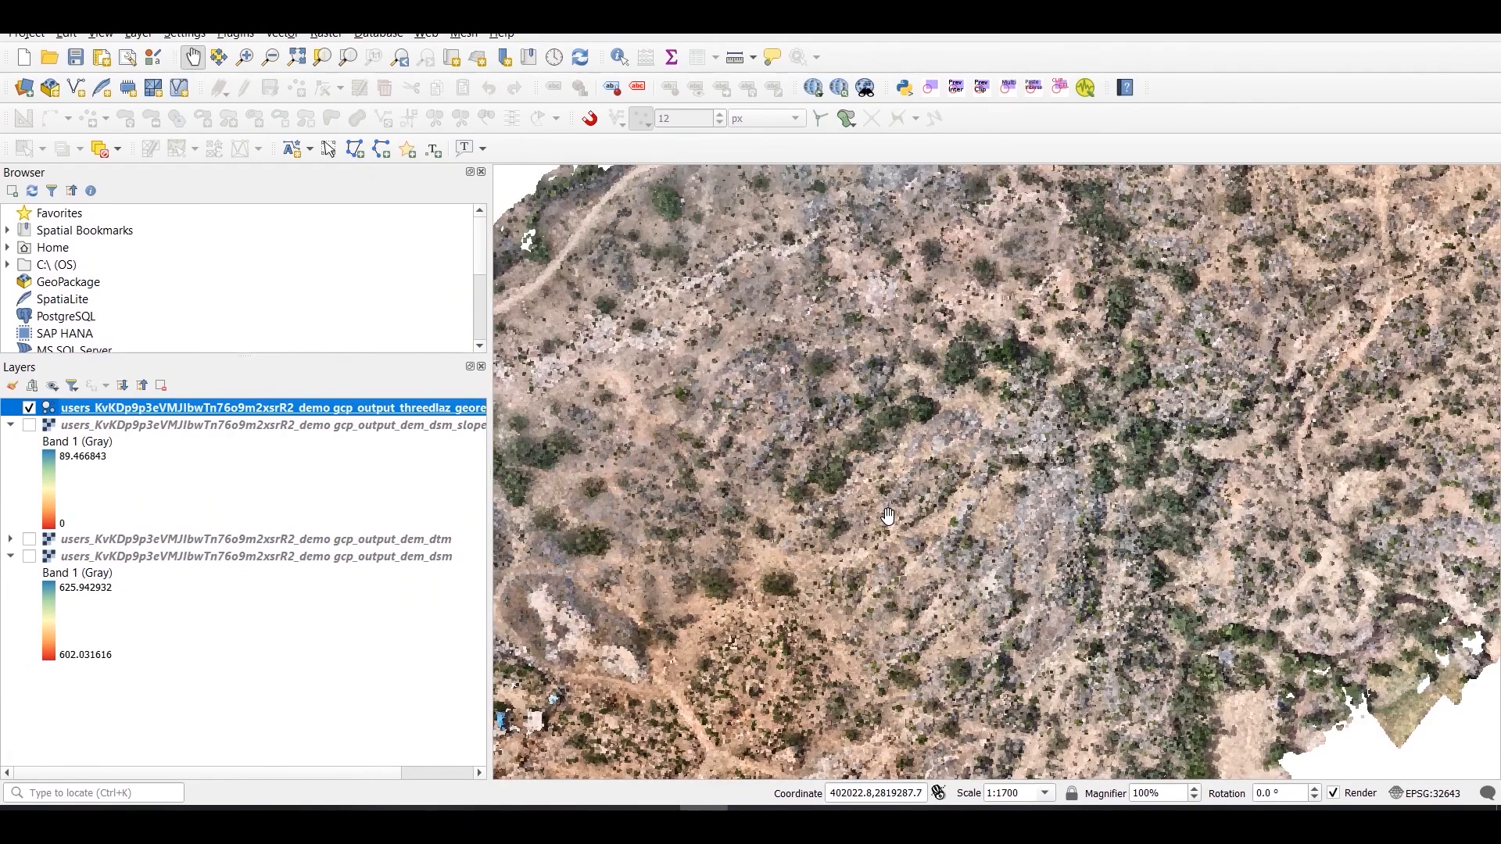
scroll(888, 516, down, 1)
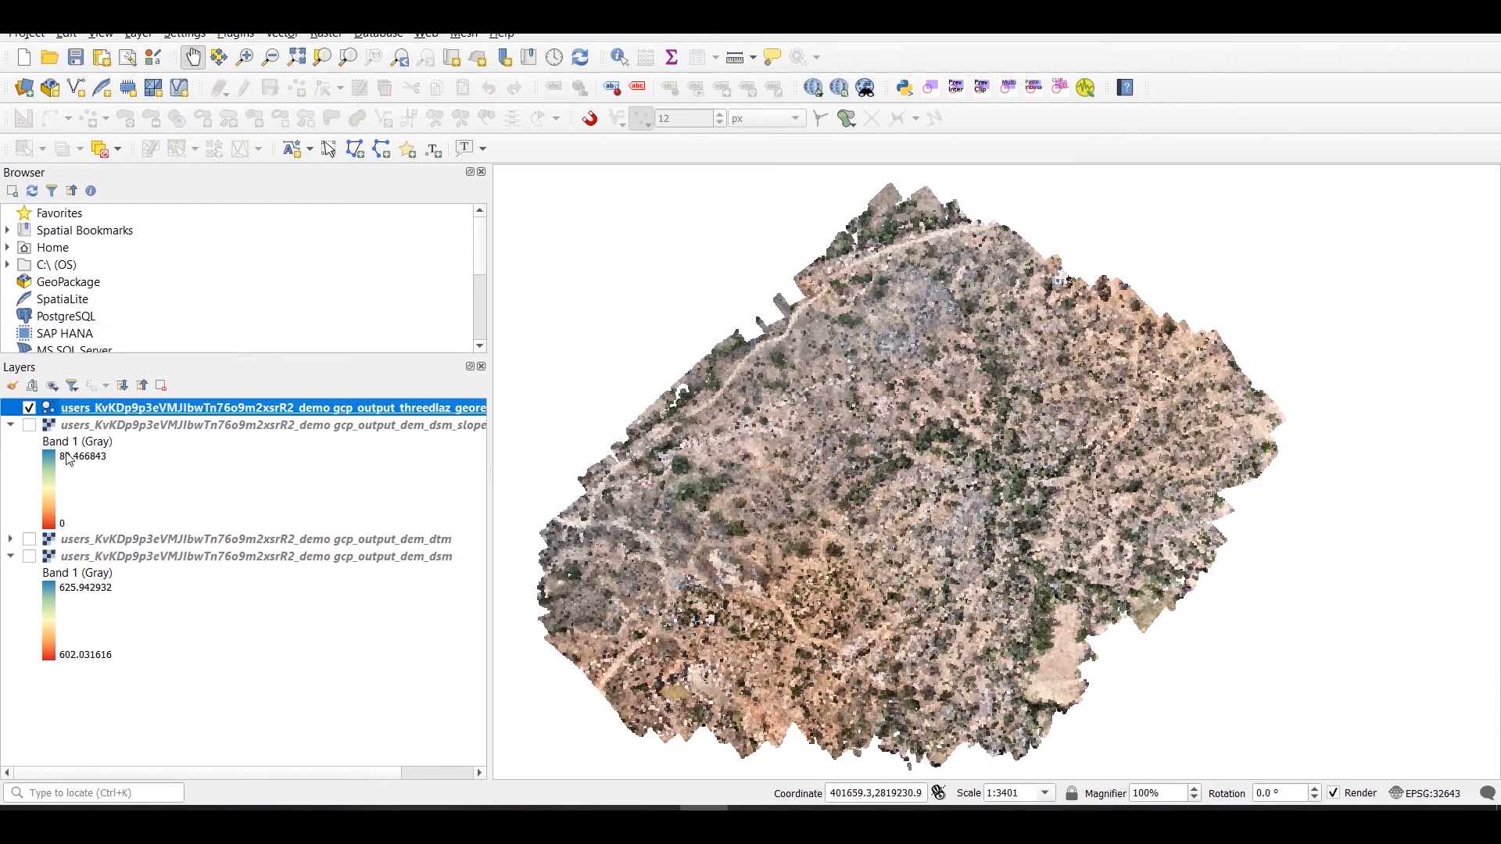
click(29, 409)
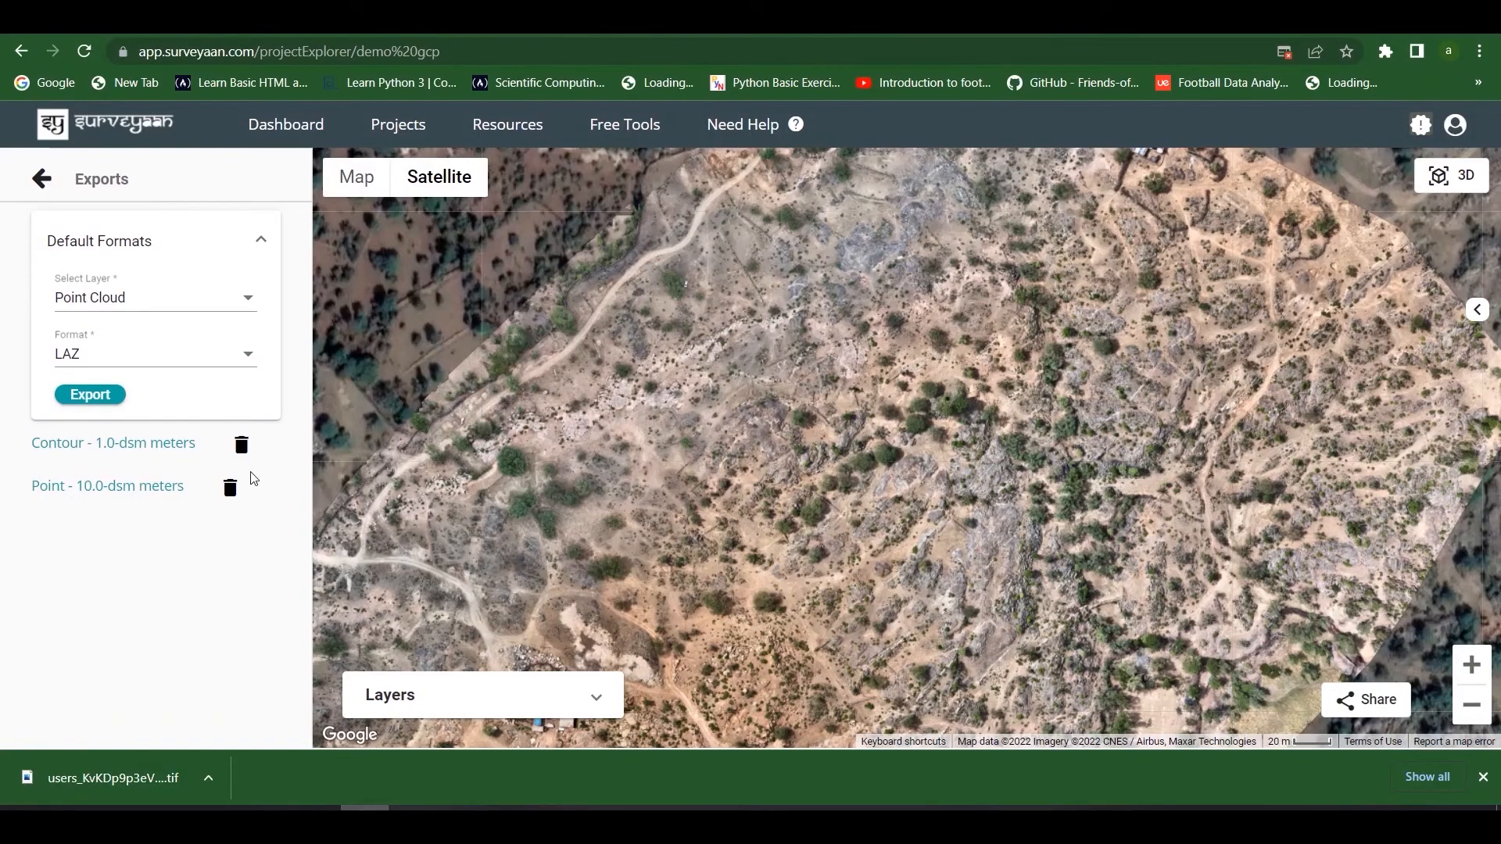
Switch to Surveyaan in the browser and set the Point Cloud export format to LAS.
click(239, 361)
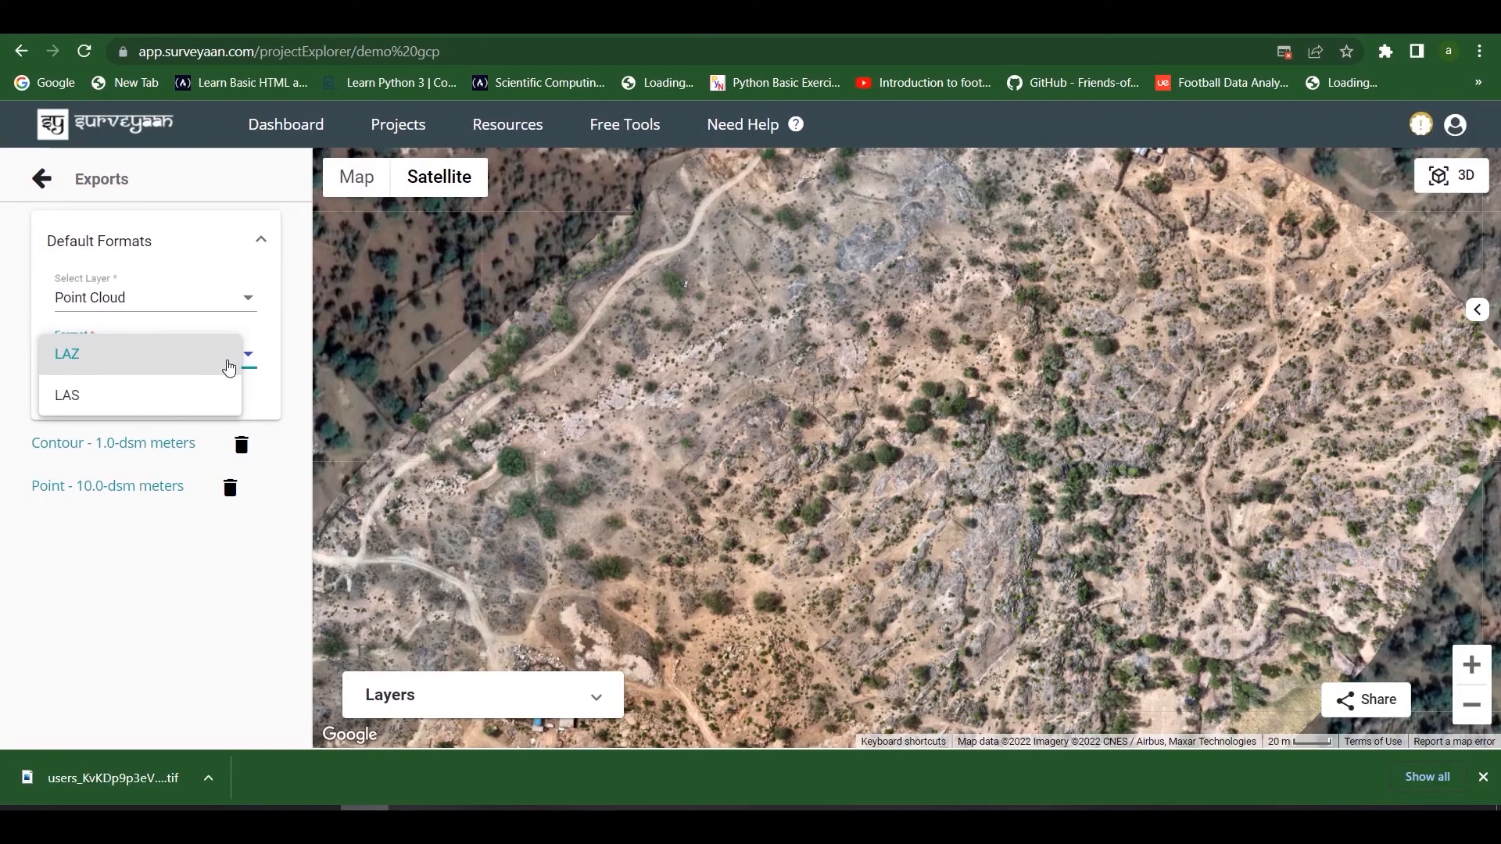
click(223, 388)
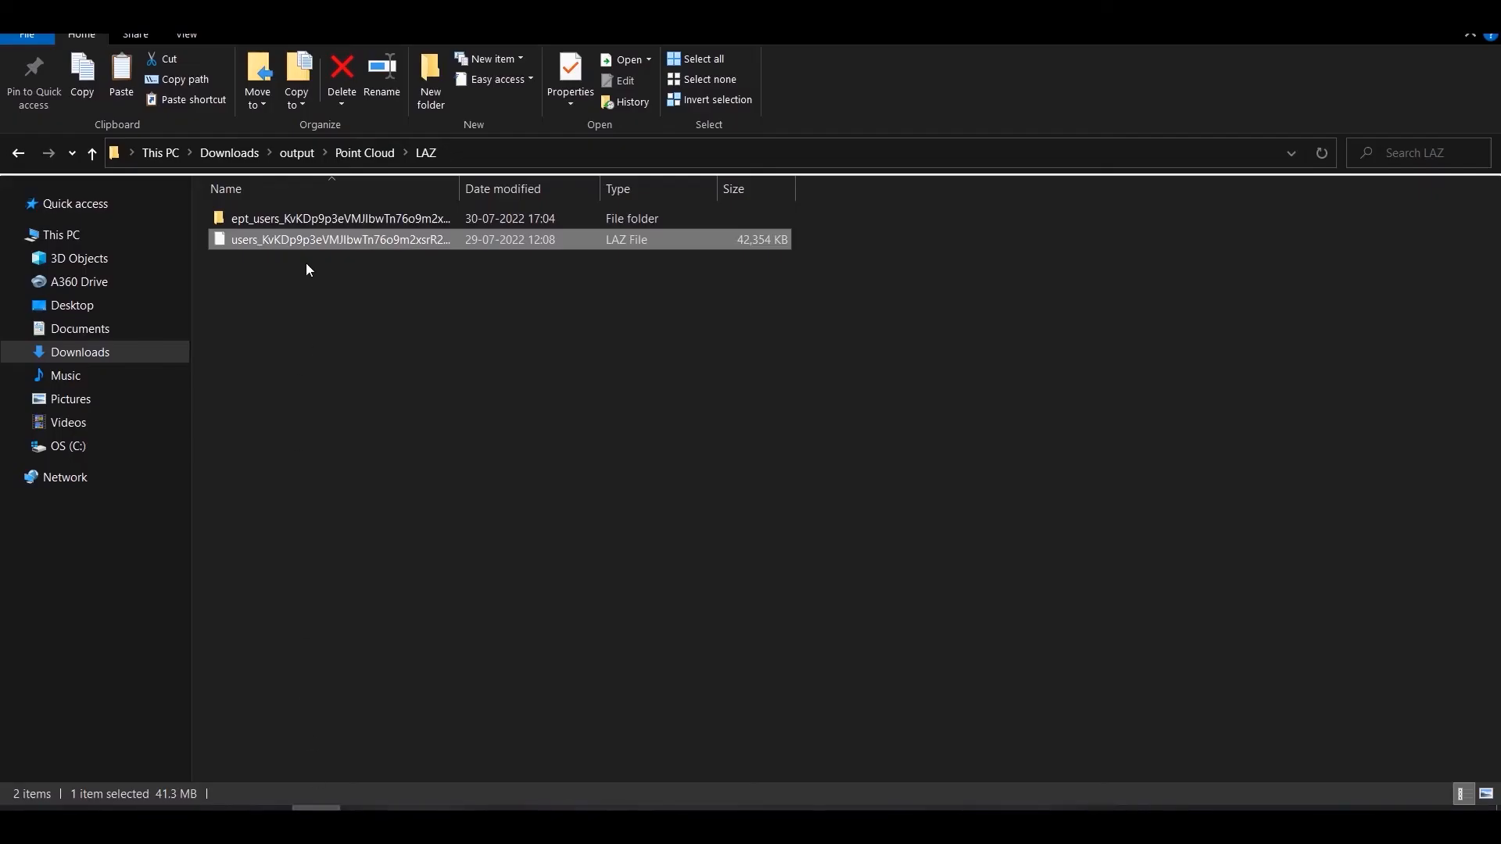
Switch to File Explorer, open the Point Cloud directory's LAS folder and add its LAS file to the QGIS project.
click(18, 154)
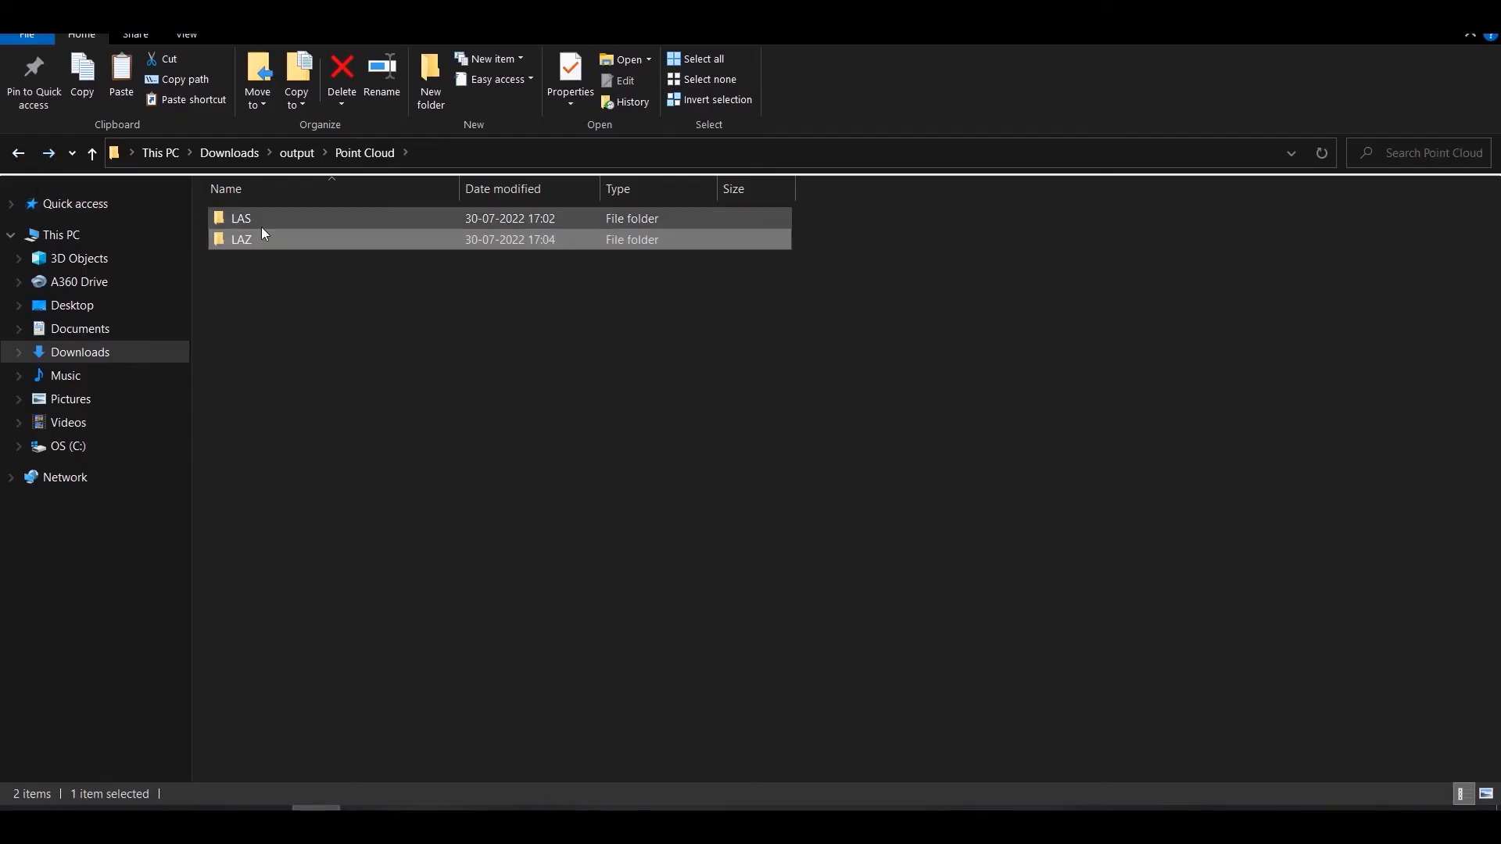
double_click(307, 223)
click(307, 222)
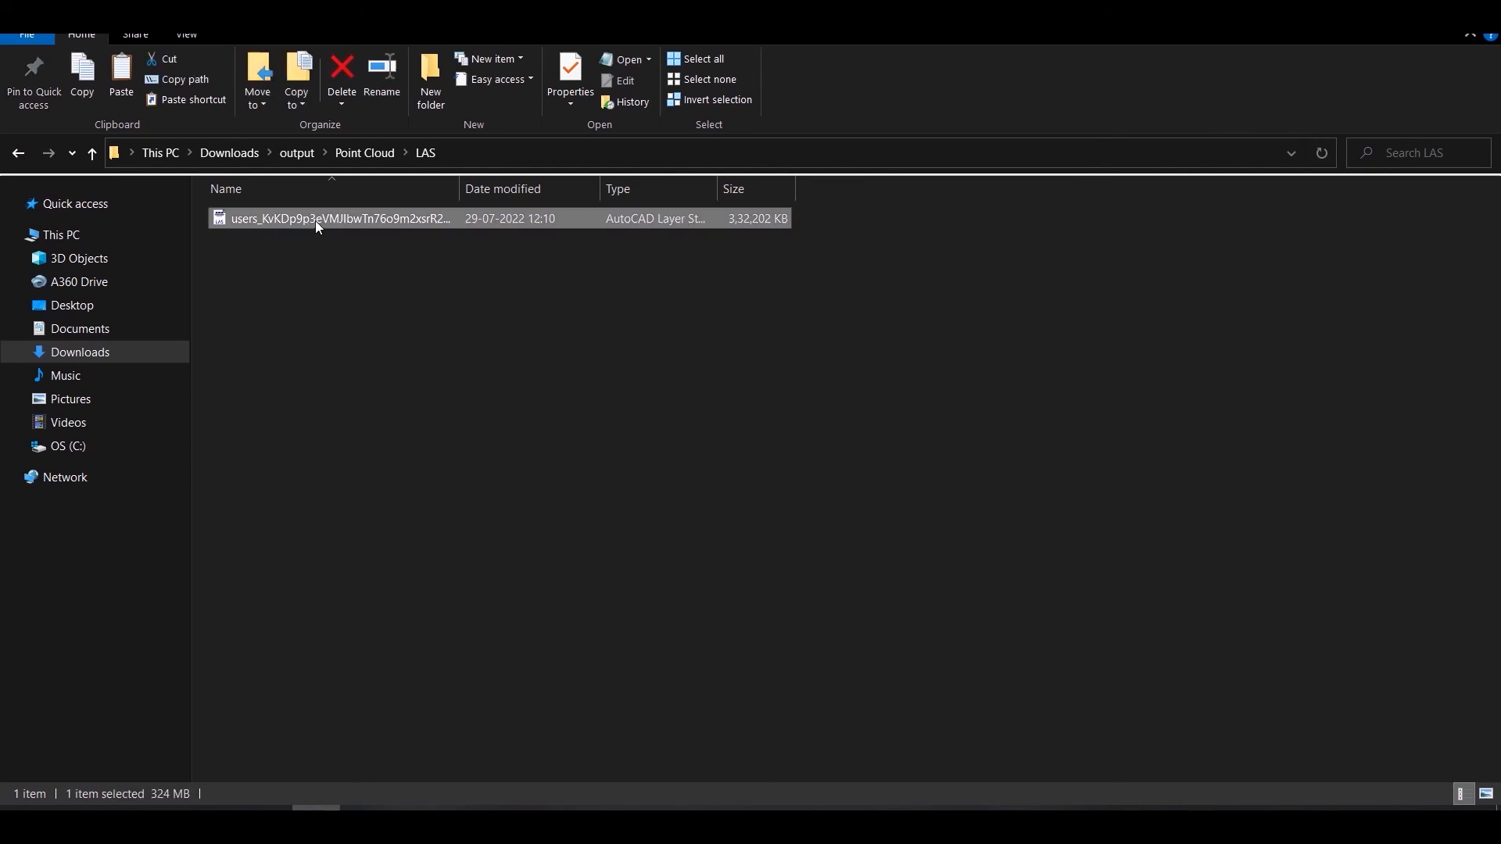
drag(316, 221, 358, 492)
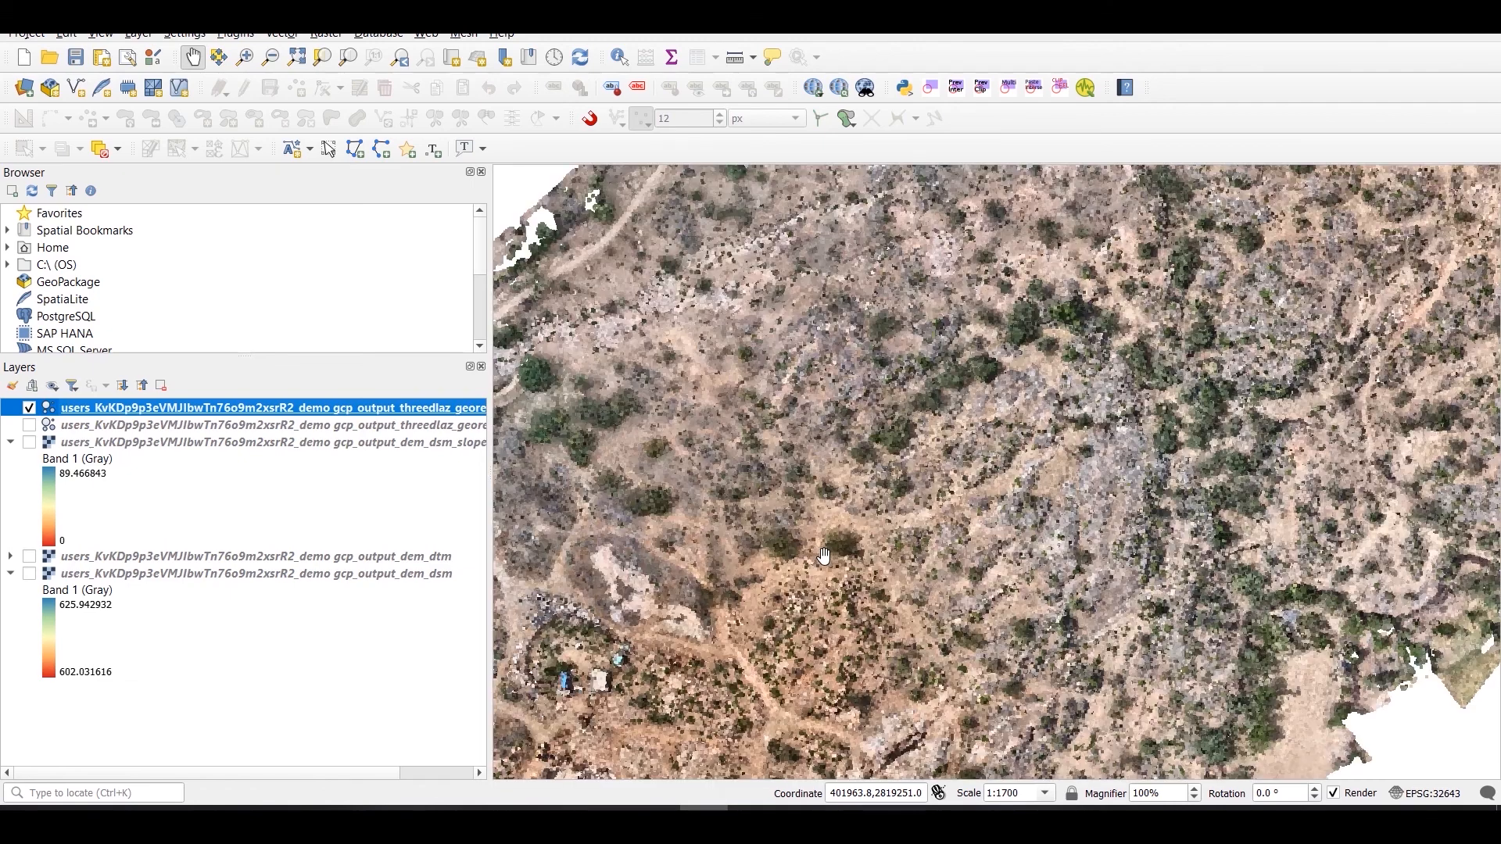
scroll(824, 555, down, 1)
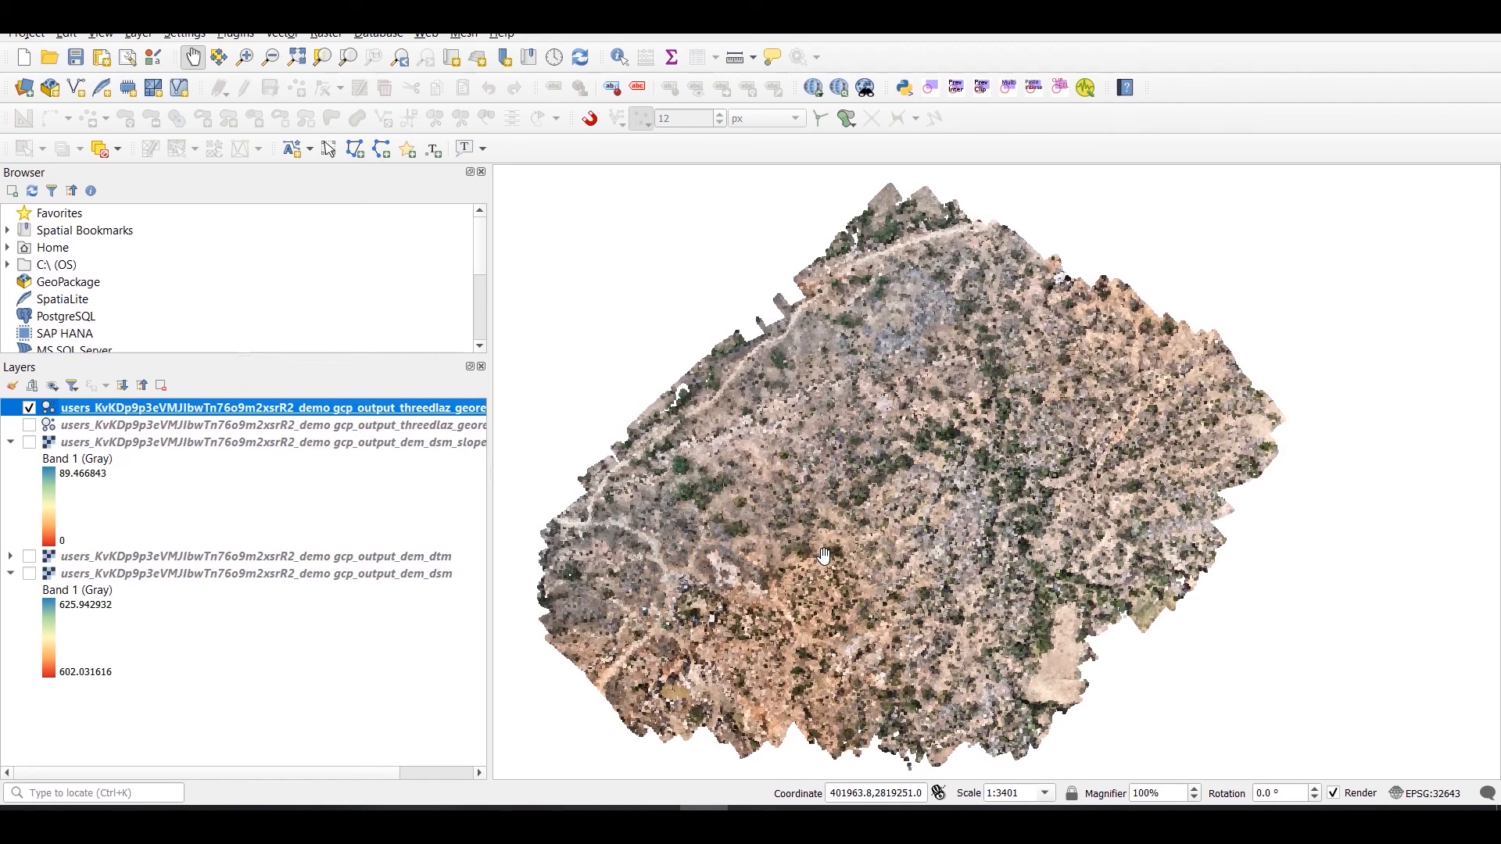
Switch to Surveyaan in the browser and set the export layer to 3D Model with the OBJ format.
click(365, 808)
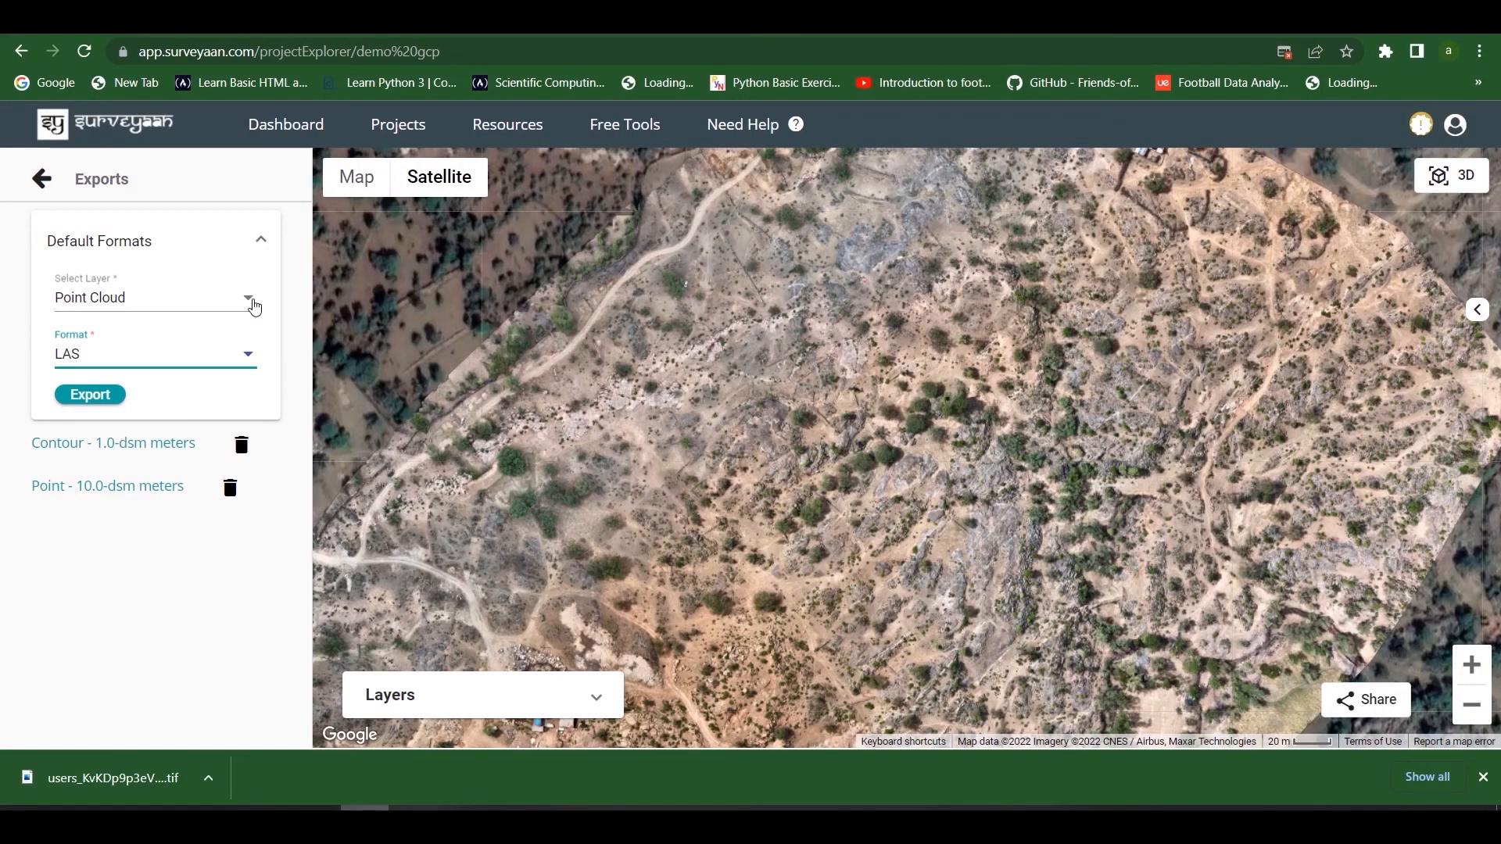
click(252, 304)
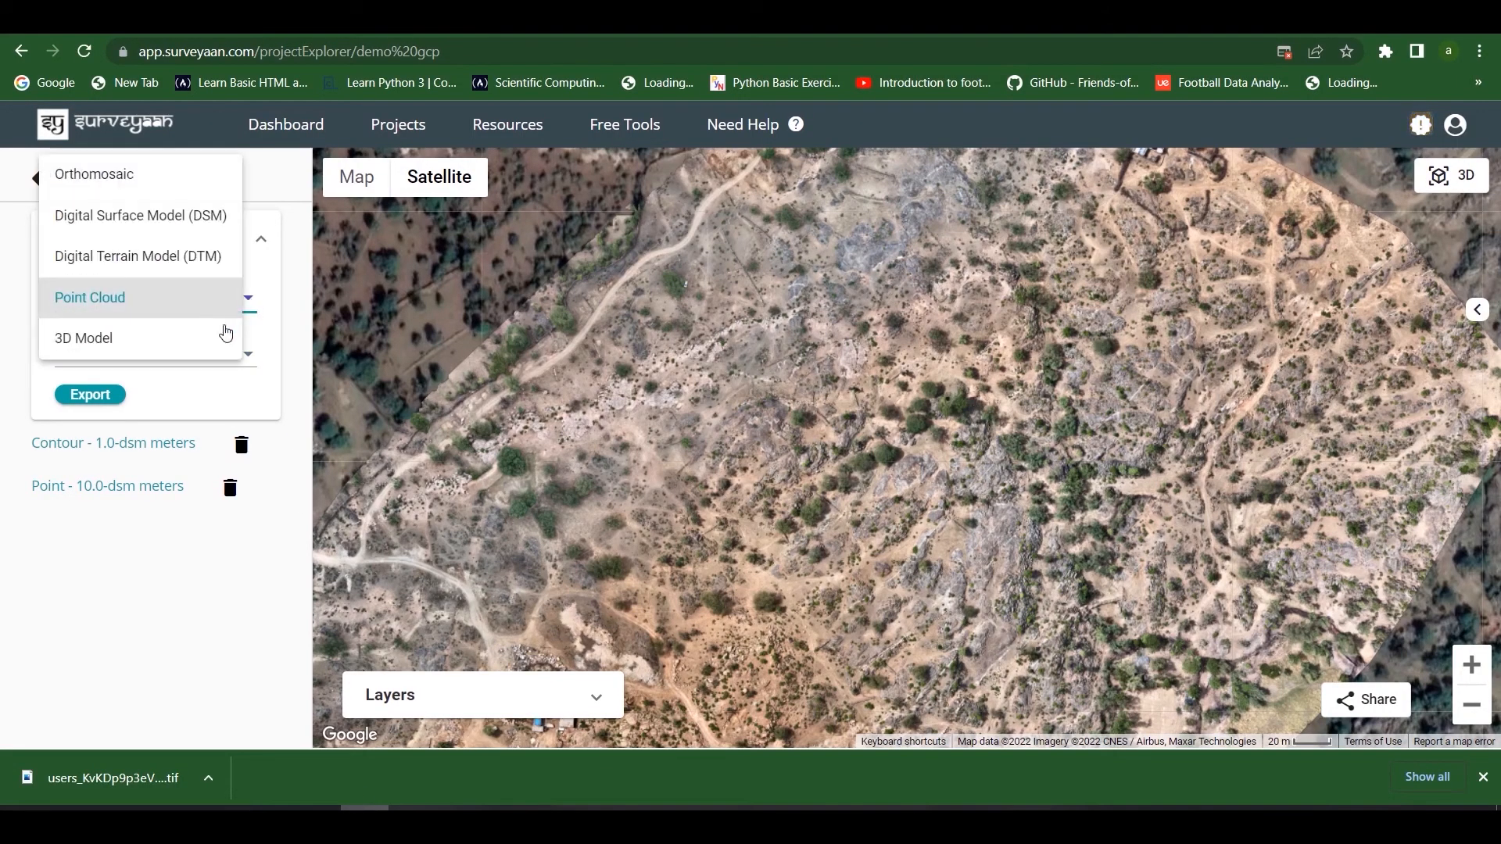
click(219, 336)
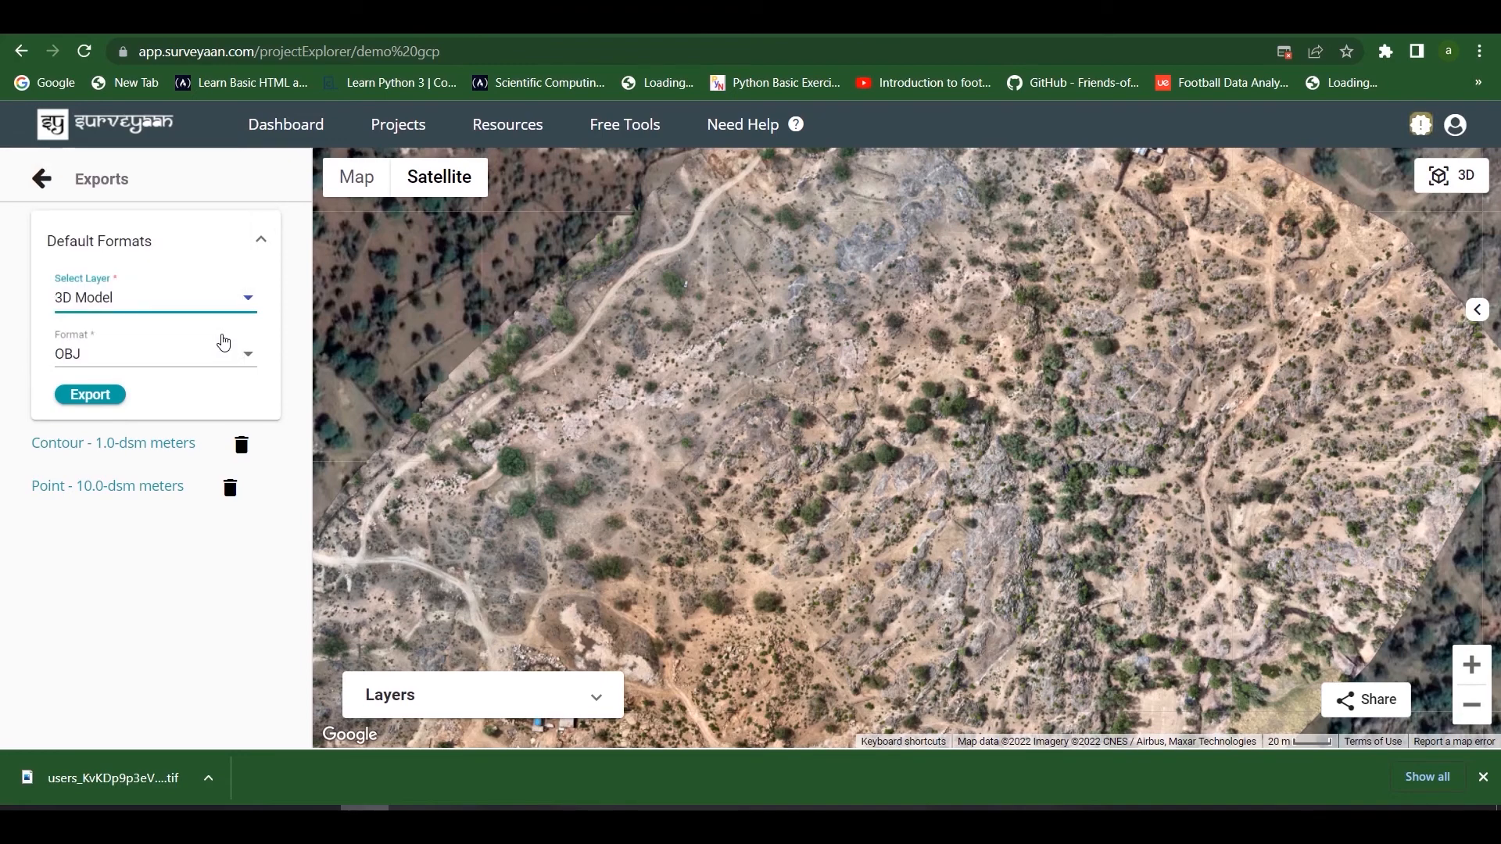
click(245, 351)
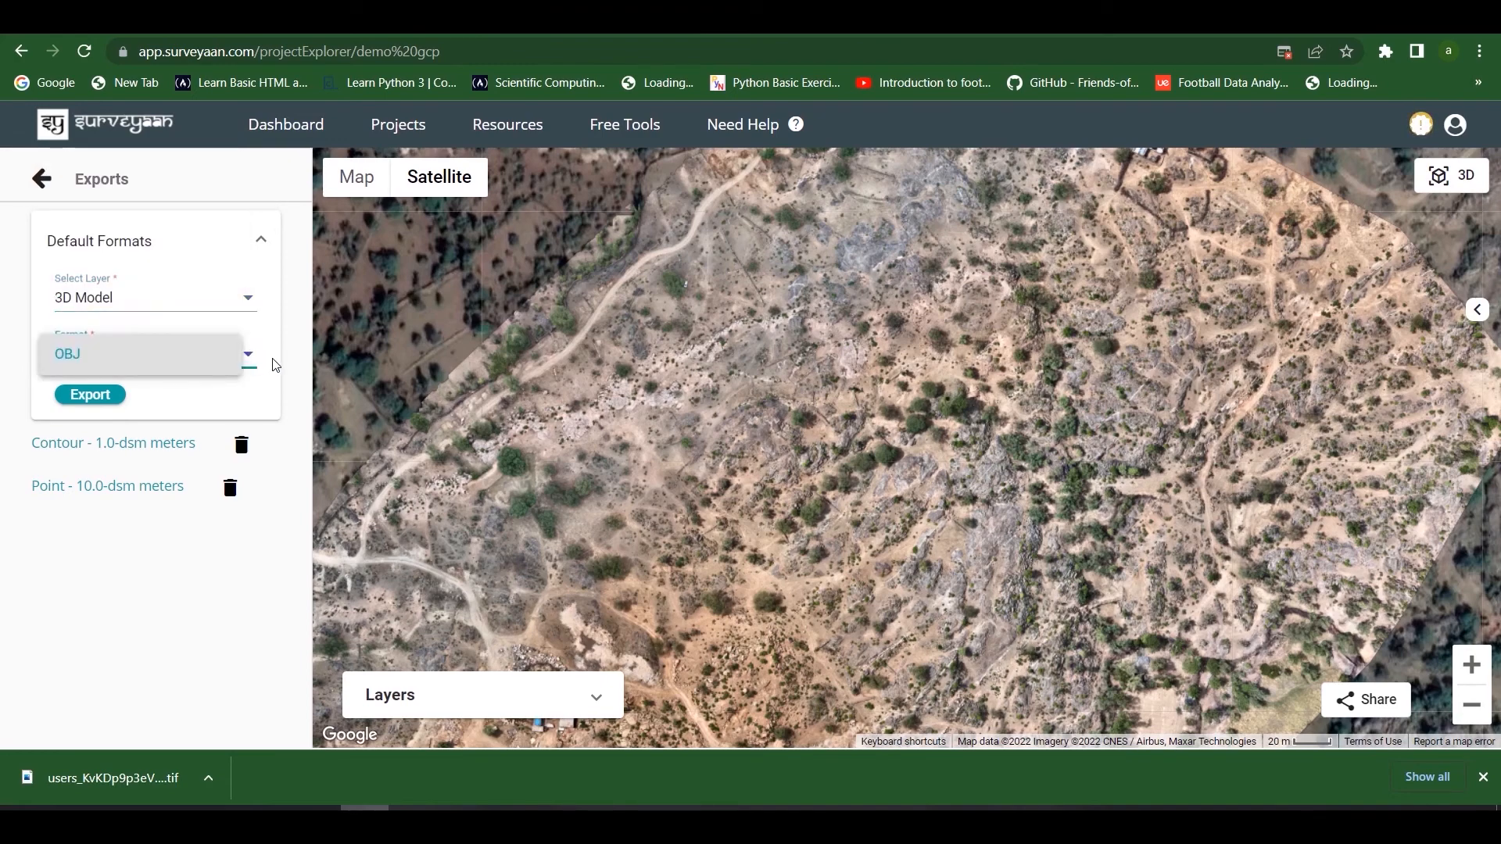
click(275, 364)
Switch to File Explorer and open the 3D model folder inside the output directory.
click(315, 806)
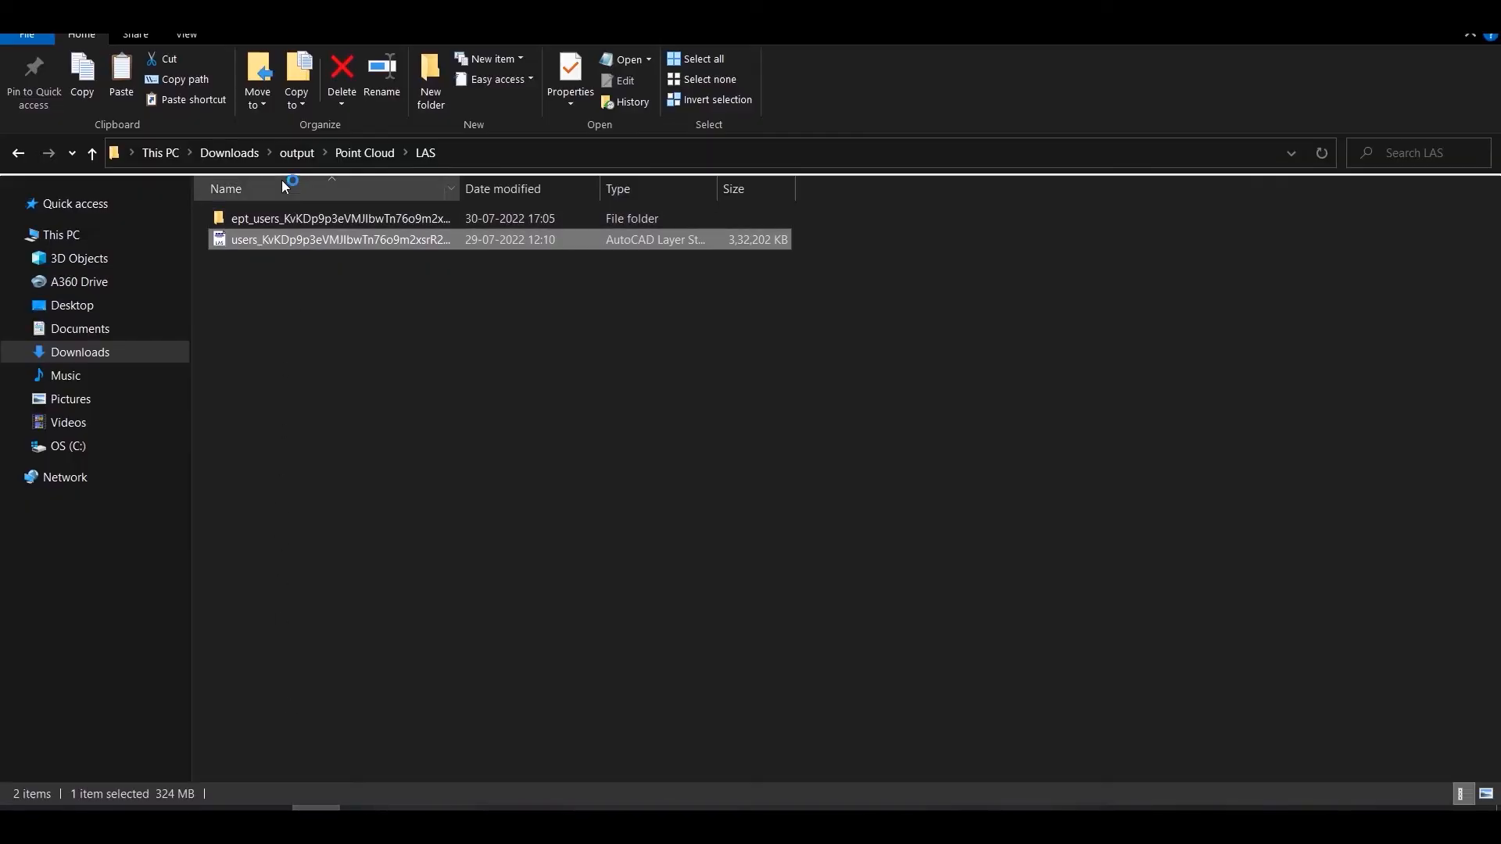
click(282, 154)
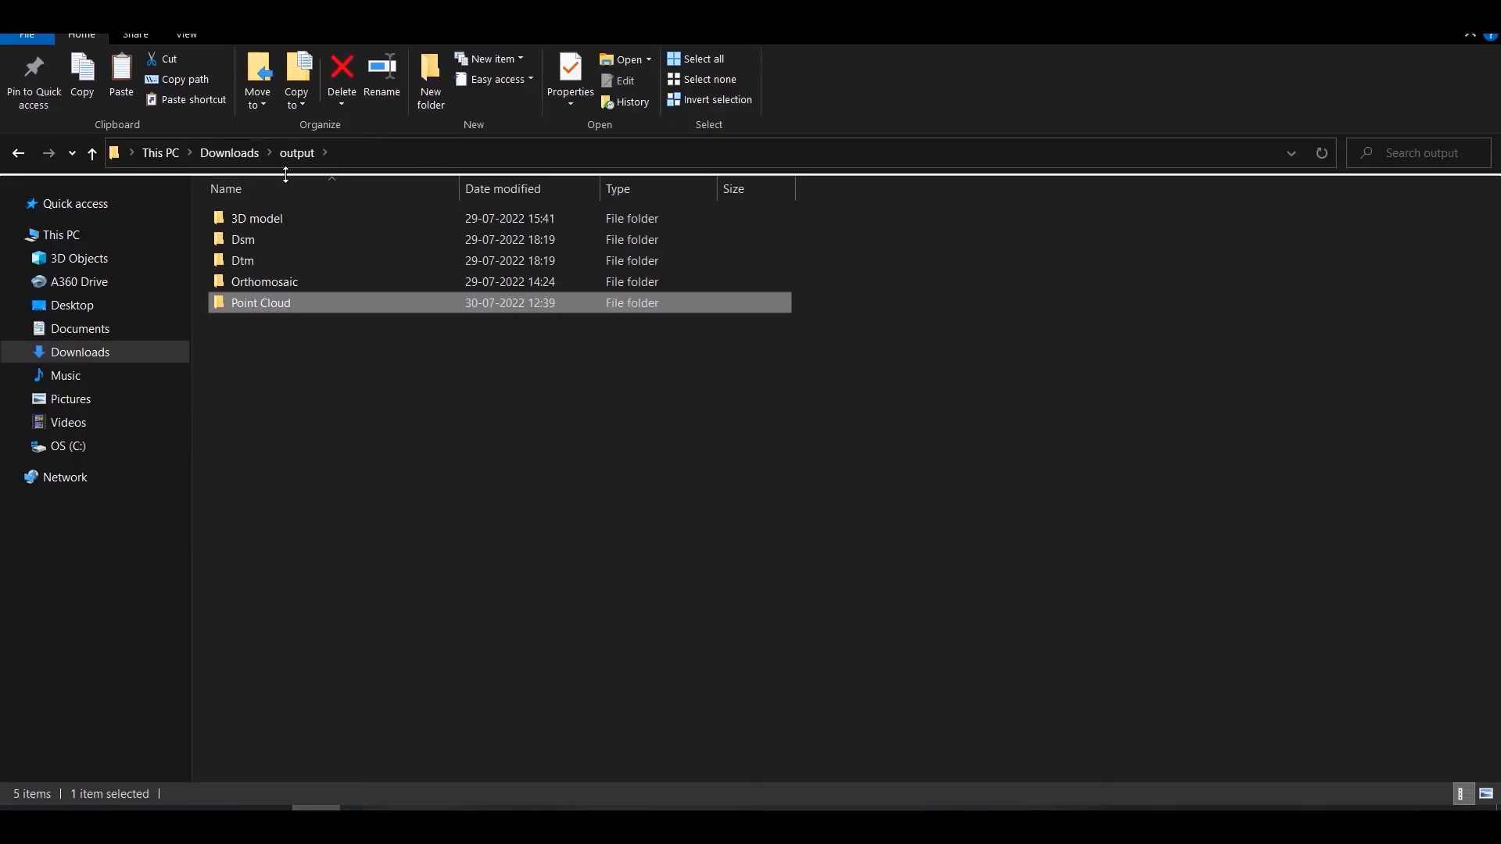
mouse_move(296, 224)
double_click(293, 218)
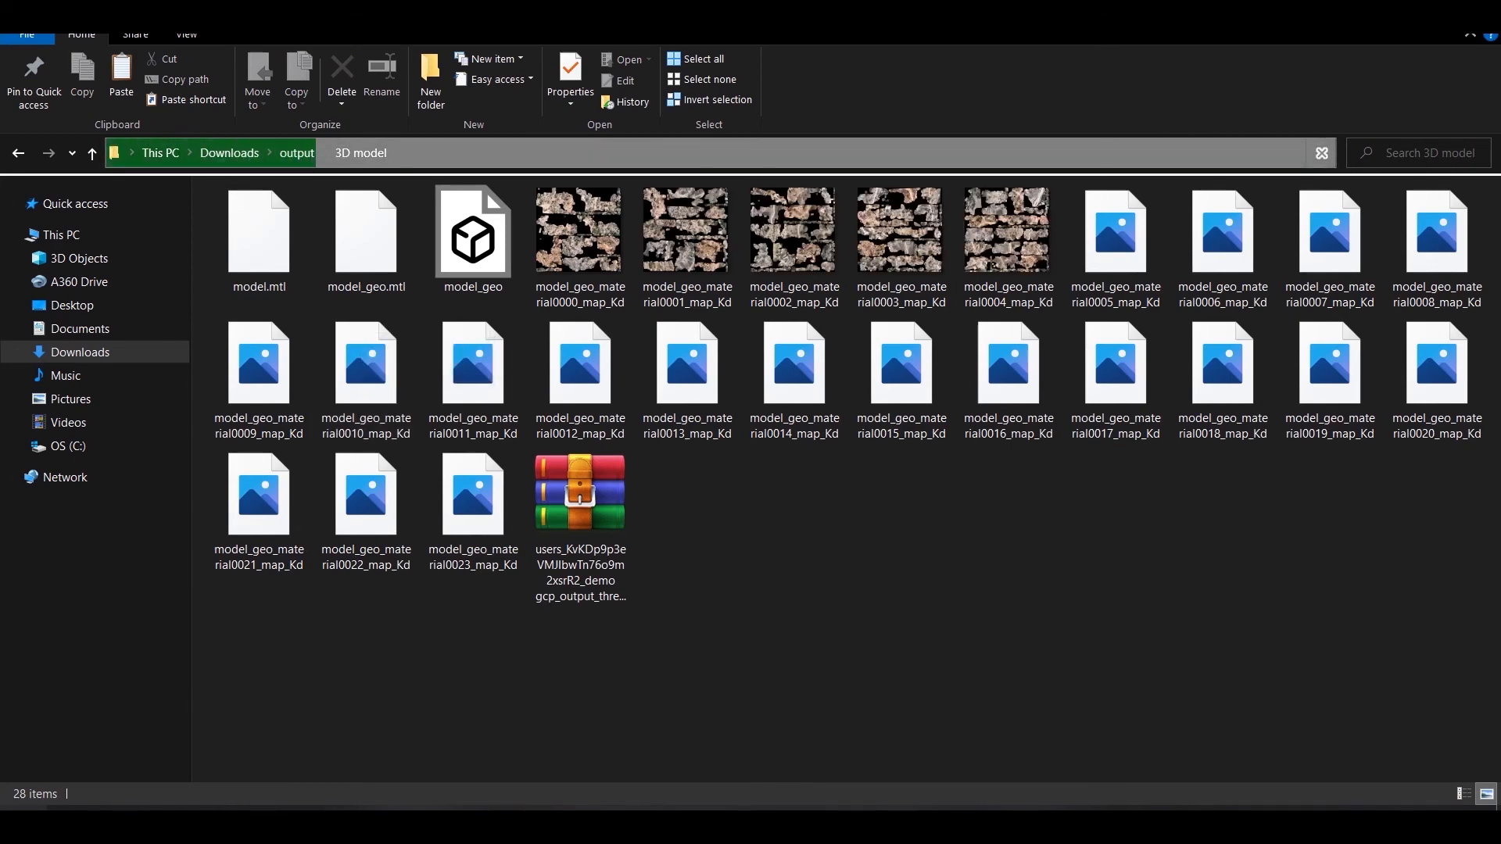
Launch 3D Builder and load the model_geo 3D object file from the Downloads subfolder.
key(super)
text(3d)
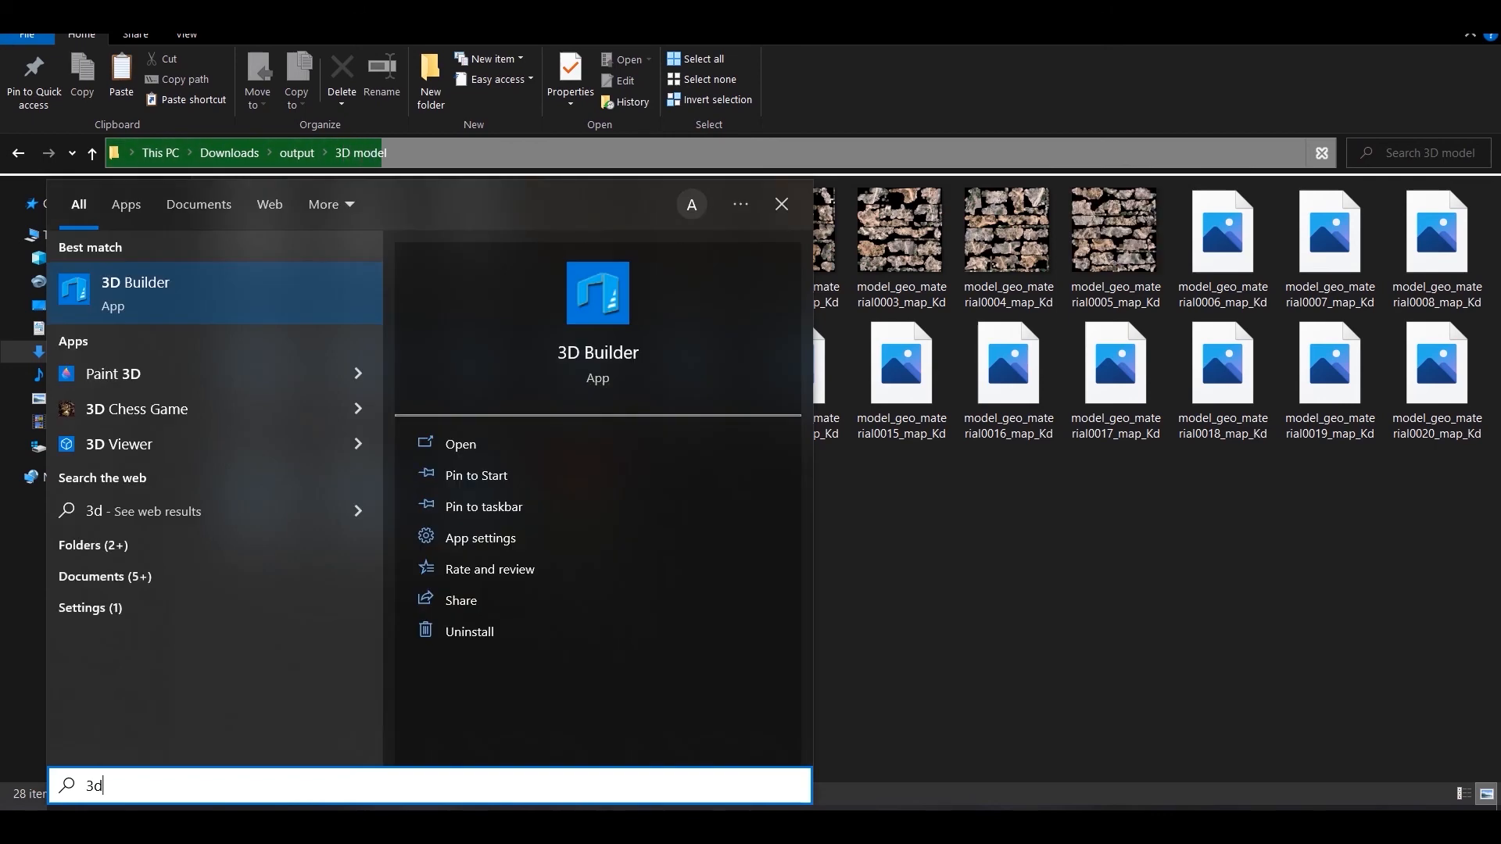
click(186, 324)
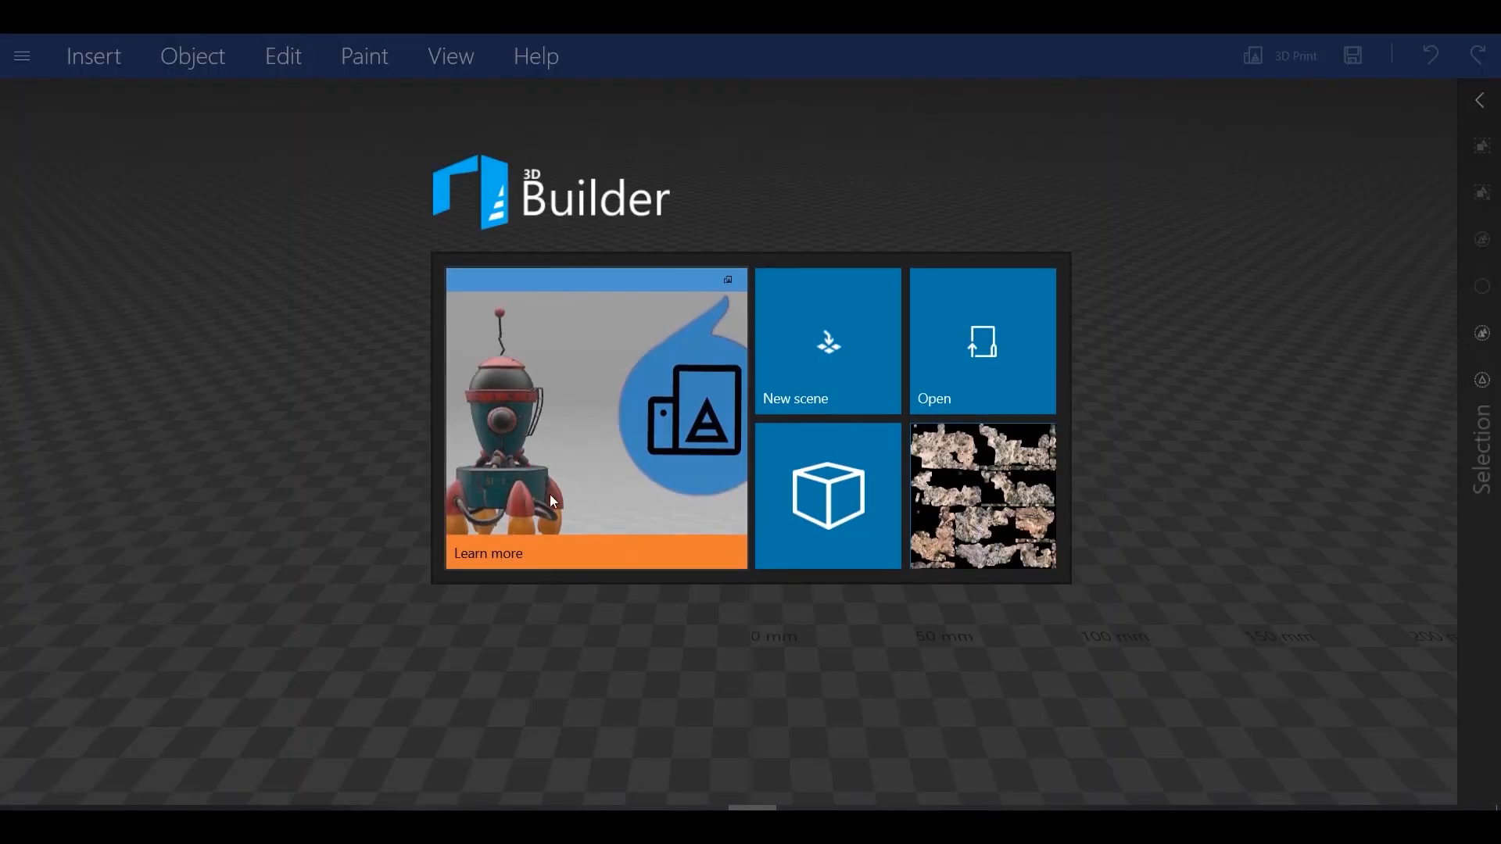
click(977, 348)
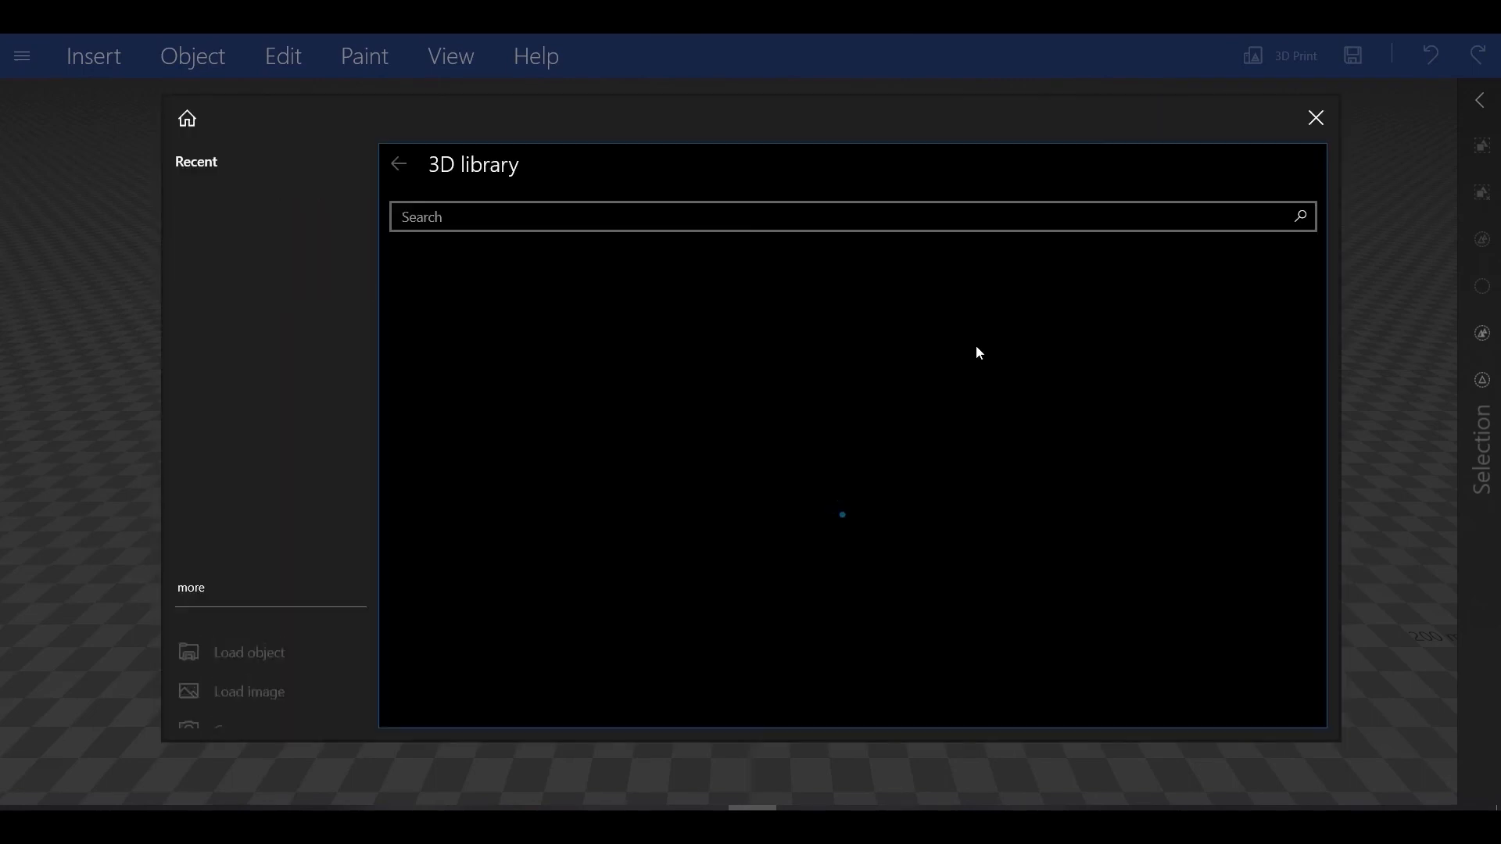
click(271, 648)
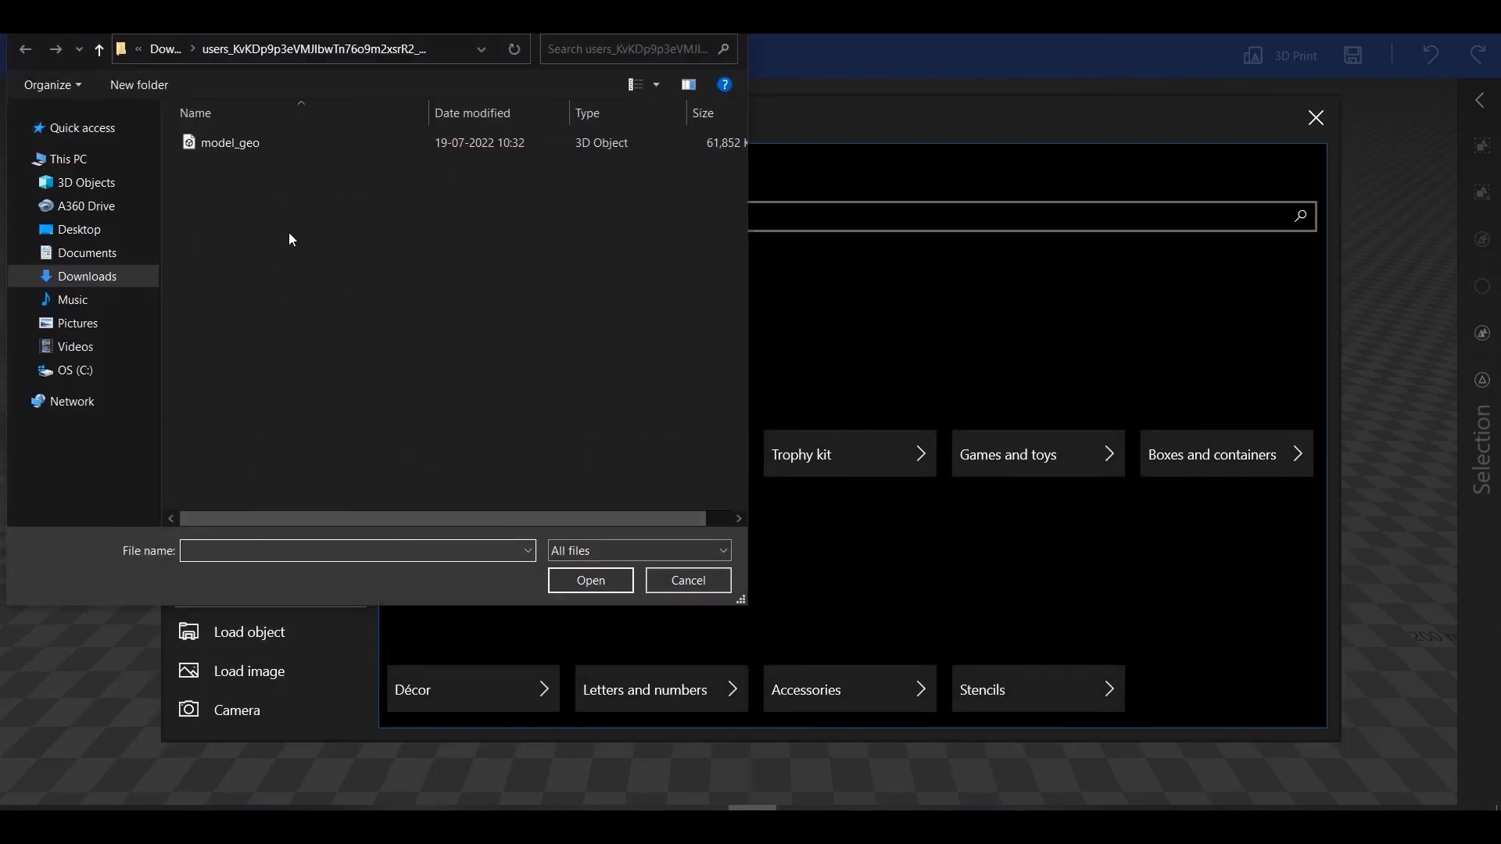
click(308, 150)
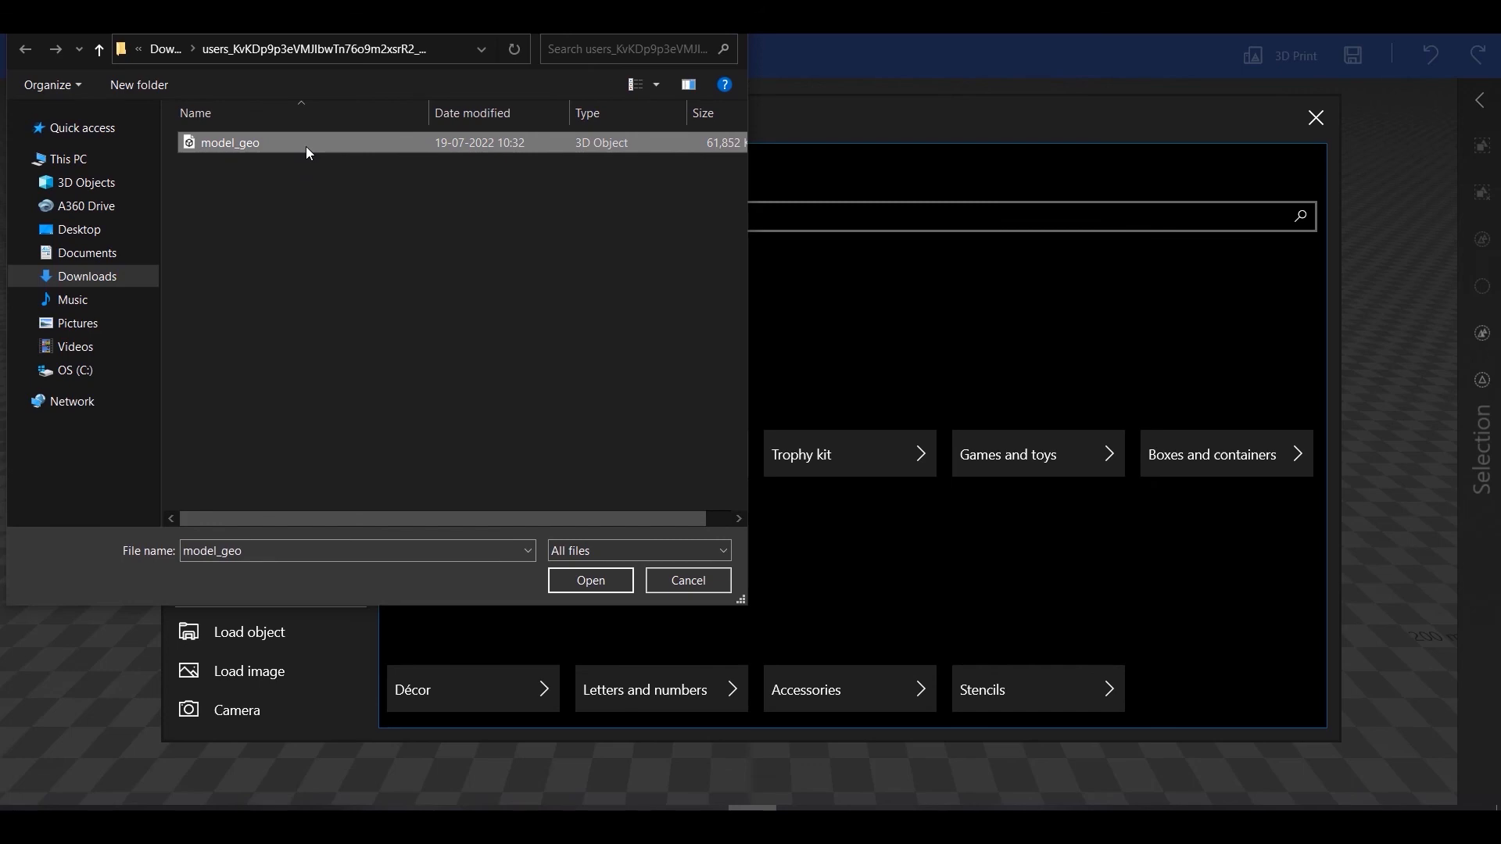
click(620, 582)
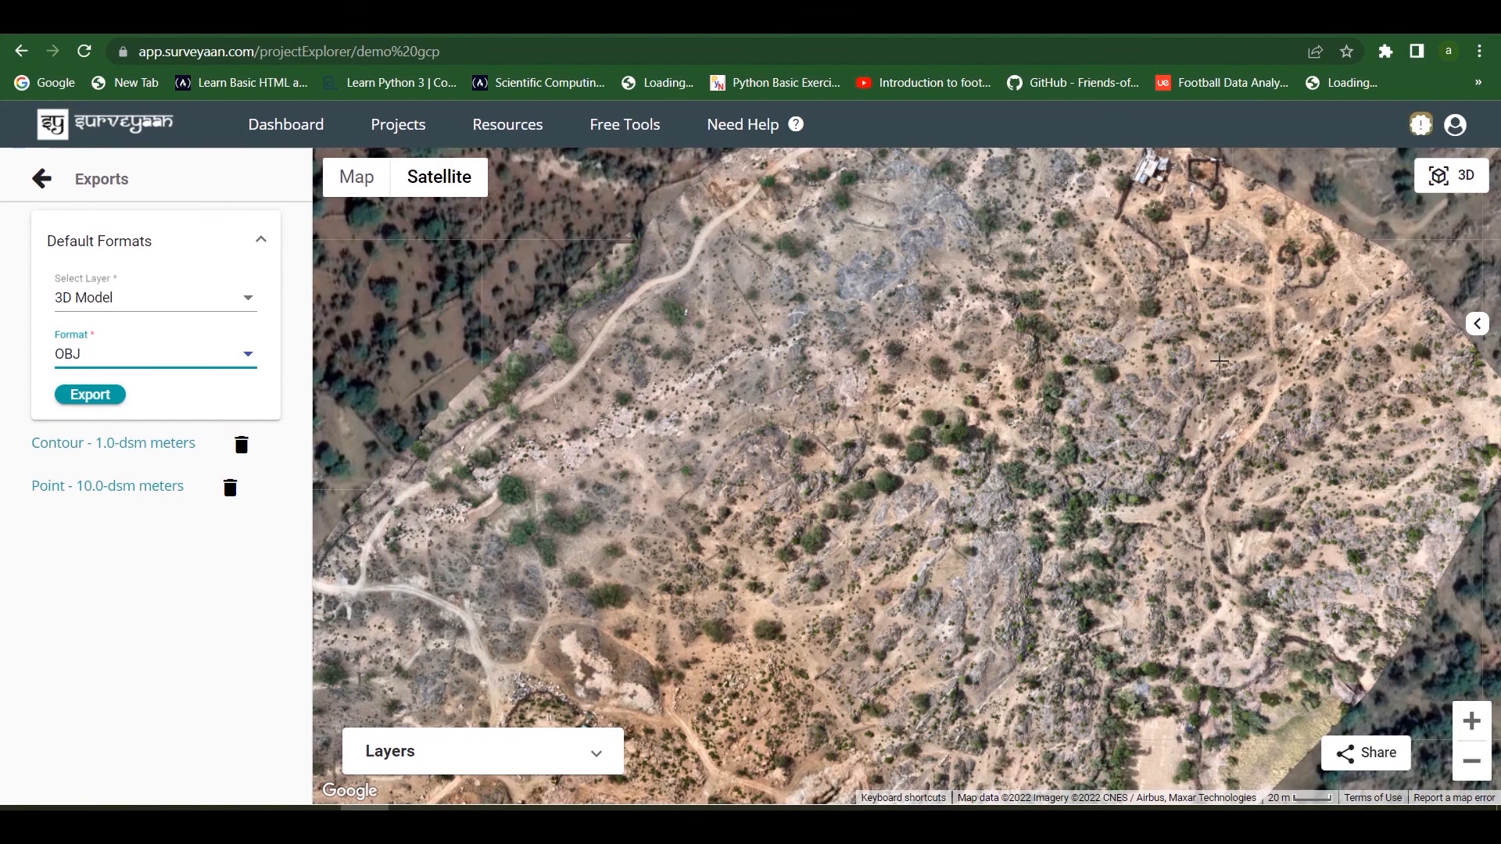
Switch to Surveyaan in the browser, open the project's 3D view and examine the hillside terrain up close from tilted angles.
click(1454, 190)
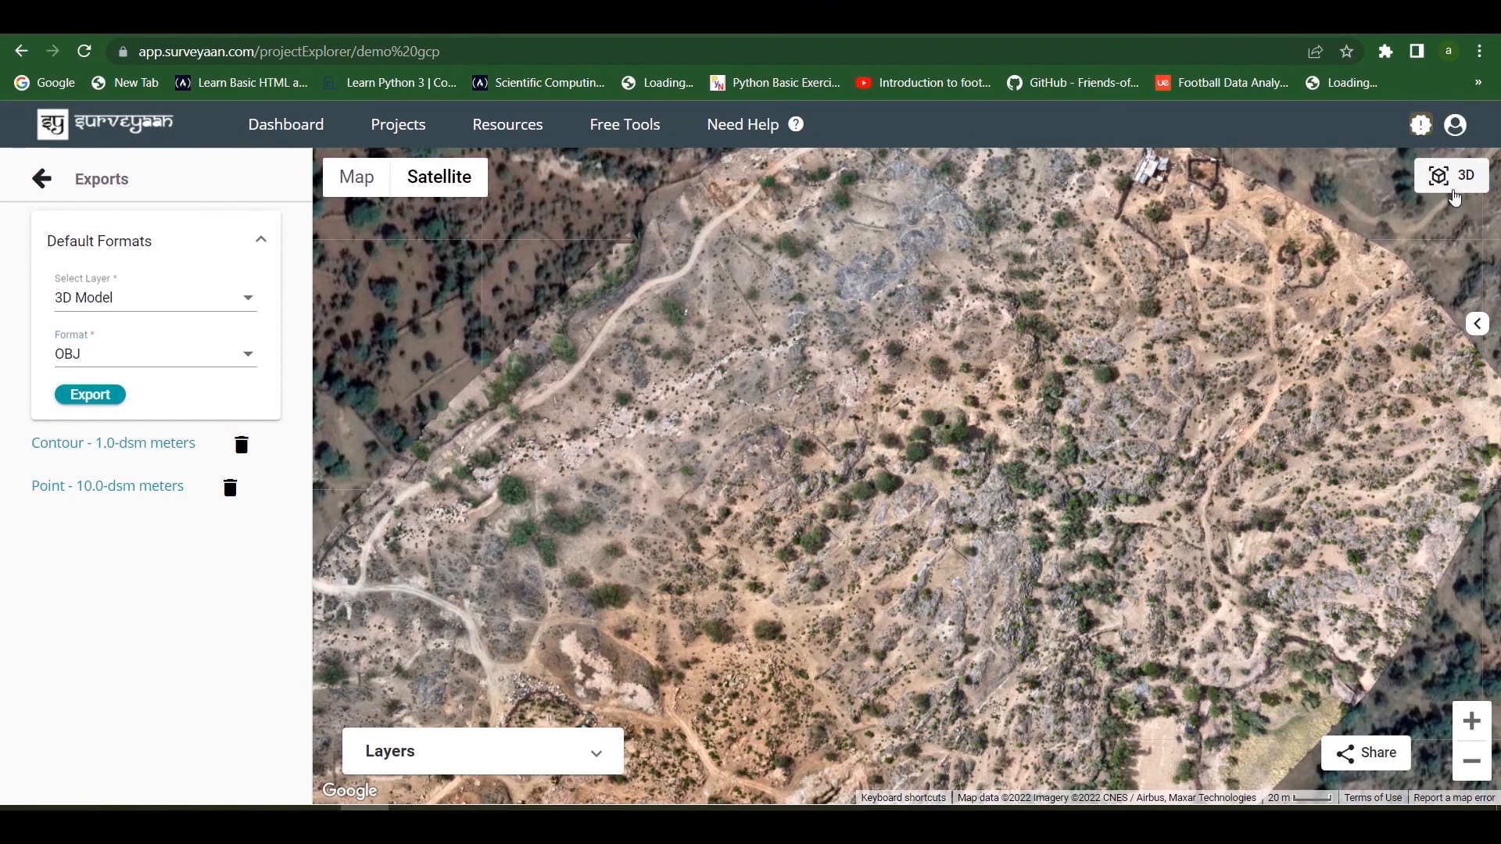
click(1454, 178)
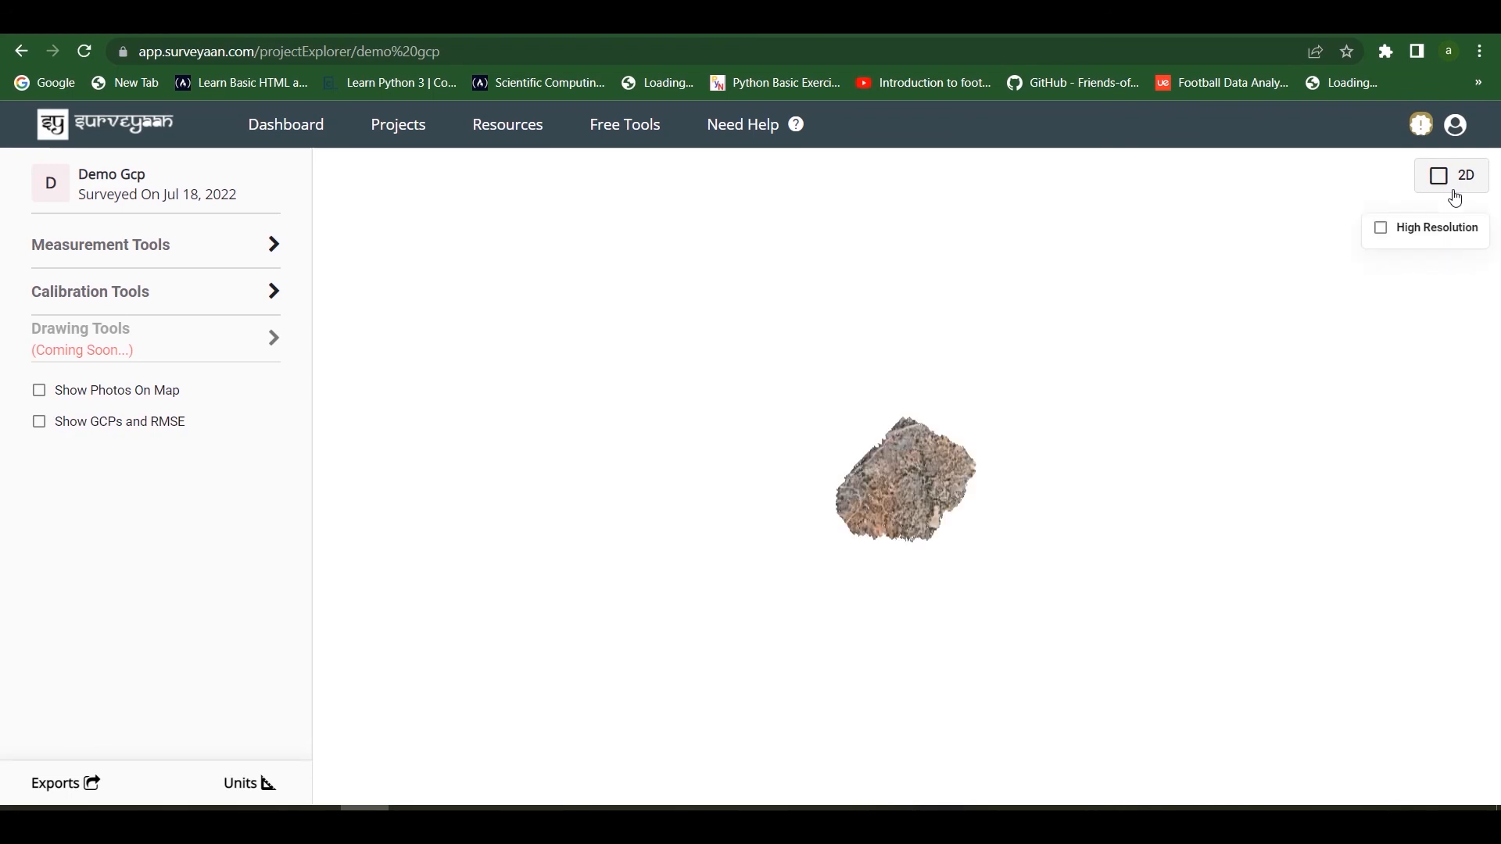
scroll(917, 471, up, 5)
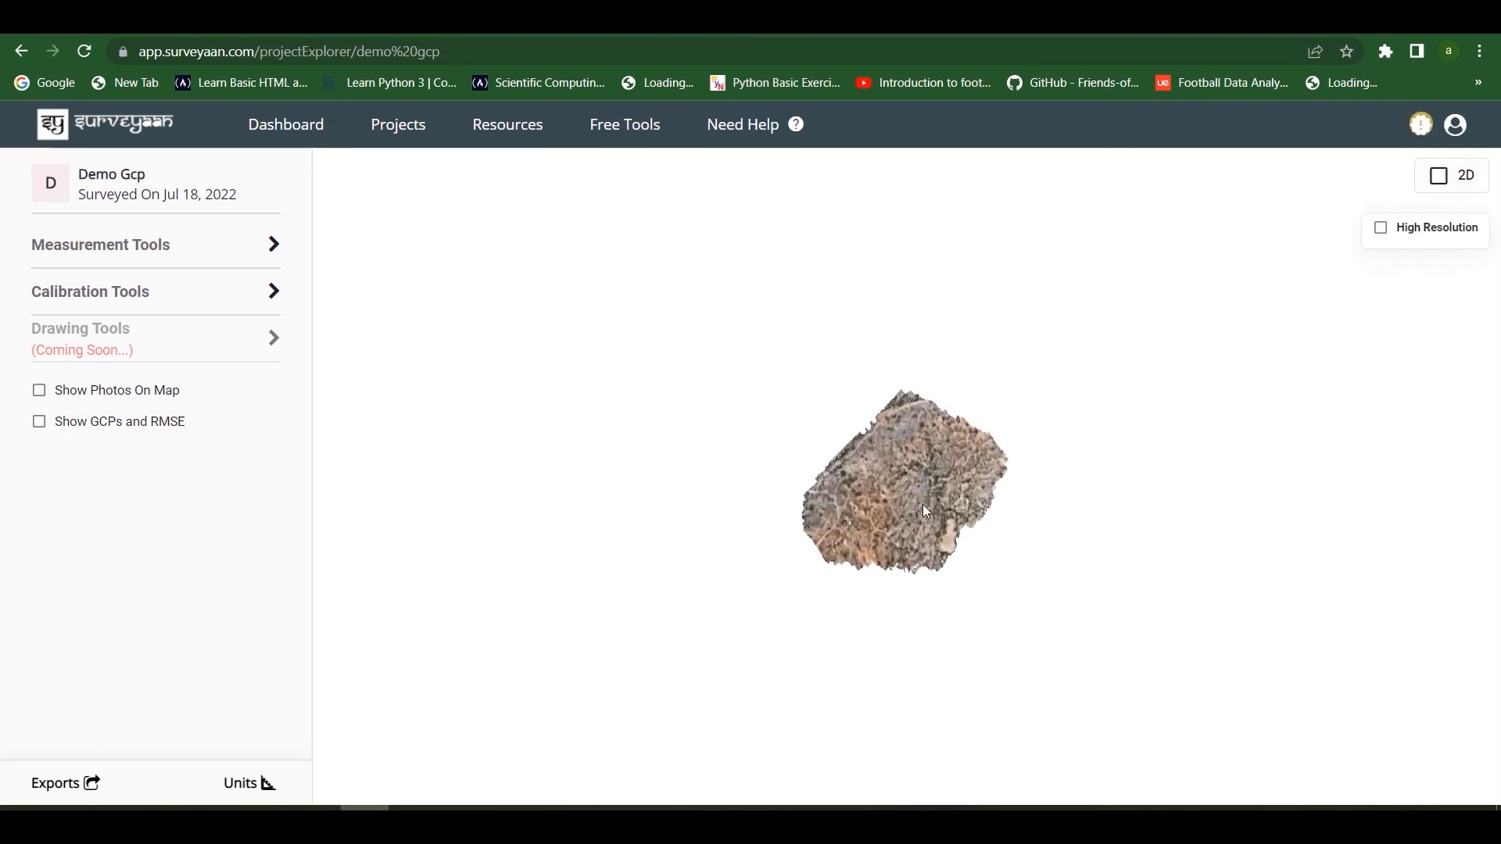
scroll(926, 514, up, 10)
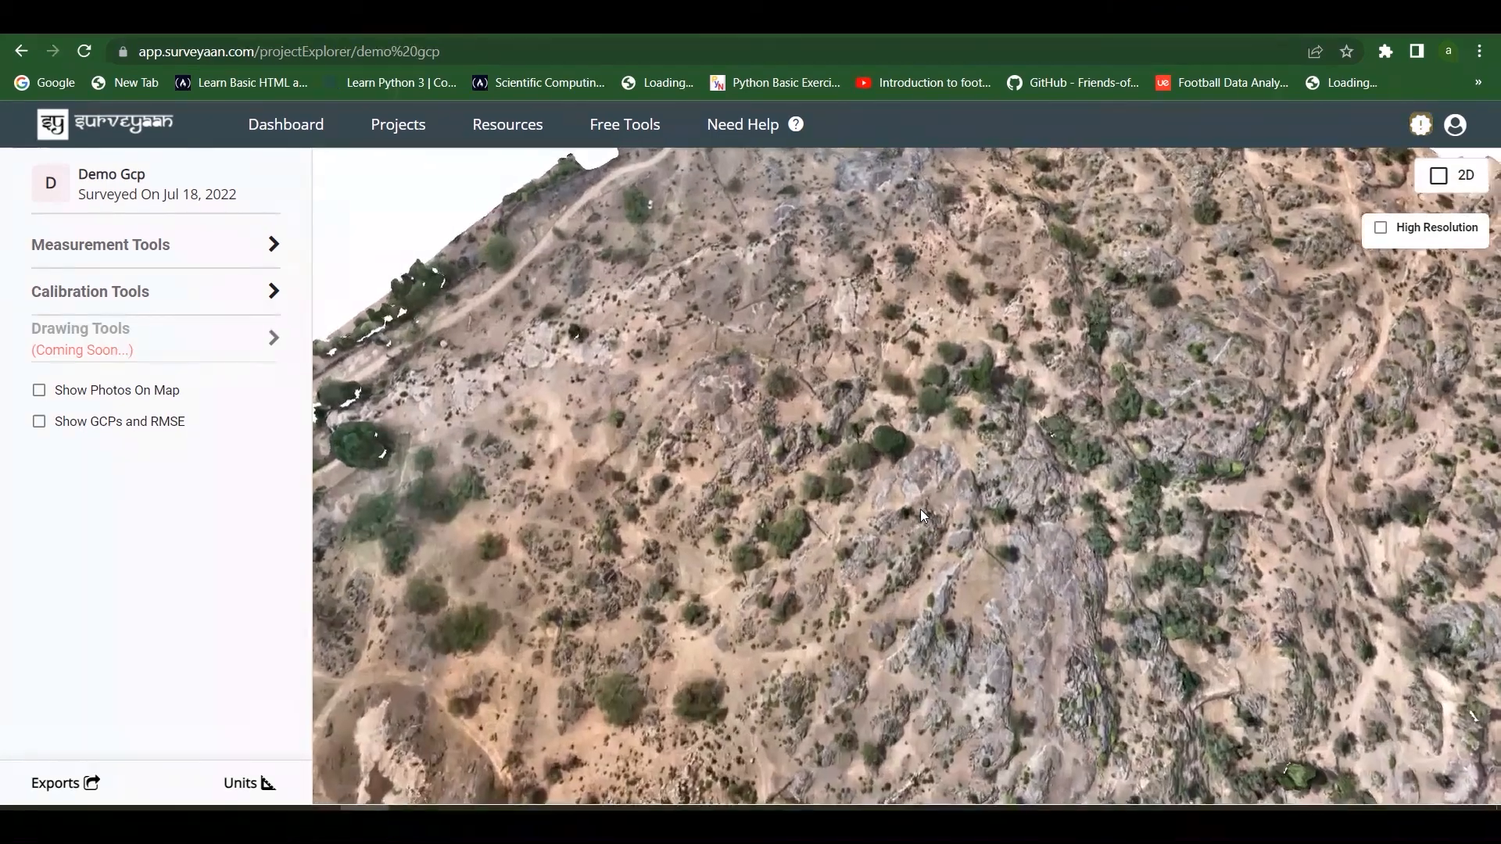
drag(901, 536, 869, 410)
scroll(877, 461, up, 4)
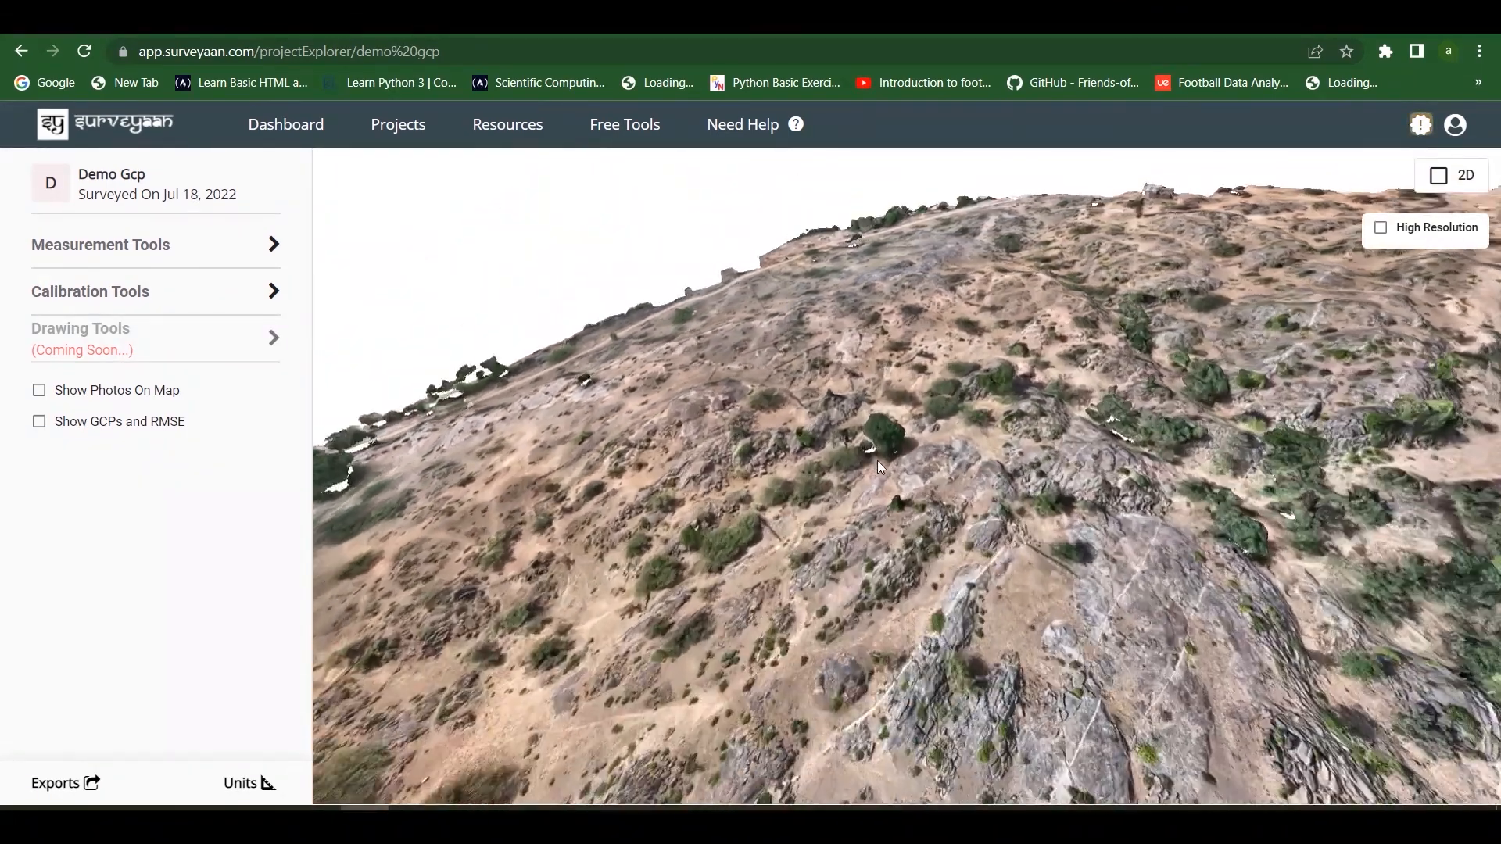
scroll(877, 461, up, 1)
drag(877, 462, 1042, 532)
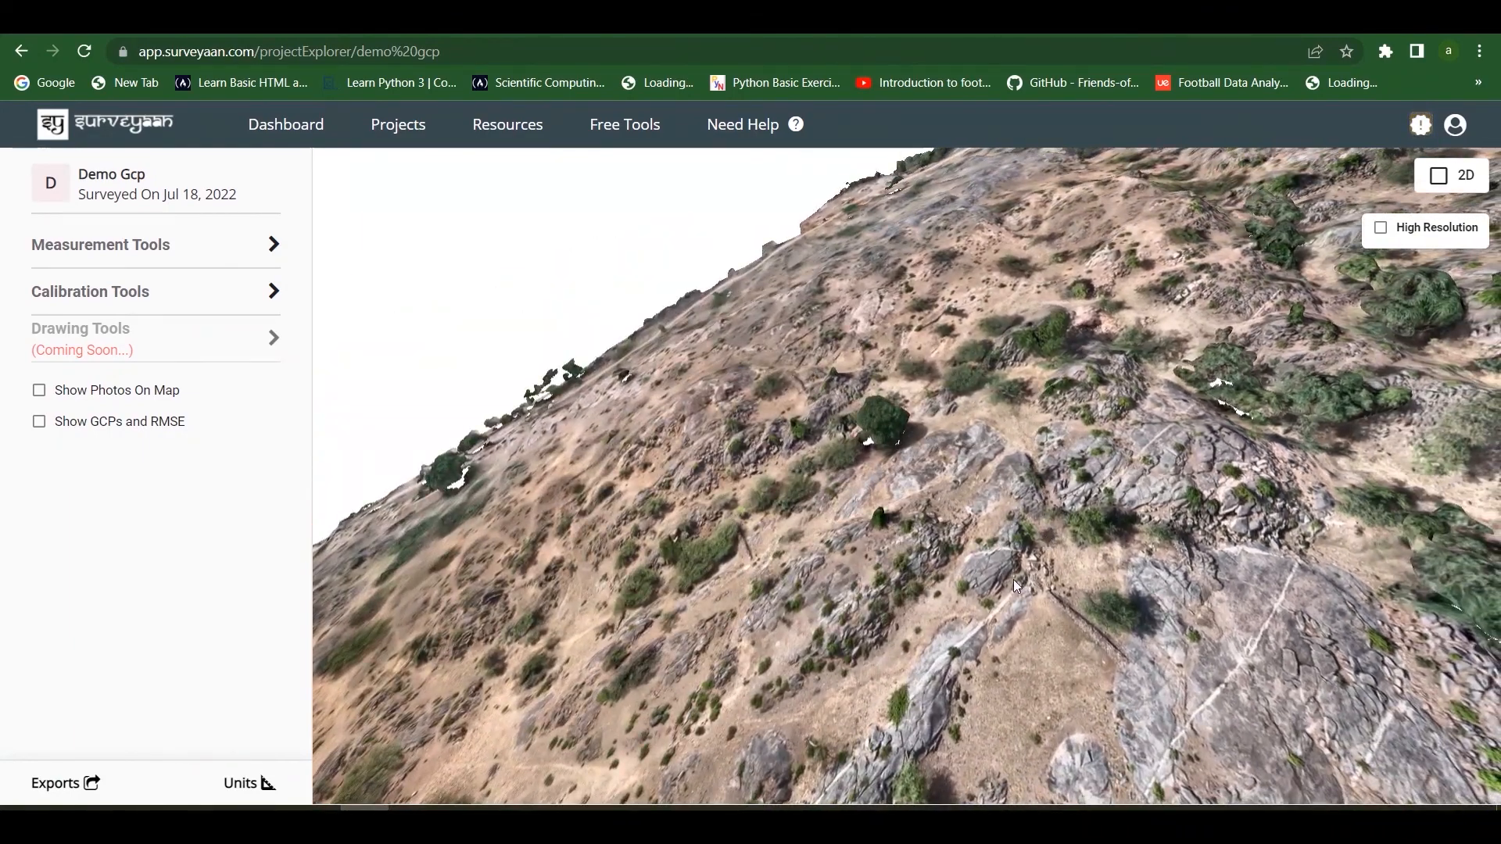